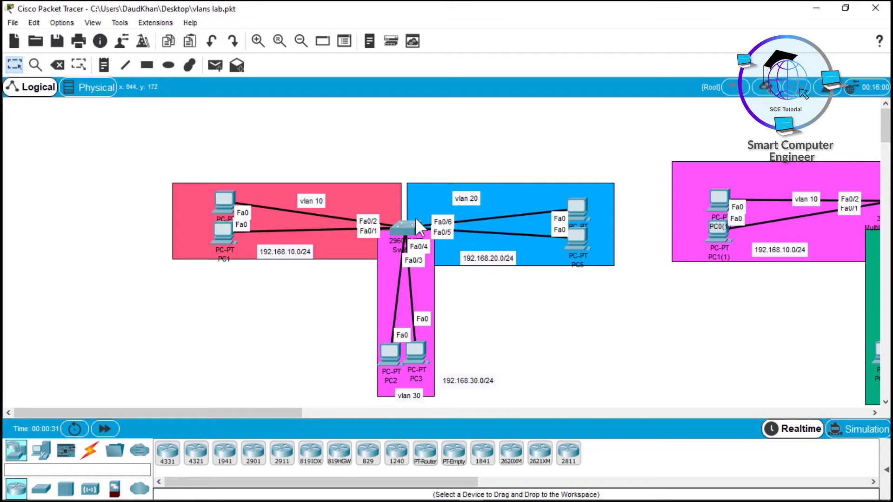
mouse_move(412, 220)
left_click_drag(301, 154, 293, 268)
left_click_drag(486, 122, 493, 284)
left_click_drag(301, 330, 512, 341)
left_click(525, 339)
left_click_drag(133, 132, 313, 233)
left_click(317, 296)
Give PC0 in VLAN 10 the static IP address 192.168.10.2 with subnet mask 255.255.255.0
mouse_move(221, 195)
left_click(221, 193)
left_click(368, 100)
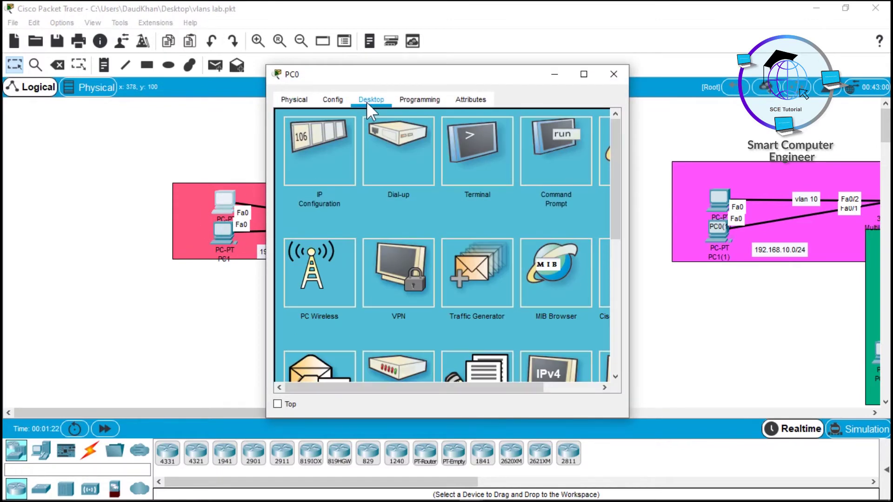
left_click(310, 144)
left_click(399, 189)
type("192.168.10.2")
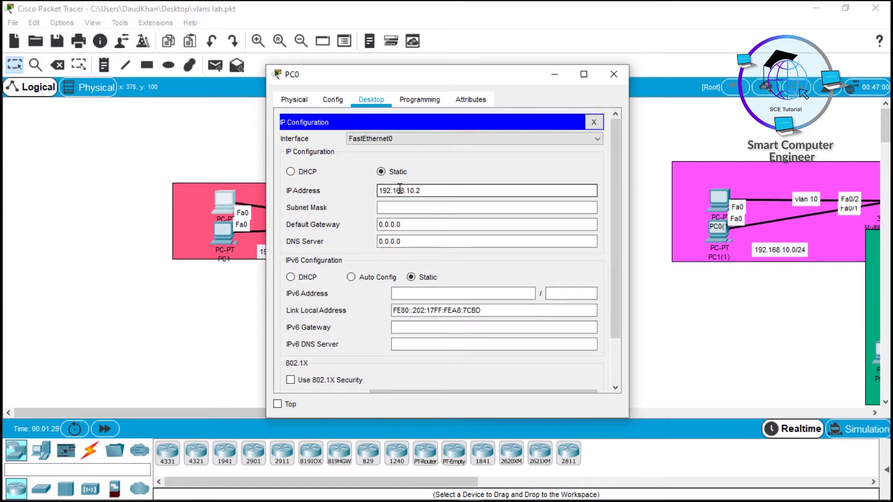
key("Tab")
key("Tab")
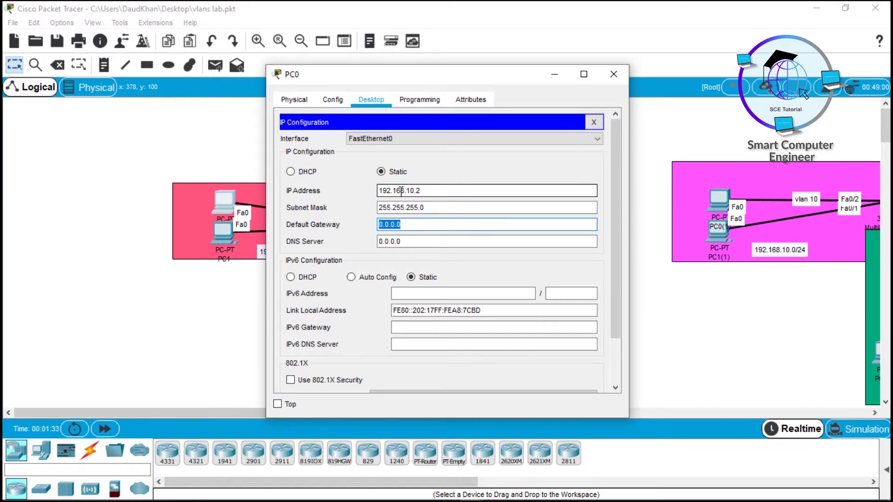
left_click(620, 73)
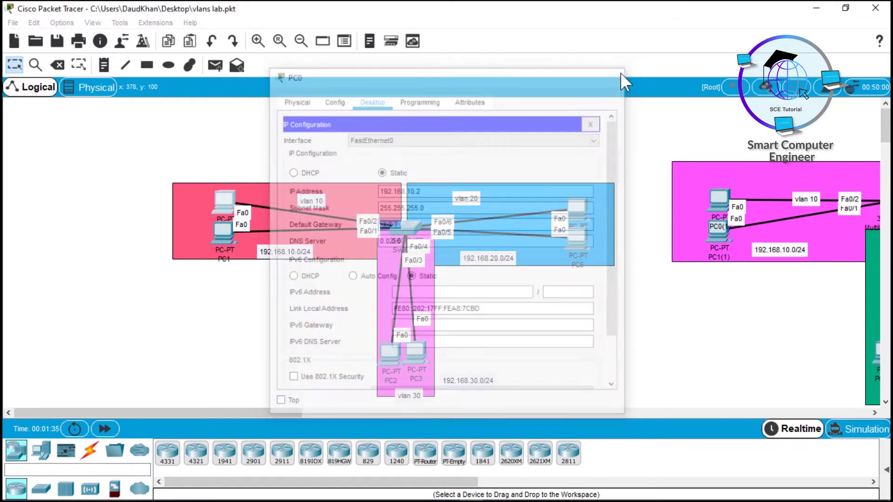
Give PC1 in VLAN 10 the static IP address 192.168.10.3 with subnet mask 255.255.255.0
left_click(223, 229)
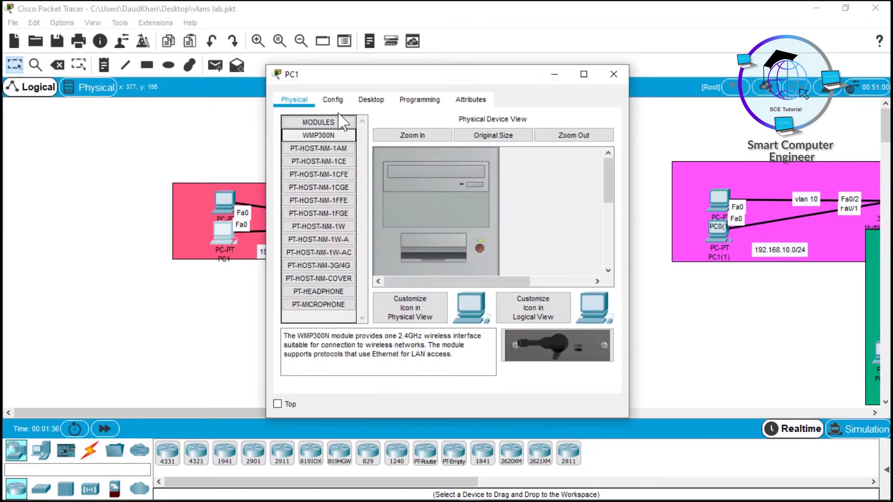
left_click(366, 95)
left_click(314, 128)
left_click(405, 188)
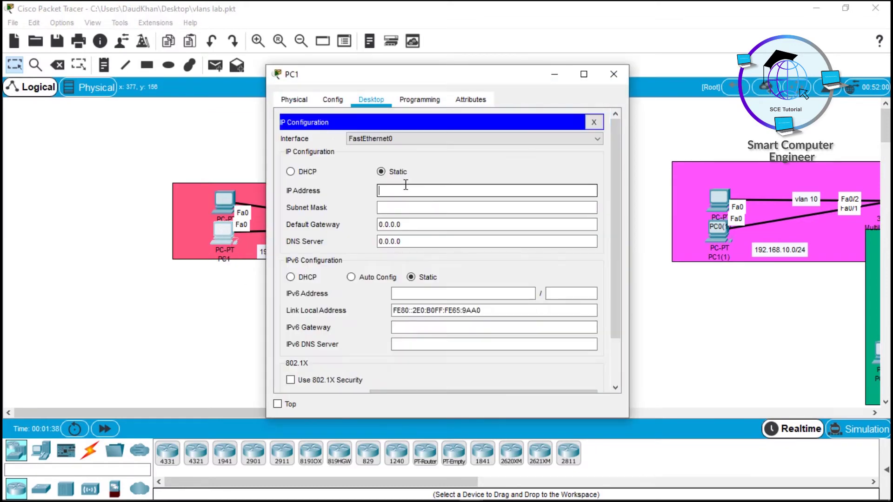
type("192.168.10.3")
key("Tab")
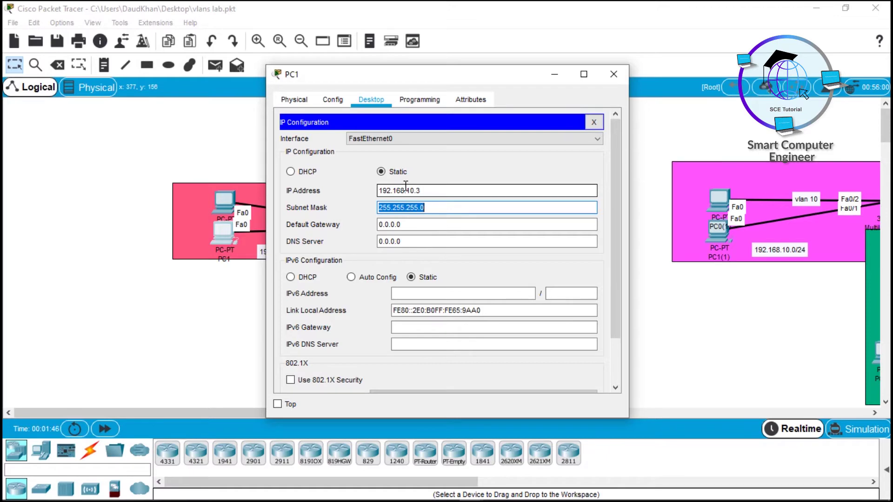
left_click(613, 74)
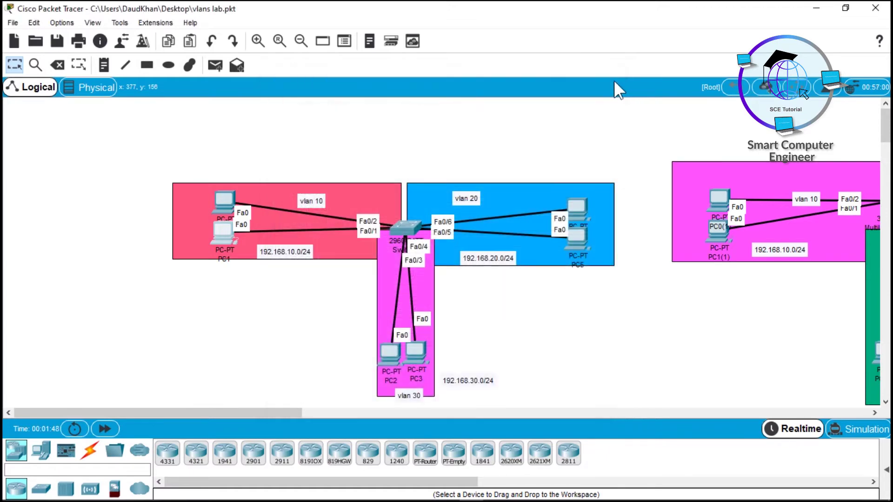
Give PC4 in the VLAN 20 area the static IP address 192.168.20.2 with subnet mask 255.255.255.0
left_click(574, 206)
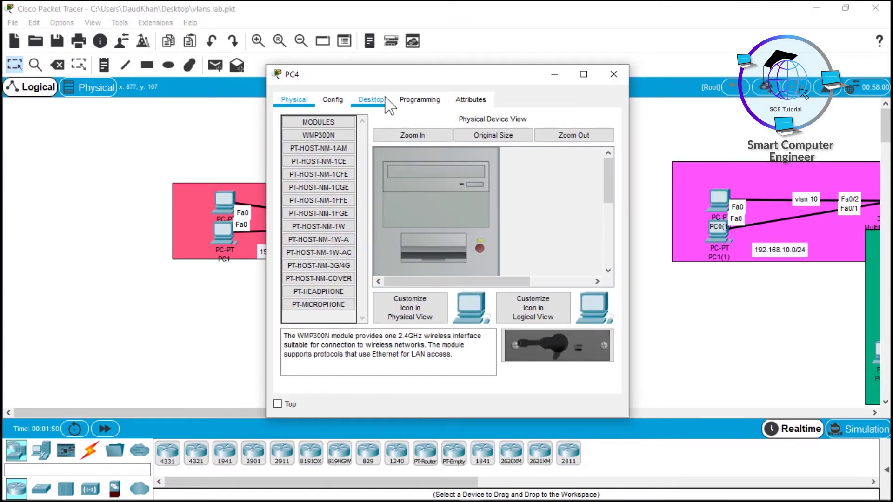
left_click(373, 100)
left_click(327, 136)
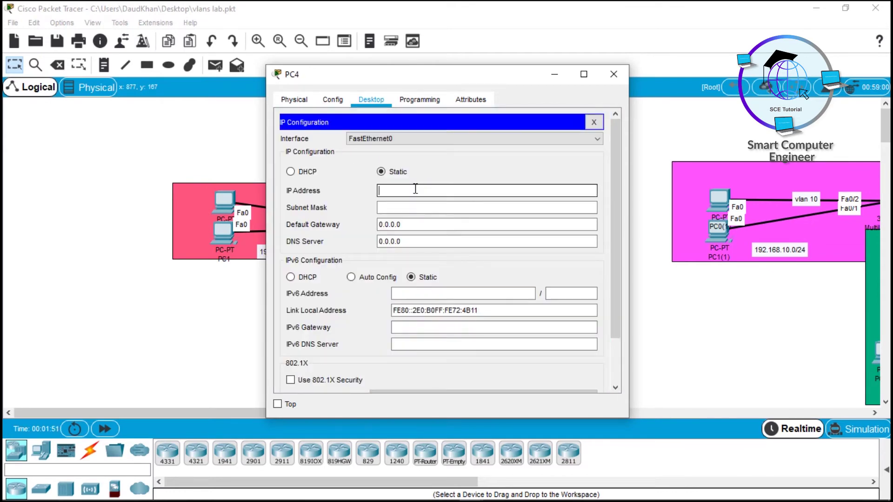
type("192.")
right_click(415, 189)
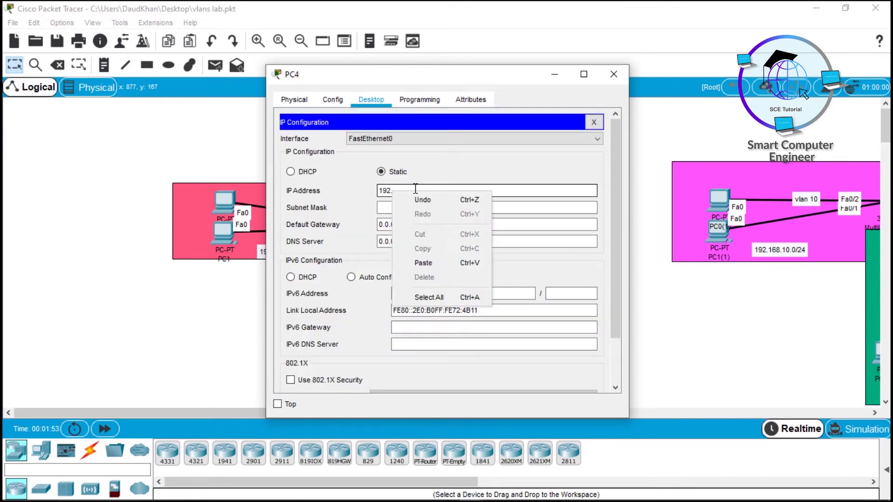
key("Escape")
type("168")
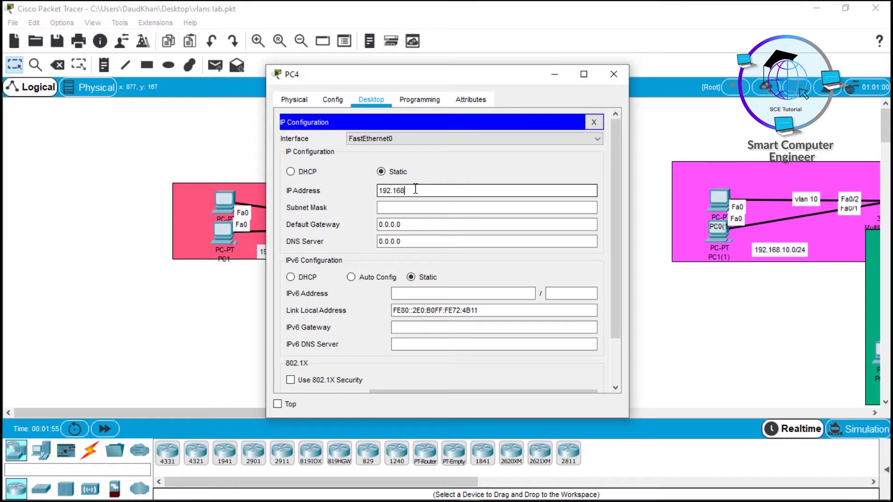
type(".20.2")
key("Tab")
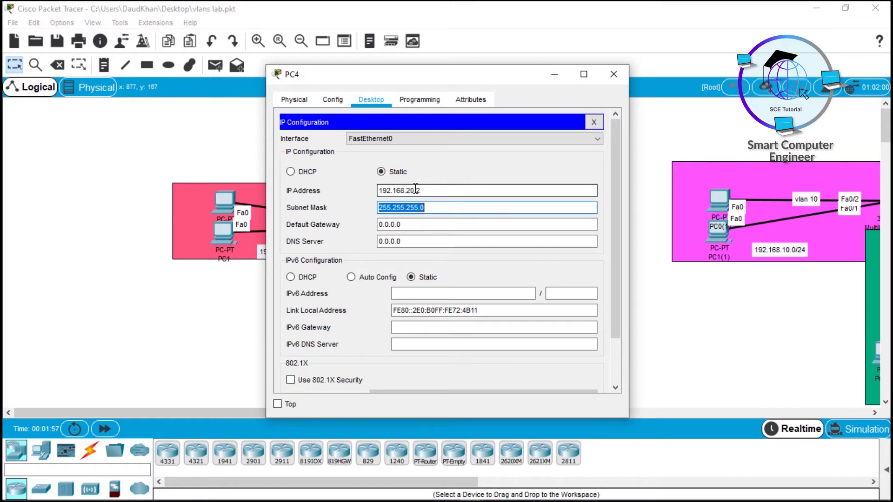
left_click(613, 75)
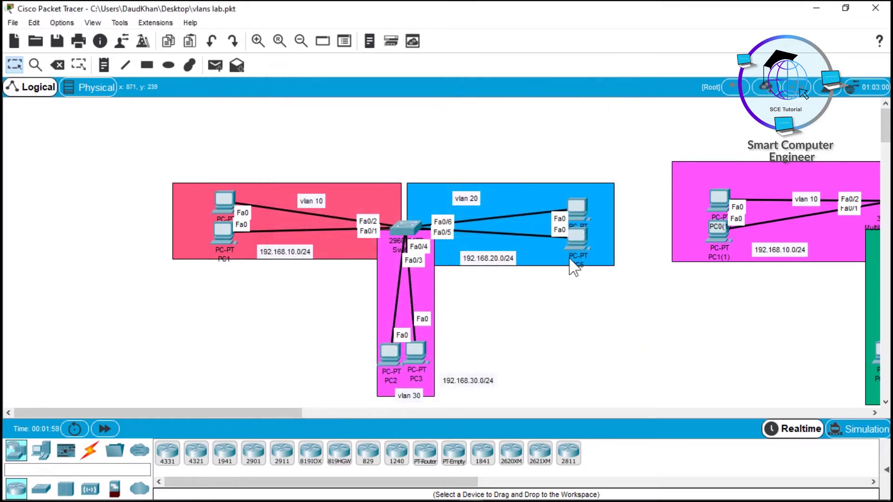
Give PC5 in the VLAN 20 area the static IP address 192.168.20.3 with its default subnet mask
left_click(575, 244)
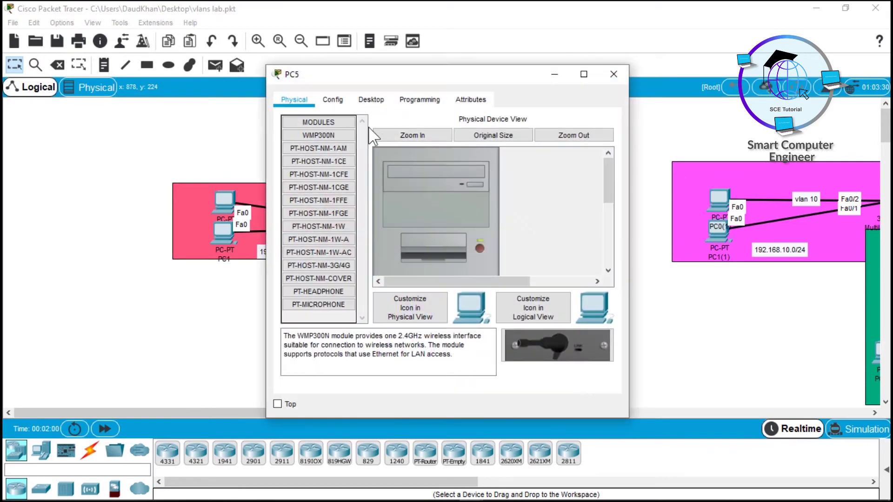
left_click(371, 100)
left_click(315, 136)
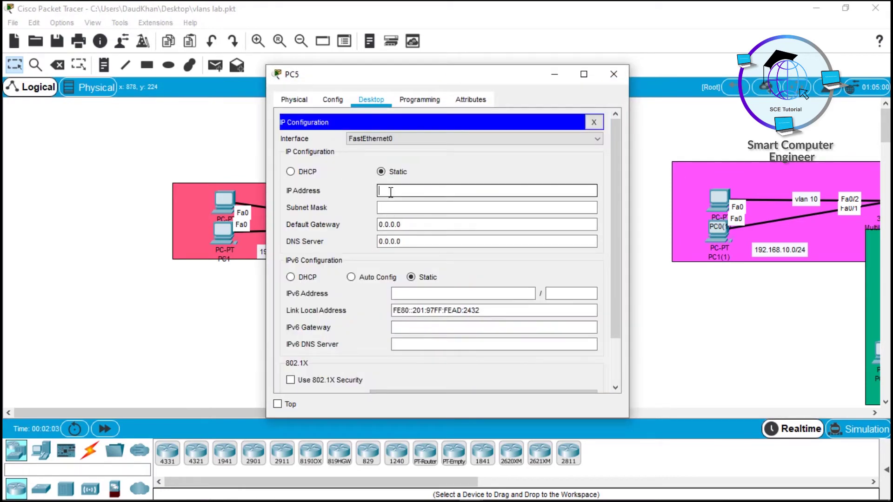
type("192.168.20.3")
key("Tab")
left_click(623, 78)
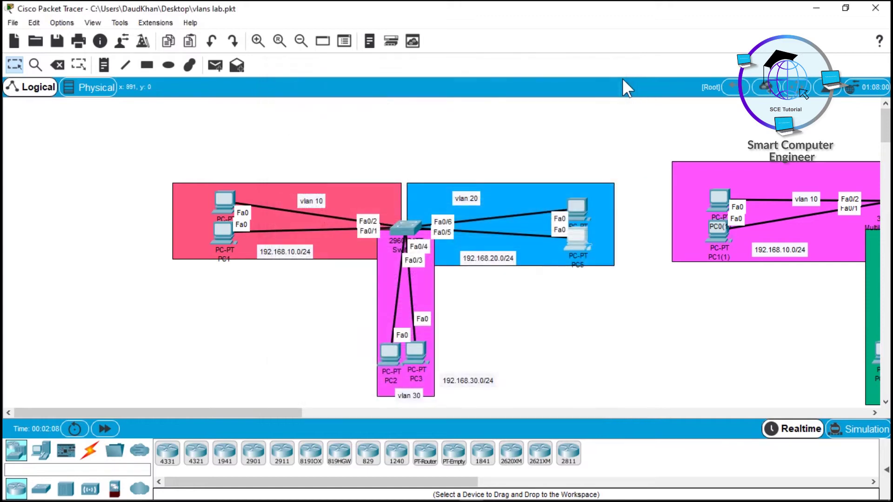
In Simulation mode, send a simple PDU from PC0 to PC1 and advance the capture two steps to watch the ARP traffic
left_click(850, 430)
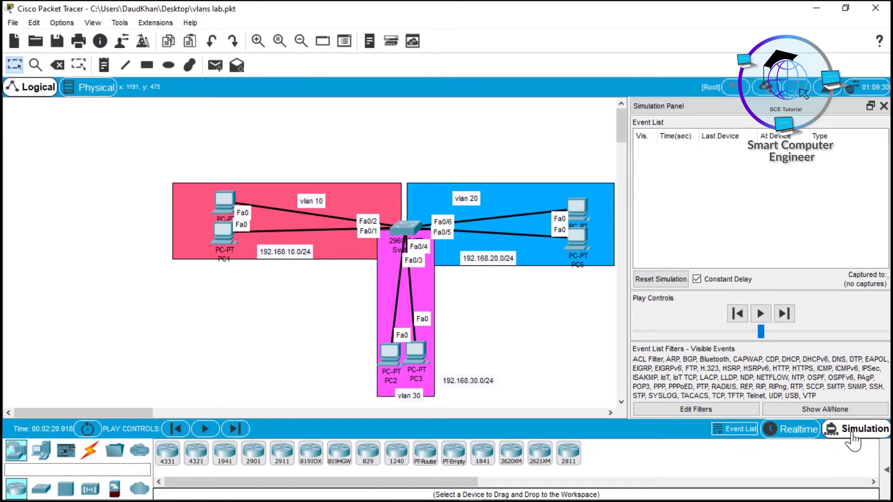
left_click(217, 67)
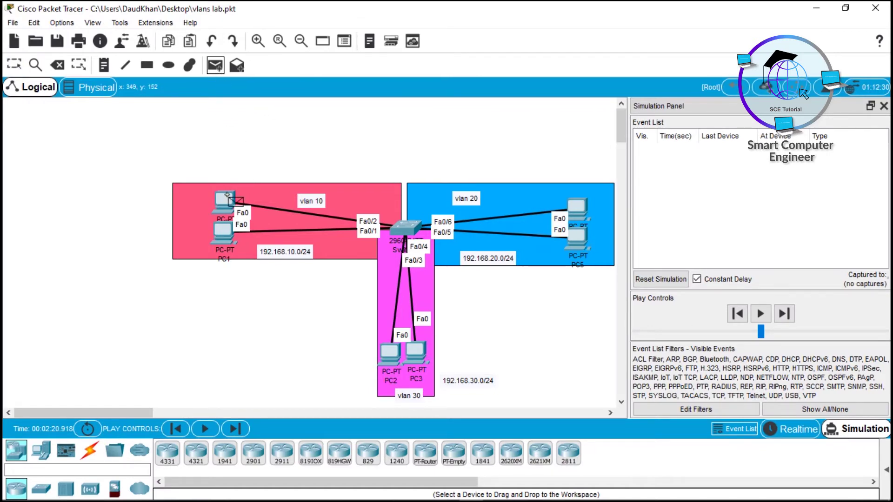
left_click(228, 195)
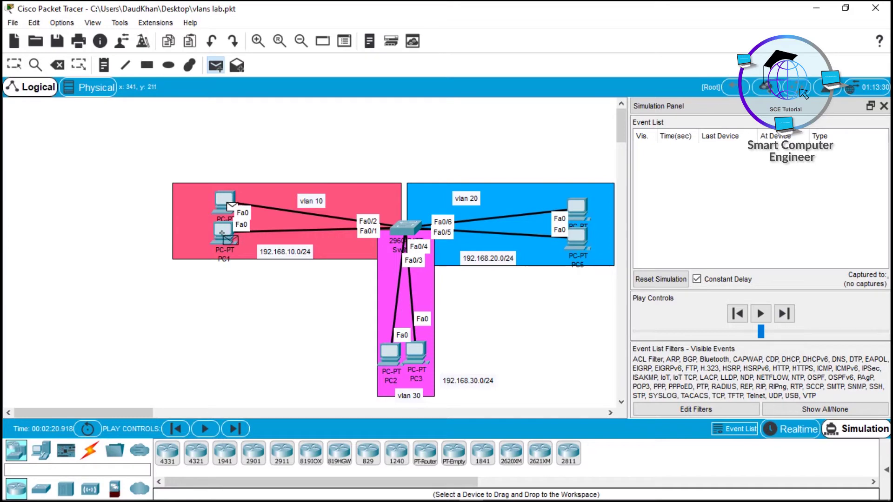
left_click(222, 233)
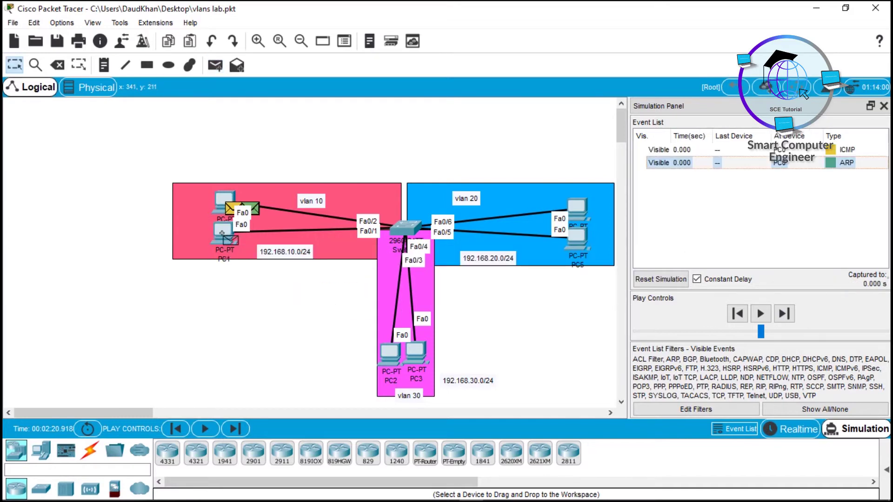
left_click(235, 430)
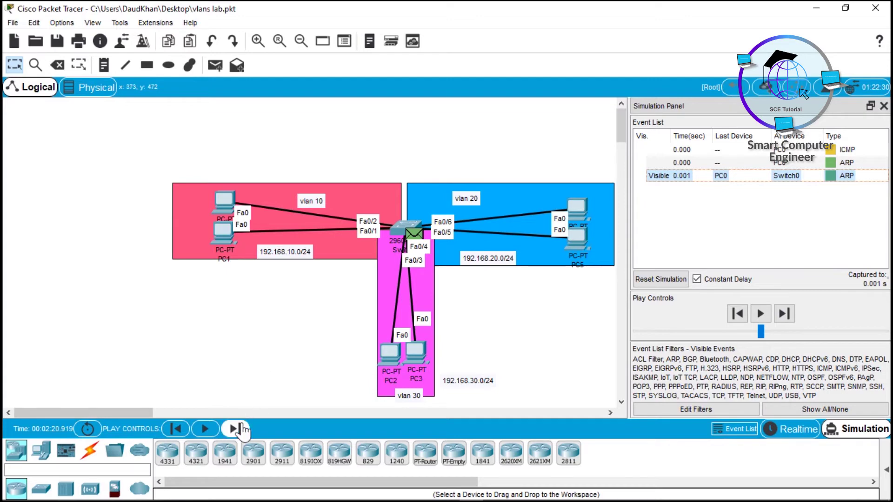
left_click(243, 429)
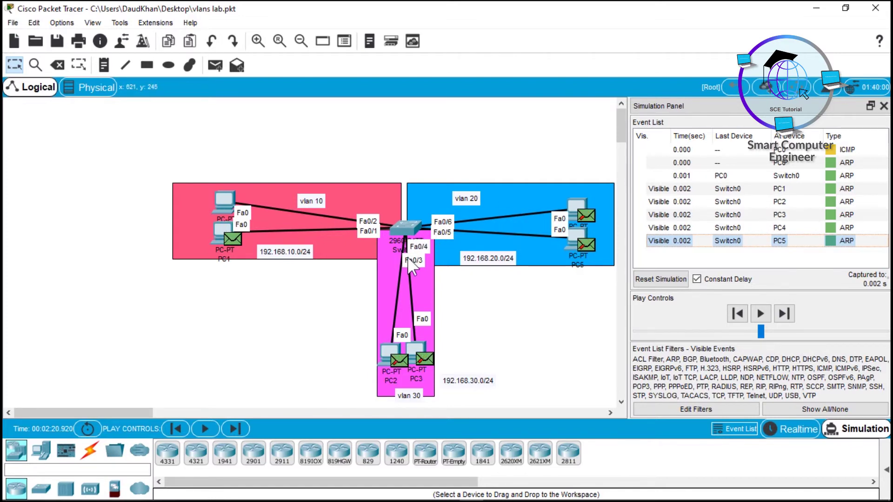
Delete the test PDU scenario and return the network to Realtime mode
mouse_move(886, 470)
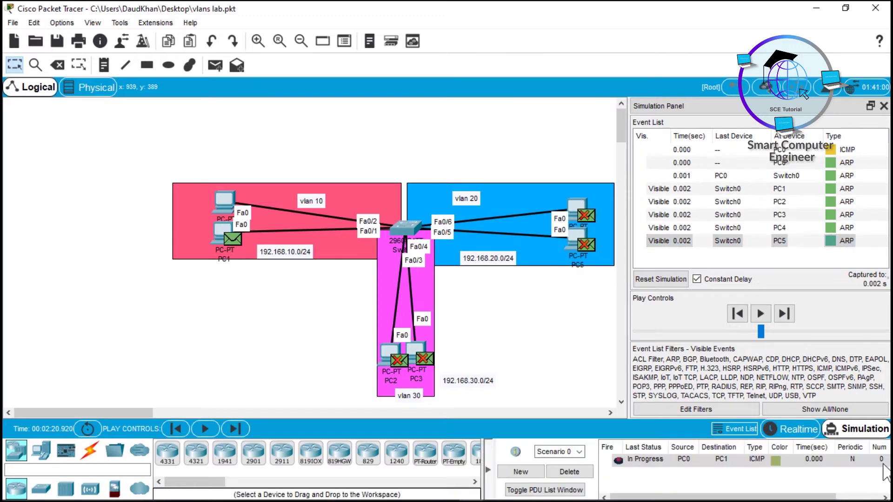
left_click(571, 472)
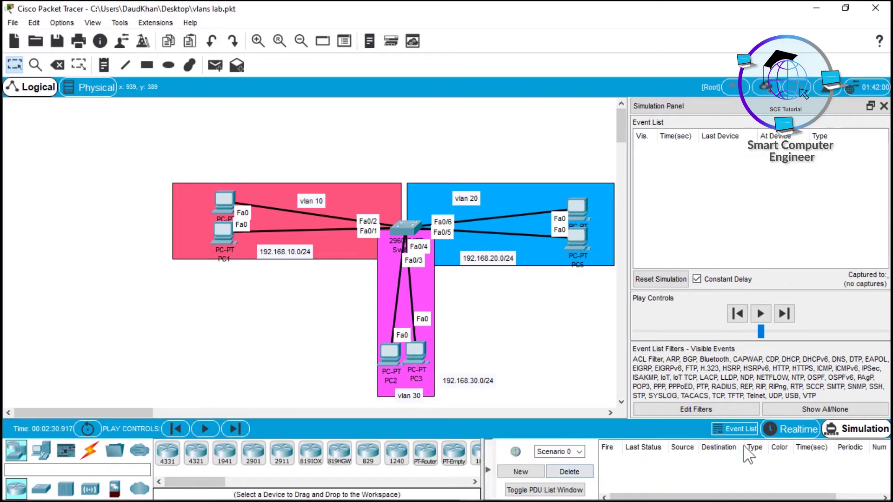
left_click(796, 437)
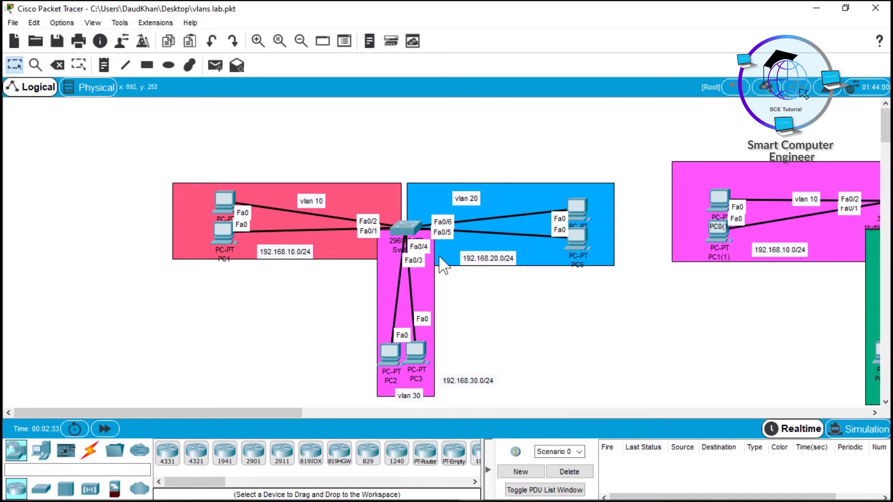
Open the command line of Switch0 beside the topology and enter privileged EXEC mode with enable
left_click(408, 222)
left_click(368, 101)
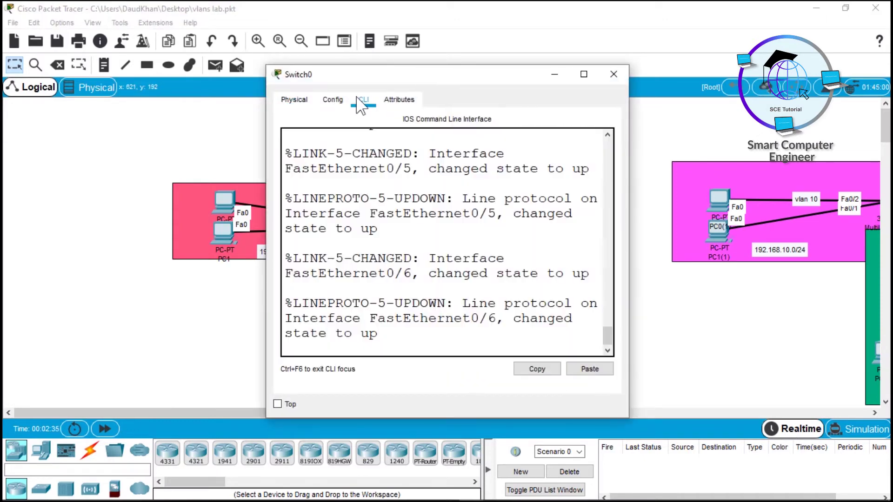
left_click_drag(409, 79, 608, 44)
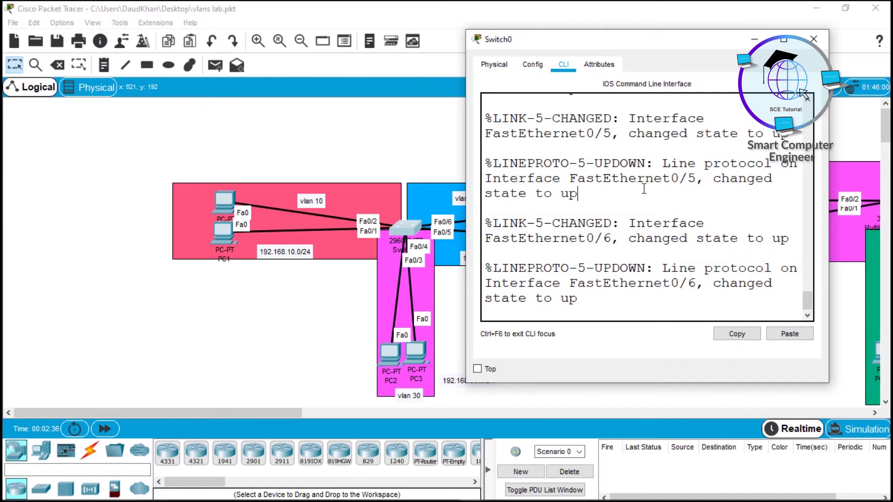
key("Return")
key("Return")
key("Return")
type("en")
key("Tab")
key("Return")
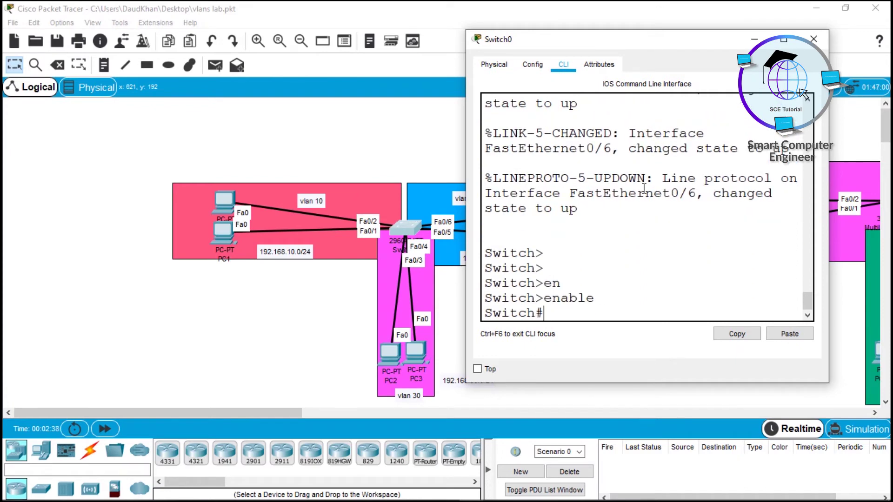
Run show vlan brief on Switch0, maximize its window, and examine the name, status and ports of VLAN 1
type("show vlan")
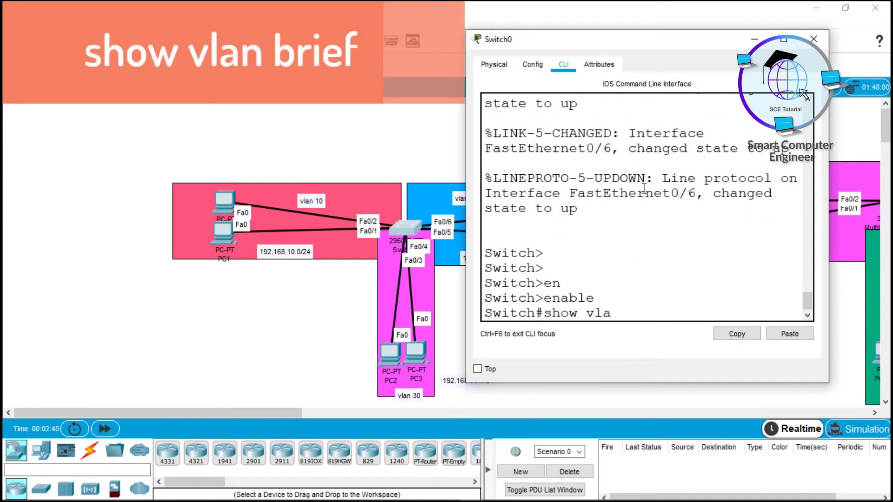
key("Tab")
type("b")
key("Tab")
key("Return")
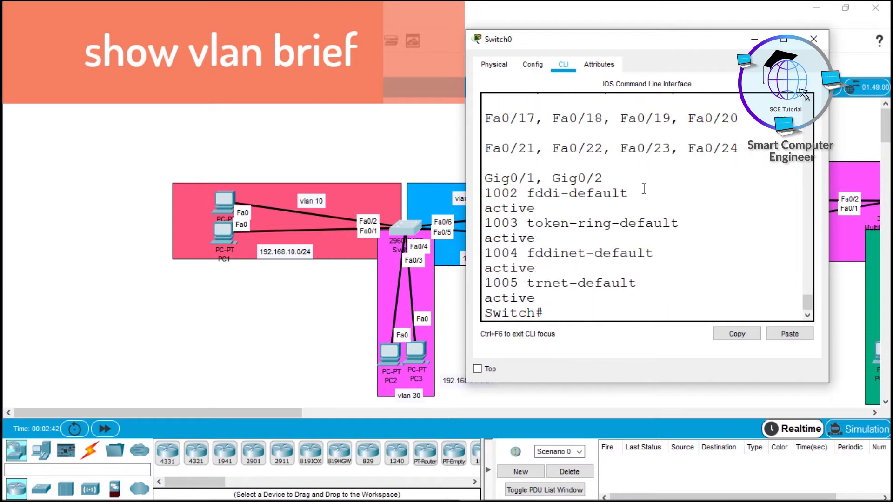
key("super+Up")
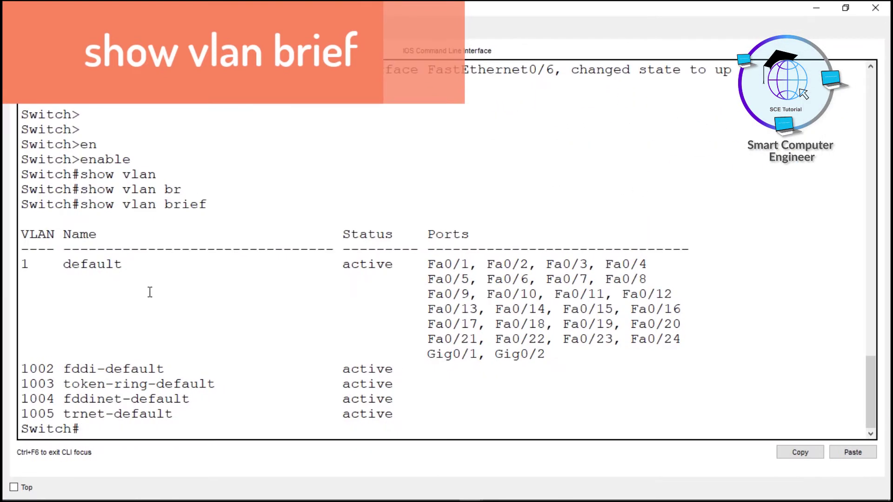
left_click_drag(21, 266, 29, 265)
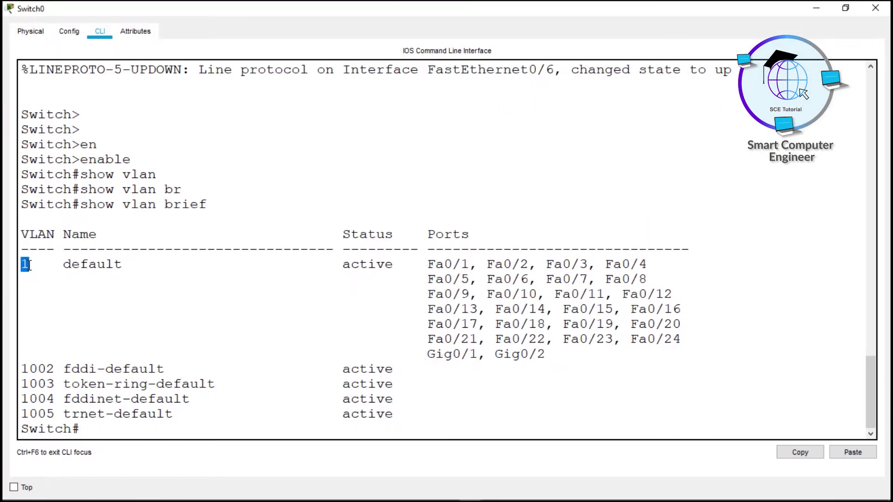
left_click_drag(63, 264, 127, 264)
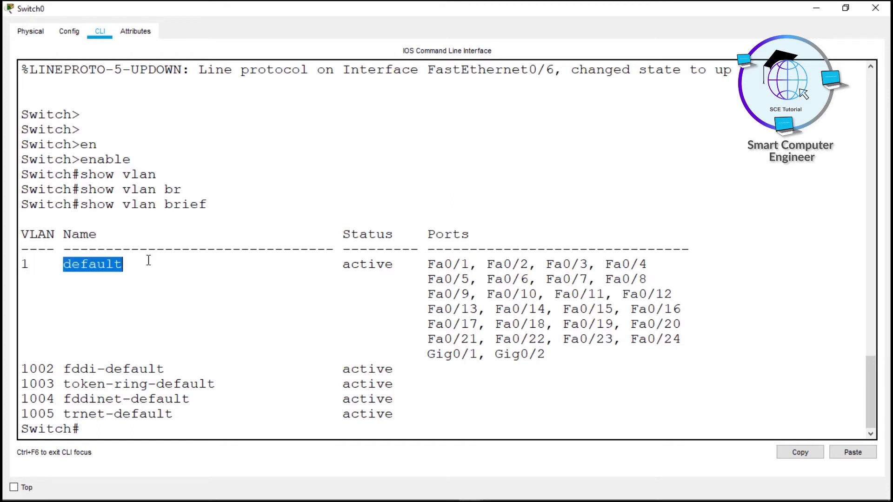
left_click_drag(343, 264, 710, 340)
left_click(433, 356)
left_click_drag(433, 356, 547, 356)
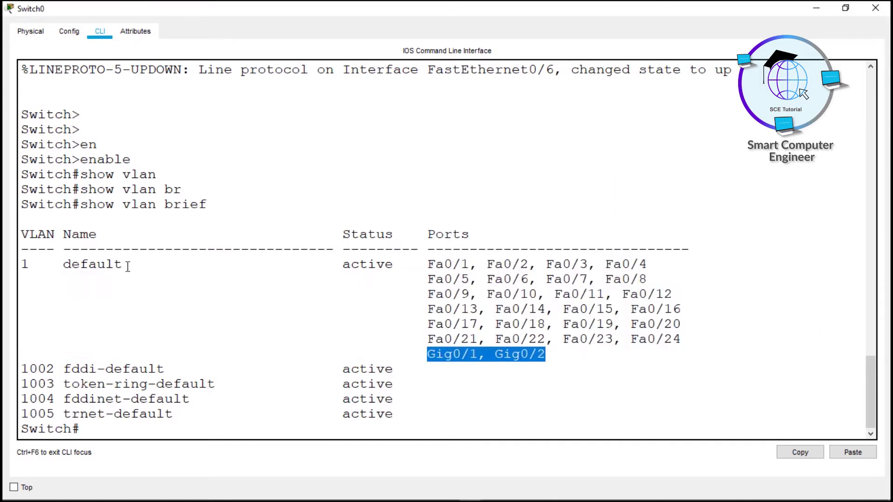
Examine VLAN 1 and the built-in VLANs 1002 to 1005 in the VLAN table
double_click(24, 265)
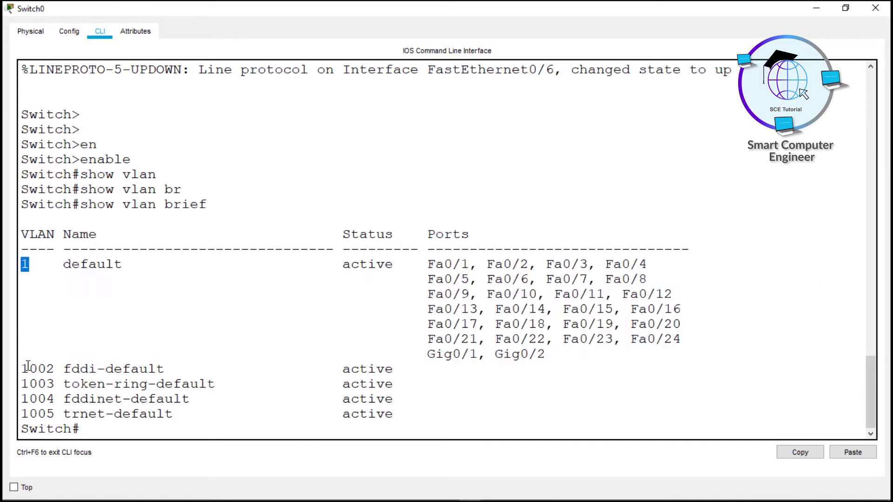
left_click_drag(21, 368, 433, 423)
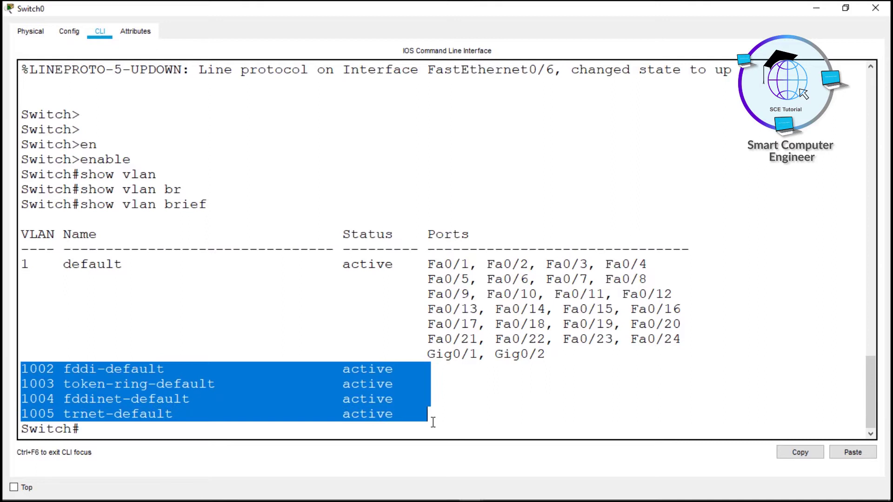
left_click(65, 368)
left_click_drag(66, 369, 191, 370)
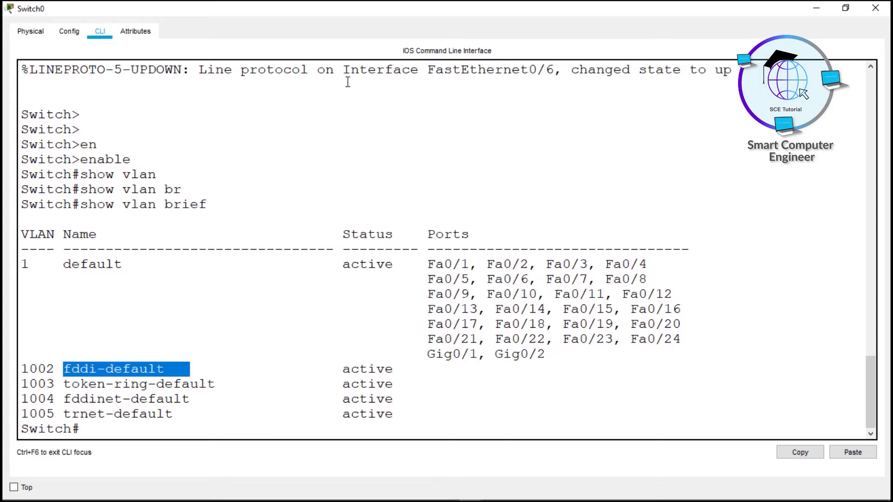
Restore the Switch0 window beside the topology and enter global configuration mode with conf t
left_click_drag(419, 9, 664, 60)
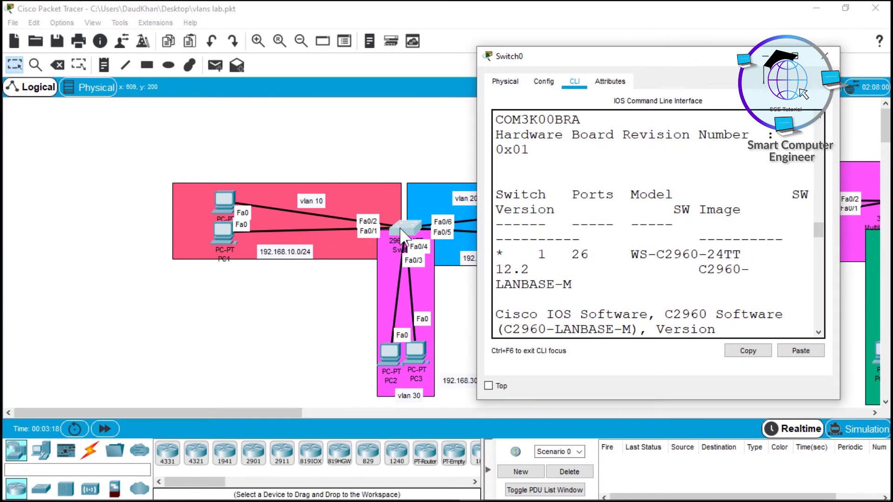
left_click(599, 240)
key("Return")
key("Return")
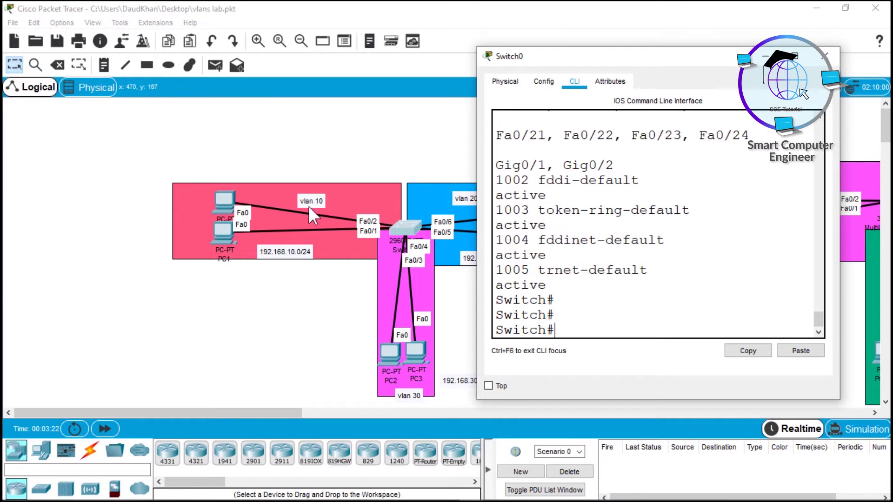
type("conf t")
key("Return")
key("Return")
key("Return")
key("Return")
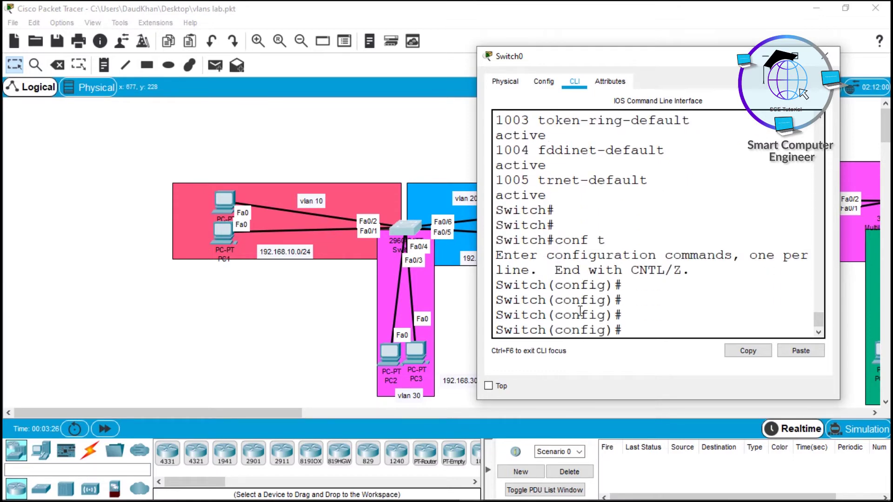
Create VLAN 10 on Switch0 and name it IT
type("vlan")
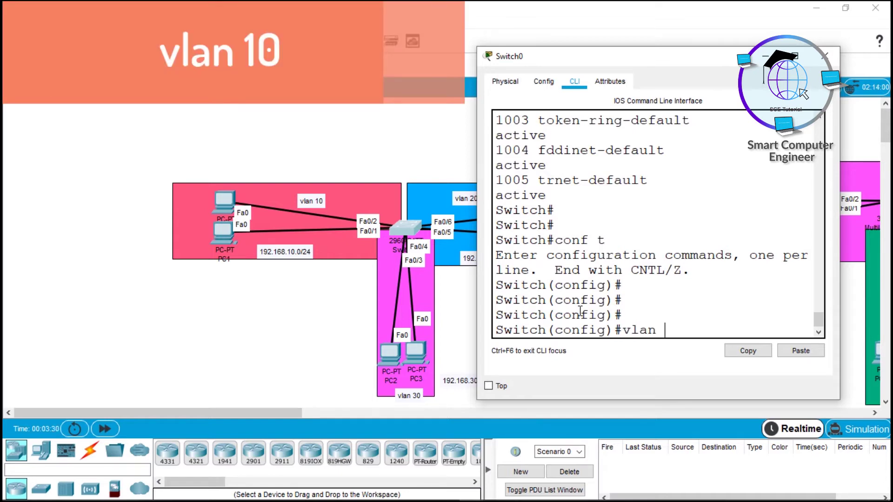
type("10")
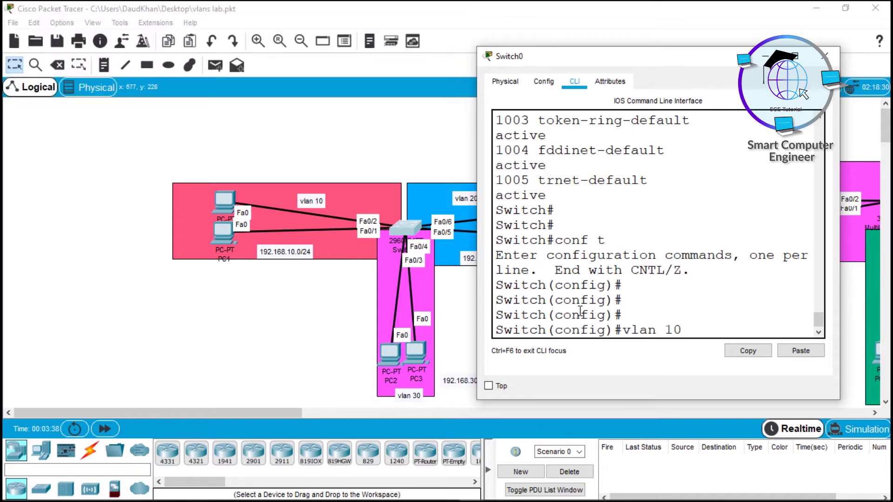
key("Return")
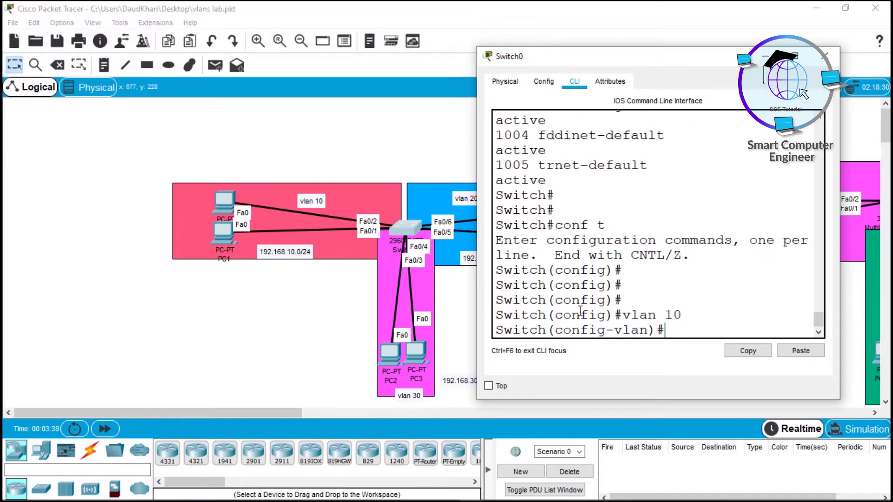
type("name")
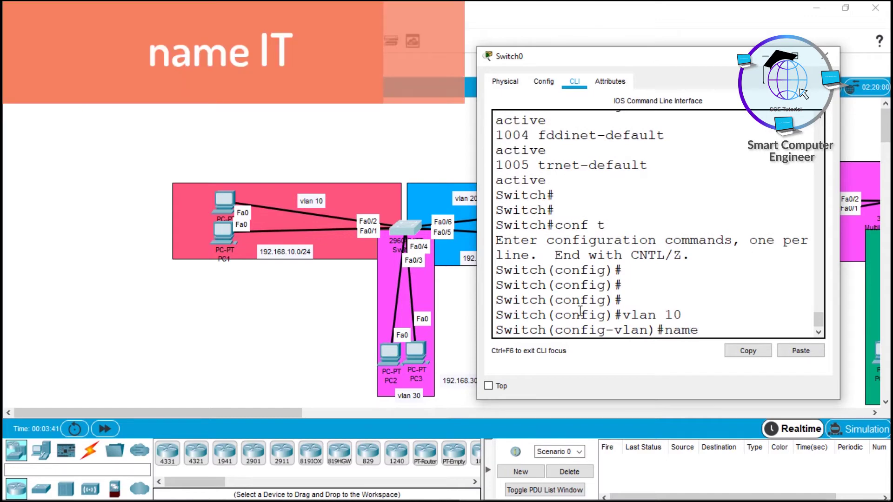
type(" IT")
key("Return")
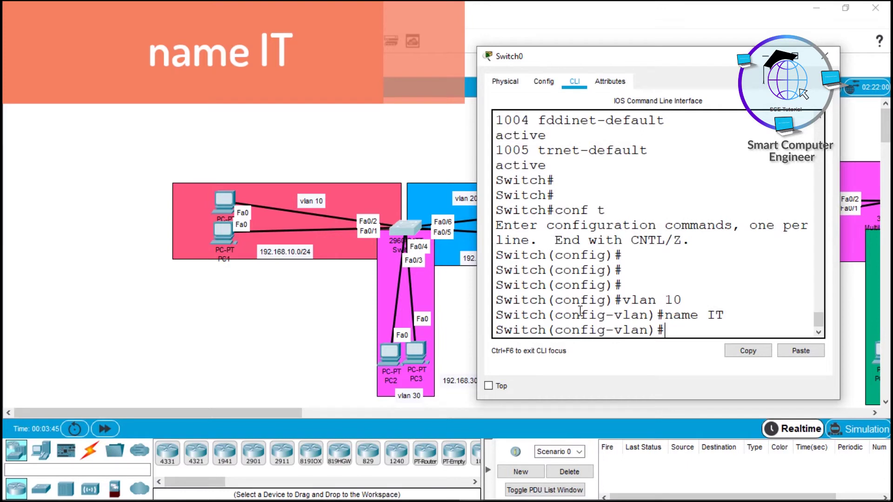
Exit VLAN configuration and global configuration mode back to privileged EXEC mode
type("exit")
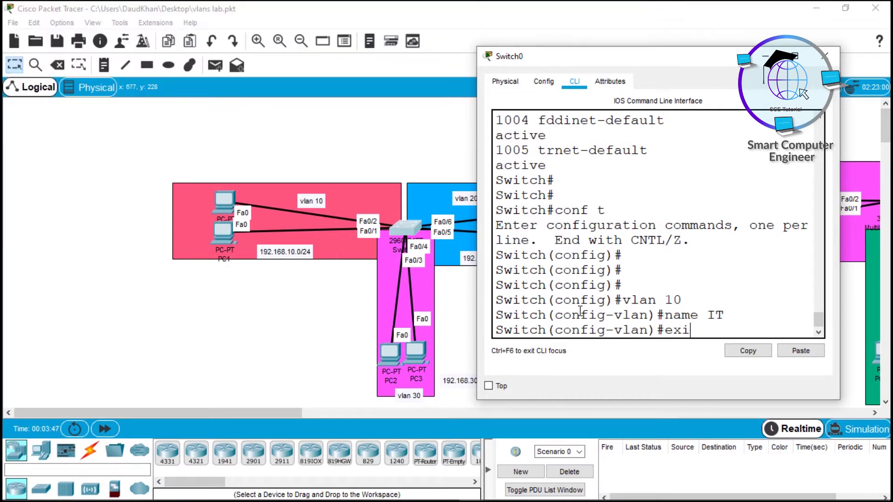
key("Return")
key("Return")
key("Return")
type("exit")
key("Return")
key("Return")
Run show vlan brief, maximize the switch window, and examine the entry for VLAN 10
type("s")
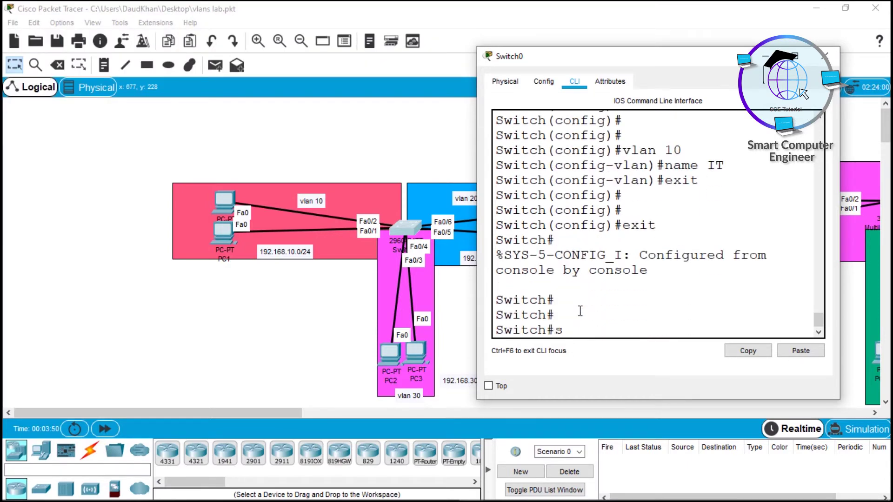
type("how vlan")
key("Tab")
type("br")
key("Tab")
key("Return")
key("super+Up")
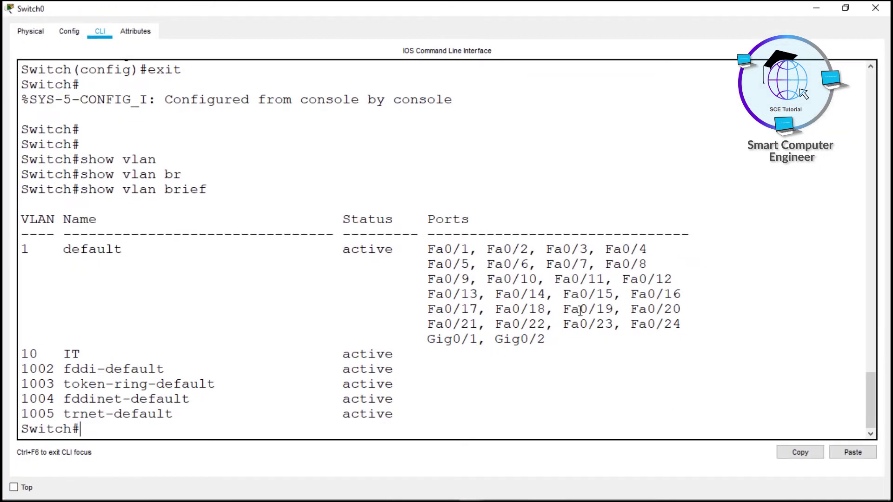
left_click_drag(19, 353, 393, 354)
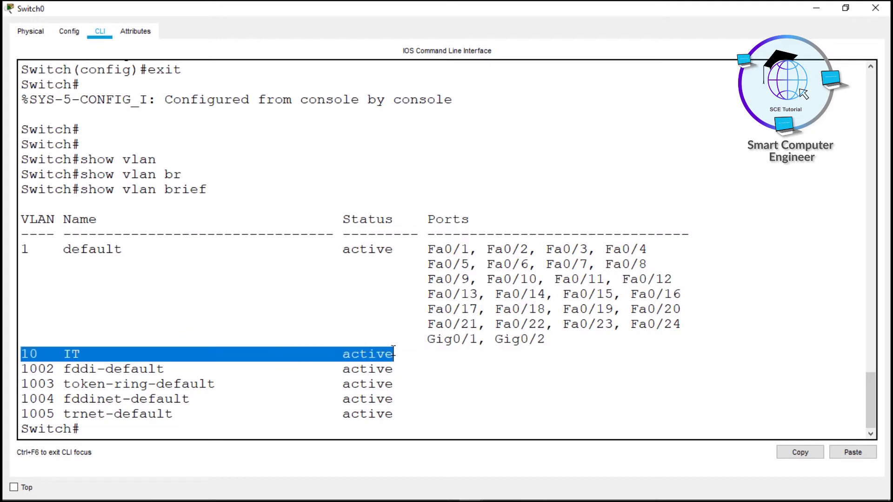
left_click(424, 354)
Restore the Switch0 window over the topology and re-enter global configuration mode with conf t
left_click_drag(522, 9, 642, 36)
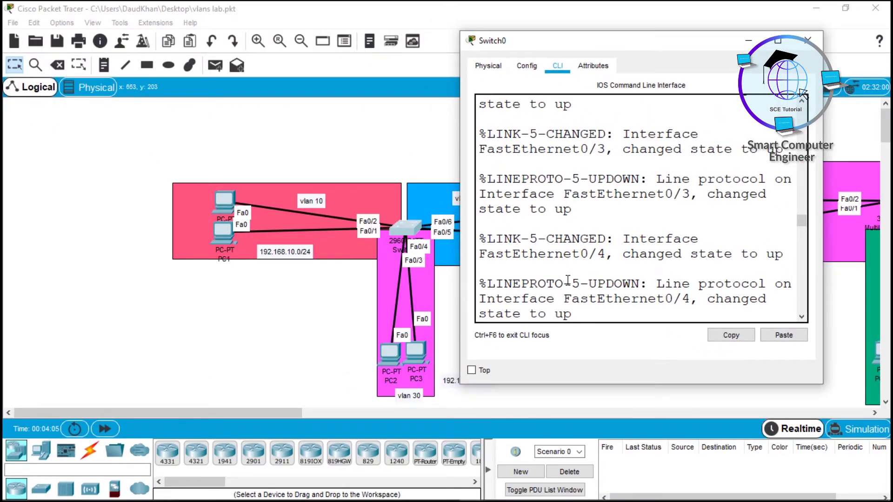
key("Return")
key("Return")
key("Return")
key("Return")
type("conf t")
key("Return")
key("Return")
key("Return")
Enter interface configuration for FastEthernet 0/1 and maximize the switch window
type("in")
key("Tab")
type("fa")
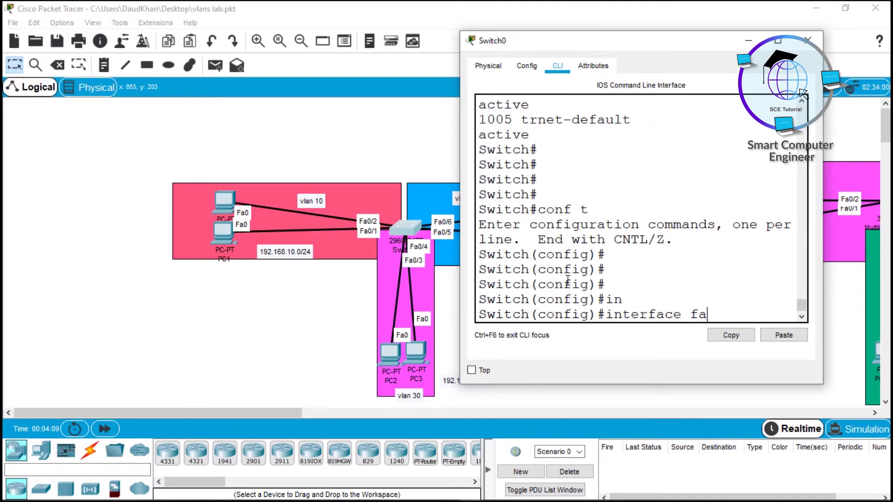
key("Tab")
type("0/1")
key("Return")
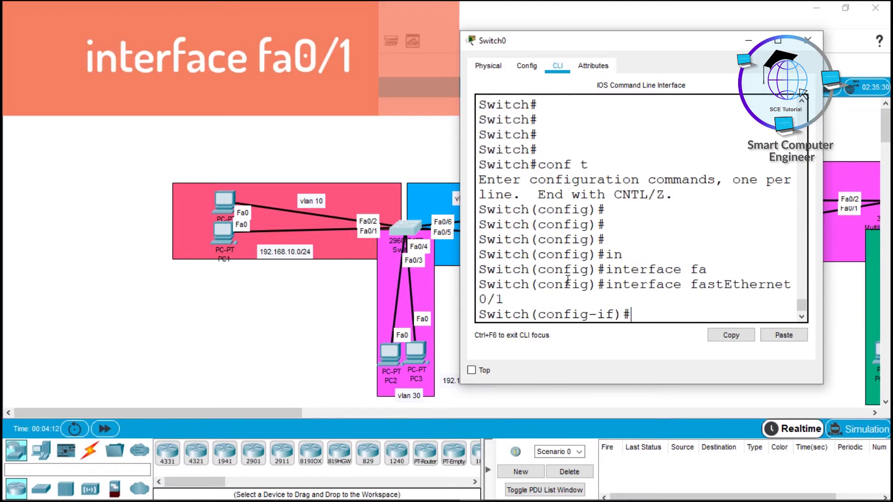
key("super+Up")
key("Up")
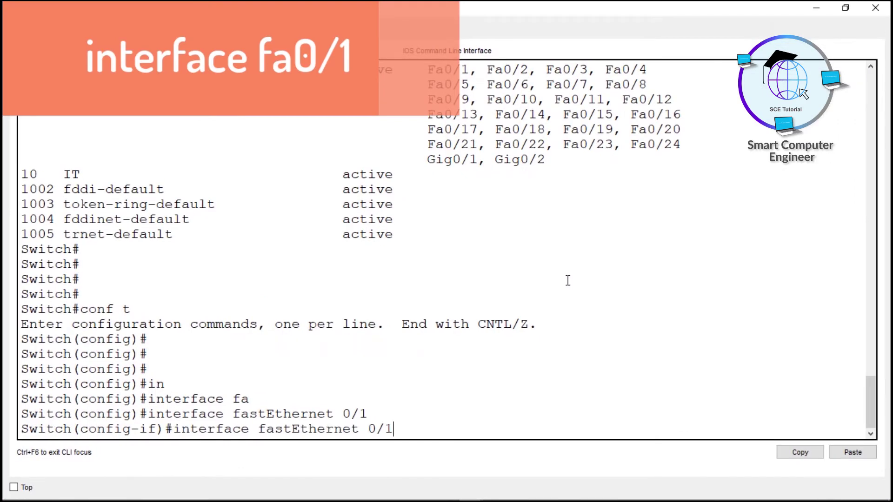
key("Return")
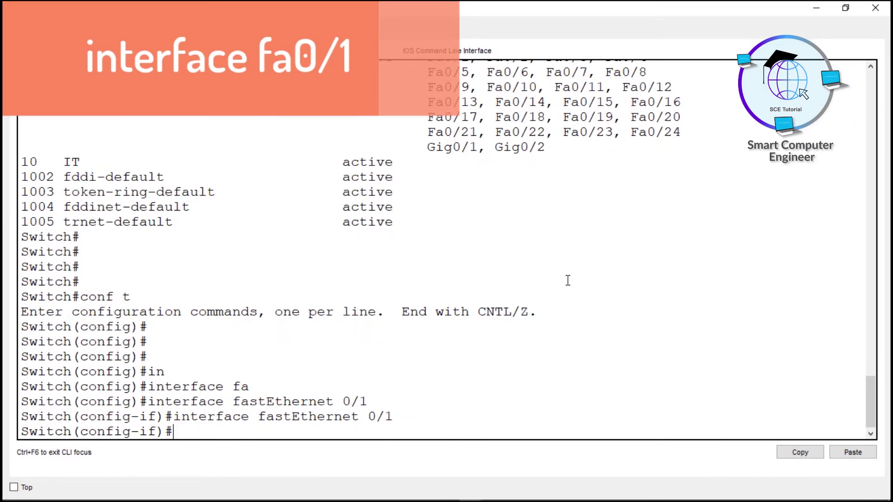
Set FastEthernet 0/1 to access mode with switchport mode access and review the command
type("sw")
key("Tab")
type("mod")
key("Tab")
type("acc")
key("Tab")
key("Return")
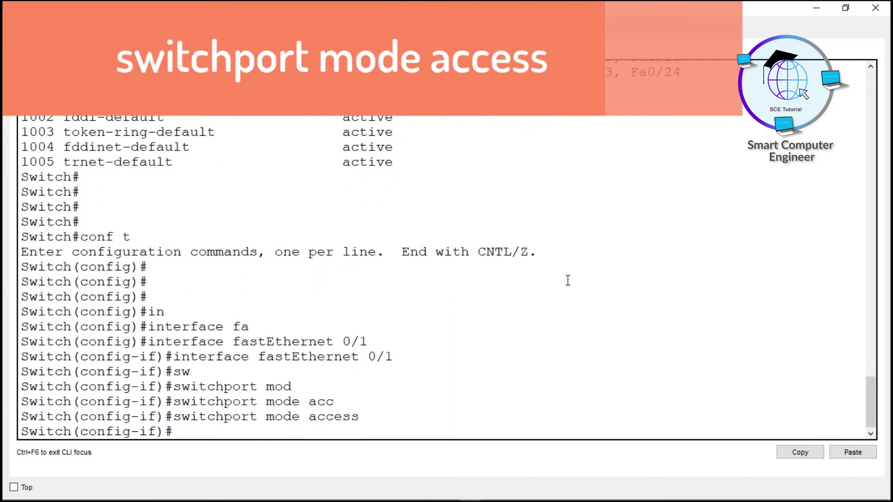
left_click_drag(174, 417, 365, 417)
left_click(269, 421)
left_click_drag(267, 418, 175, 418)
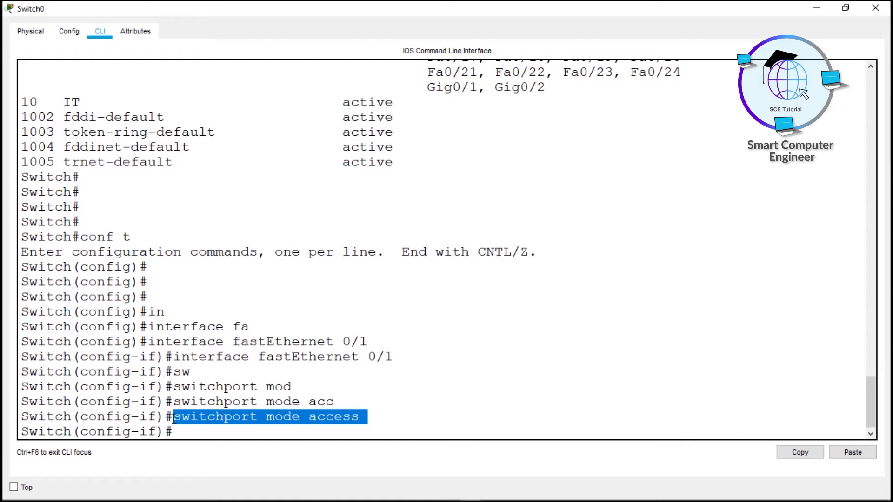
left_click(178, 432)
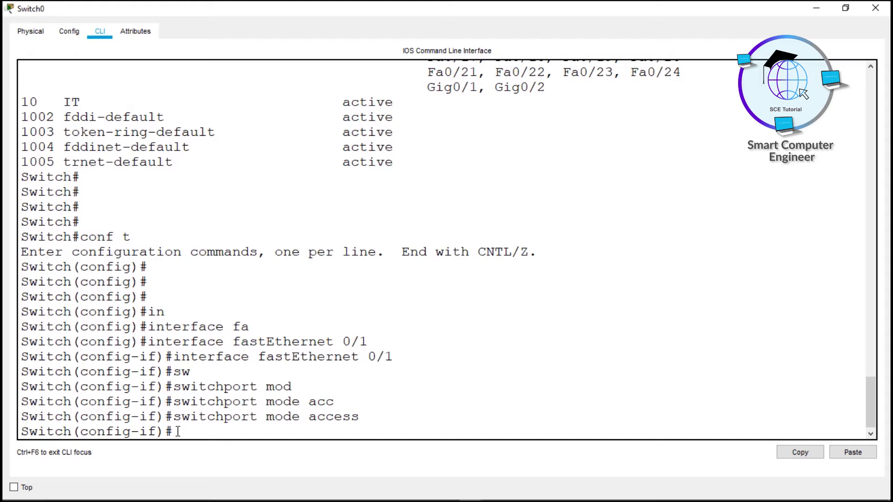
Assign FastEthernet 0/1 to VLAN 10 with switchport access vlan 10
type("sw")
key("Tab")
type("acc")
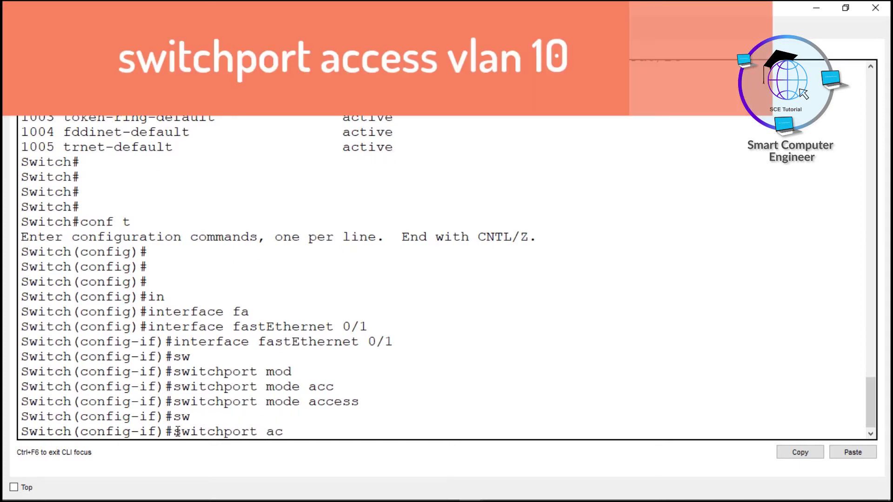
key("Tab")
type("vl")
key("Tab")
type("10")
key("Return")
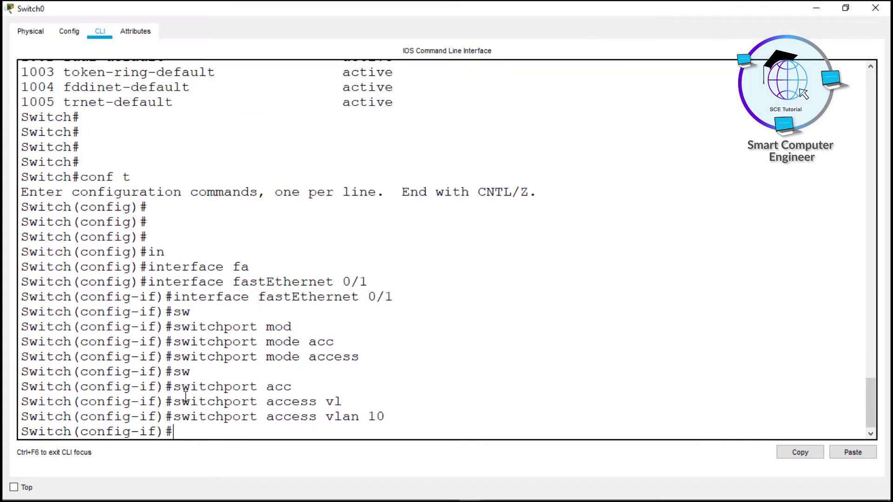
left_click_drag(168, 416, 378, 423)
left_click(372, 425)
key("Return")
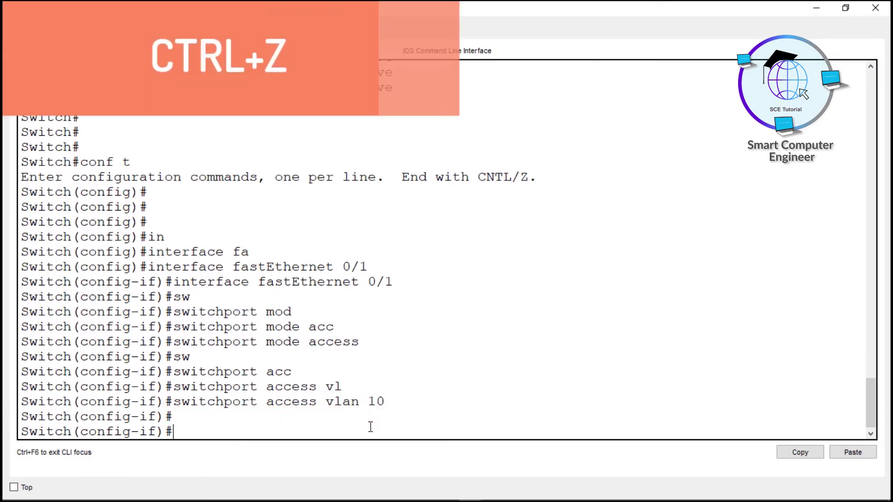
Return to privileged EXEC mode and run show vlan brief to check the port membership of VLAN 10
key("ctrl+z")
key("Return")
type("shwo")
key("BackSpace")
key("BackSpace")
type("ow vlza")
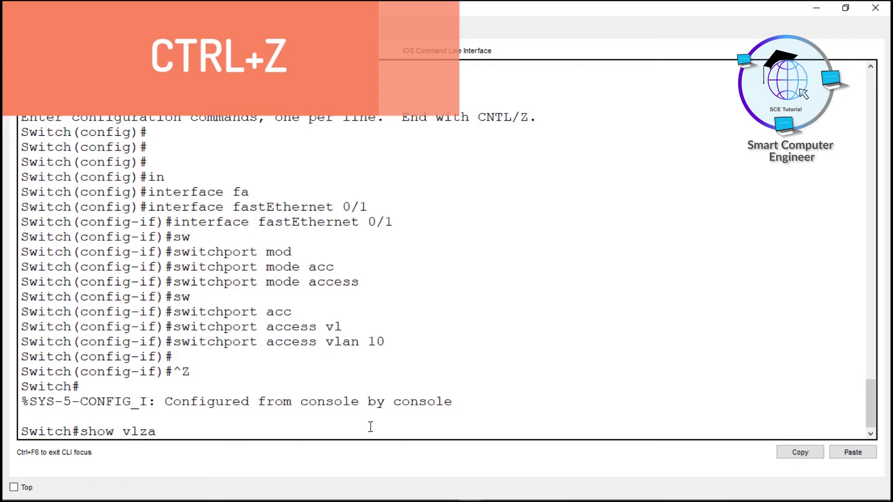
key("Tab")
key("BackSpace")
key("BackSpace")
type("an b")
key("Tab")
type("b")
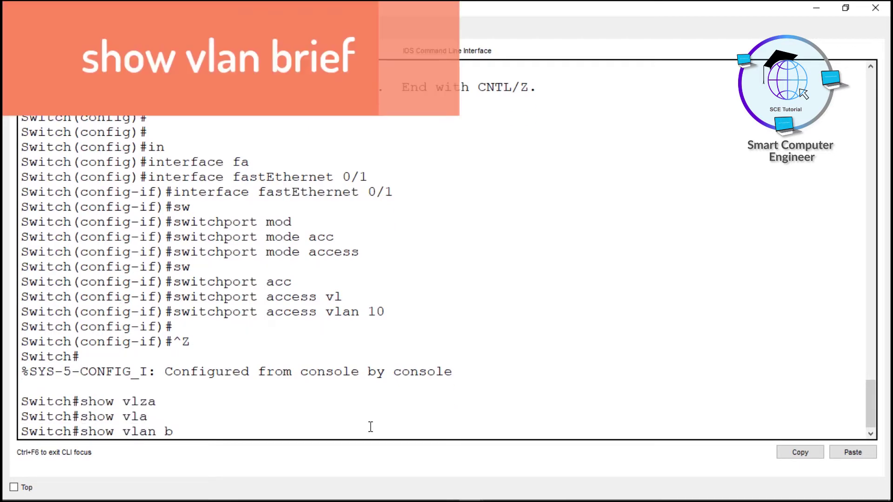
key("Tab")
key("Return")
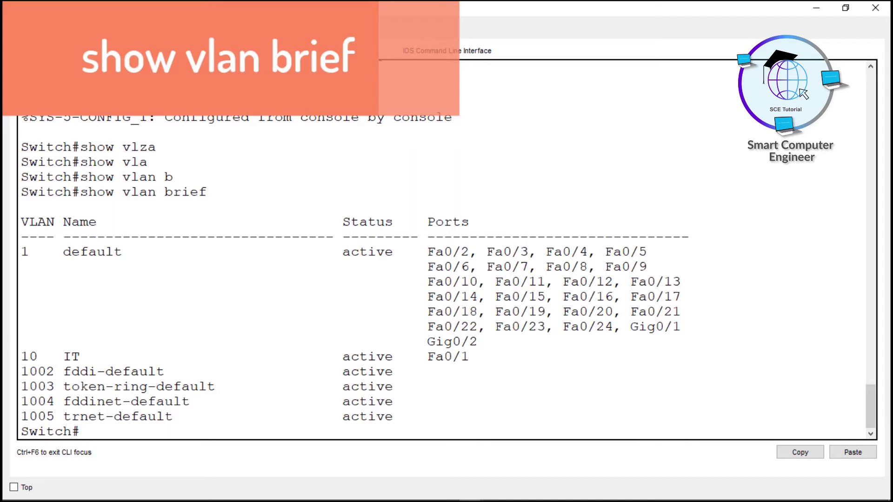
left_click_drag(471, 357, 14, 363)
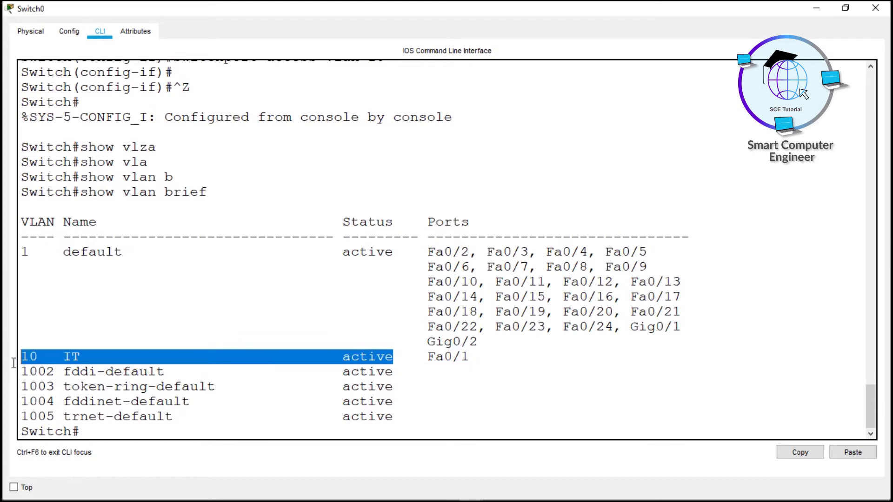
Enter global configuration mode and open interface FastEthernet 0/2 for configuration
key("Return")
key("Return")
type("conf")
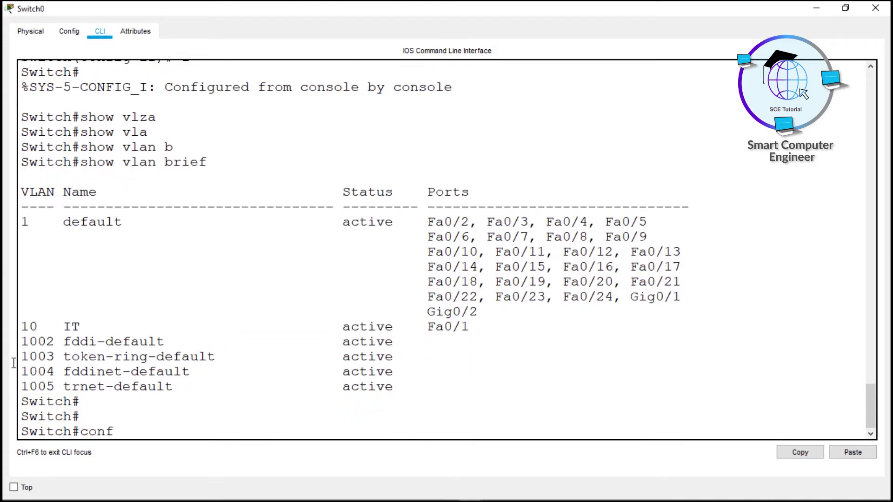
type(" t")
key("Return")
key("Return")
key("Return")
type("in")
key("Tab")
type("f")
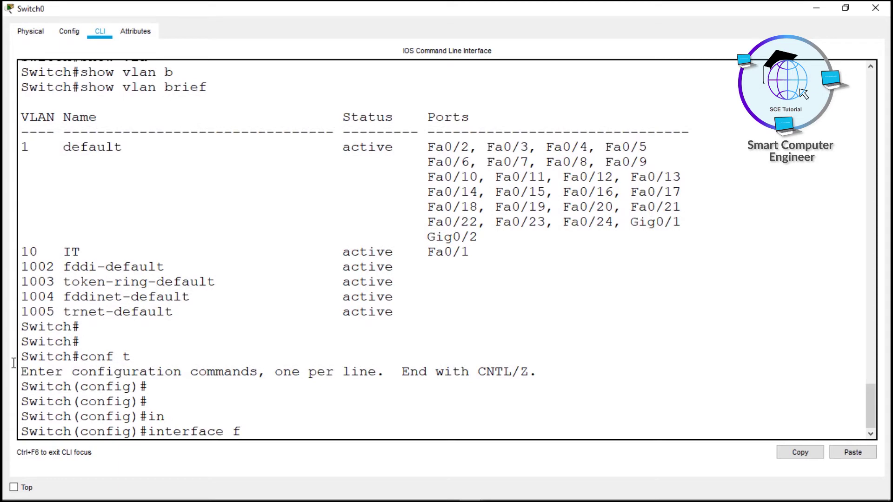
type("a")
key("Tab")
type("0/2")
key("Return")
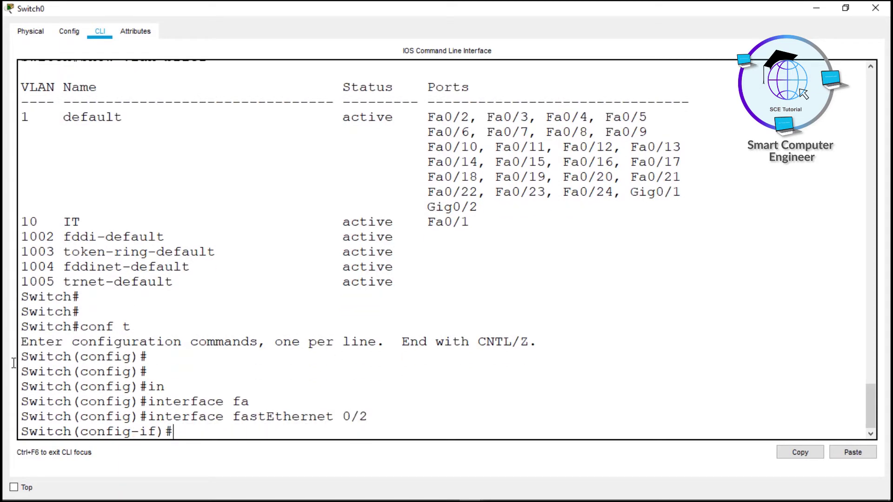
Set FastEthernet 0/2 to access mode with switchport mode access
type("sw")
key("Tab")
type("mod")
key("Tab")
type("acc")
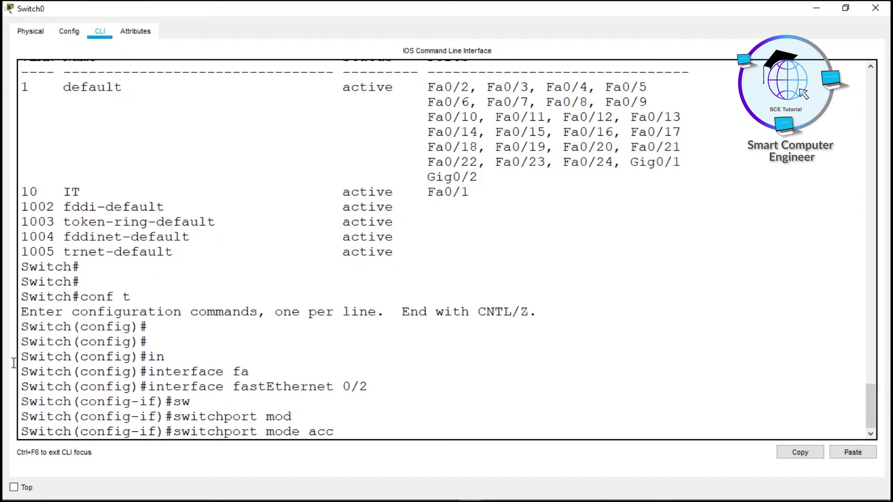
key("Tab")
key("Return")
Assign FastEthernet 0/2 to VLAN 10 with switchport access vlan 10
type("sw")
key("Tab")
type("acc")
key("Tab")
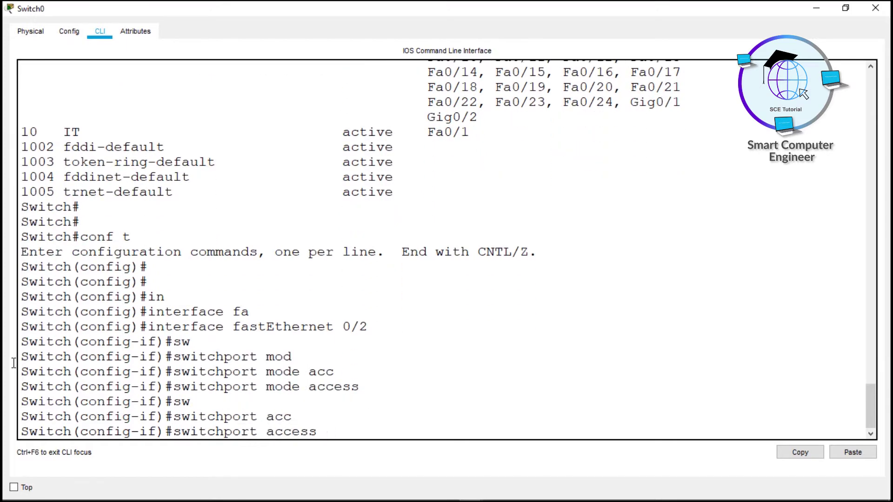
type("vl")
key("Tab")
type("10")
key("Return")
Exit interface and global configuration modes to return to privileged EXEC mode
type("exit")
key("Return")
key("Return")
type("exit")
key("Return")
key("Return")
key("Return")
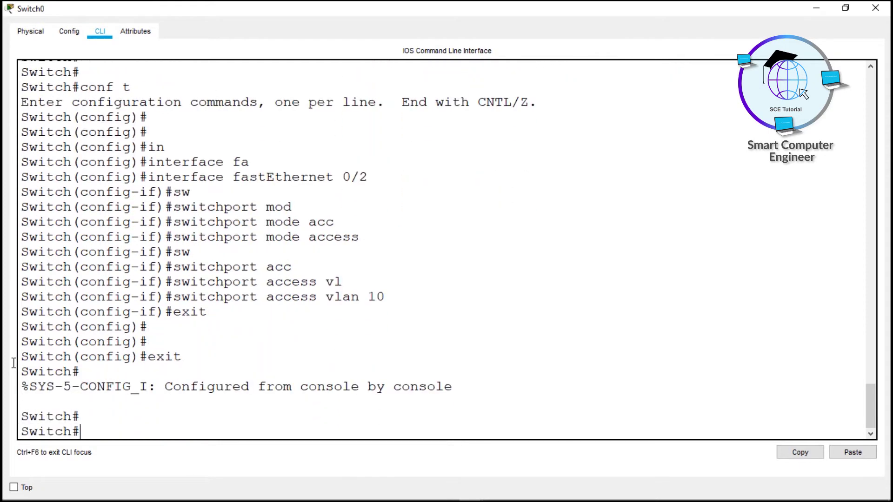
key("Return")
key("Return")
Run show vlan brief and check which ports belong to VLAN 10
type("show vl")
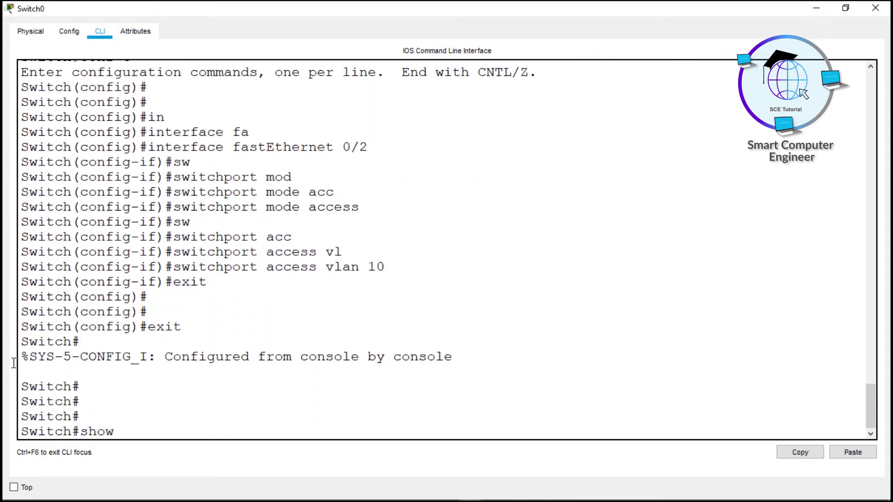
key("Tab")
type("br")
key("Tab")
key("Return")
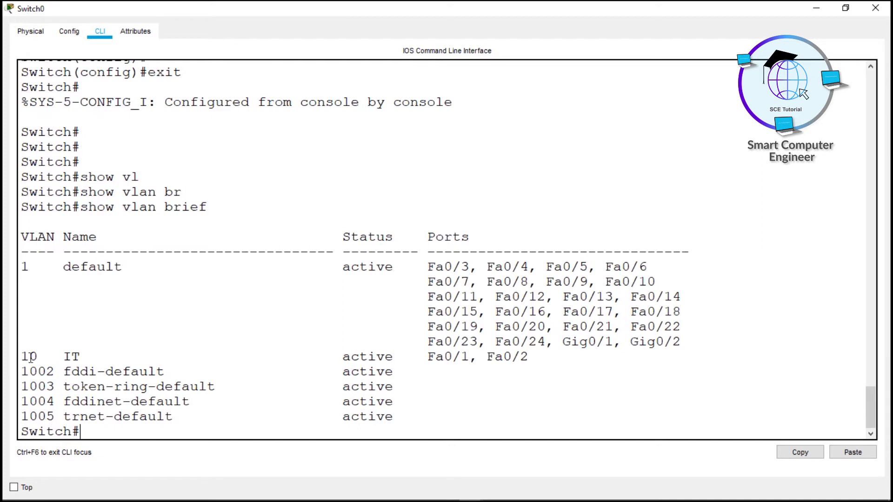
left_click_drag(24, 358, 587, 359)
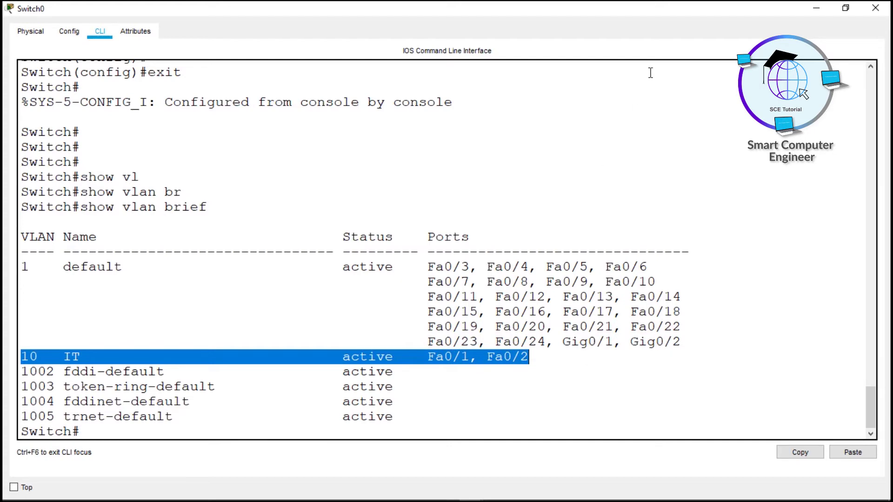
Uncover the topology beside the switch console, enter global configuration mode and create VLAN 20
left_click_drag(682, 12, 710, 75)
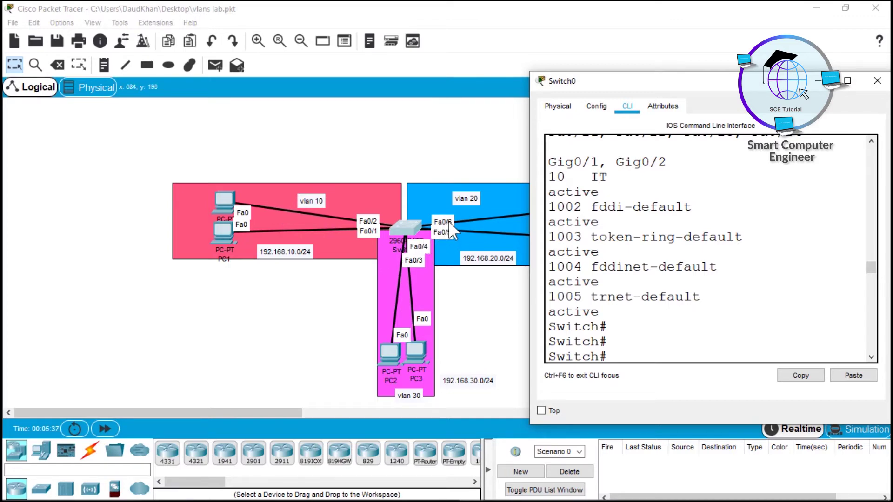
scroll(638, 320, "down", 5)
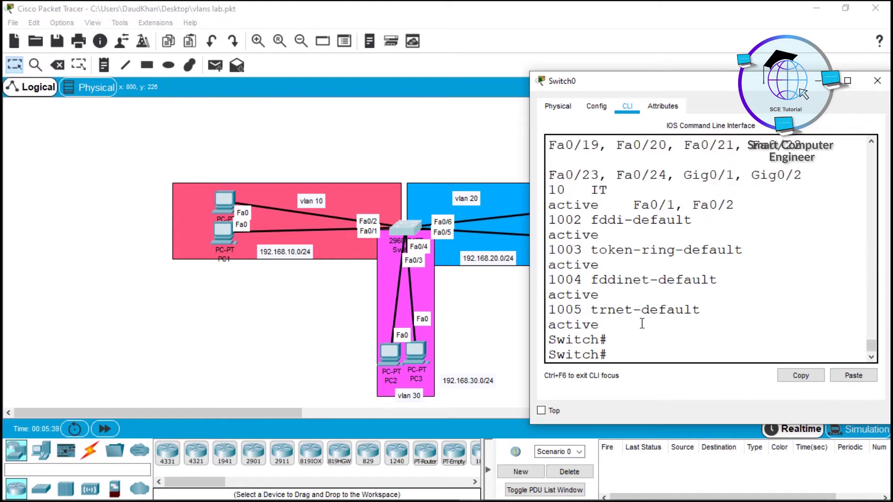
type("conf t")
key("Return")
key("Return")
key("Return")
type("vl")
key("Tab")
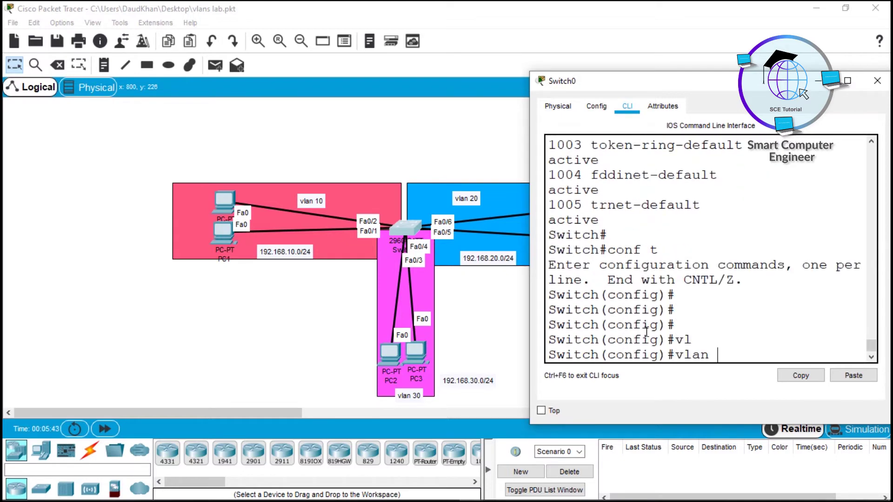
type("20")
key("Return")
Name VLAN 20 Marketing and exit back to global configuration mode
type("M")
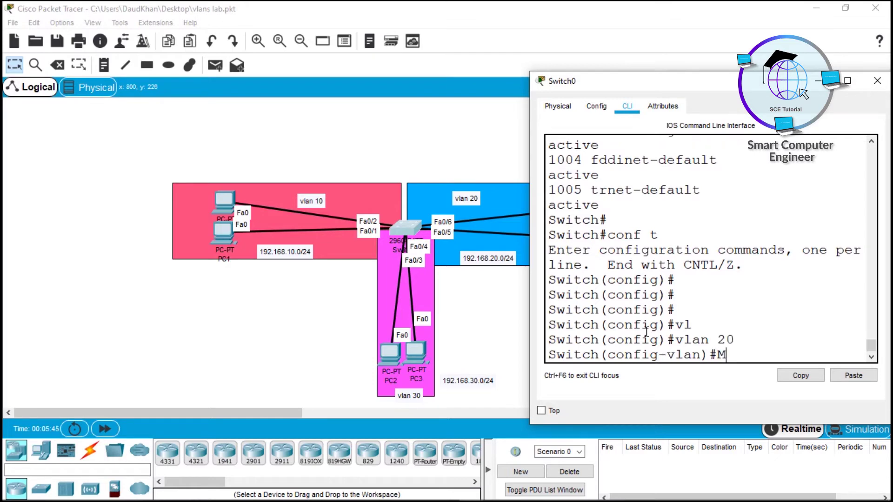
key("BackSpace")
type("nam")
key("Tab")
type("Make")
key("BackSpace")
key("BackSpace")
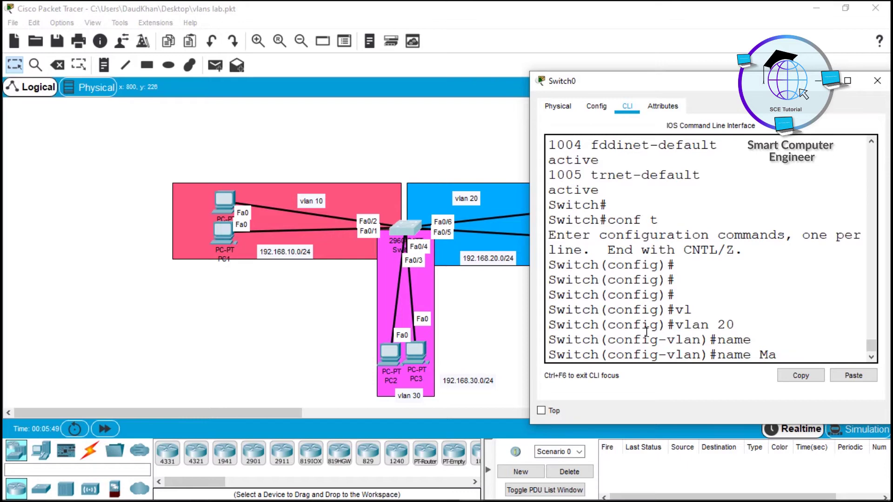
type("rketing")
key("Return")
type("exi")
type("t")
key("Return")
key("Return")
key("Return")
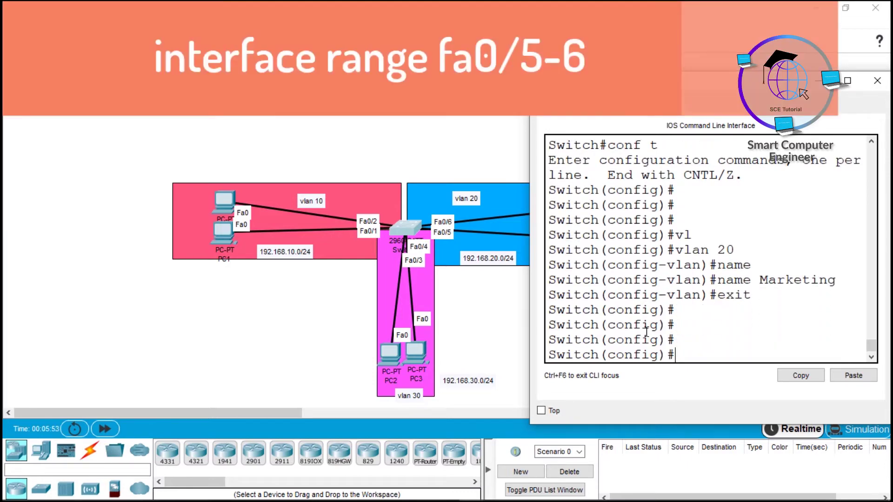
Open FastEthernet ports 0/5 and 0/6 together for configuration with interface range fastEthernet 0/5-6
type("in")
key("Tab")
type("r")
key("Tab")
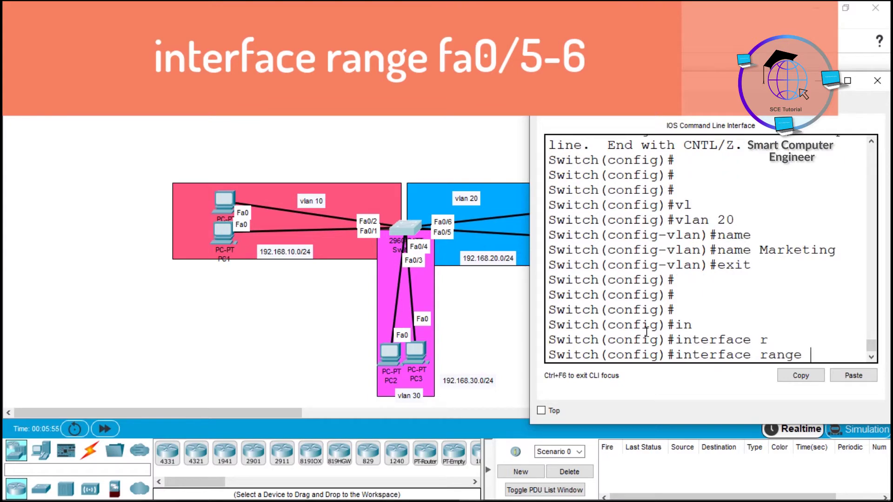
type("fa")
key("Tab")
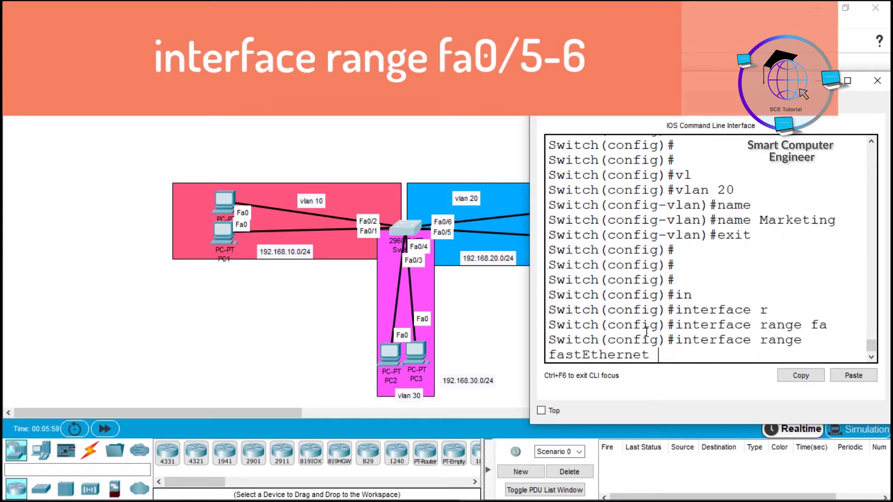
type("0/")
key("Left")
key("Left")
key("Left")
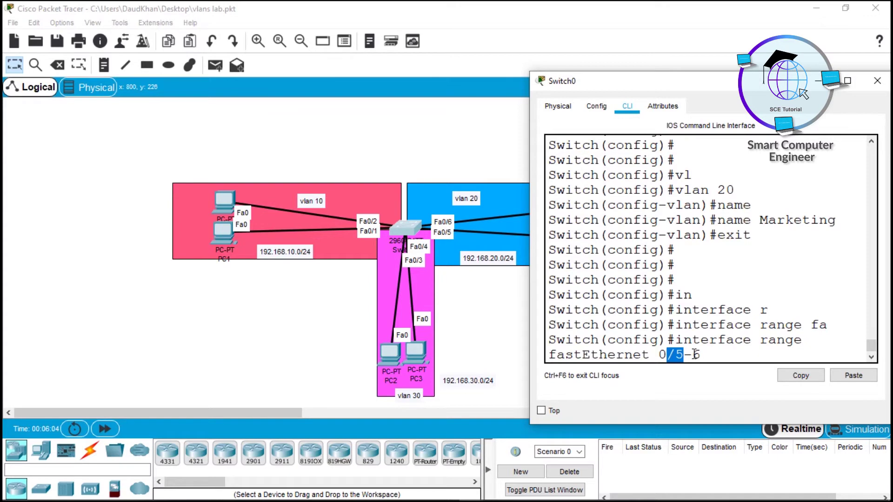
double_click(694, 354)
left_click(713, 354)
key("Return")
Compare the prompt of the earlier single-interface configuration of FastEthernet 0/2 with the current interface range prompt
key("super+Up")
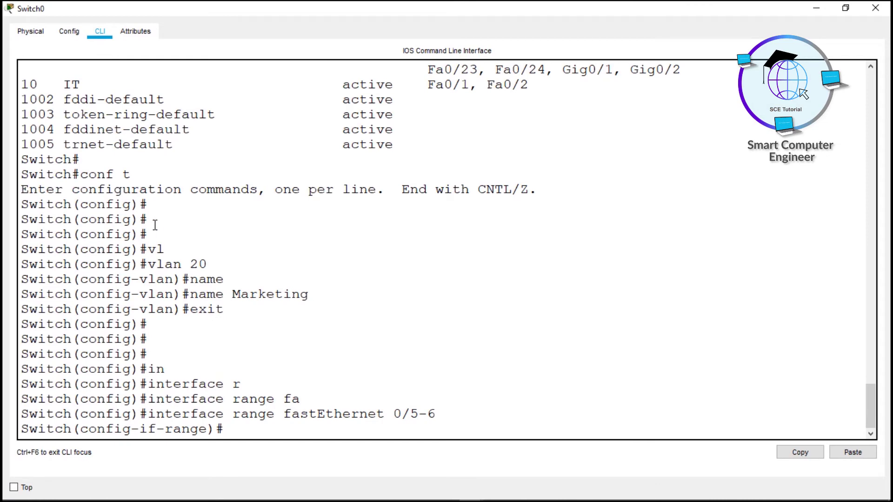
left_click_drag(866, 403, 866, 340)
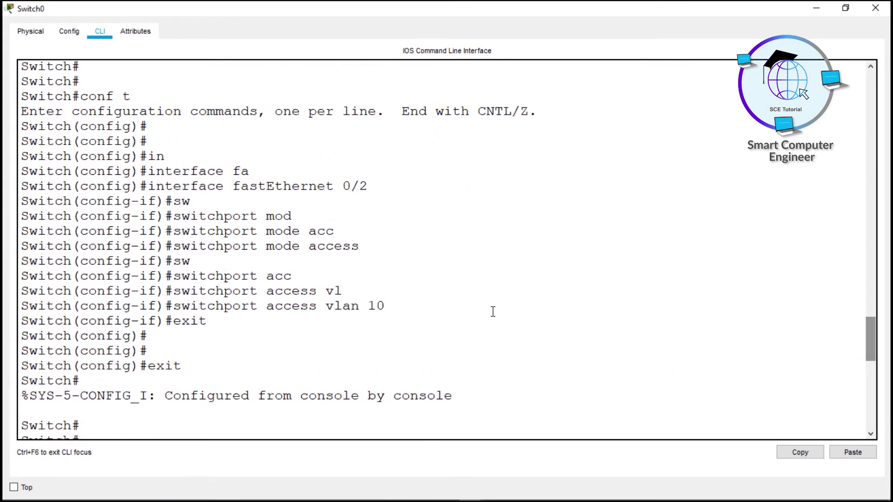
left_click_drag(139, 200, 156, 199)
left_click_drag(232, 187, 392, 185)
left_click_drag(140, 201, 161, 291)
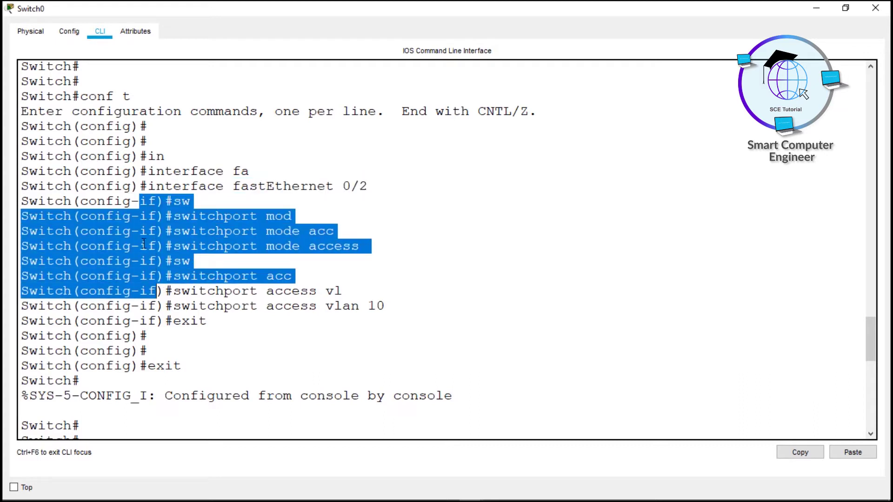
left_click_drag(139, 261, 157, 259)
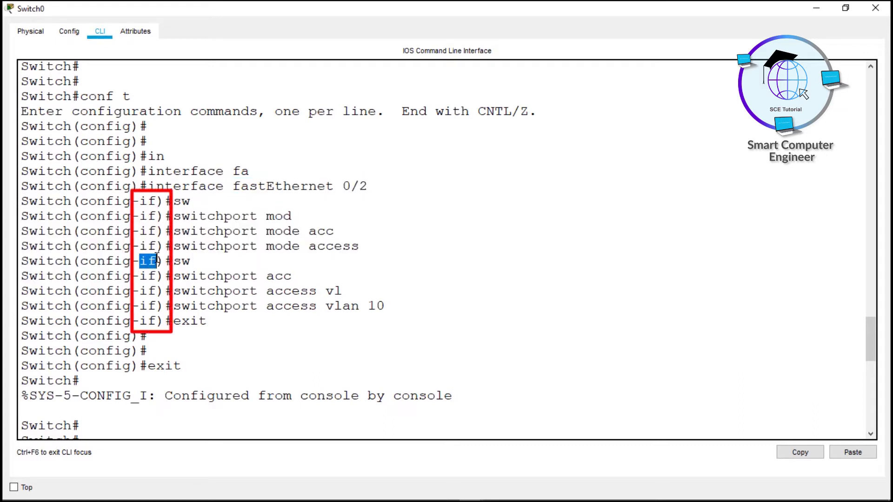
left_click_drag(873, 348, 872, 417)
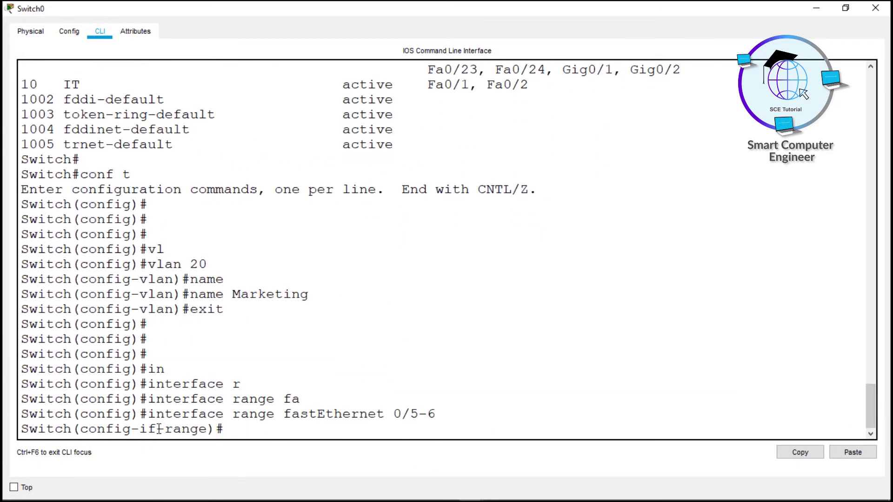
left_click_drag(139, 429, 208, 428)
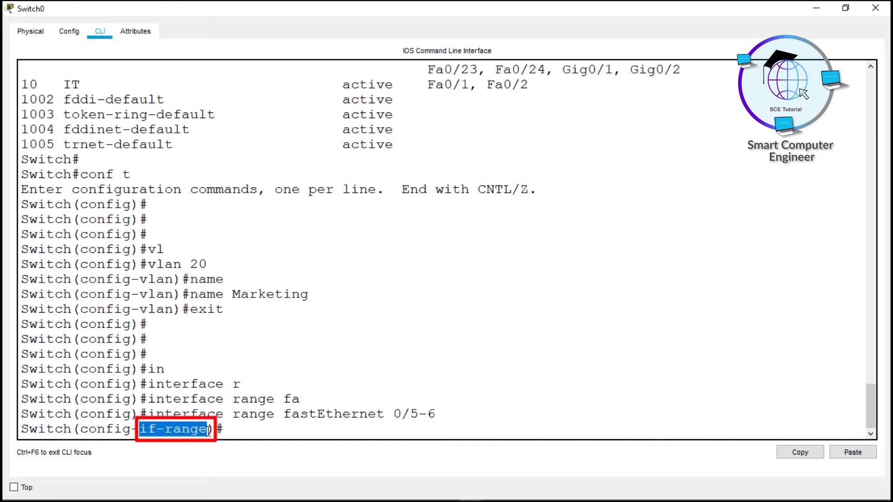
Set the FastEthernet 0/5-6 range to access mode with switchport mode access
left_click(231, 428)
type("sw")
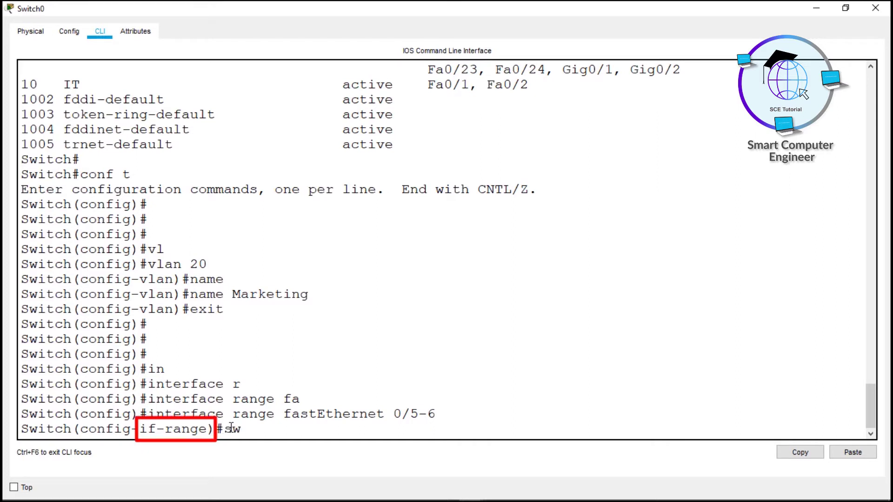
key("Tab")
type("mod")
key("Tab")
type("acc")
key("Tab")
key("Return")
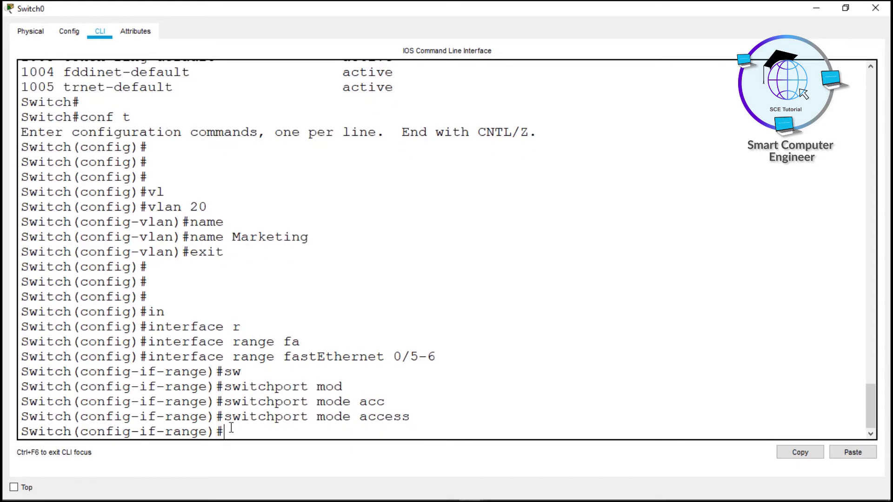
Assign the FastEthernet 0/5-6 range to VLAN 20 with switchport access vlan 20
left_click_drag(396, 357, 432, 356)
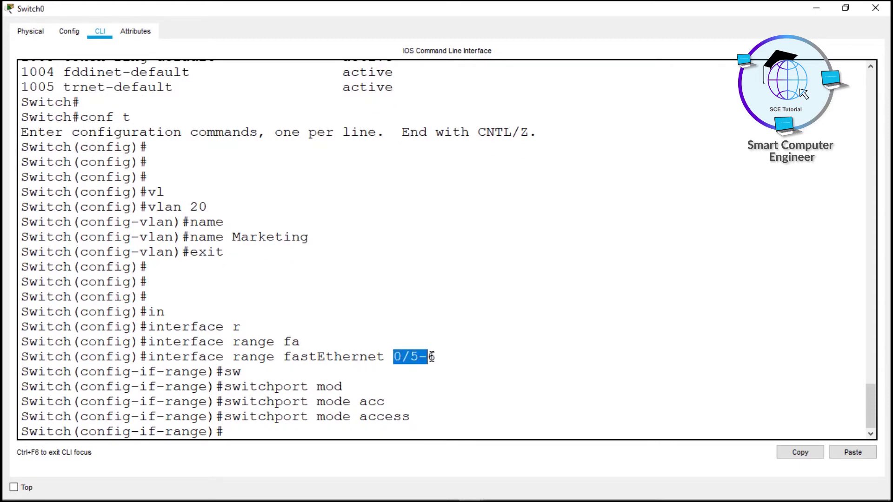
left_click_drag(428, 357, 436, 357)
left_click(428, 398)
type("sw")
key("Tab")
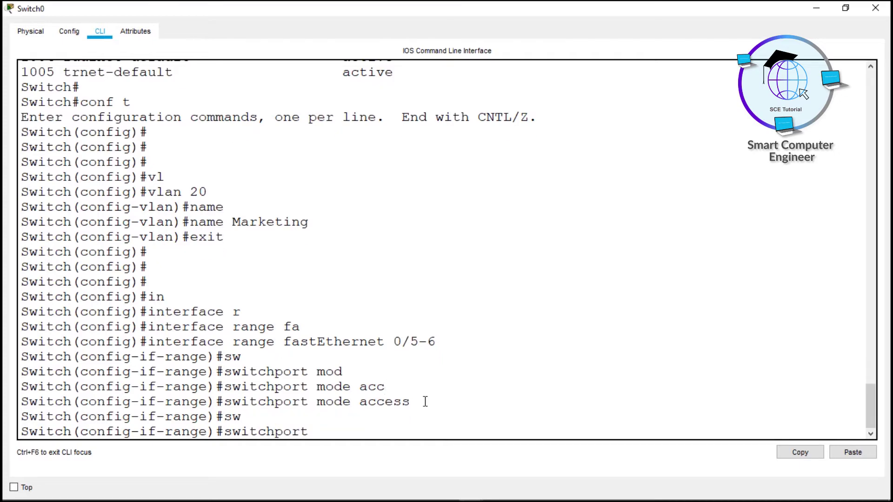
type("m")
key("Tab")
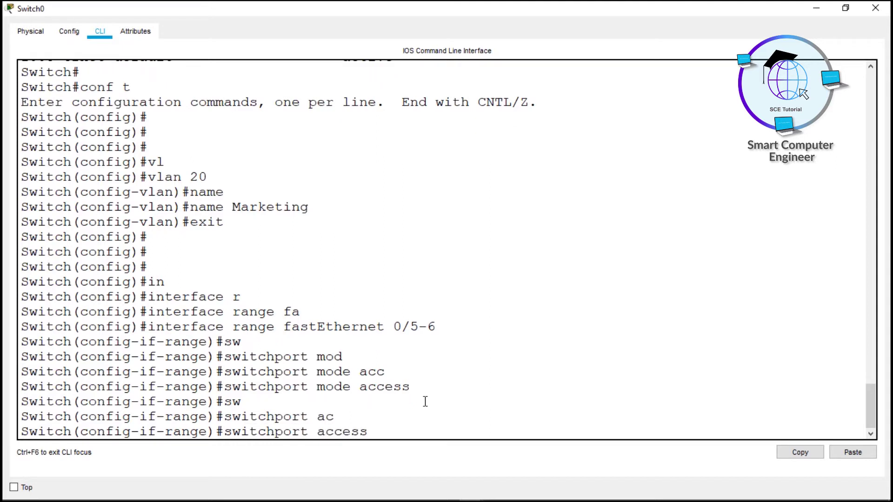
type("vl")
key("Tab")
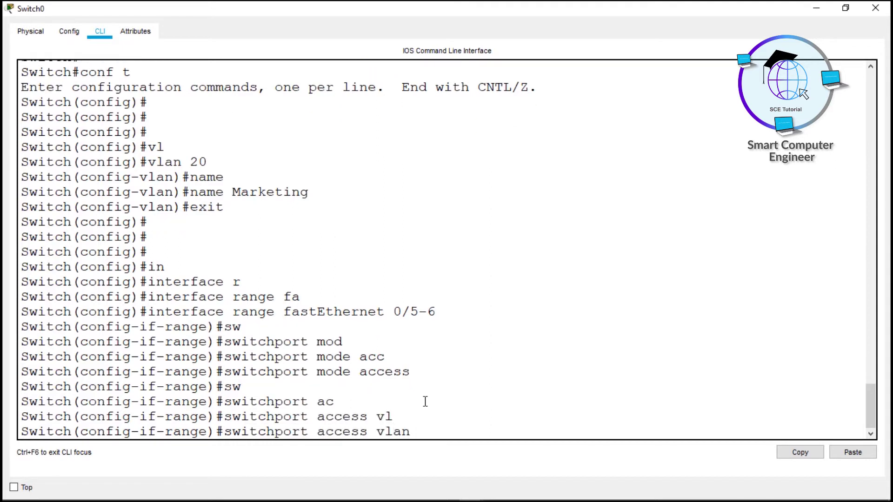
type("20")
key("Return")
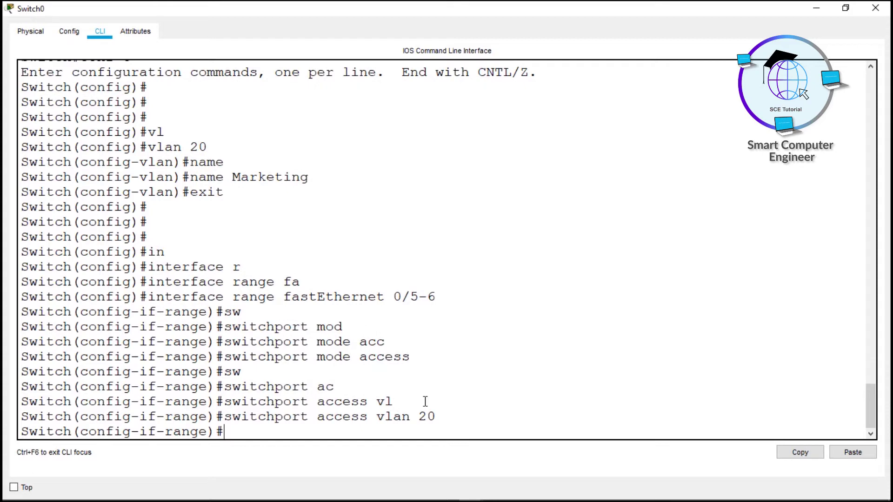
left_click_drag(418, 417, 436, 416)
left_click(436, 417)
Return directly to privileged EXEC mode with the end command
key("Return")
key("Return")
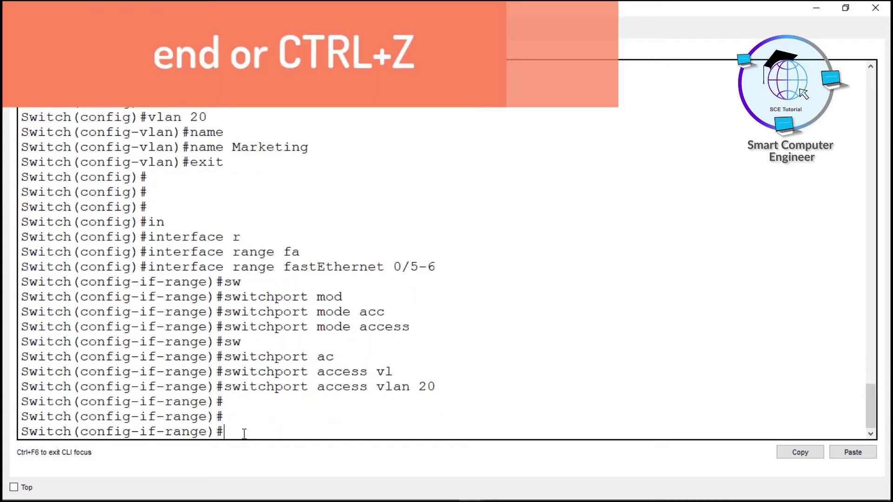
type("end")
key("Return")
key("Return")
key("Return")
key("Return")
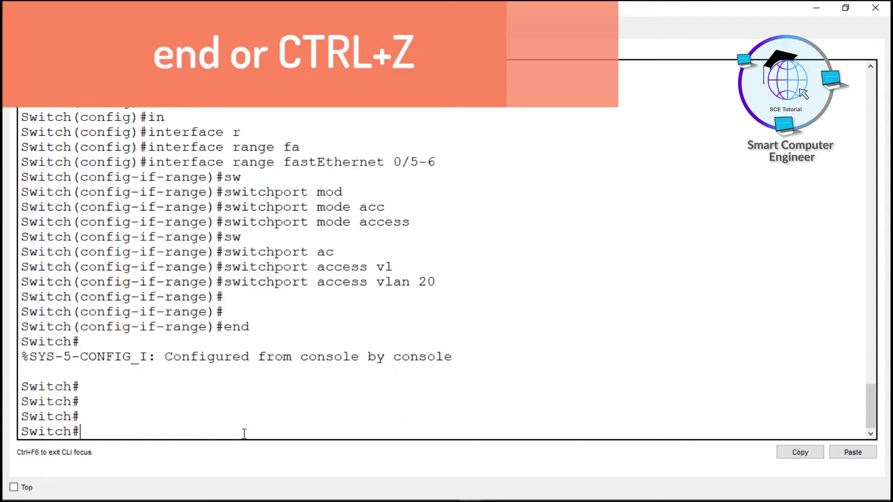
Run show vlan brief and check the name and port membership of VLAN 20
type("show vl")
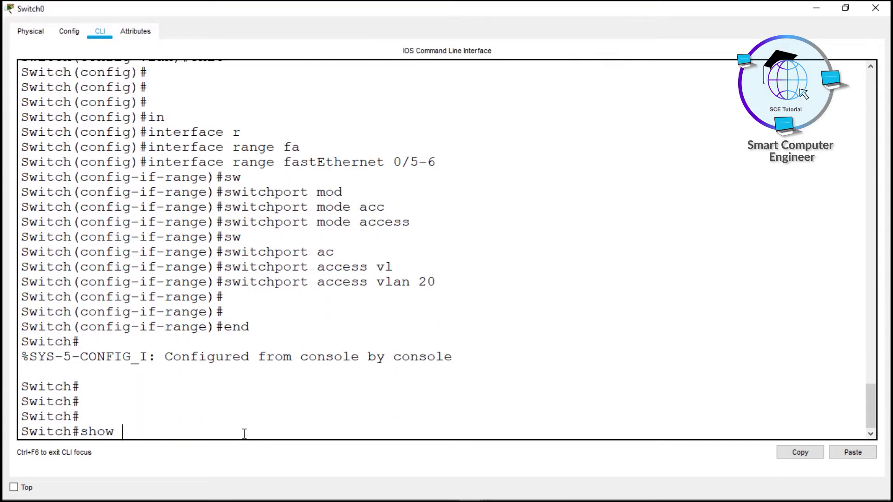
key("Tab")
type("br")
key("Tab")
key("Return")
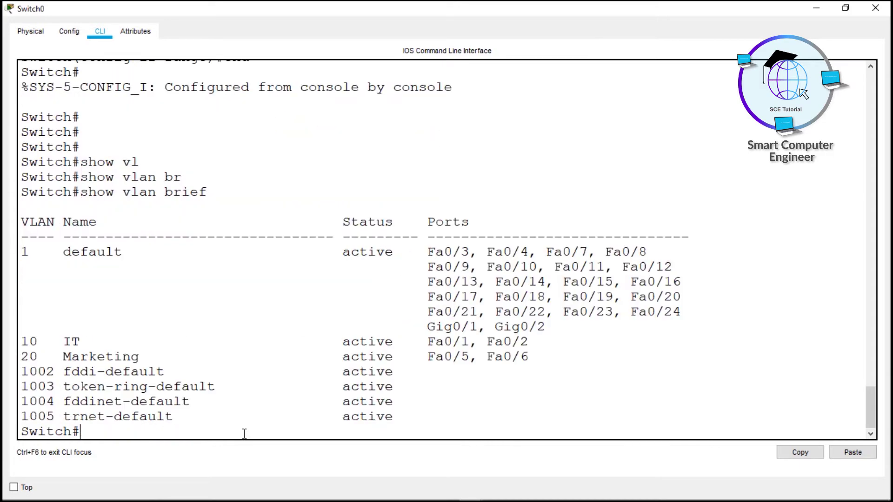
left_click_drag(22, 356, 532, 355)
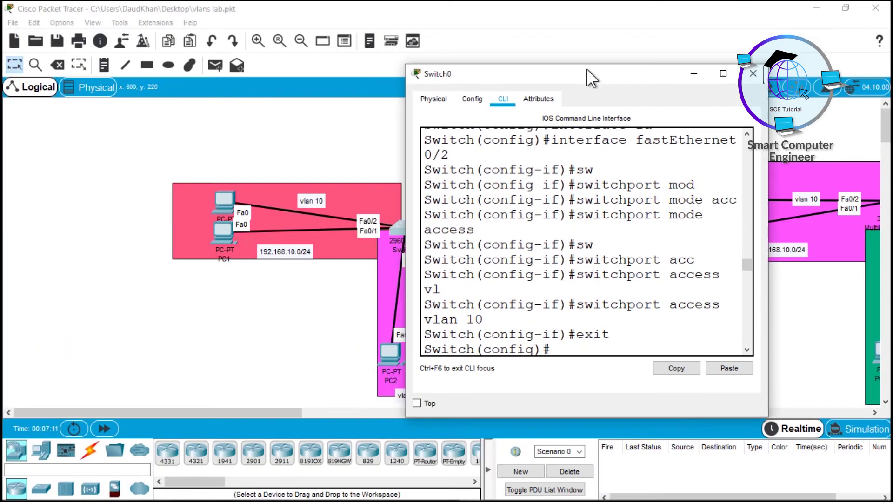
Close the Switch0 window and review the VLAN 10 and VLAN 20 PC groups in the topology
left_click_drag(592, 76, 689, 90)
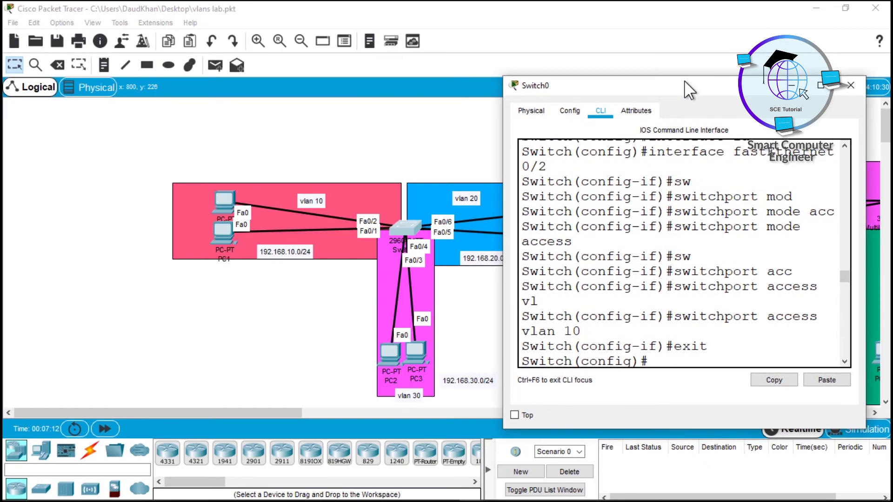
left_click(847, 87)
left_click_drag(530, 149, 608, 259)
left_click_drag(250, 111, 190, 292)
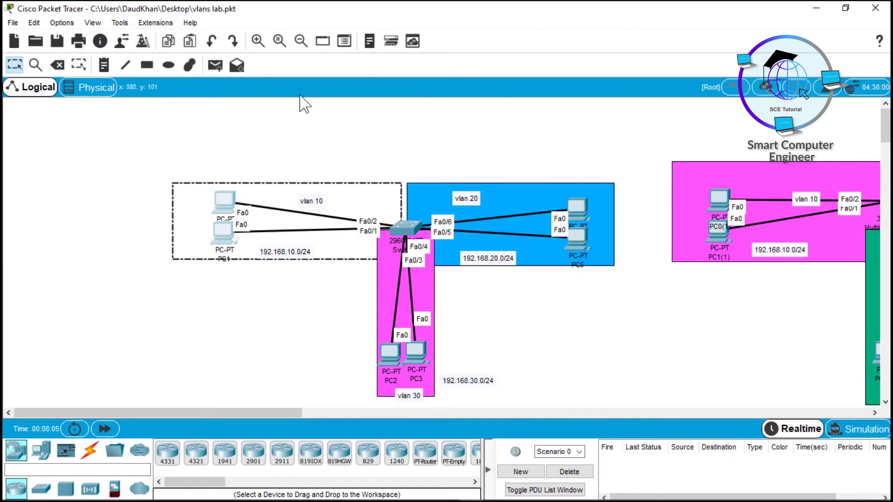
left_click_drag(370, 109, 430, 143)
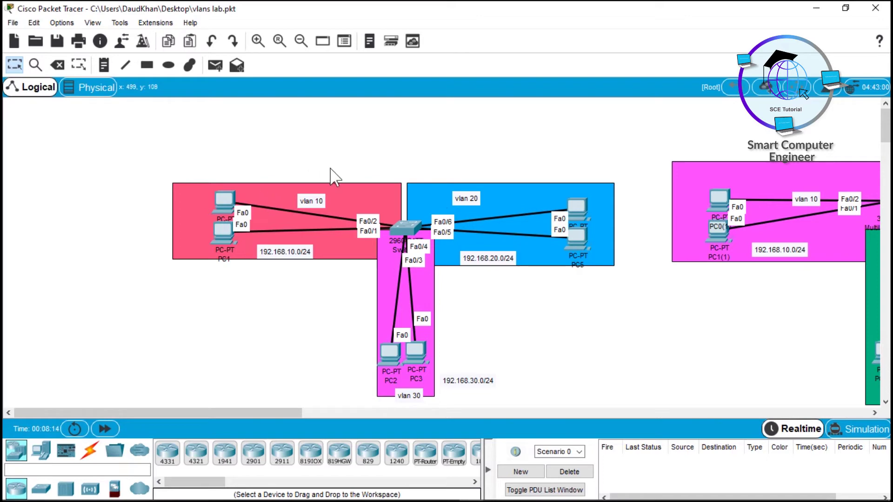
left_click_drag(377, 125, 427, 149)
left_click_drag(427, 145, 426, 146)
left_click_drag(385, 134, 423, 156)
Place an ISR4331 router above the switch and cable its Gig0/0/0 to the switch's Gig0/1 with copper straight-through
left_click(168, 453)
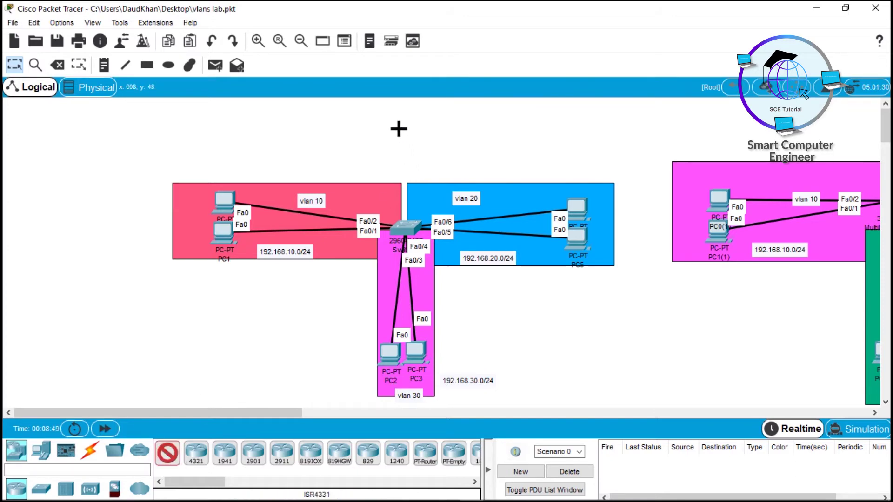
left_click(401, 129)
left_click(90, 451)
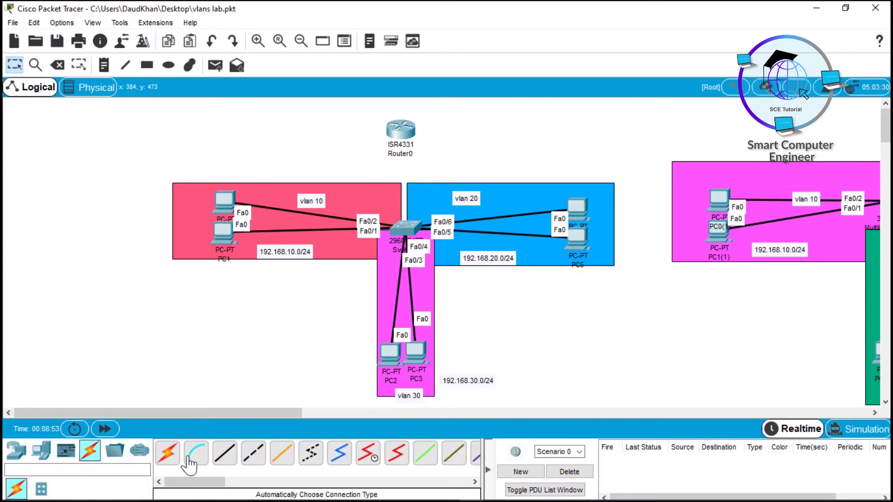
left_click(227, 459)
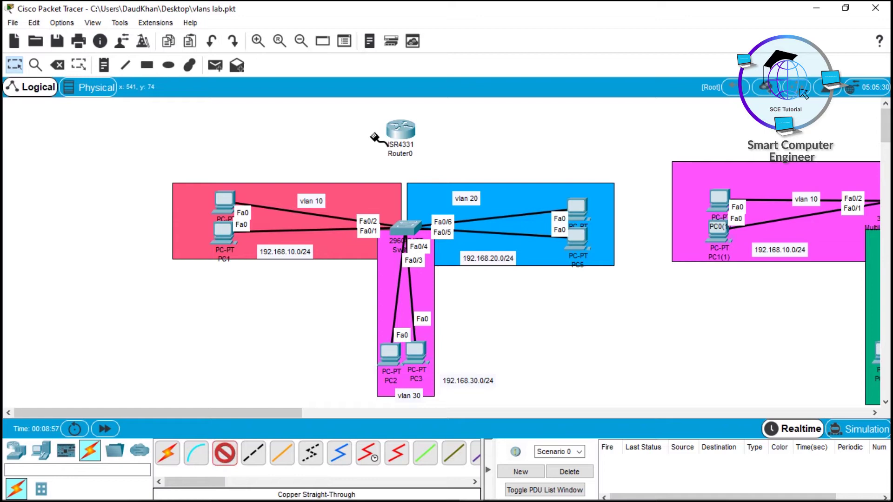
left_click(400, 132)
left_click(433, 182)
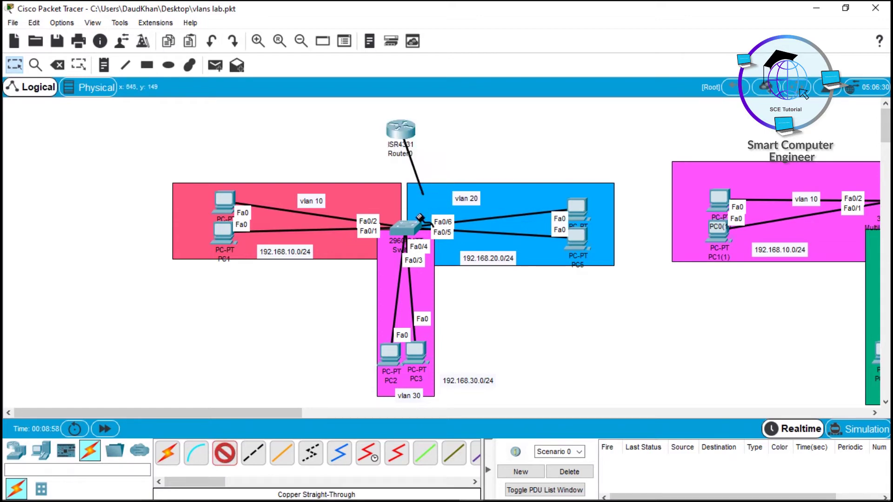
left_click(407, 230)
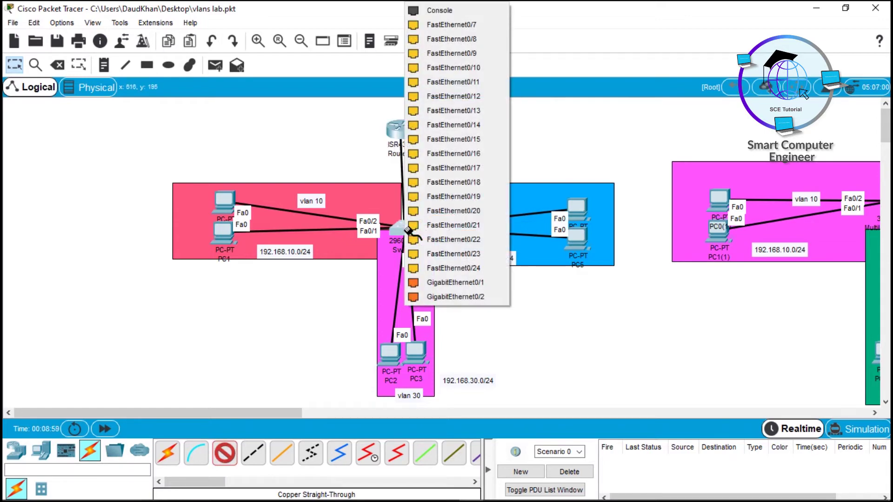
left_click(455, 283)
Add a second copper straight-through link from the switch's Gig0/2 to the router's Gig0/0/1 and nudge the router upward
left_click(229, 457)
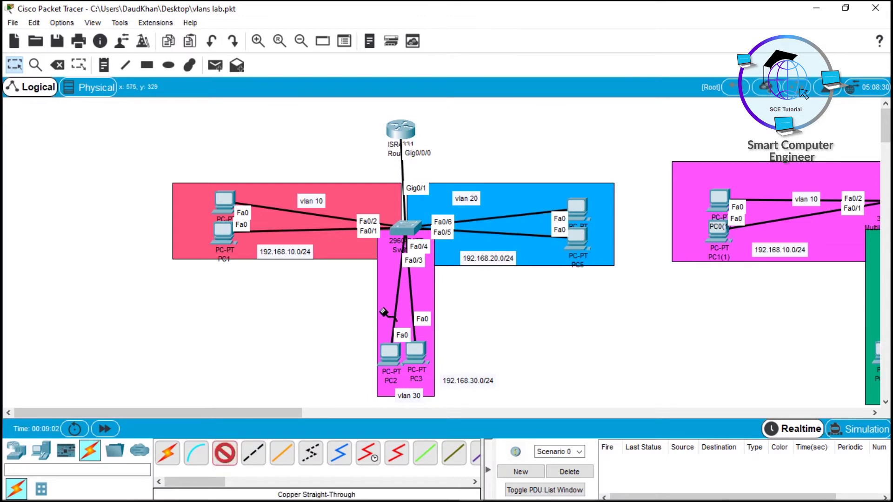
left_click(409, 228)
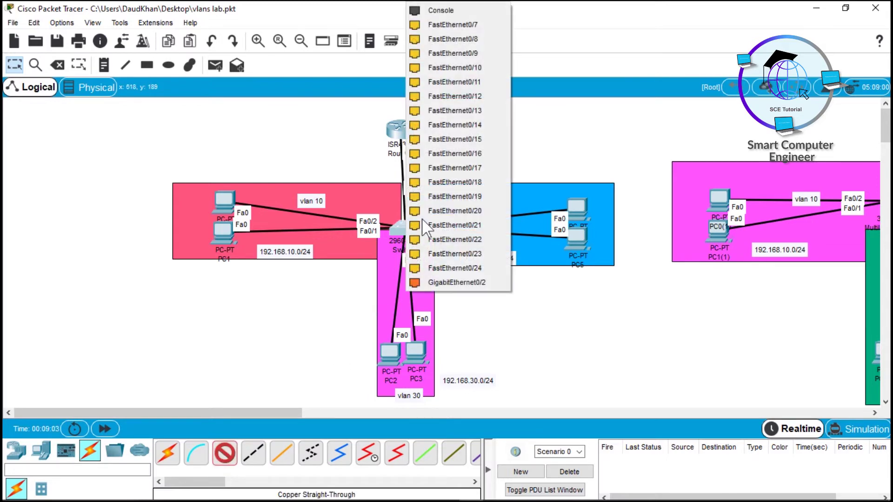
left_click(454, 282)
left_click(409, 130)
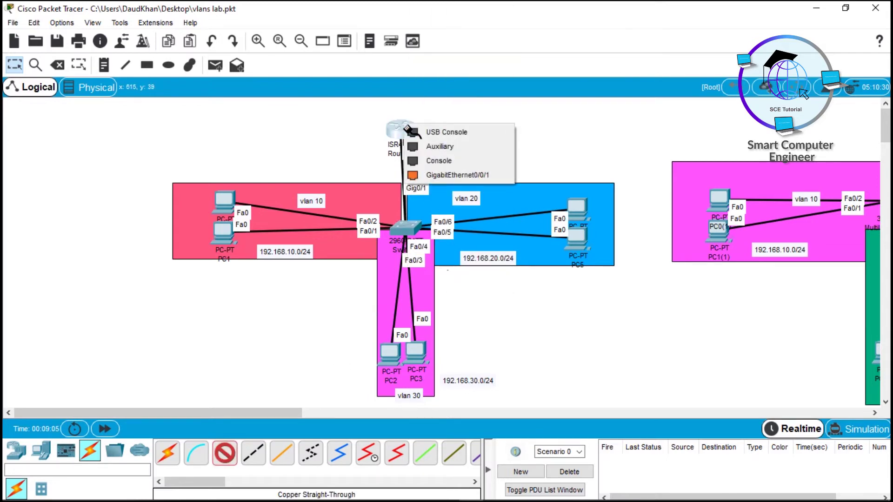
left_click(460, 175)
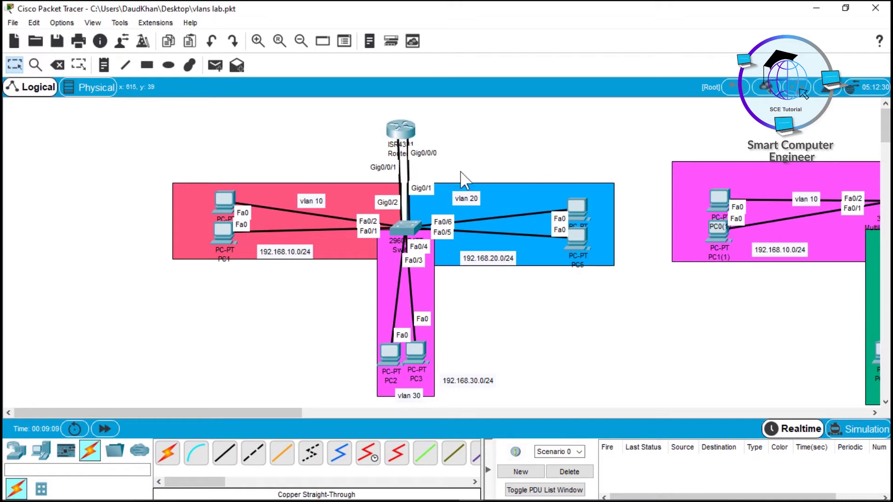
left_click_drag(409, 134, 416, 123)
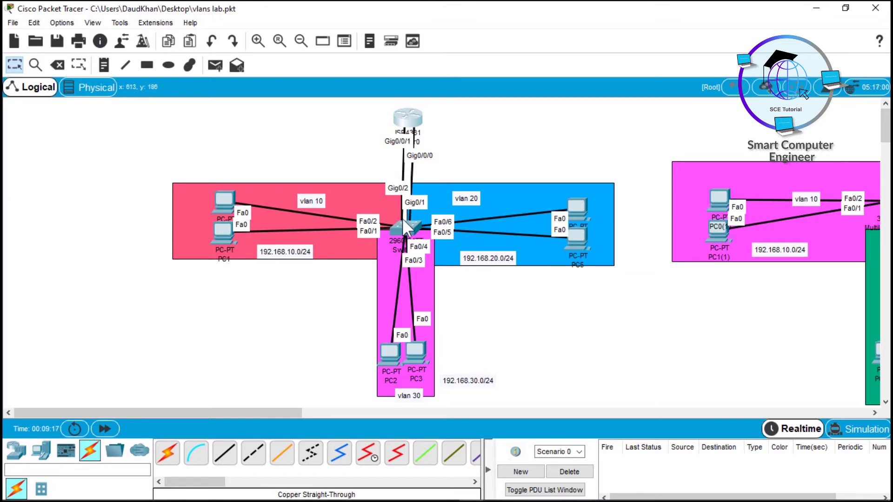
Examine how the VLAN 10 and VLAN 20 groups reach the router over its two separate switch links
left_click_drag(144, 170, 399, 227)
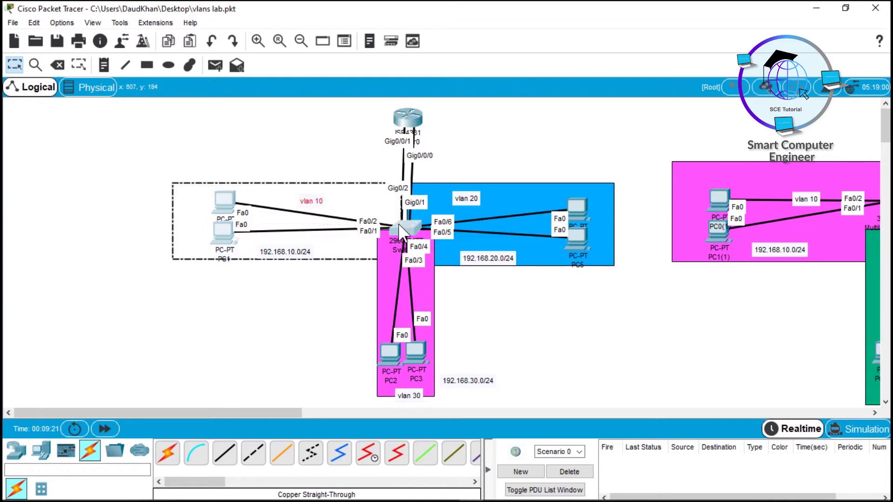
left_click(437, 167)
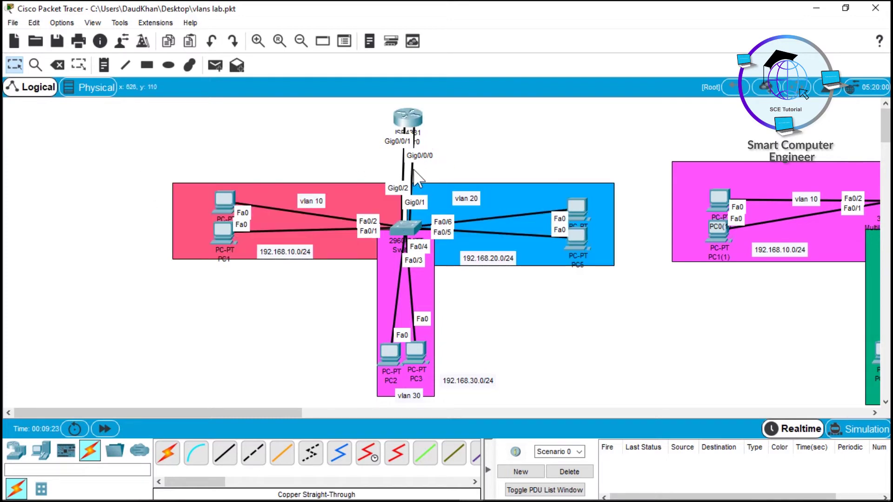
left_click_drag(423, 172, 621, 232)
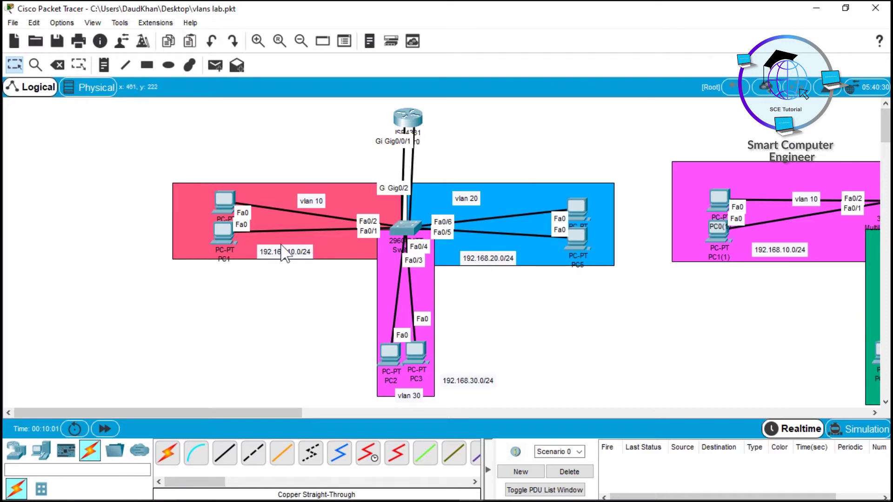
left_click_drag(194, 134, 315, 222)
left_click_drag(352, 147, 437, 176)
left_click_drag(373, 161, 407, 166)
left_click(279, 207)
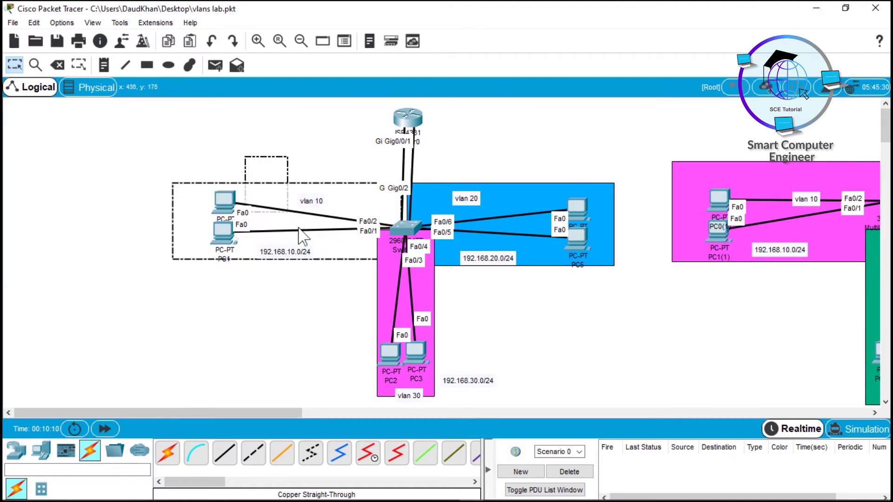
left_click(289, 300)
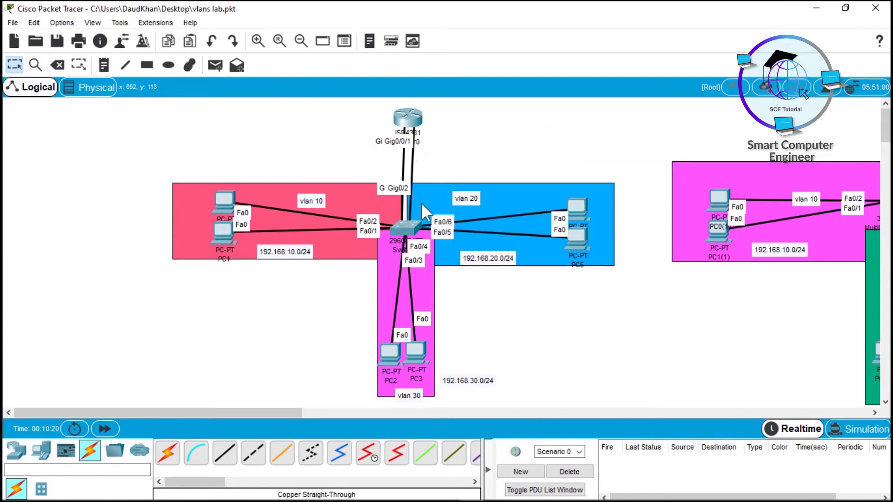
Open the Switch0 command line and enter global configuration mode with conf t
left_click(408, 225)
left_click_drag(421, 82, 644, 54)
key("Return")
key("Return")
key("Return")
type("conf t")
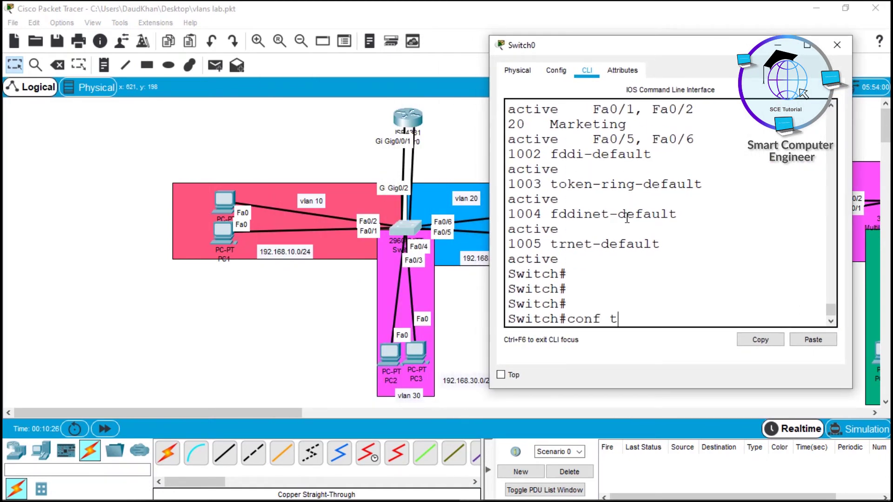
key("Return")
key("Return")
key("Return")
Enter interface GigabitEthernet 0/1 on the switch and enable it with no shutdown
type("in")
key("Tab")
type("g")
key("Tab")
type("0/1")
key("Return")
type("no")
key("BackSpace")
key("BackSpace")
key("BackSpace")
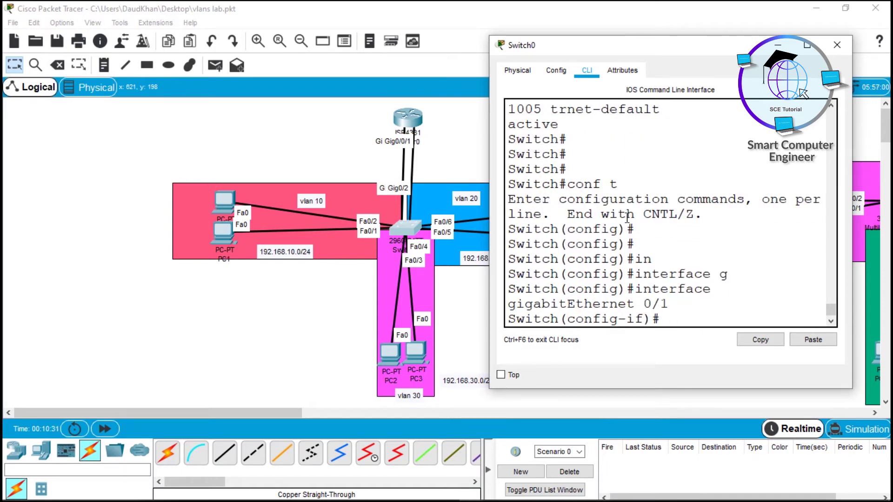
type("no shut")
key("Tab")
key("Return")
key("Return")
key("Return")
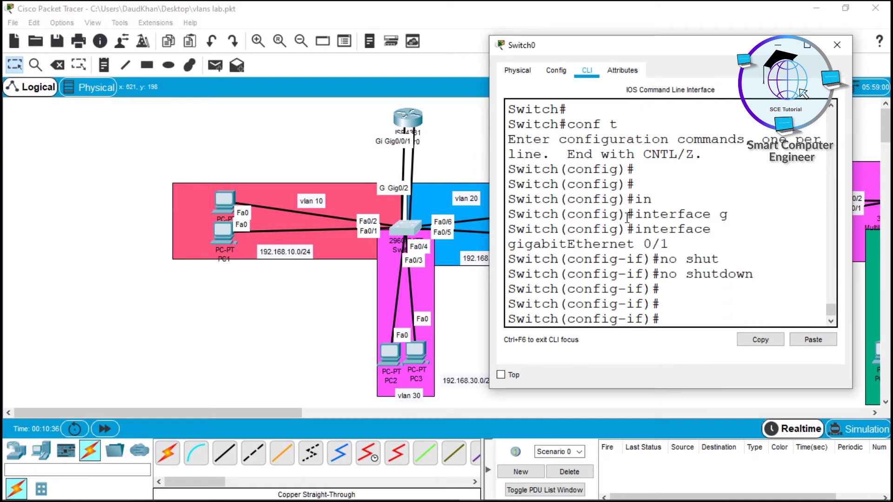
Enlarge the switch console and set GigabitEthernet 0/1 to access mode with switchport mode access
key("super+Up")
type("sw")
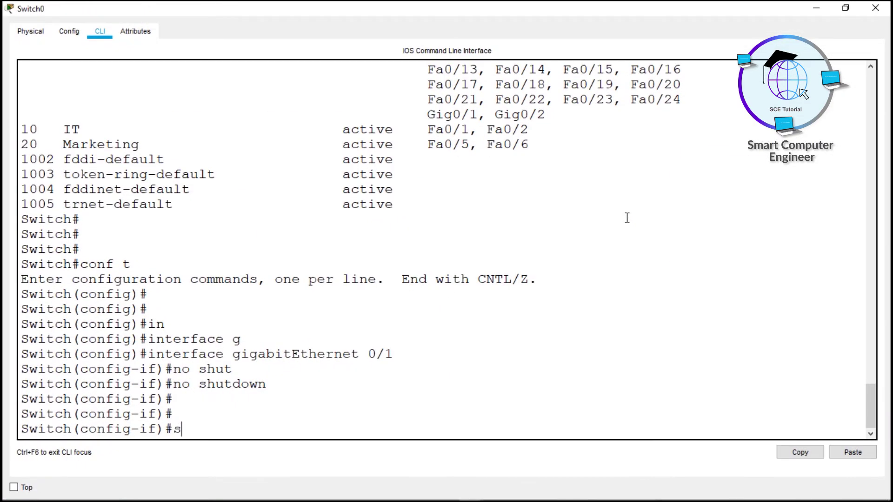
key("Tab")
type("mod")
key("Tab")
key("Tab")
type("acc")
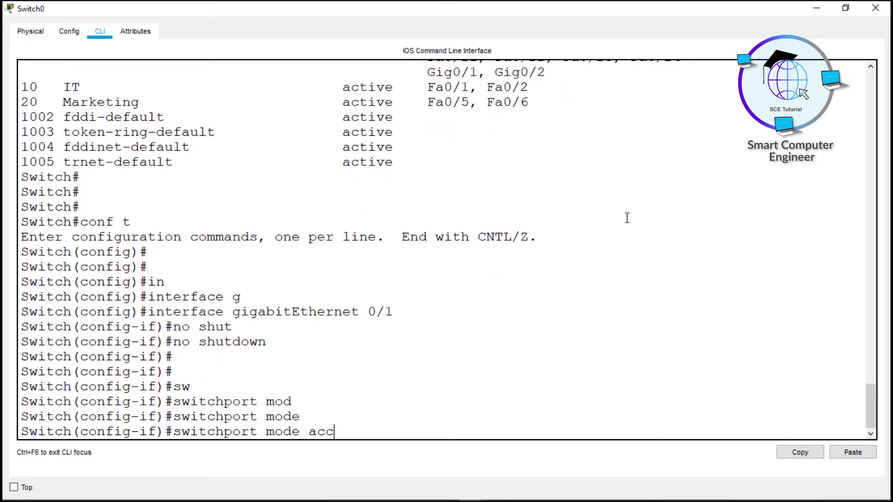
key("Tab")
key("Return")
Assign the switch's GigabitEthernet 0/1 port to VLAN 10 with switchport access vlan 10
type("sw")
key("Tab")
type("acc")
key("Tab")
type("v")
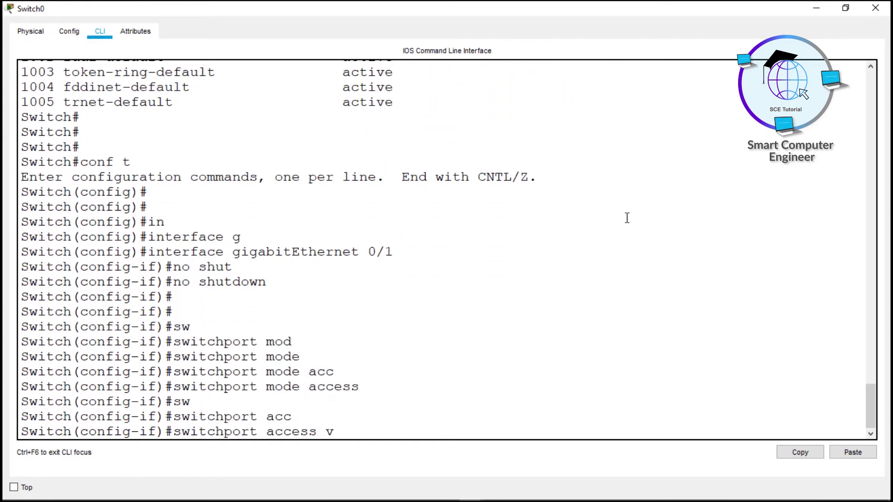
type("l")
key("Tab")
type("10")
key("Return")
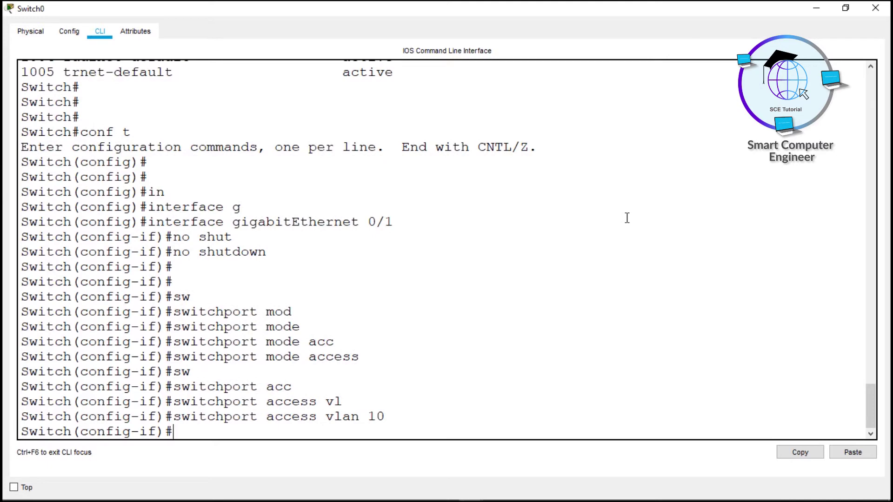
Exit to global configuration, enter interface GigabitEthernet 0/2, and set it to access mode with switchport mode access
left_click_drag(533, 67, 219, 110)
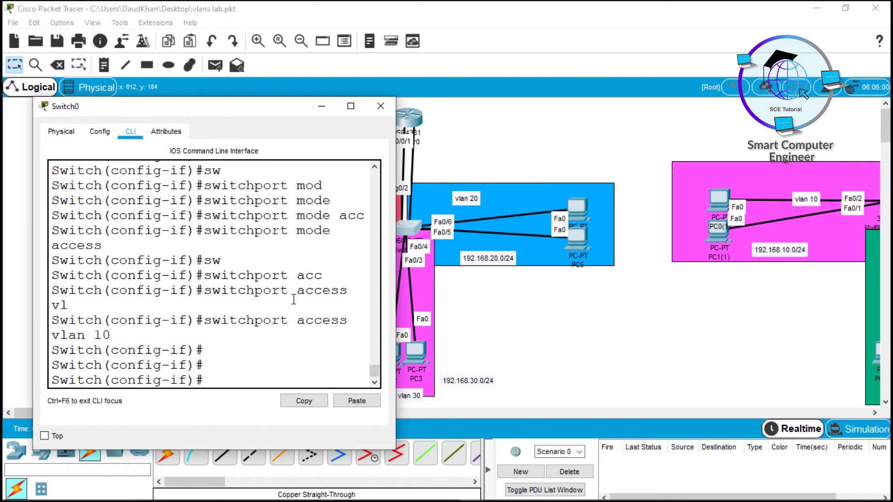
type("exit")
key("Return")
type("in")
key("Tab")
type("g")
key("Tab")
type("0/2")
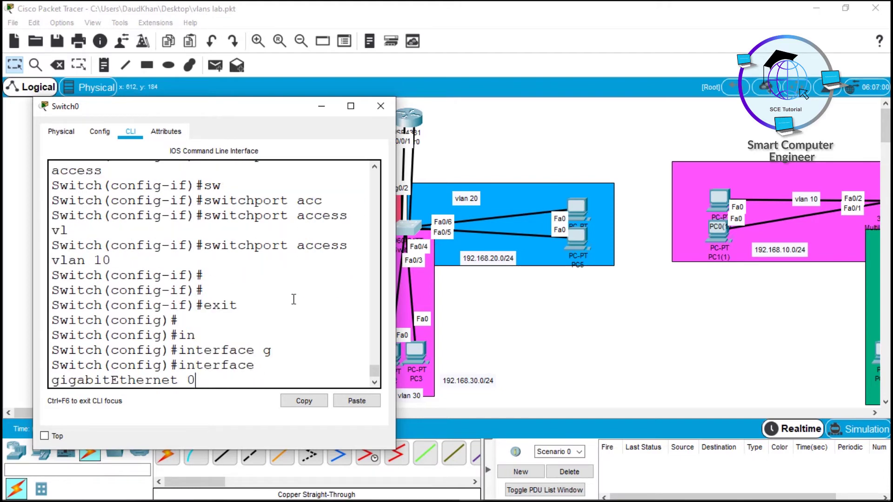
key("Return")
type("sw")
key("Tab")
type("mod")
key("Tab")
type("acc")
key("Tab")
key("Return")
Assign the switch's GigabitEthernet 0/2 port to VLAN 20 with switchport access vlan 20
type("sw")
key("Tab")
type("acc")
key("Tab")
type("vl")
key("Tab")
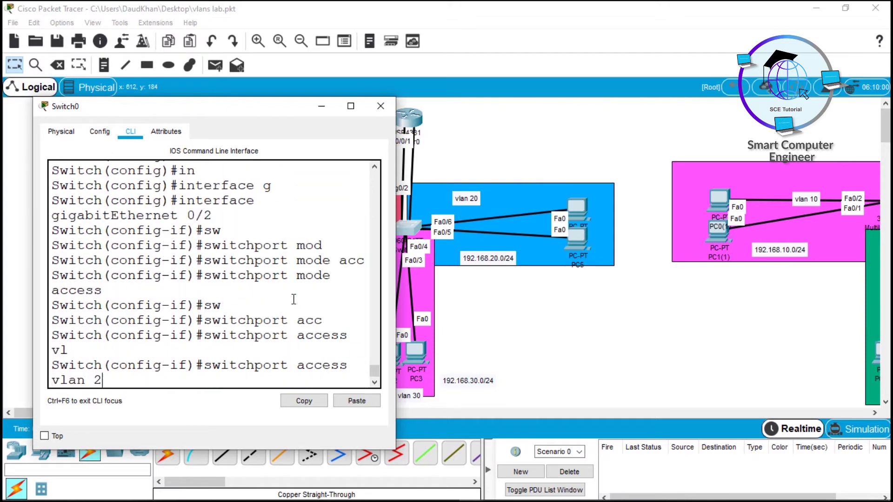
type("20")
key("Return")
Review the access mode and VLAN commands entered for GigabitEthernet 0/2, and close the Switch0 window
key("super+Up")
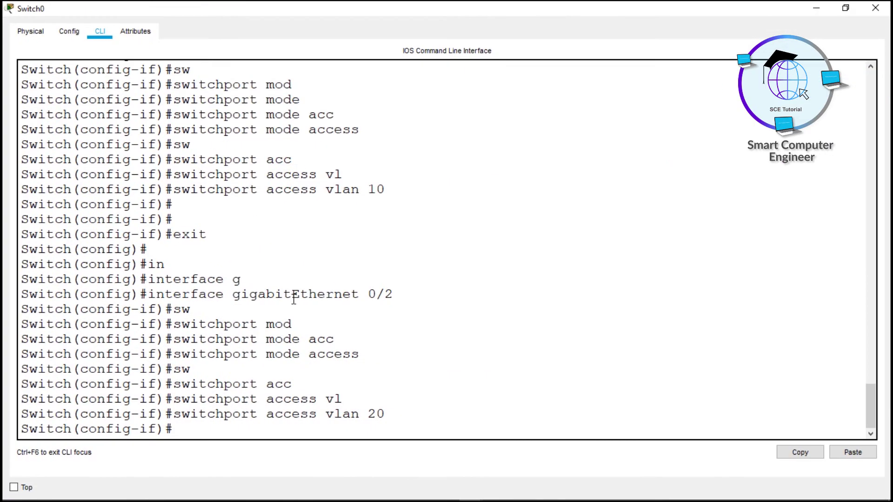
left_click_drag(390, 414, 170, 415)
left_click_drag(359, 354, 165, 355)
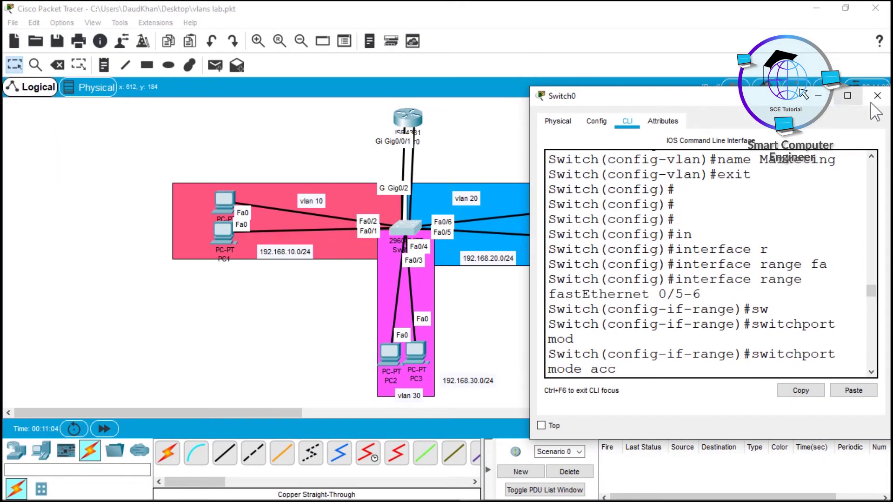
left_click(874, 102)
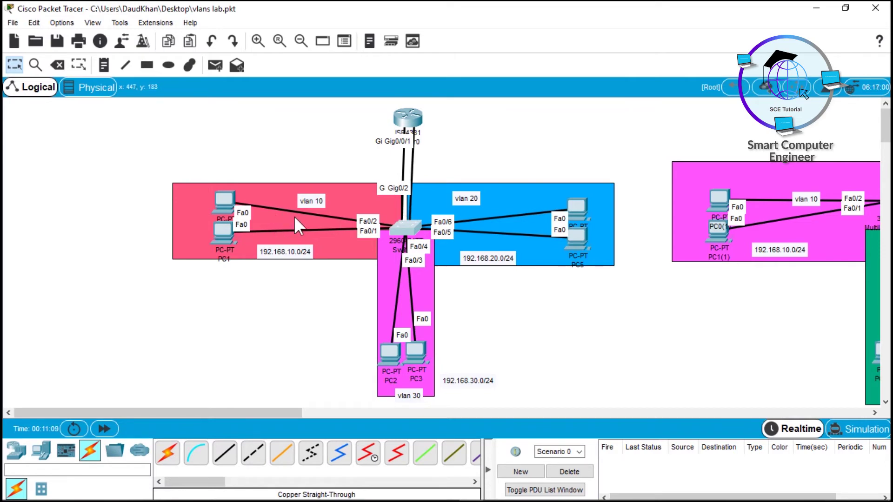
Open the Router0 command line and answer no to the initial configuration dialog
left_click(403, 120)
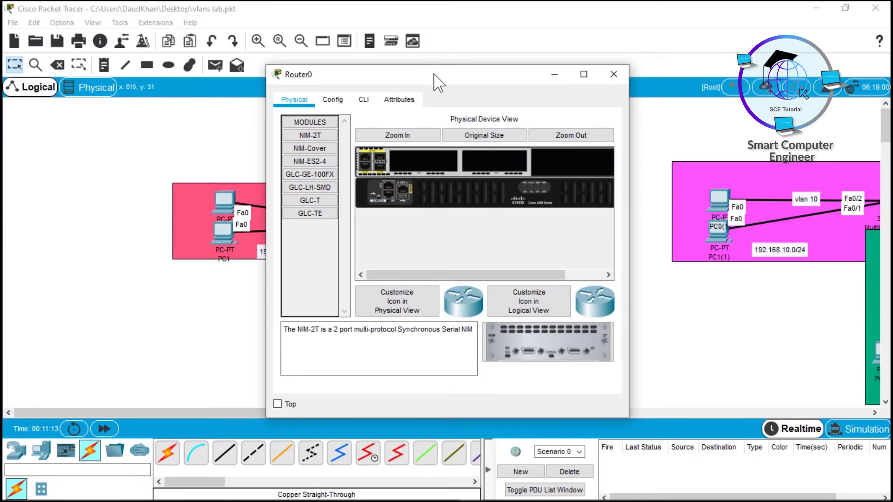
left_click_drag(437, 83, 635, 80)
left_click(563, 97)
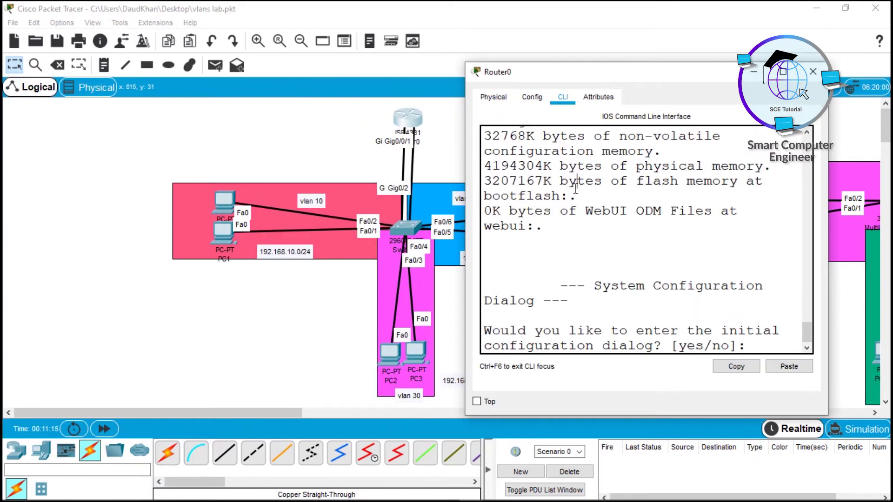
key("Return")
key("Return")
type("no")
key("Return")
key("Return")
key("Return")
key("Return")
key("Return")
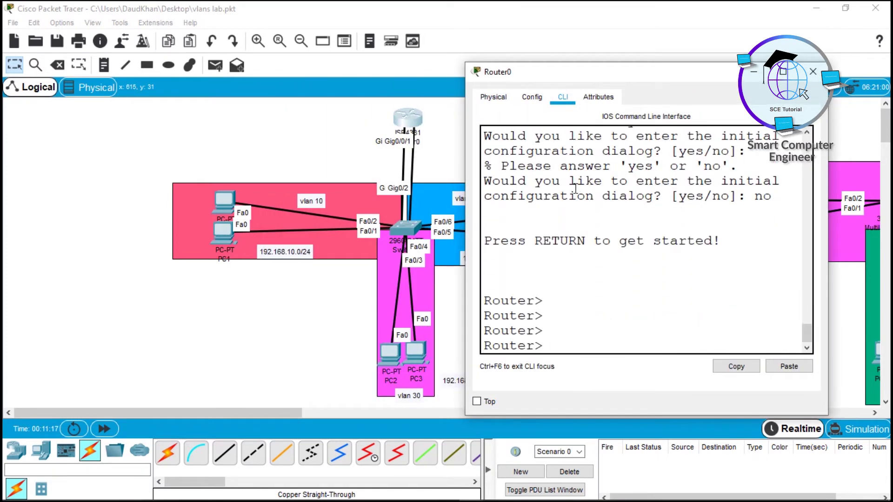
Enter privileged EXEC mode and global configuration mode on the router with enable and conf t
type("en")
key("Tab")
key("Return")
type("conf t")
key("Return")
key("Return")
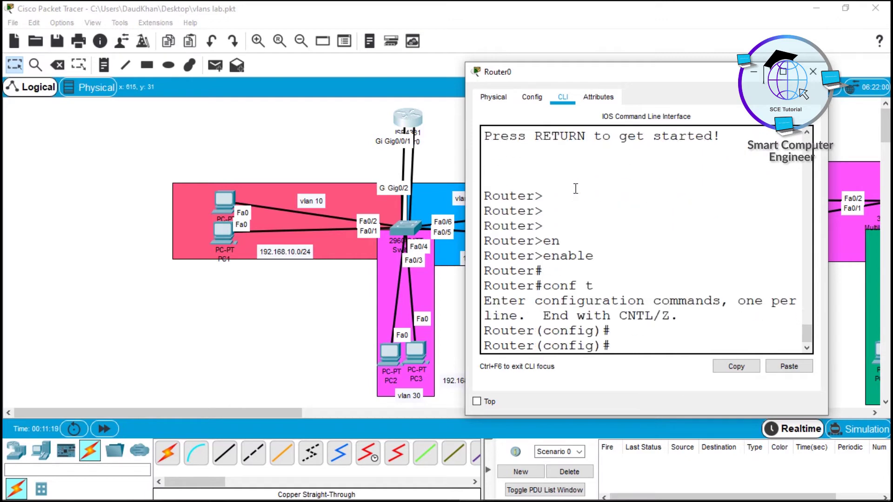
key("Return")
Enter interface GigabitEthernet 0/0/0 on the router and enable it with no shutdown
type("in")
key("Tab")
type("g")
key("Tab")
type("0/0/0")
key("Return")
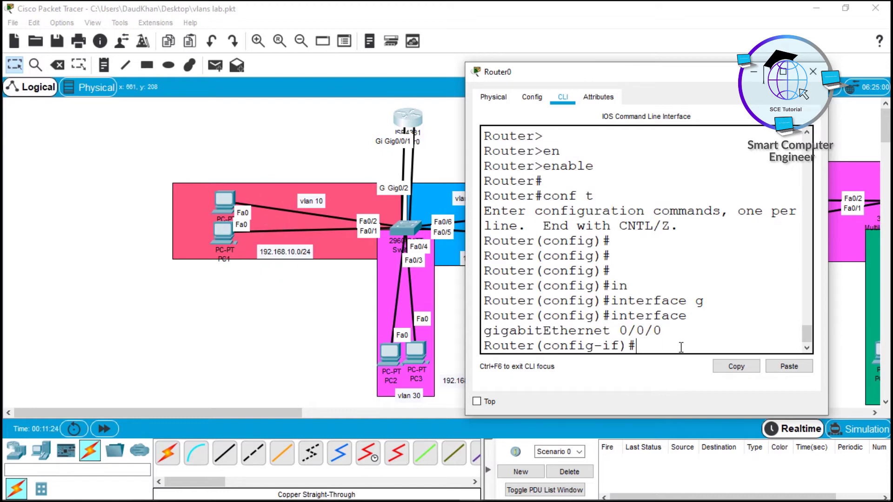
type("no sht")
key("Tab")
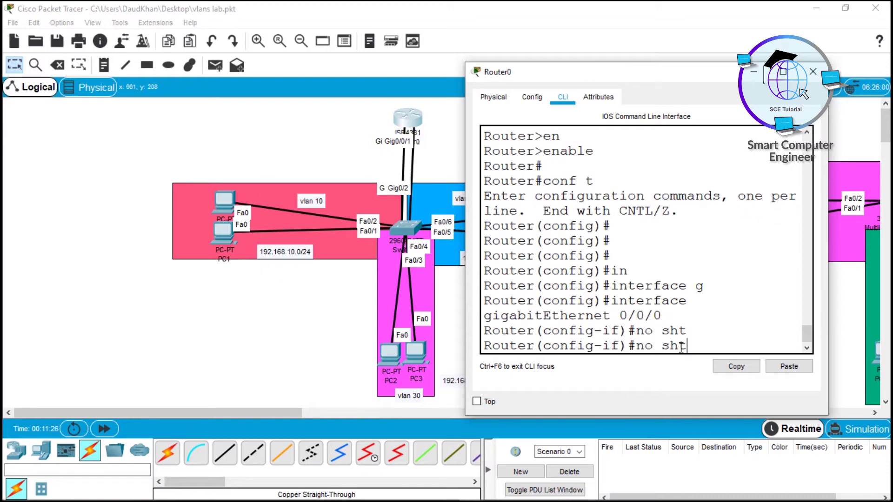
type("t")
key("Tab")
key("Return")
key("Return")
key("Return")
key("Return")
key("Return")
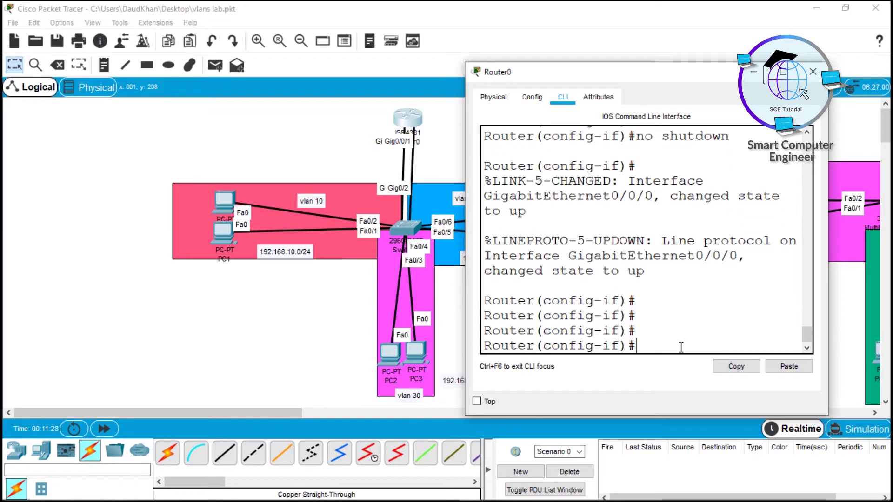
Assign IP address 192.168.10.1 with mask 255.255.255.0 to the router's GigabitEthernet 0/0/0 interface
type("ip add")
key("Tab")
type("192.168.10.1 255.255.255.0")
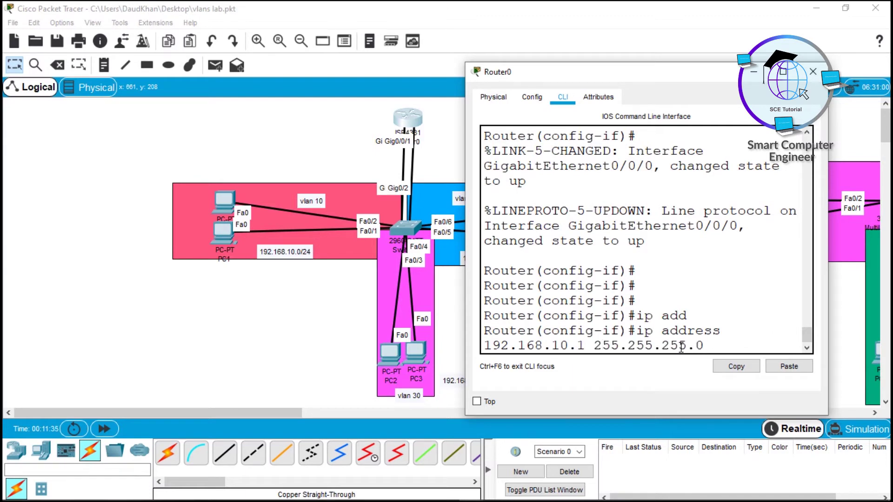
key("Return")
Review the IP address, no shutdown and interface commands entered for GigabitEthernet 0/0/0 in an enlarged command line
key("super+Up")
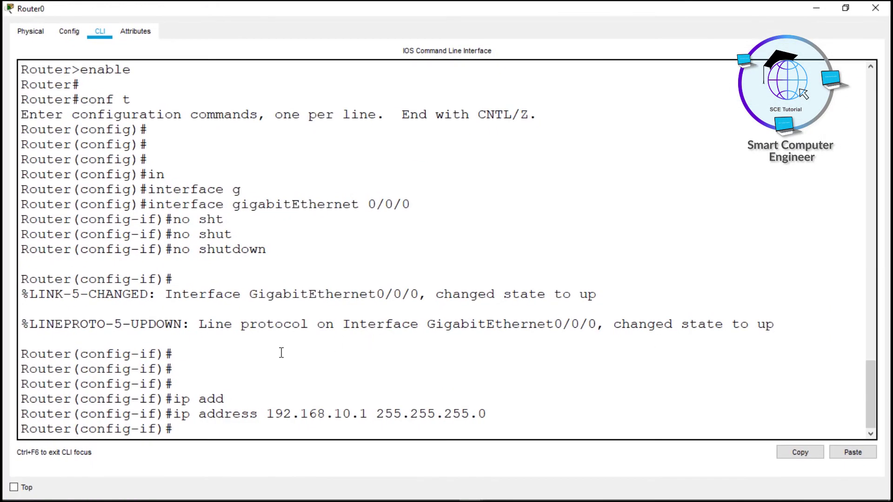
left_click_drag(174, 414, 510, 414)
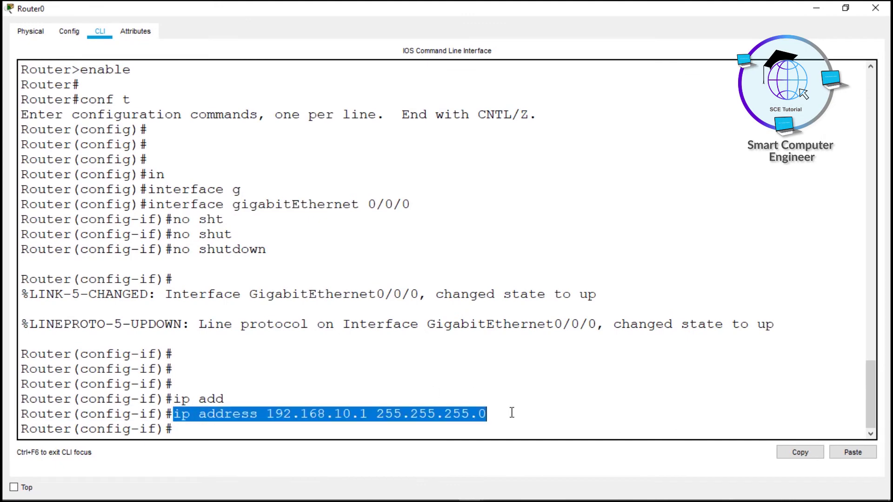
left_click_drag(171, 250, 281, 247)
left_click(370, 205)
left_click_drag(370, 205, 410, 204)
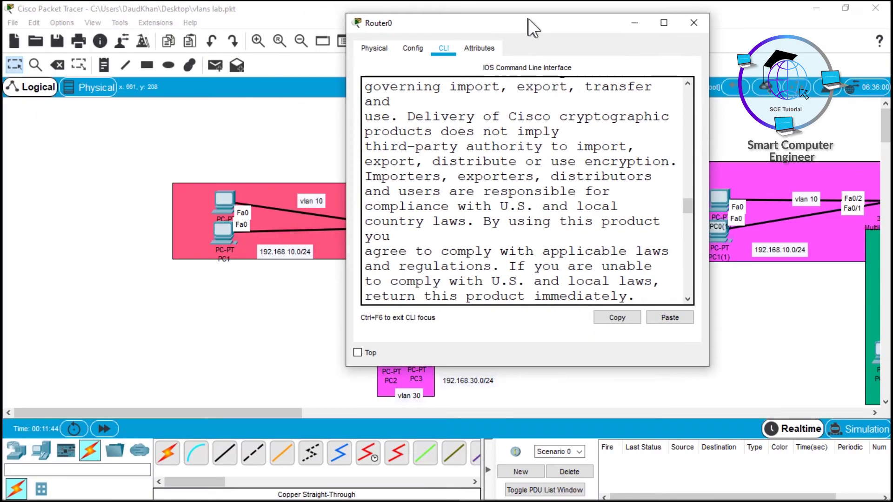
left_click_drag(528, 20, 640, 47)
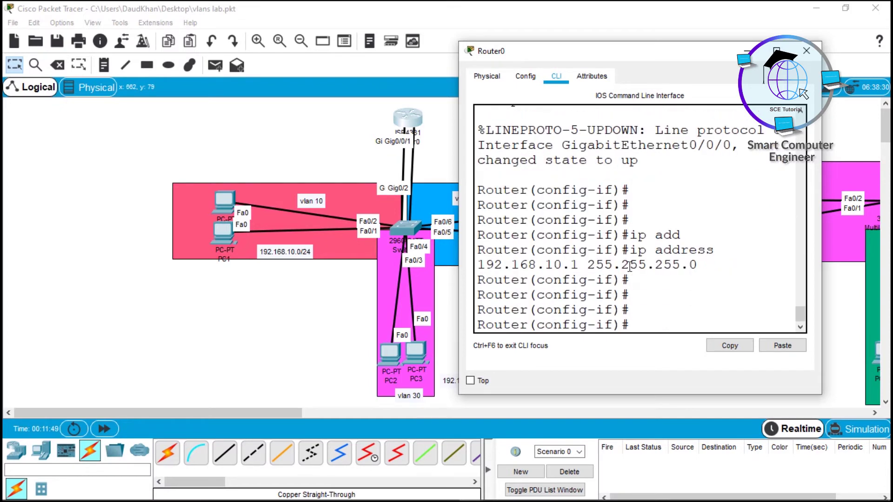
Exit the current interface configuration and enter interface GigabitEthernet 0/0/1 on the router
type("exit")
key("Return")
key("Return")
type("in")
key("Tab")
type("g")
key("Tab")
type("0/")
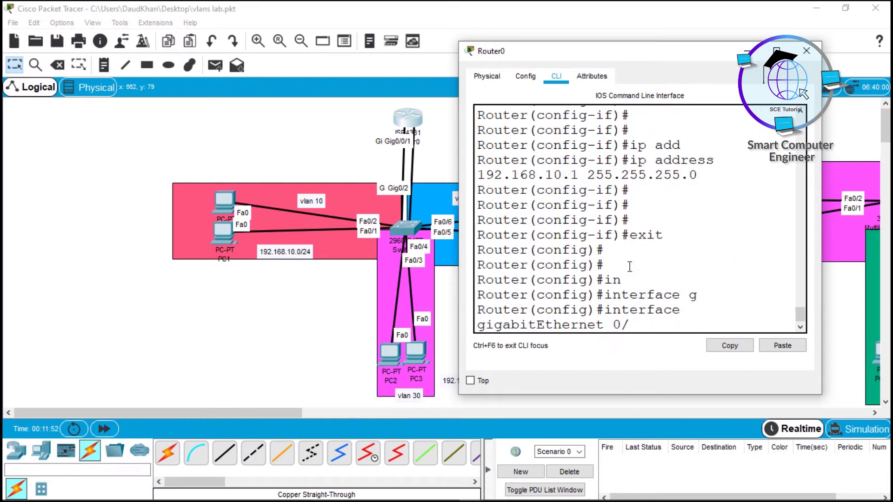
type("0/1")
key("Return")
Enable GigabitEthernet 0/0/1 with no shutdown
type("no")
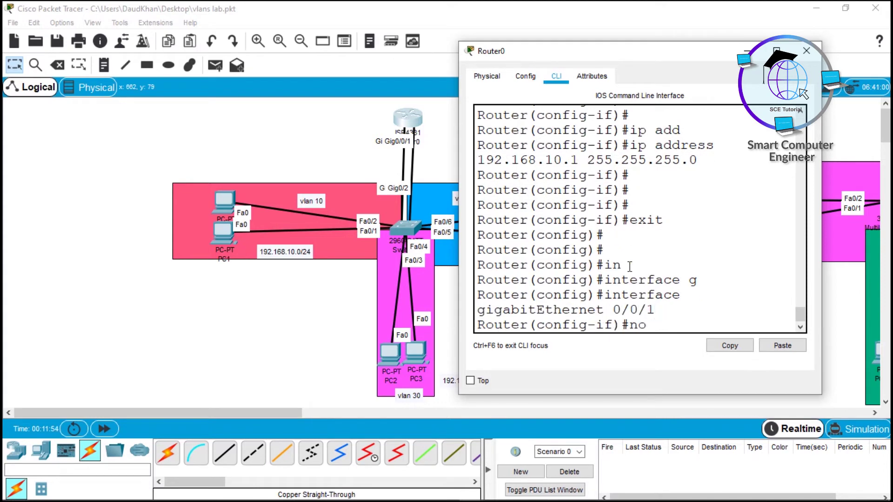
type(" shut")
key("Tab")
key("Return")
Assign IP address 192.168.20.1 with mask 255.255.255.0 to GigabitEthernet 0/0/1
type("ipa")
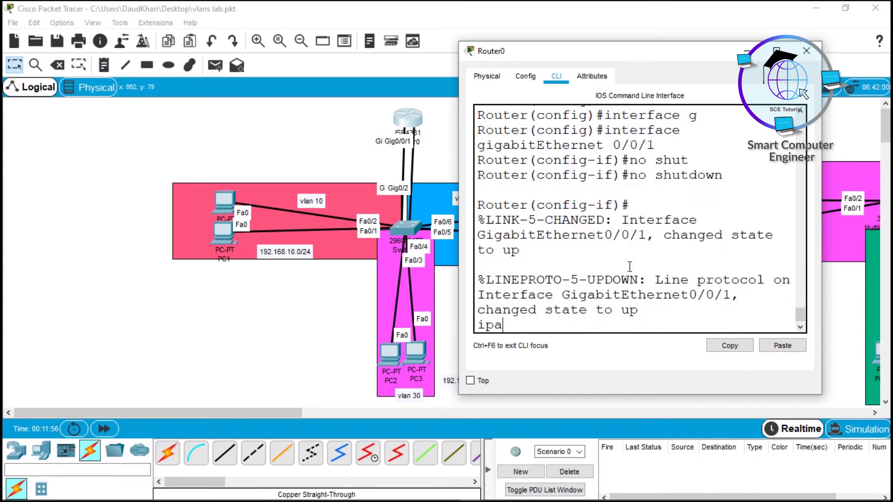
key("Tab")
key("Tab")
type("add")
key("Tab")
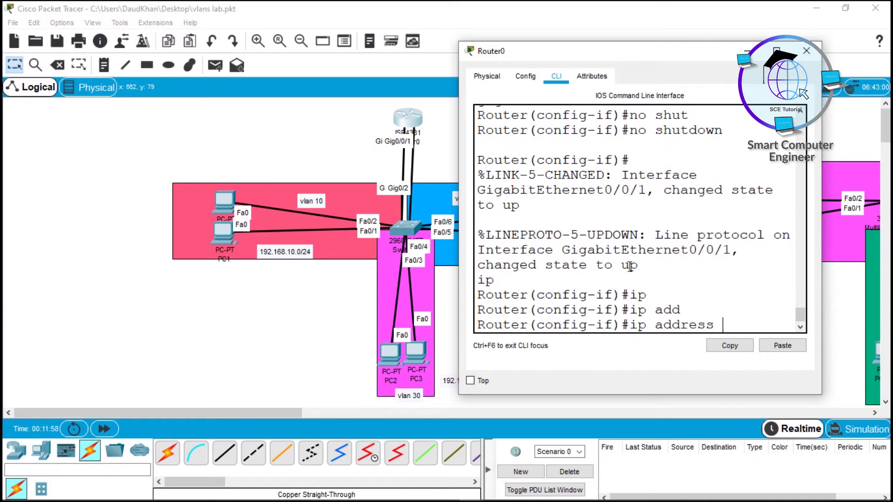
type("192.168.")
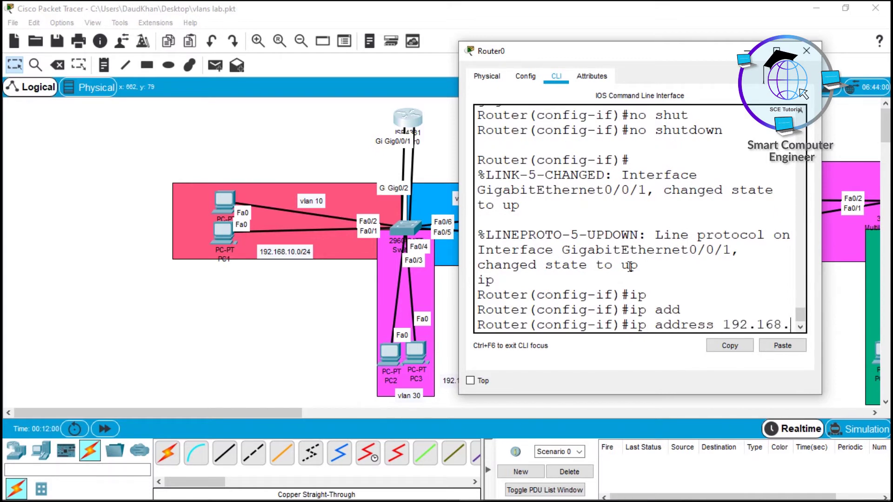
type("20.1 255.255")
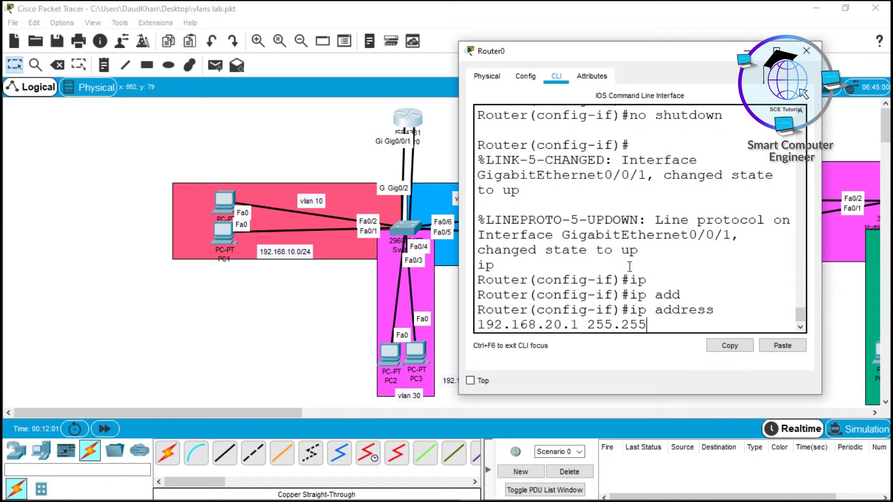
type(".255.0")
key("Return")
Leave configuration mode and return to the router's privileged EXEC prompt with end
type("end")
key("Return")
key("Return")
key("Return")
key("Return")
key("Return")
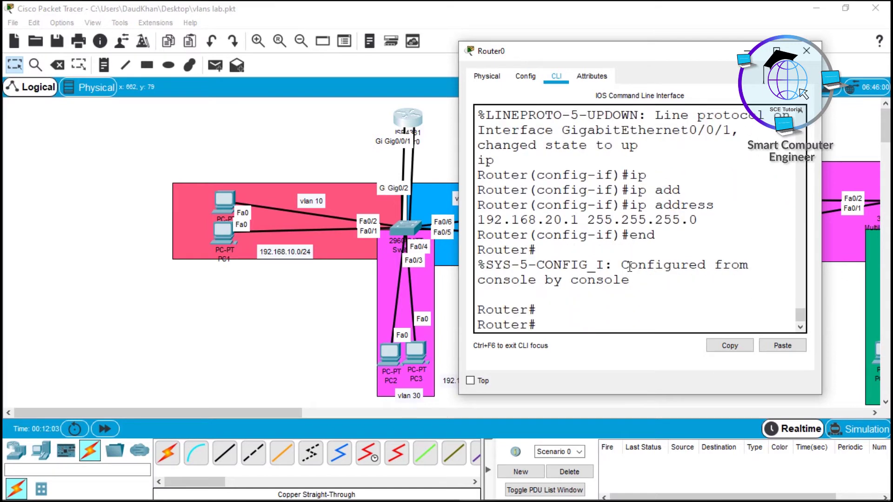
Review the interface, no shutdown and IP address commands entered for GigabitEthernet 0/0/1
key("super+Up")
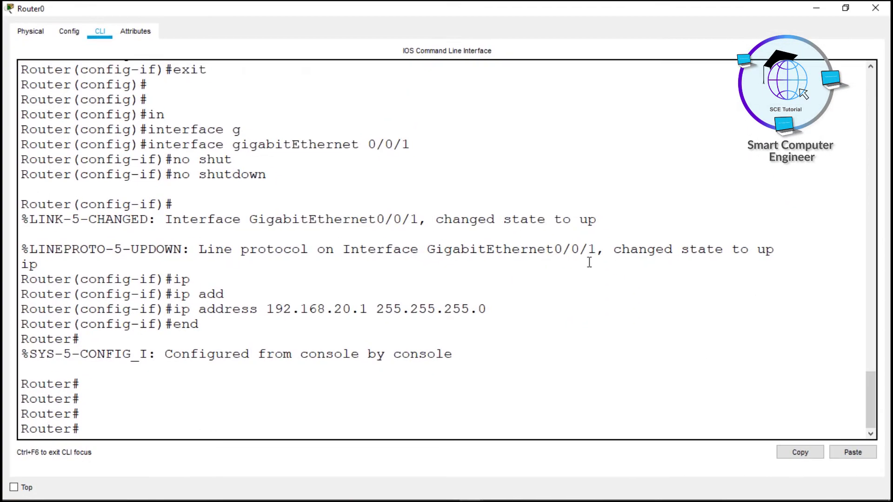
left_click_drag(168, 310, 495, 307)
left_click_drag(173, 176, 273, 177)
left_click_drag(139, 148, 415, 148)
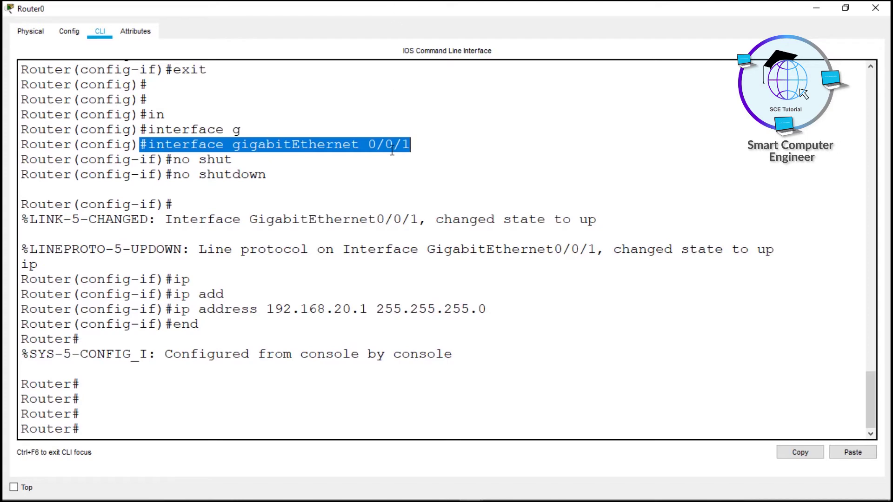
left_click_drag(334, 309, 343, 309)
Display the routing table with show ip route and examine the connected routes for both VLAN networks
left_click(310, 389)
type("s")
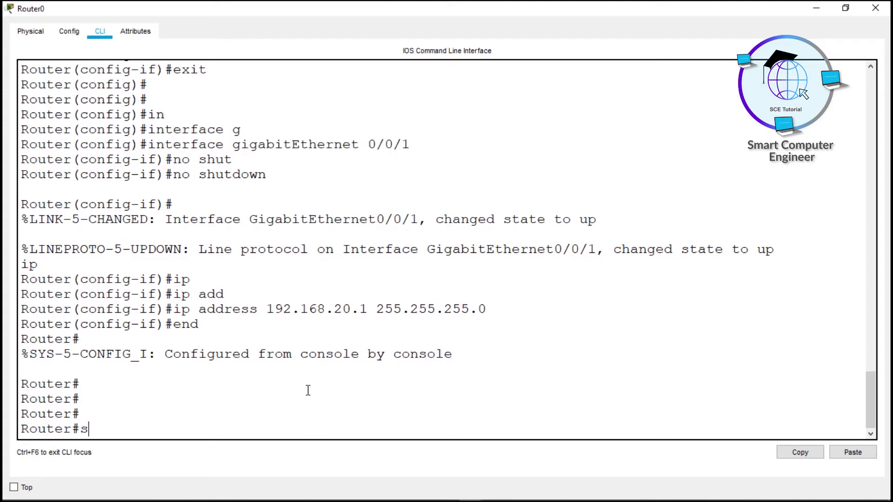
type("how ip route")
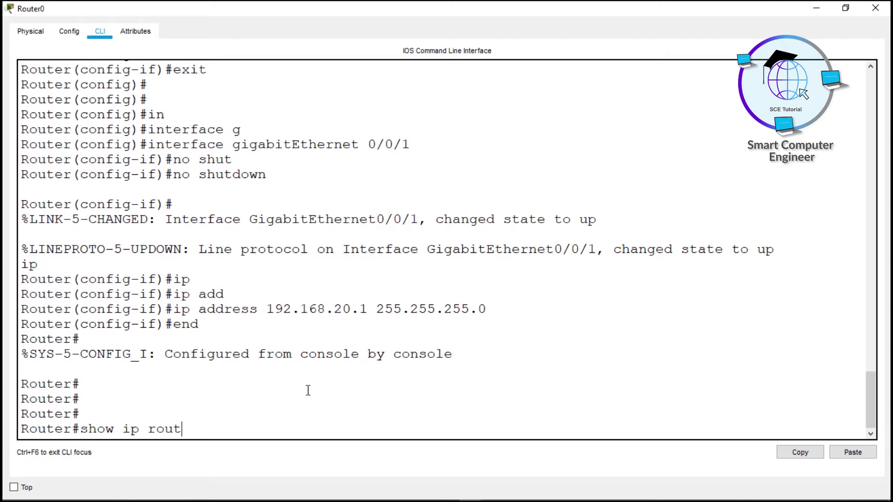
key("Return")
left_click_drag(22, 342, 202, 341)
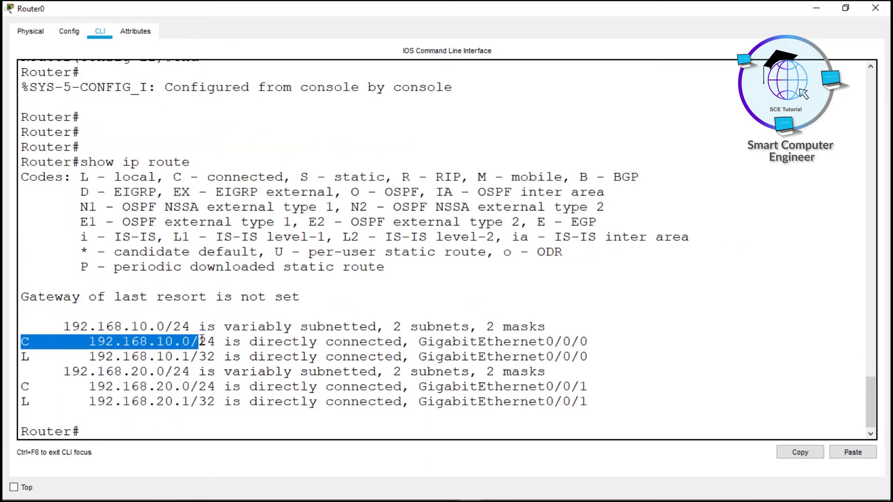
left_click_drag(23, 387, 214, 385)
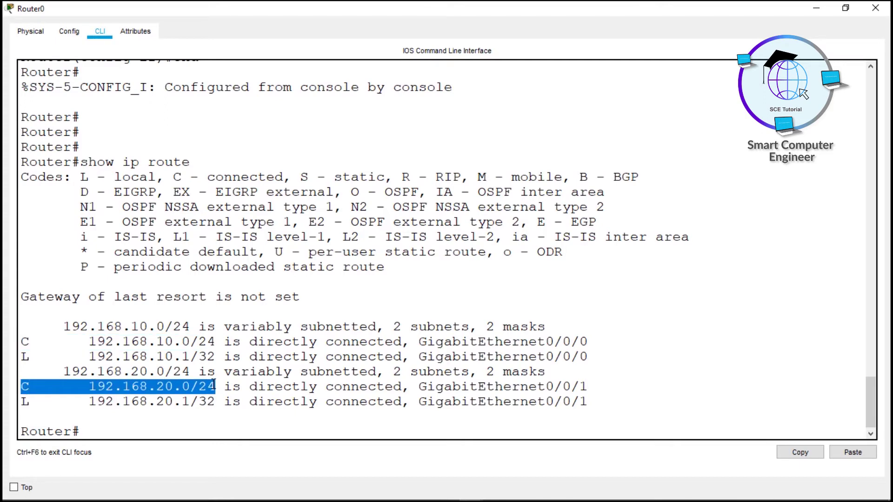
Run show ip interface brief, check the addresses and status of the router interfaces, and close the Router0 window
key("Return")
type("shw")
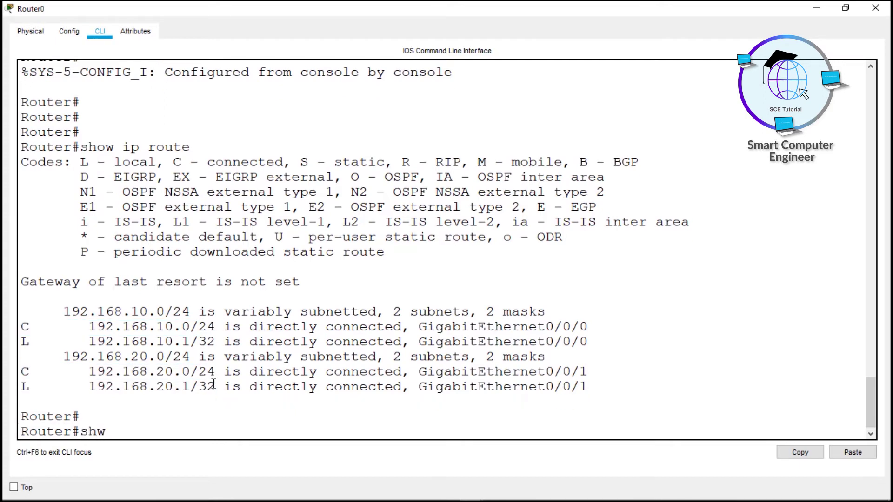
key("BackSpace")
type("ow ip int")
key("Tab")
type("br")
key("Tab")
key("Return")
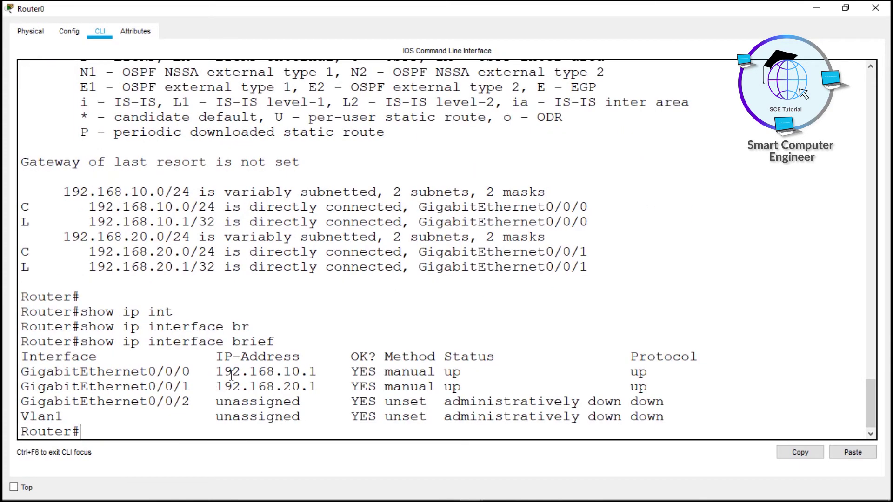
left_click_drag(216, 371, 643, 388)
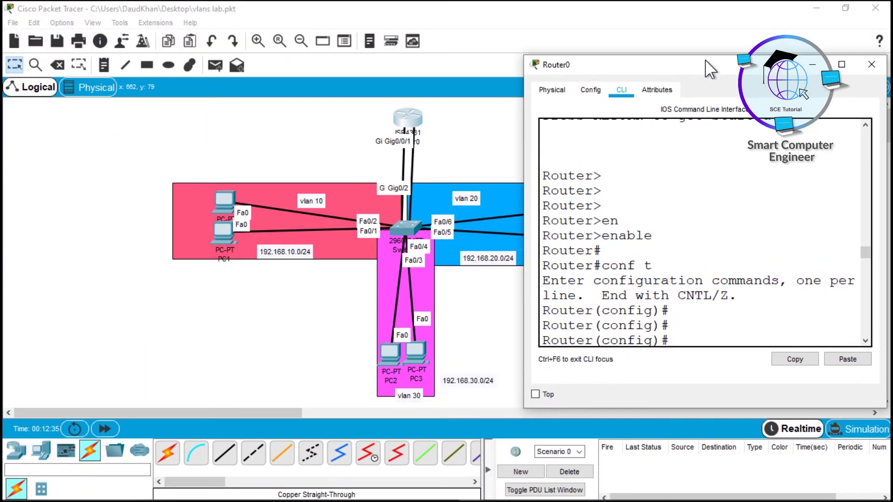
left_click_drag(709, 69, 688, 73)
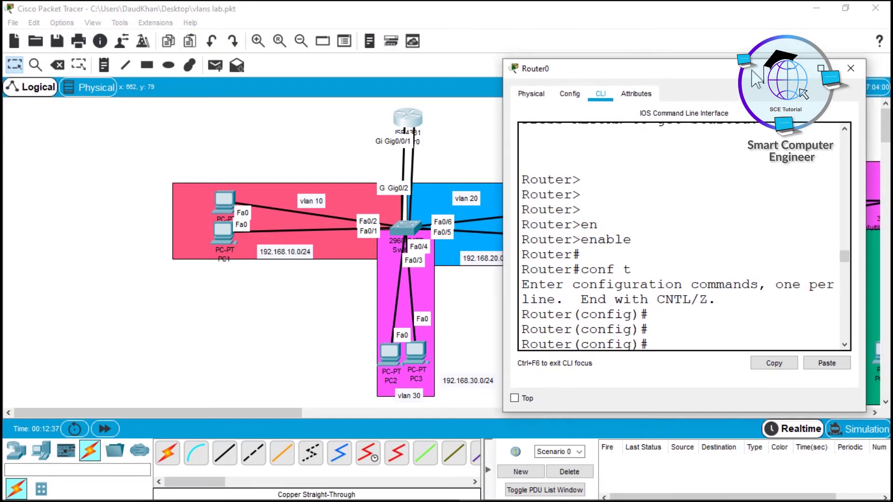
left_click(850, 68)
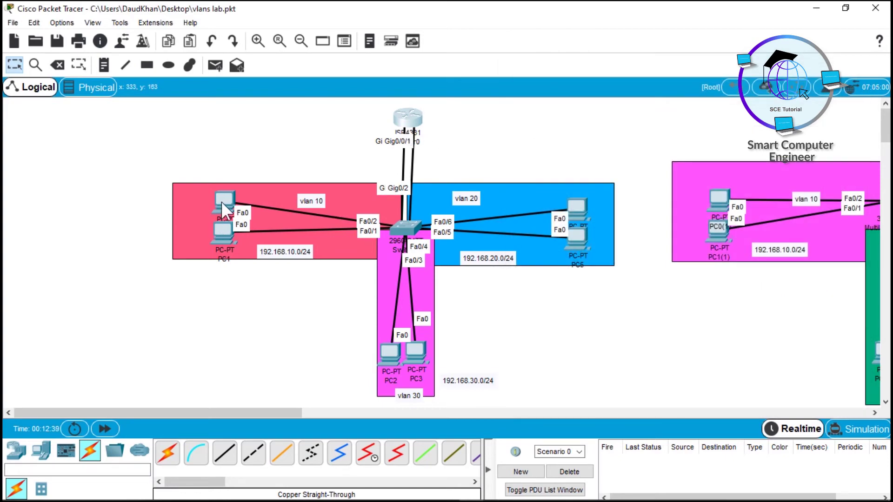
Set PC0's default gateway to 192.168.10.1 in its IP configuration, copy that address, and close the PC0 window
left_click(222, 201)
left_click(341, 153)
left_click(414, 224)
key("BackSpace")
key("BackSpace")
key("BackSpace")
key("BackSpace")
key("BackSpace")
key("BackSpace")
type("192.168.10.1")
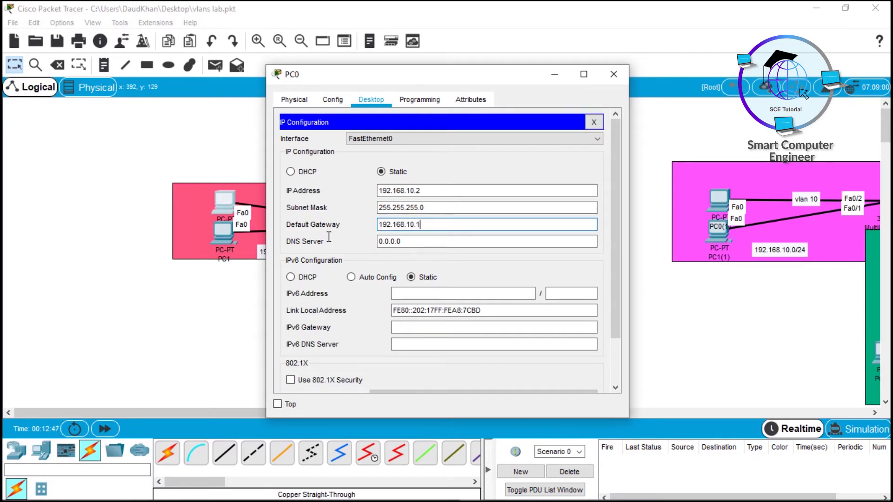
key("ctrl+a")
key("ctrl+c")
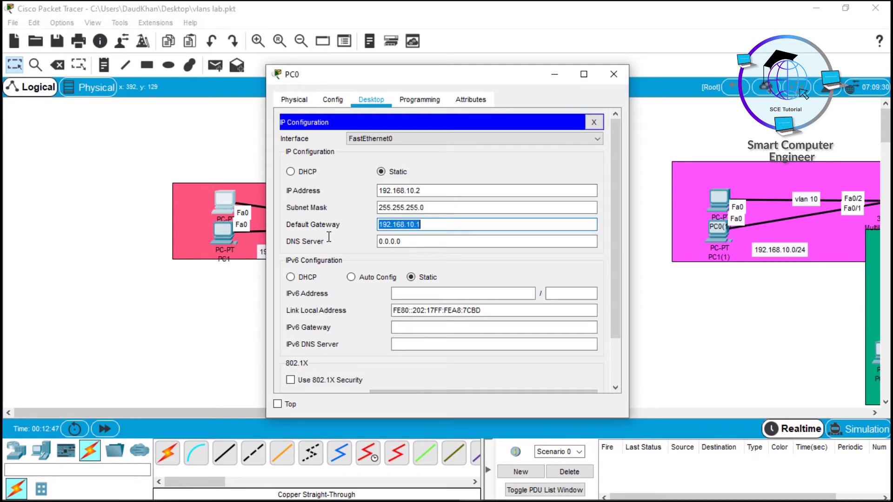
left_click(622, 71)
Paste the copied gateway address 192.168.10.1 as PC1's default gateway and close the PC1 window
left_click(219, 238)
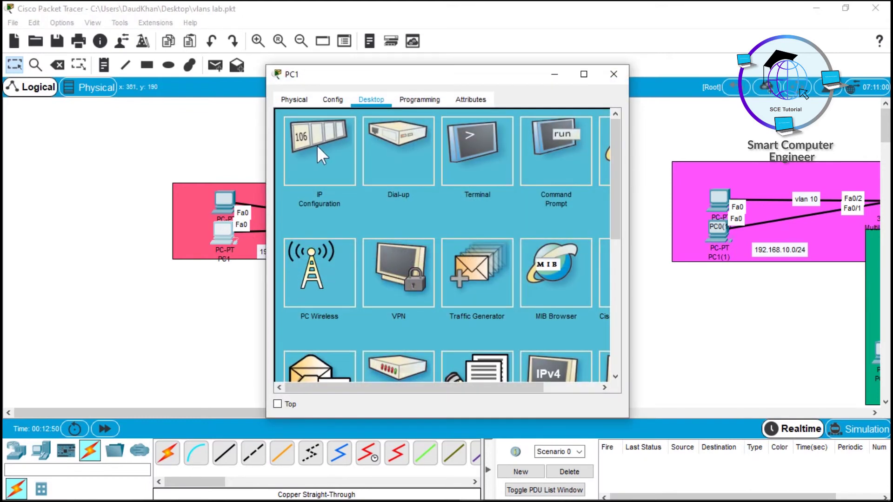
left_click(318, 146)
left_click_drag(418, 225, 320, 225)
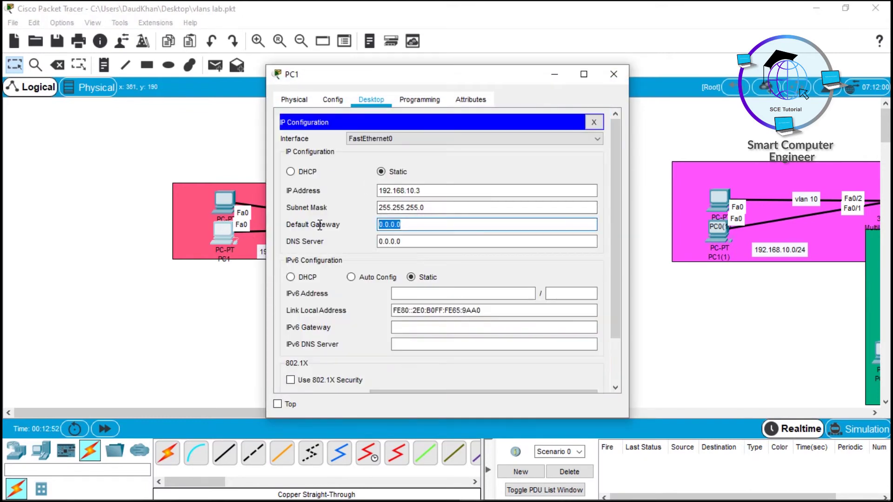
key("ctrl+v")
left_click(614, 74)
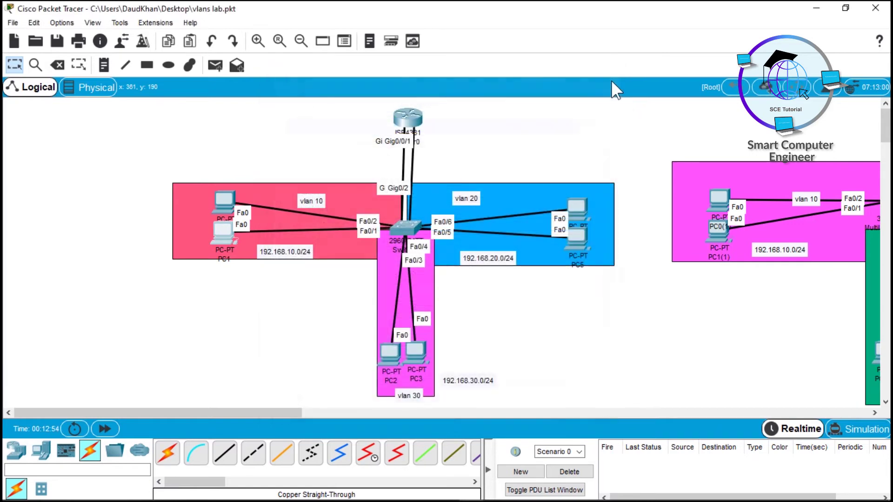
Set PC4's default gateway to 192.168.20.1 in its IP configuration and close the PC4 window
left_click(579, 206)
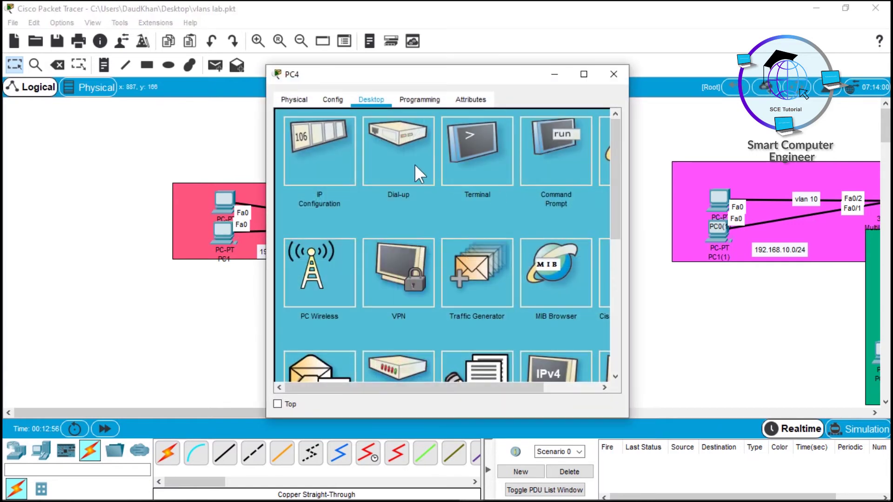
left_click(342, 155)
key("Tab")
key("Tab")
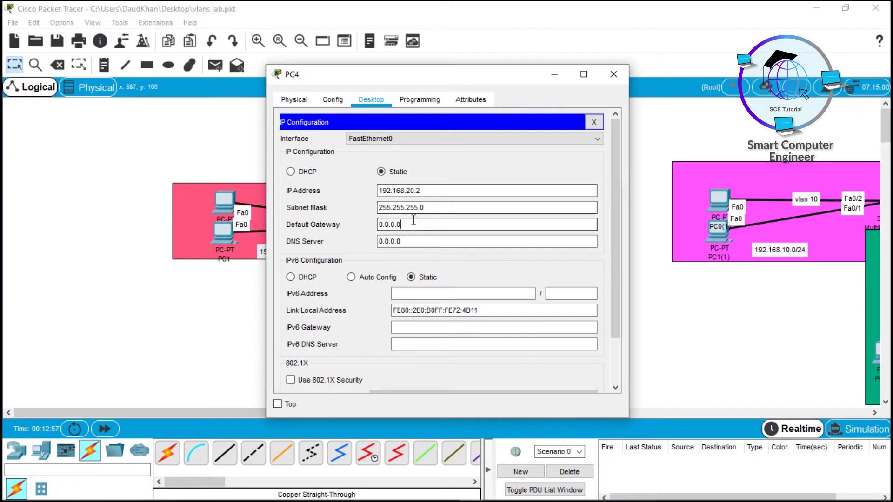
key("BackSpace")
key("BackSpace")
key("BackSpace")
key("BackSpace")
key("BackSpace")
key("BackSpace")
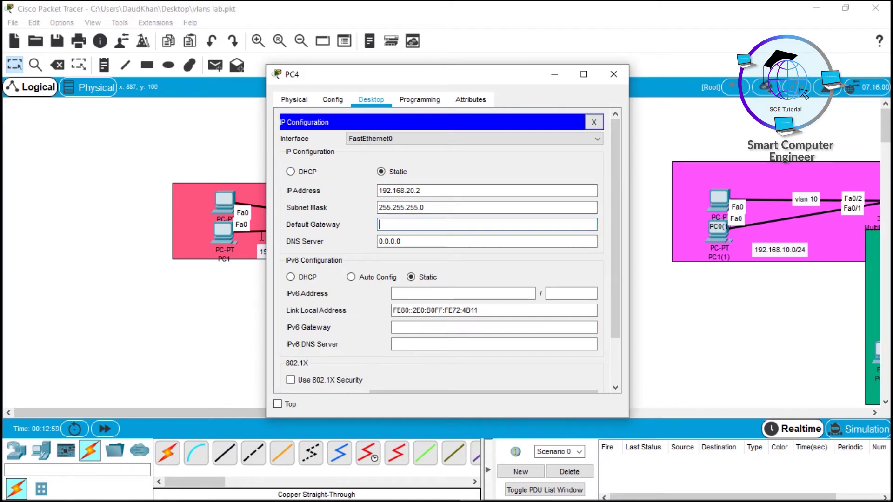
type("192.168.10.1")
key("shift+Home")
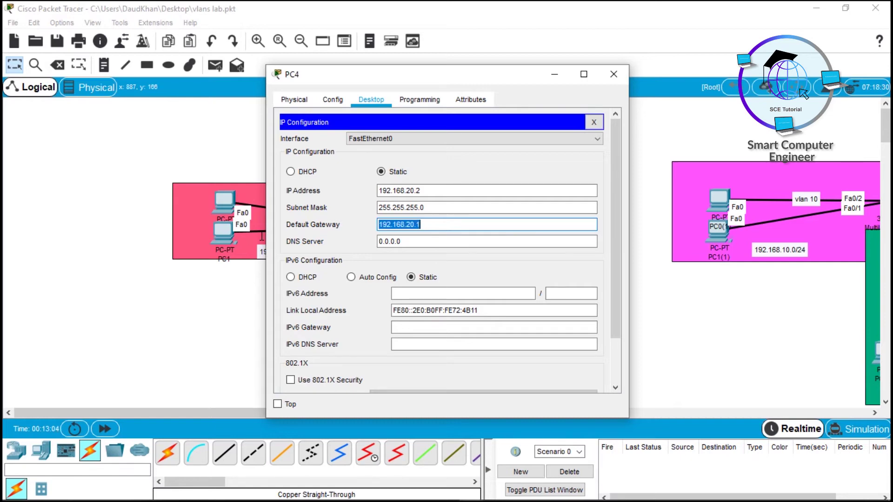
left_click(608, 71)
Open PC5's IP configuration and set its default gateway to 192.168.20.1
left_click(577, 237)
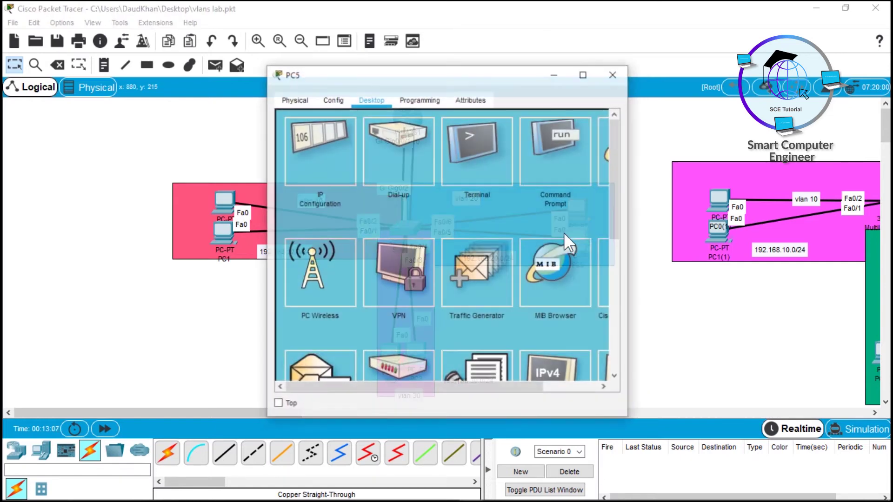
left_click(345, 161)
left_click(412, 224)
left_click_drag(412, 224, 342, 236)
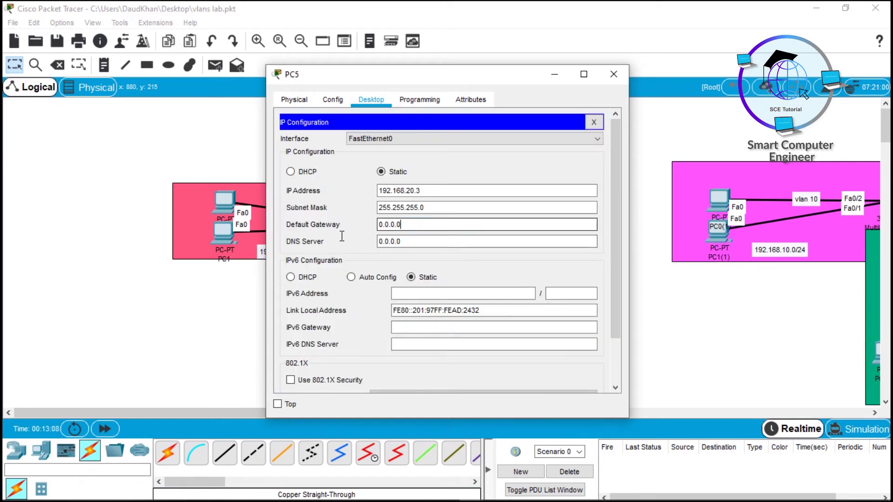
key("ctrl+a")
type("192.168.20.1")
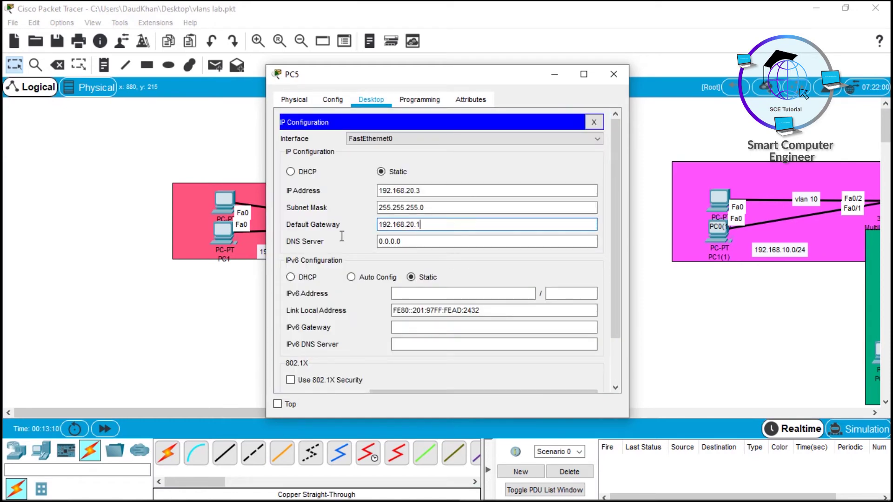
Close PC5's IP configuration, ping gateway 192.168.20.1 from its command prompt, and stop the ping
left_click(594, 123)
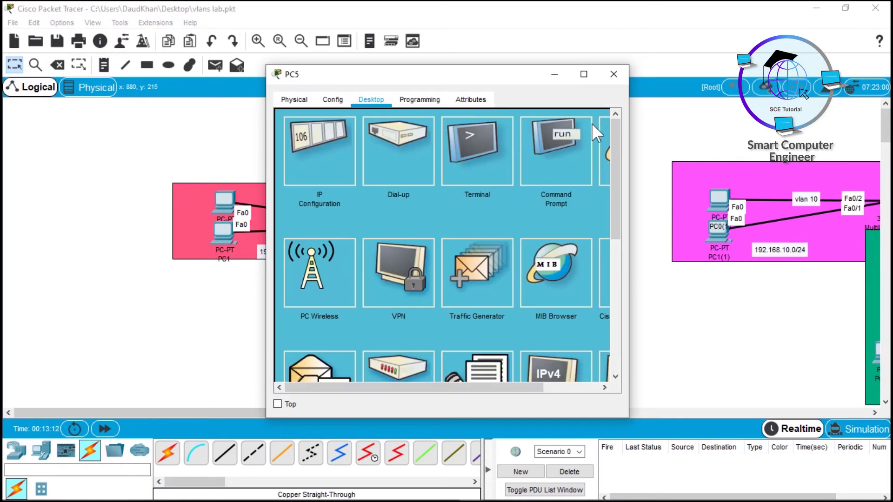
left_click(566, 152)
type("ping")
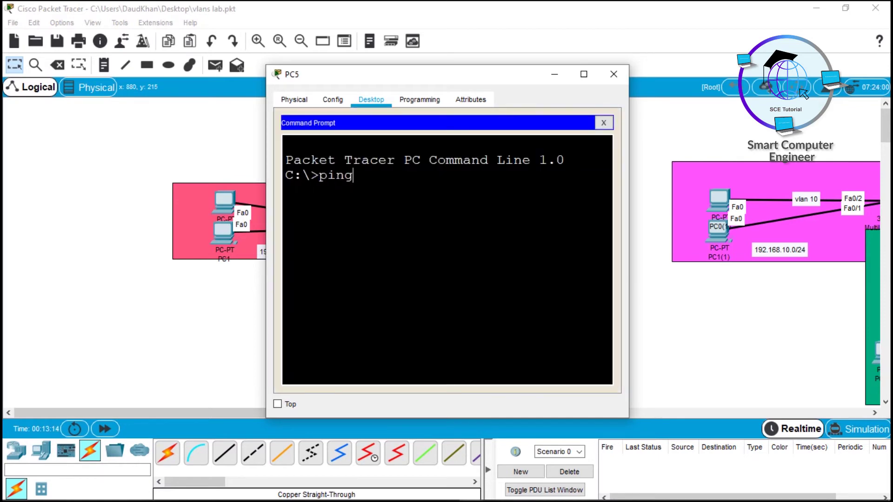
type(" 192.168.20.1")
key("Return")
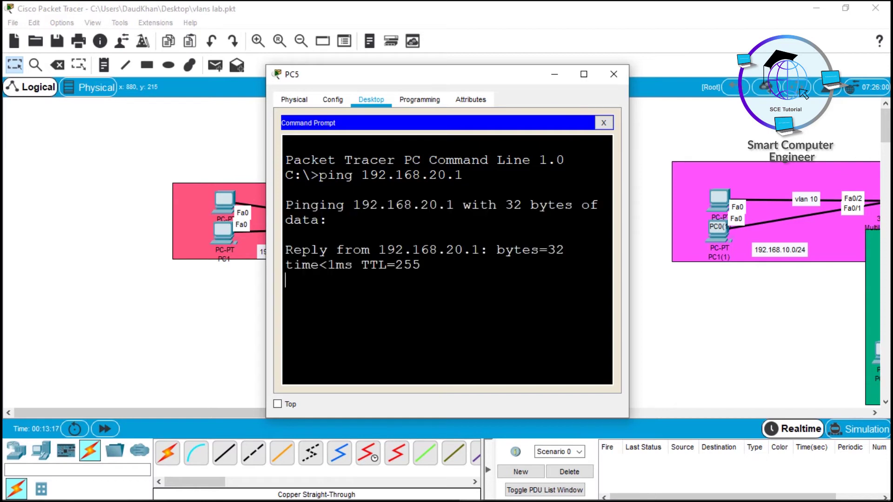
key("ctrl+c")
Ping 192.168.10.2 from PC5 in the maximized window and close PC5
key("Up")
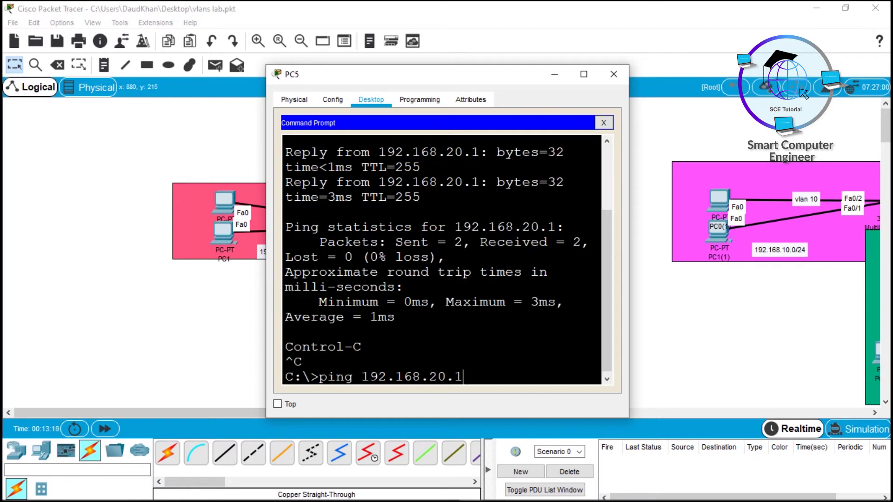
key("BackSpace")
key("BackSpace")
key("BackSpace")
key("BackSpace")
type("10")
key("Return")
left_click(584, 74)
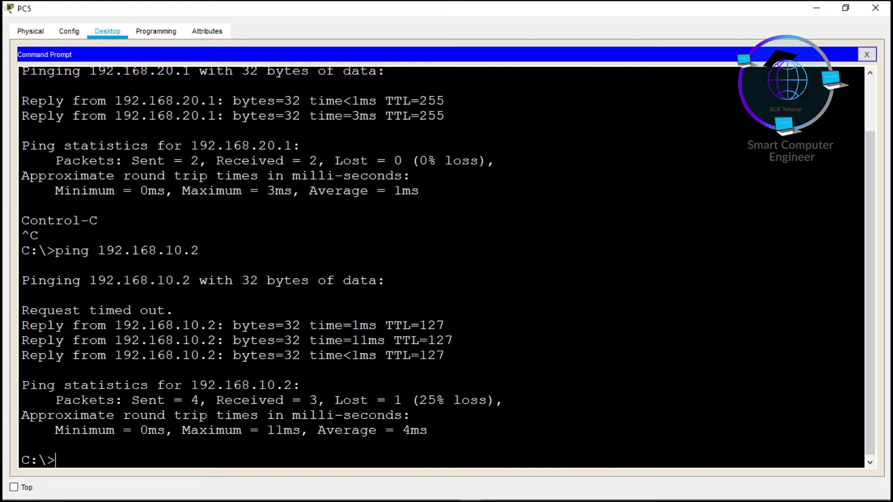
left_click(876, 8)
left_click_drag(362, 162, 429, 160)
left_click_drag(522, 159, 611, 279)
left_click_drag(298, 131, 234, 278)
left_click_drag(334, 106, 453, 130)
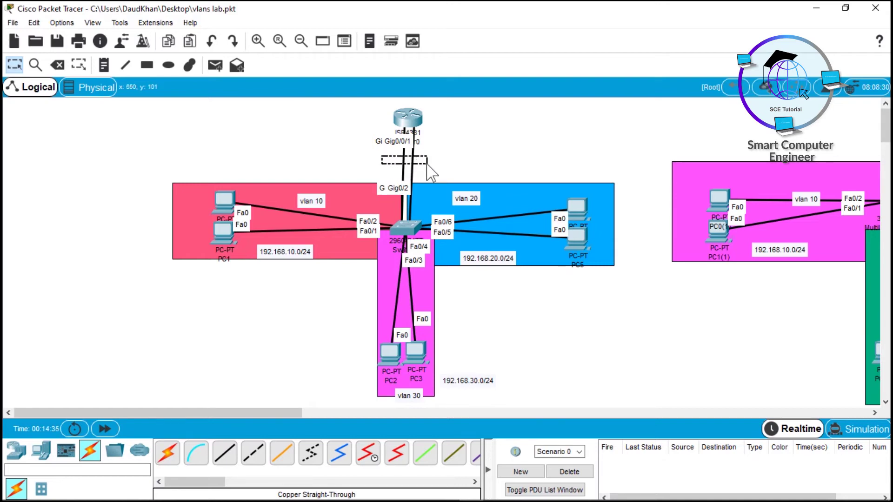
Delete both links between Router0 and the switch below it and leave delete mode
key("Delete")
left_click(411, 161)
left_click(404, 161)
key("Escape")
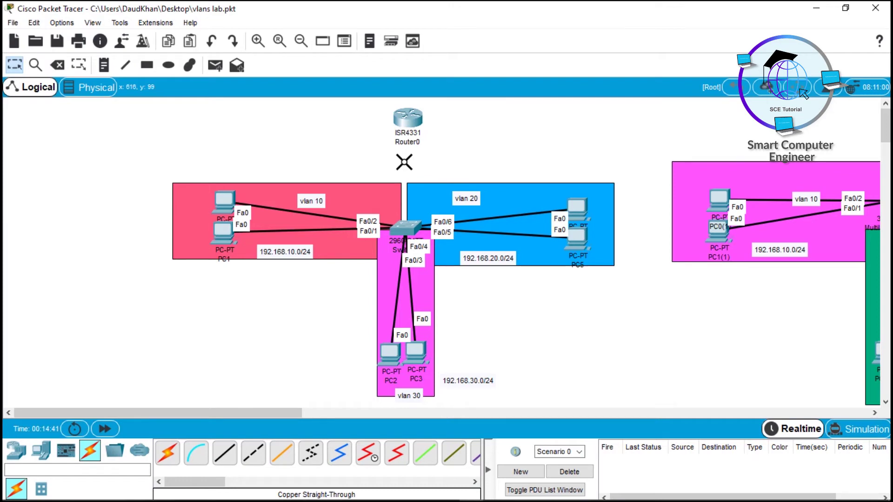
Connect Router0's GigabitEthernet0/0/0 to the switch's GigabitEthernet0/1 with a copper straight-through cable and nudge the router slightly
left_click(224, 452)
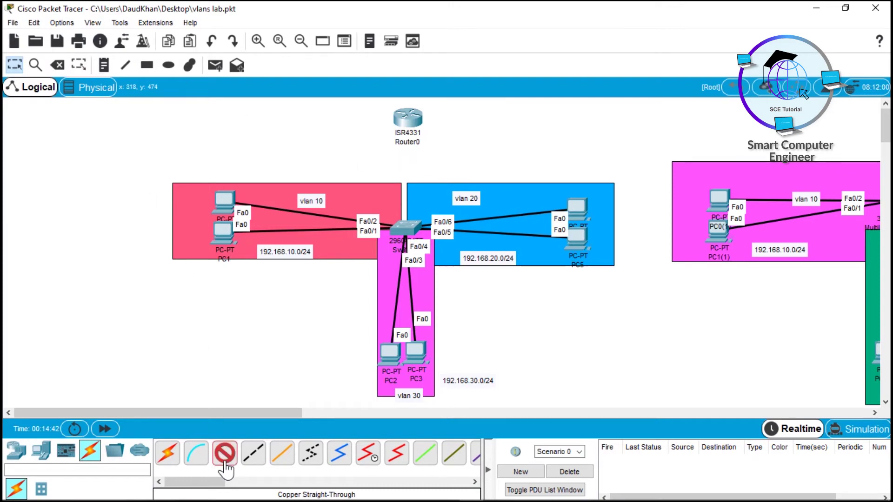
left_click(410, 127)
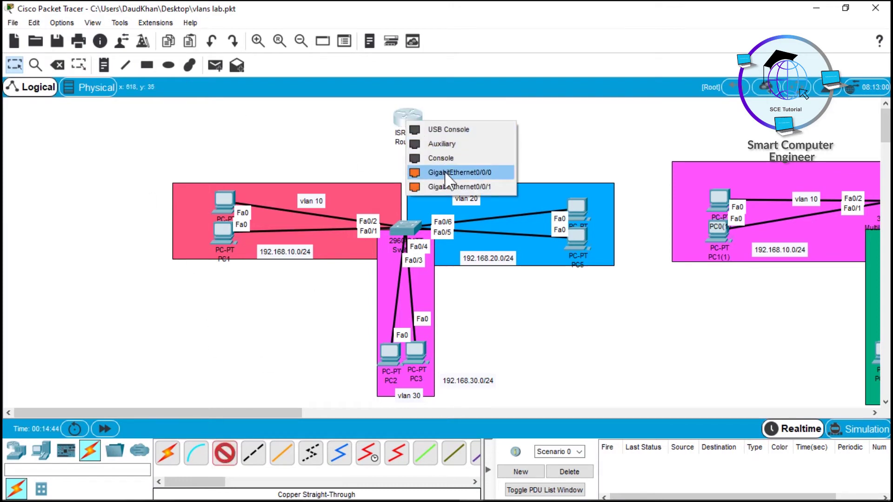
left_click(454, 173)
left_click(409, 227)
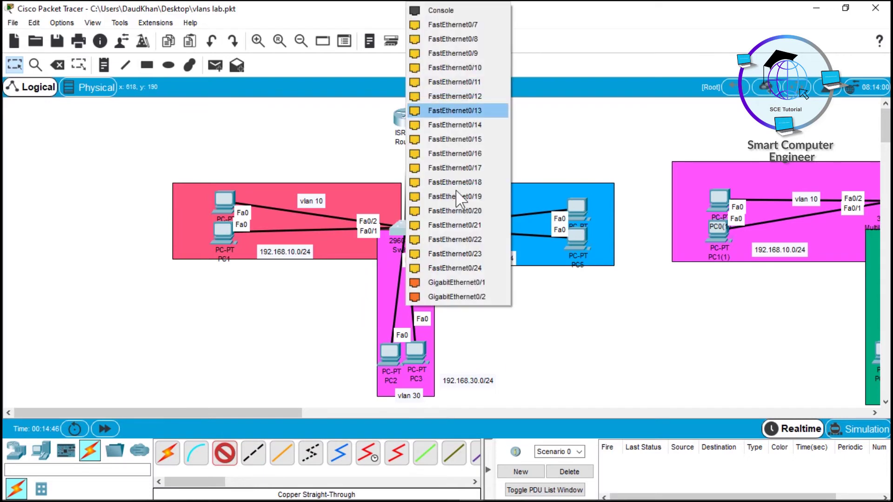
left_click(440, 281)
left_click_drag(407, 123, 404, 120)
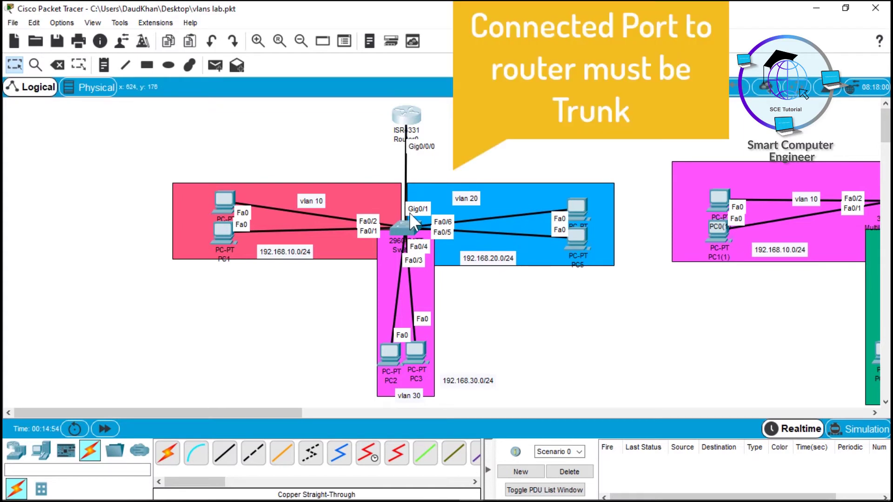
left_click_drag(372, 152, 448, 167)
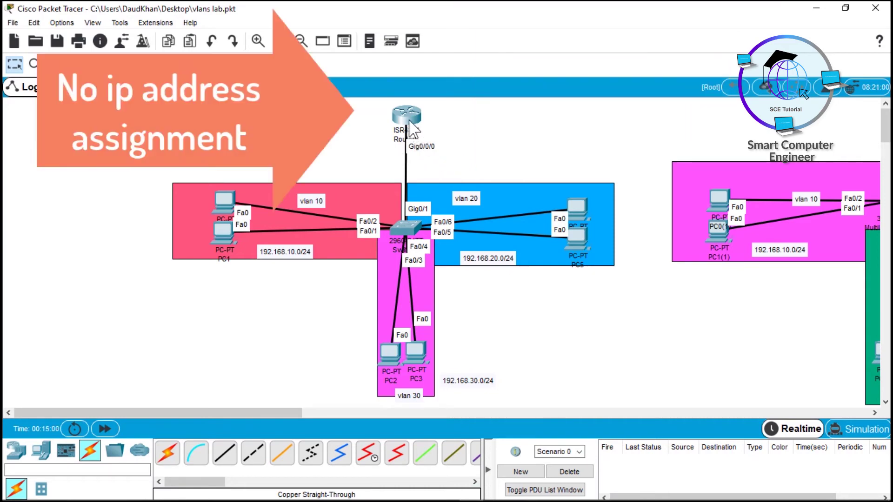
left_click_drag(374, 138, 456, 180)
Open Switch0's command line and leave interface configuration with end
left_click(404, 230)
key("Return")
key("Return")
key("Return")
key("Return")
type("end")
key("Return")
key("Return")
key("Return")
key("Return")
key("Return")
key("Return")
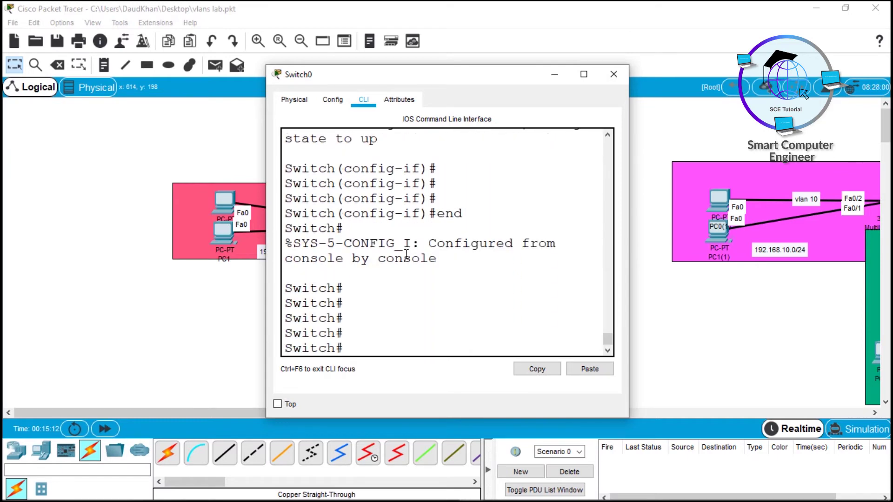
Check Switch0 for existing trunk ports with show interfaces trunk
type("show int")
key("Tab")
type("b")
key("BackSpace")
type("tr")
key("Tab")
key("Return")
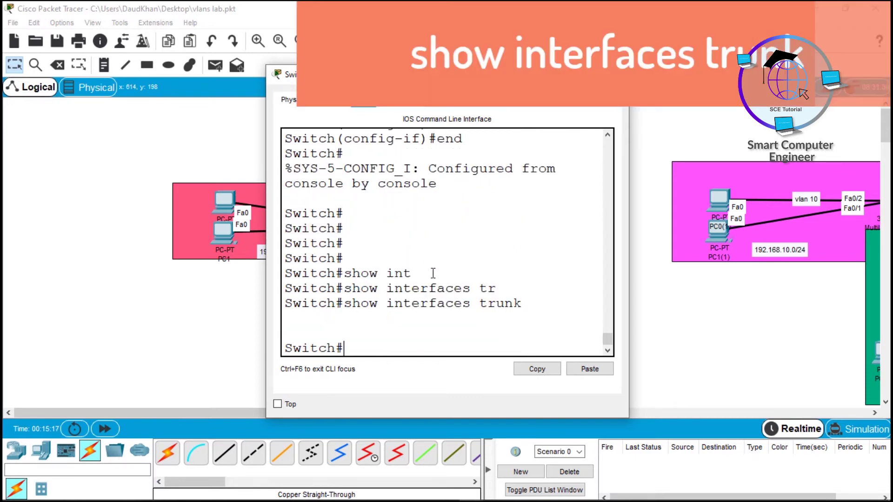
left_click_drag(303, 313, 334, 329)
Enter global configuration on Switch0 and open interface gigabitEthernet 0/1 for configuration
left_click(350, 349)
type("conf t")
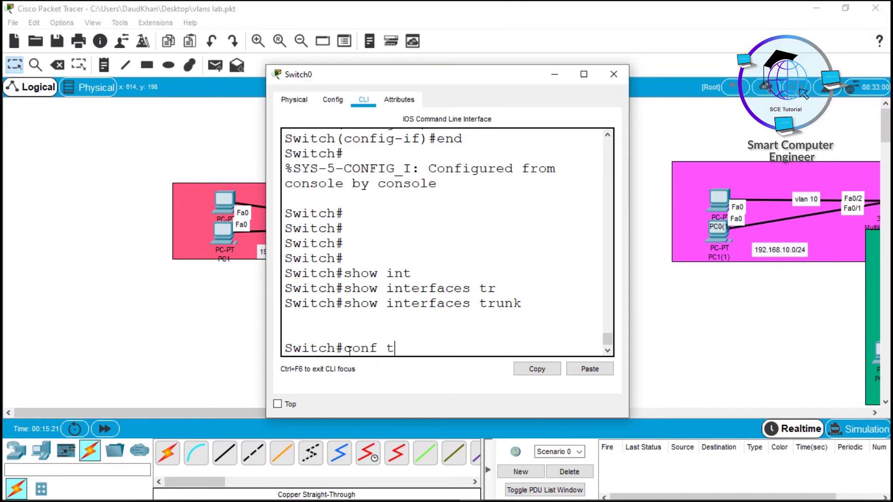
key("Return")
key("Return")
key("Return")
type("in")
key("Tab")
type("g")
key("Tab")
type("0/1")
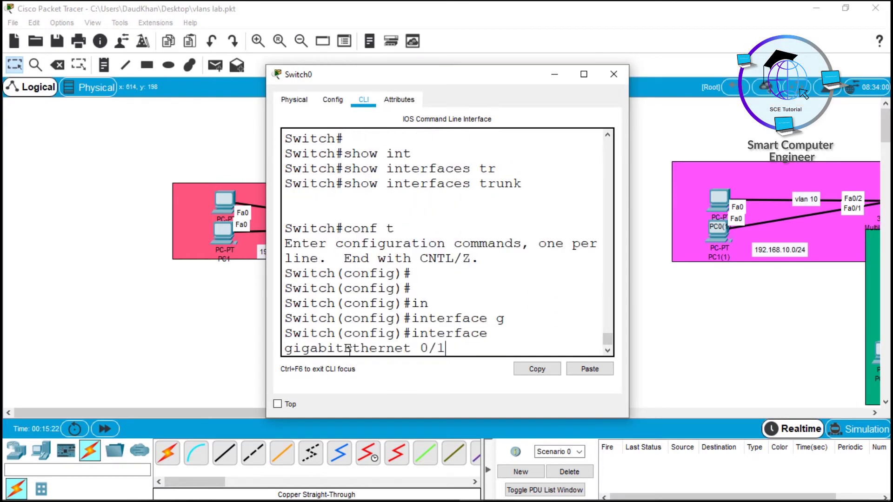
key("Return")
Set gigabitEthernet 0/1 to trunk with switchport mode trunk, maximize the Switch0 window, and end configuration
type("sw")
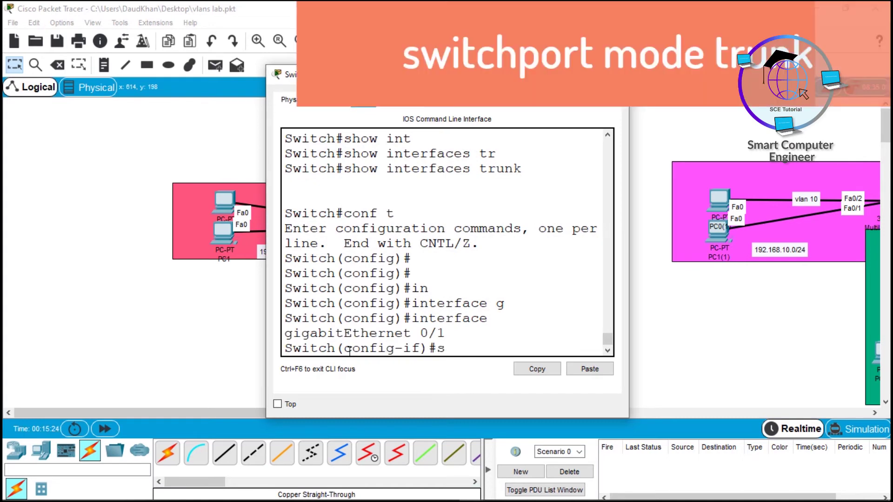
key("Tab")
type("mod")
key("Tab")
type("tr")
key("Tab")
key("Return")
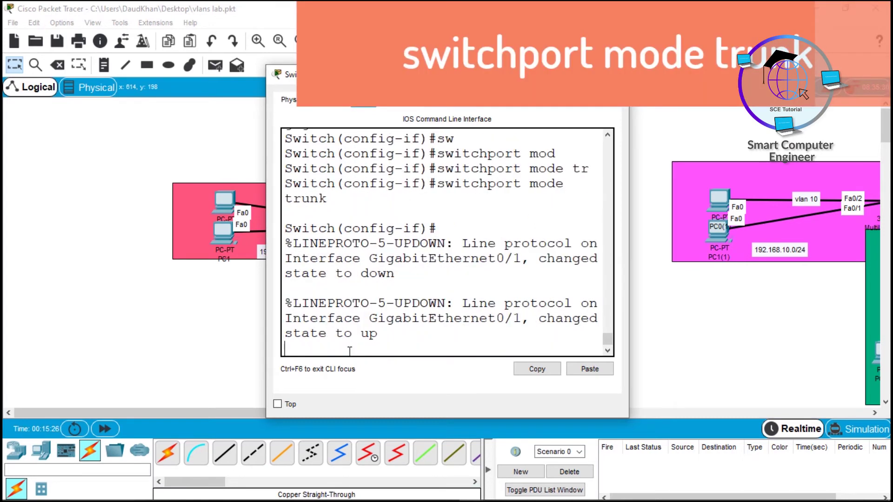
key("super+Up")
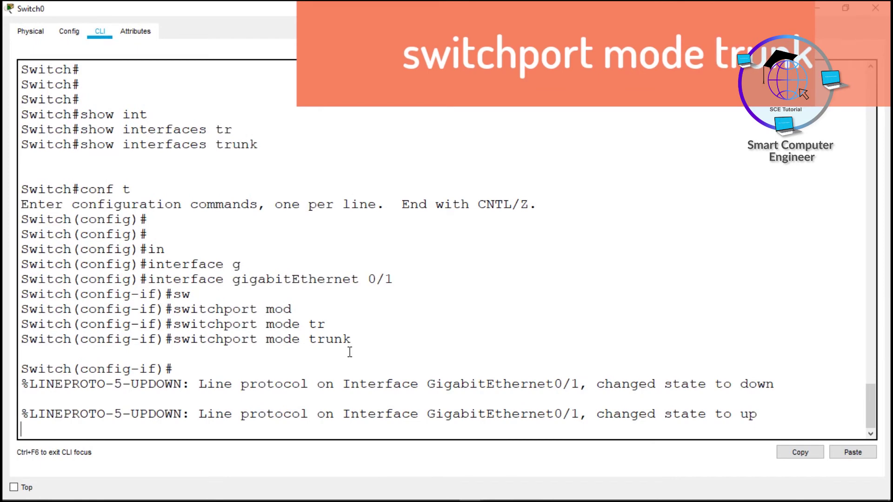
key("Return")
key("Return")
type("end")
key("Return")
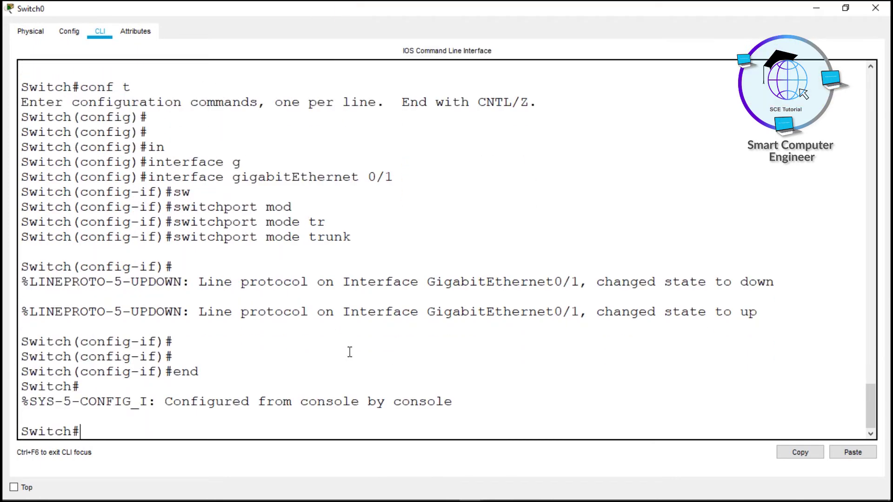
Run show interfaces trunk, examine Gig0/1's mode, encapsulation, status and native VLAN, and close Switch0
key("Return")
key("Return")
type("show interfaces trunk")
key("Return")
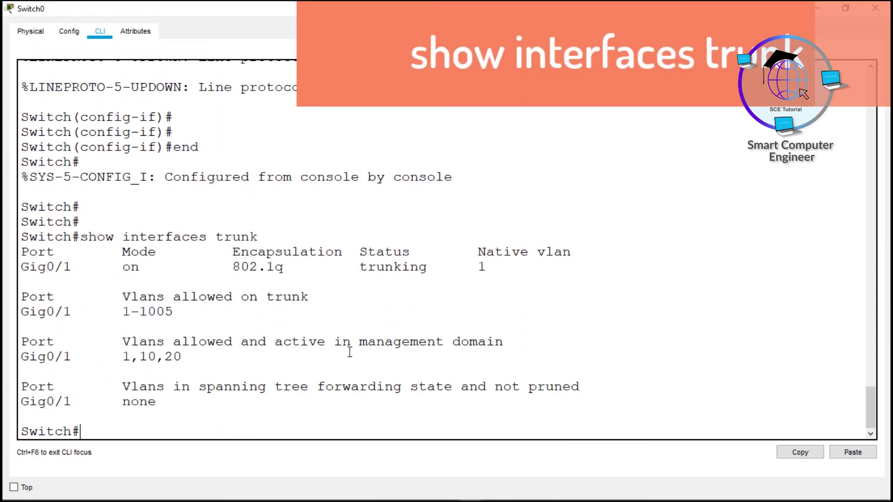
left_click_drag(29, 267, 139, 270)
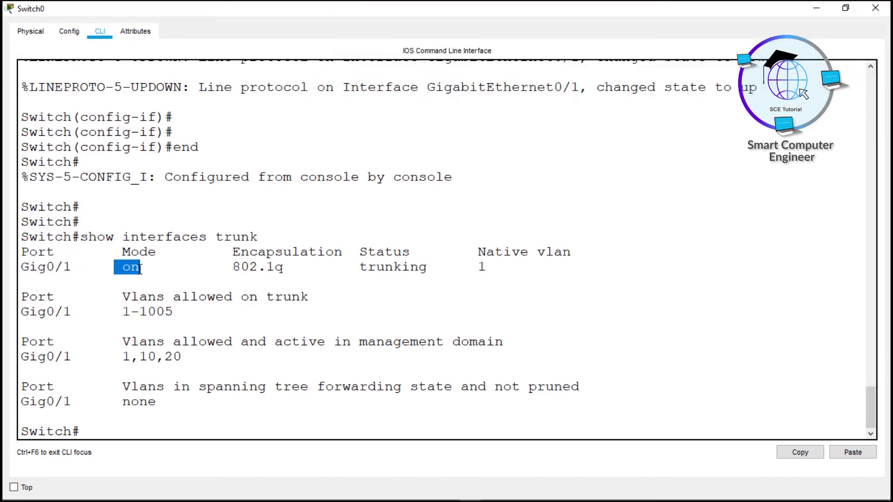
left_click_drag(233, 267, 293, 268)
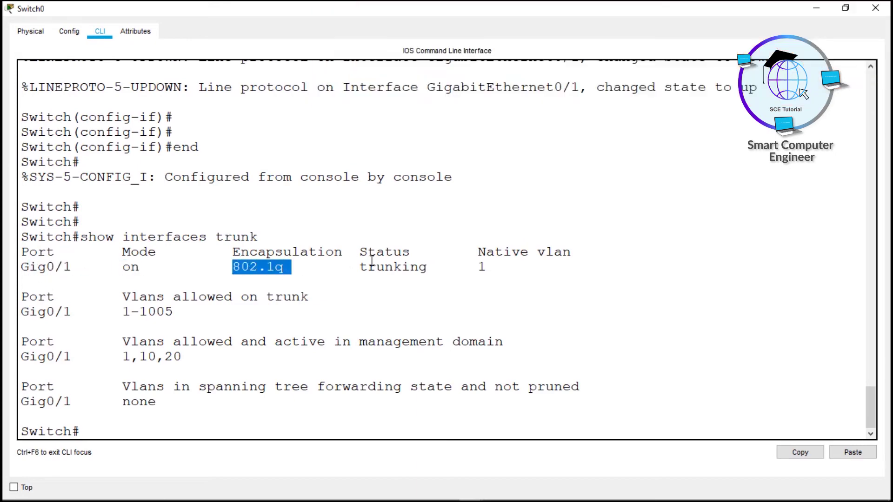
left_click_drag(358, 266, 497, 268)
left_click(876, 8)
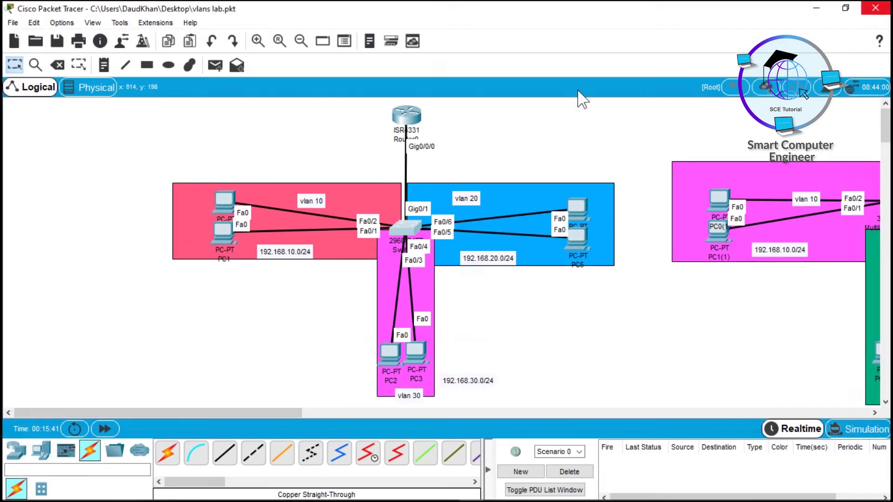
Open Router0's command line at the Router# prompt and maximize its window
left_click_drag(384, 168, 425, 178)
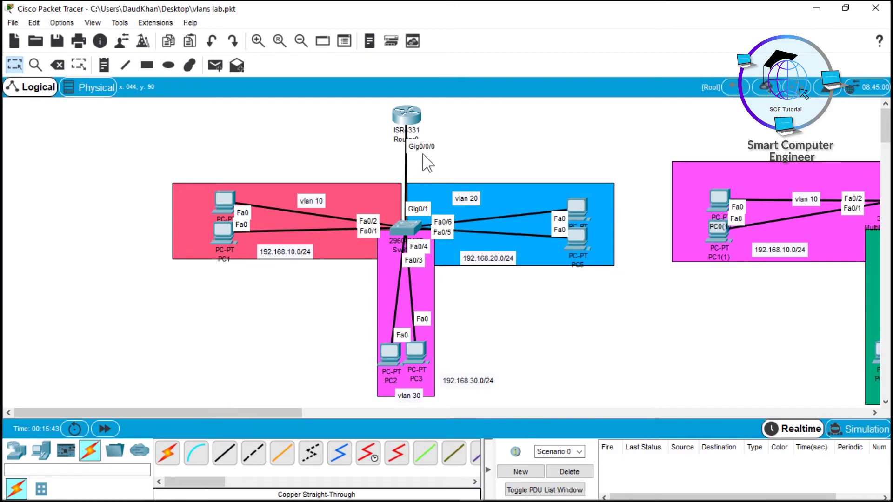
left_click(408, 121)
left_click(432, 221)
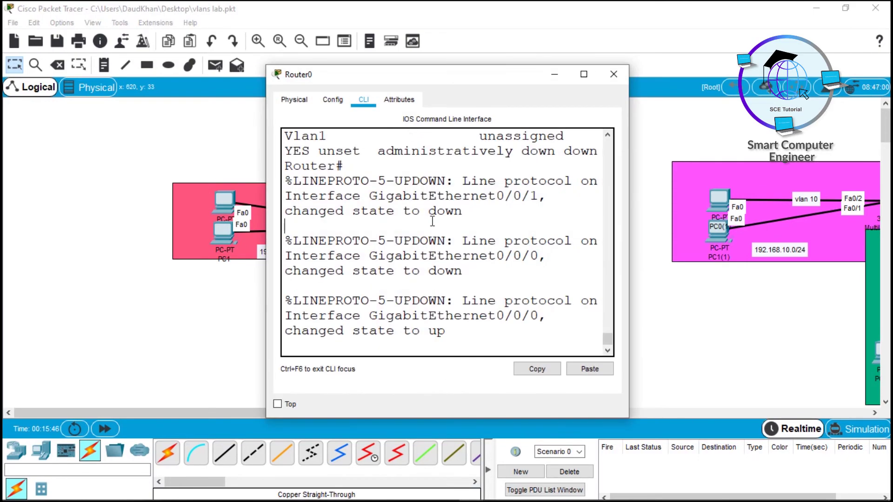
key("Return")
key("Return")
key("super+Up")
key("Return")
key("Return")
Run show ip interface brief on Router0 and examine the addresses of GigabitEthernet0/0/0 and GigabitEthernet0/0/1
type("shwo i")
key("BackSpace")
key("BackSpace")
key("BackSpace")
key("BackSpace")
type("ow ip")
key("Tab")
type("int")
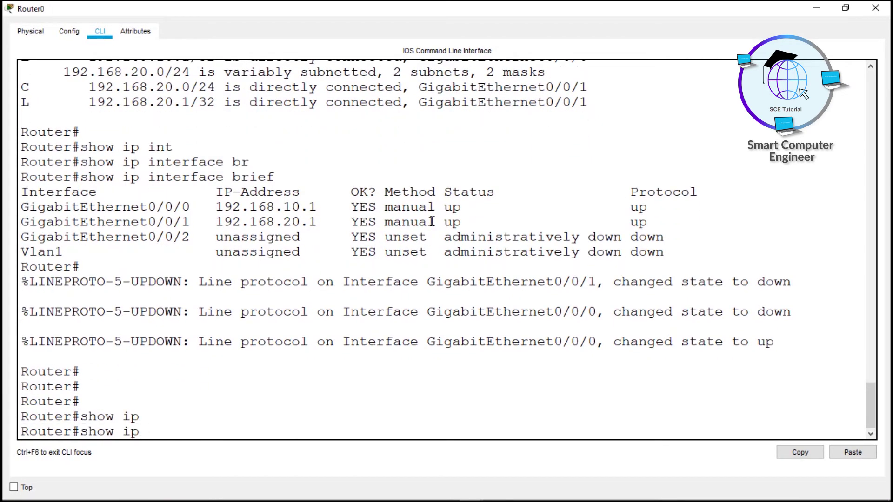
key("Tab")
type("br")
key("Tab")
key("Return")
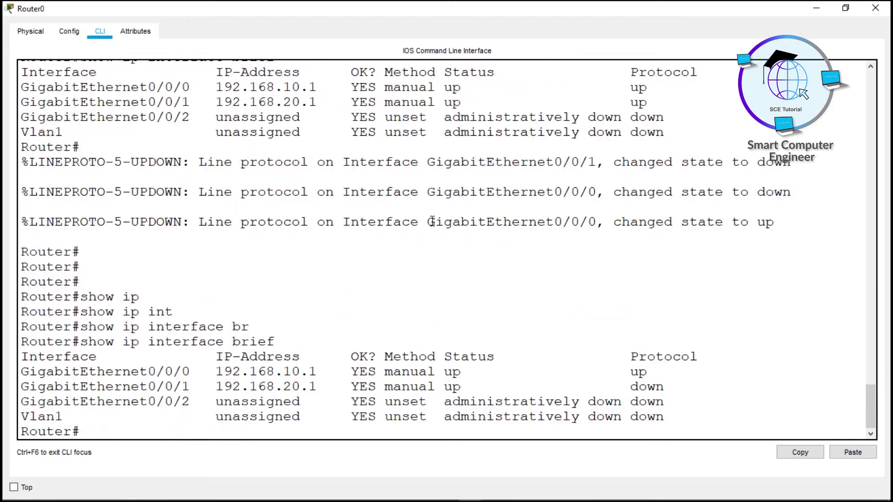
left_click_drag(148, 372, 352, 387)
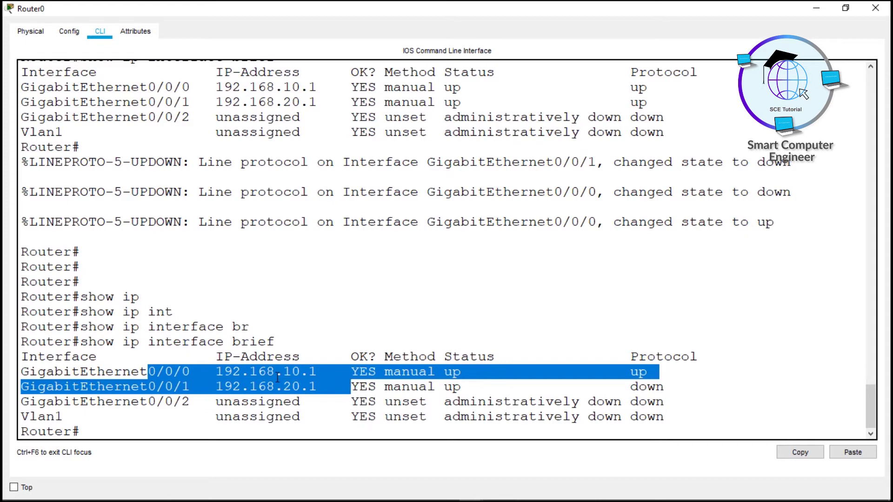
left_click(251, 372)
left_click_drag(216, 372, 345, 373)
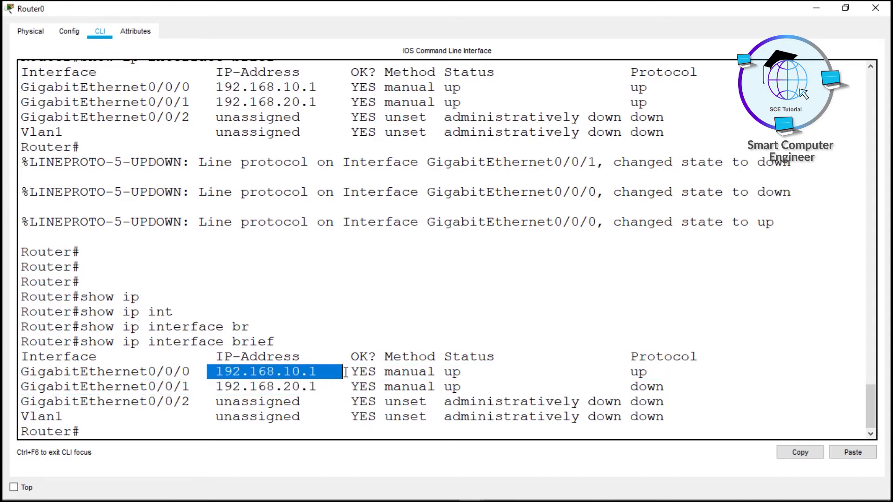
Enter global configuration on Router0 and open interface gigabitEthernet 0/0/0 for configuration
key("Return")
type("conf t")
key("Return")
key("Return")
type("in")
key("Tab")
type("g")
key("Tab")
type("0/0/0")
key("Return")
Remove the IP address from gigabitEthernet 0/0/0 with no ip address and end configuration
type("no ip add")
key("Tab")
key("Return")
key("Return")
key("Return")
key("Return")
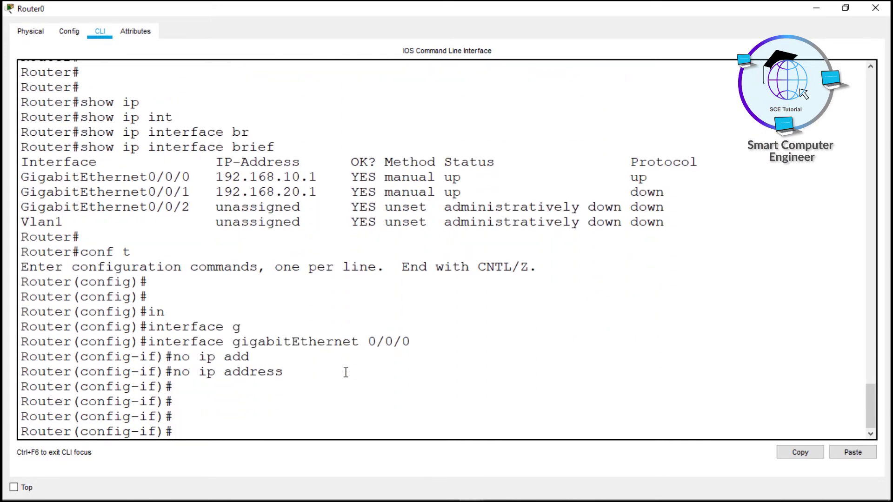
type("end")
key("Return")
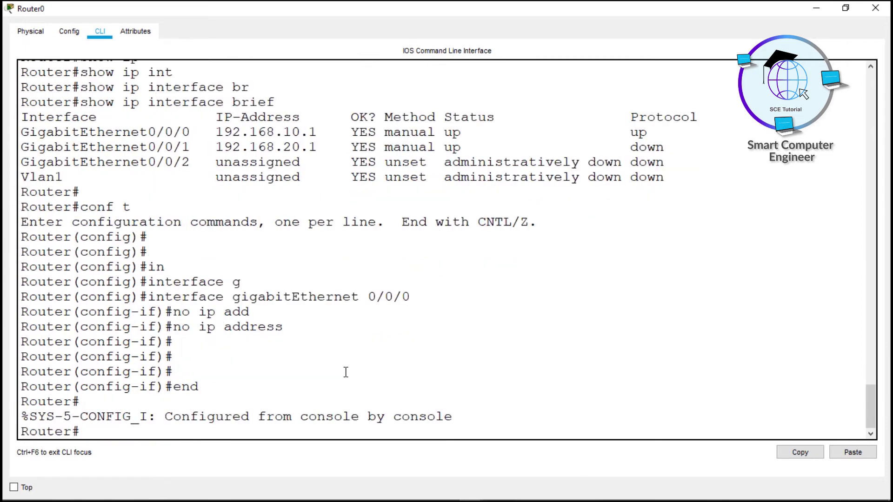
Run show ip interface brief again to check the IP address assignment of GigabitEthernet0/0/0
key("Return")
type("show ip in")
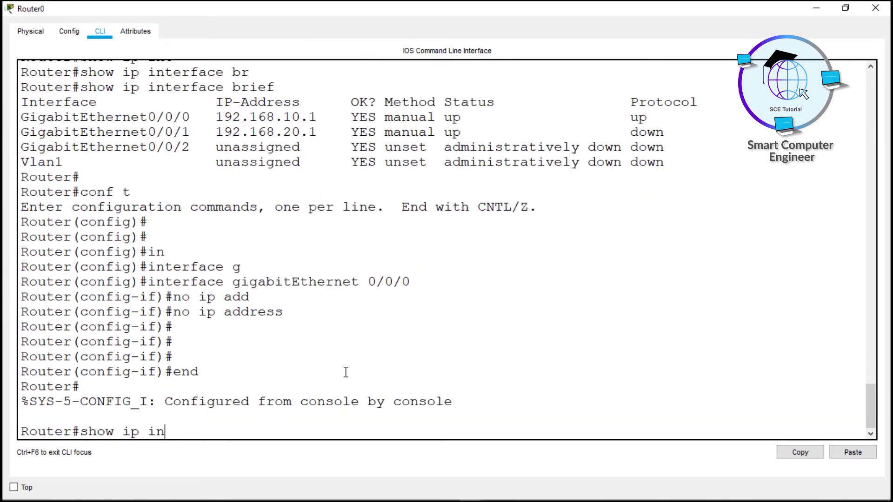
key("Tab")
type("br")
key("Tab")
key("Return")
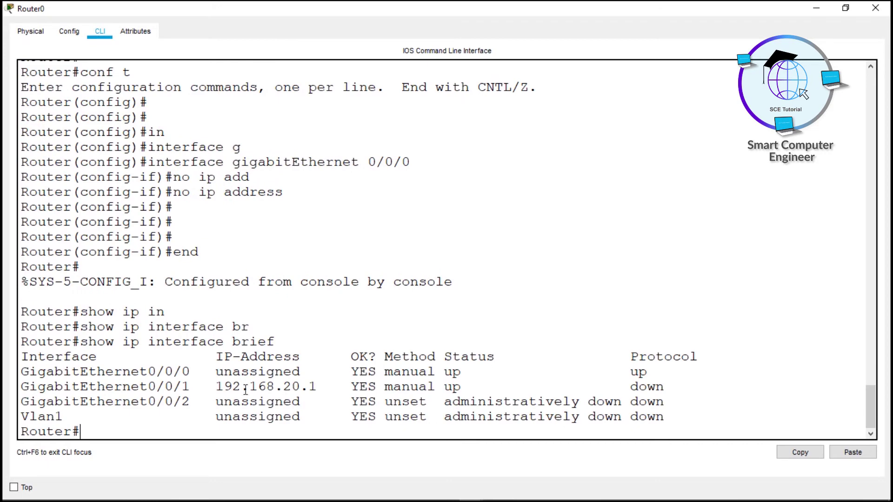
left_click_drag(22, 372, 282, 374)
left_click(250, 374)
left_click_drag(218, 373, 302, 373)
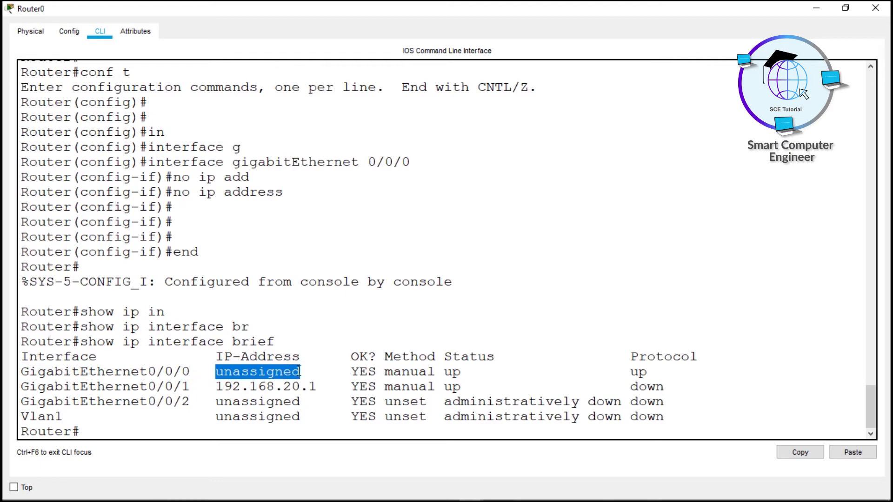
Examine the IP address, status and protocol columns for GigabitEthernet0/0/0 in the interface summary
left_click_drag(444, 372, 657, 372)
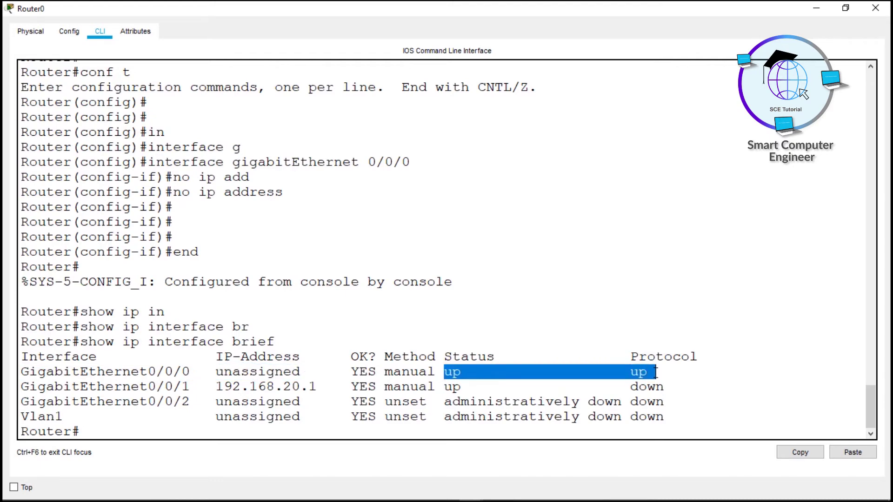
left_click_drag(215, 373, 277, 374)
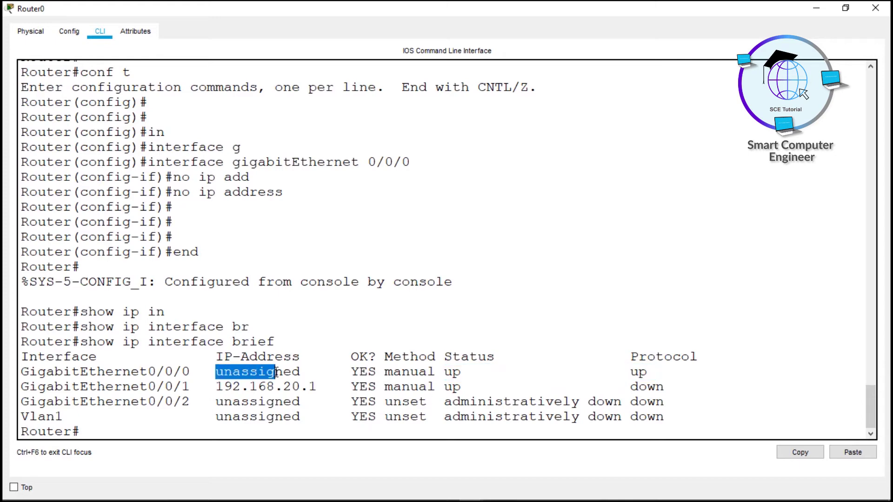
left_click_drag(277, 372, 300, 372)
left_click_drag(444, 373, 461, 373)
left_click_drag(623, 372, 655, 373)
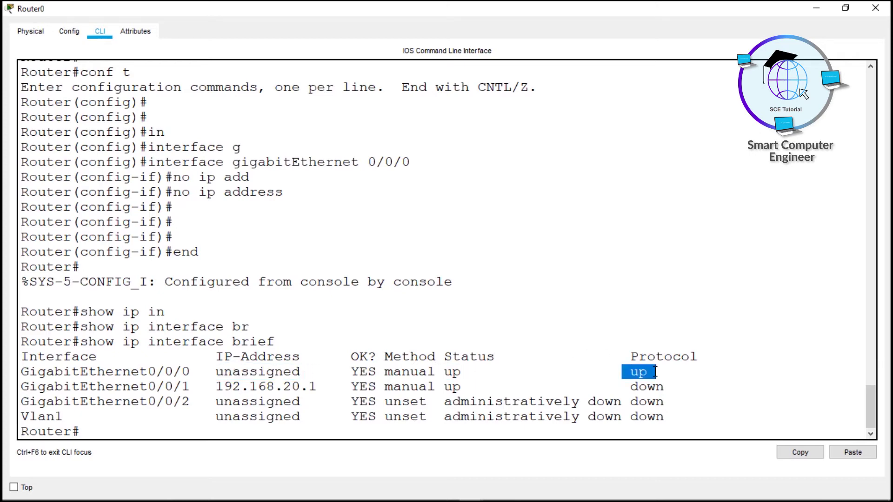
Enter global configuration on Router0 and create subinterface gigabitEthernet 0/0/0.10
left_click_drag(683, 3, 709, 46)
type("conf t")
key("Return")
key("Return")
key("Return")
type("interface")
key("Tab")
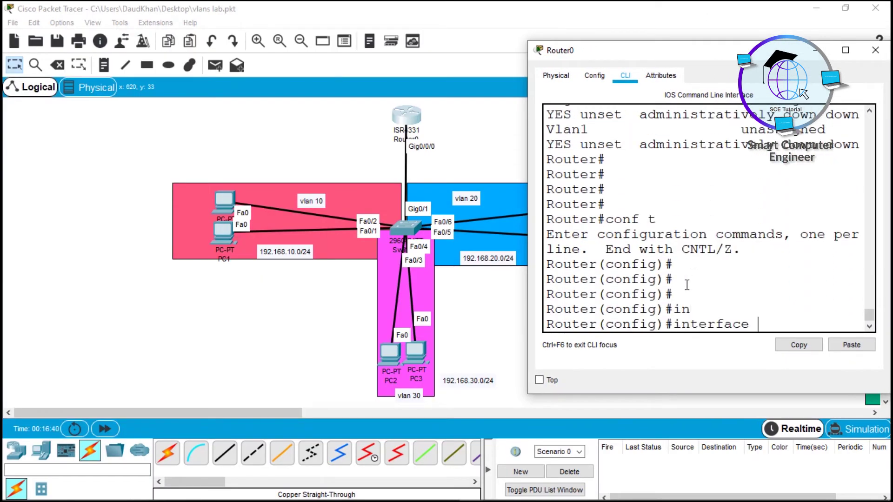
type("g")
key("Tab")
type("0/0/0")
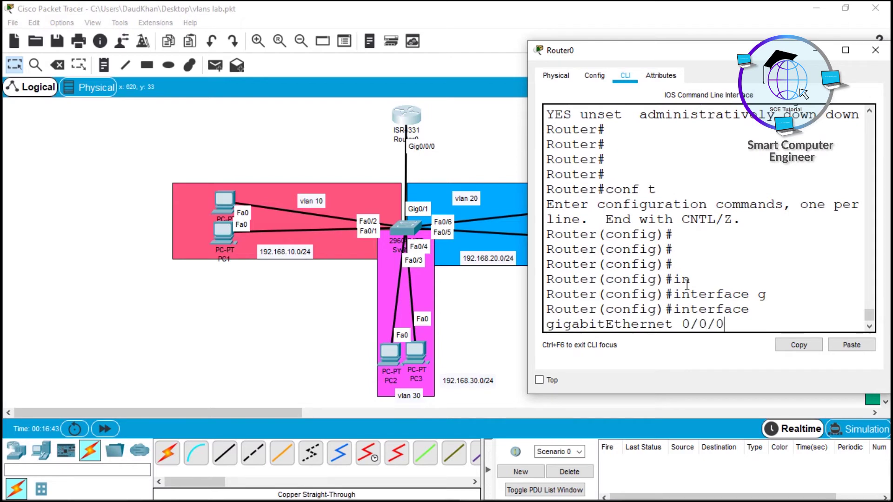
key("super+Up")
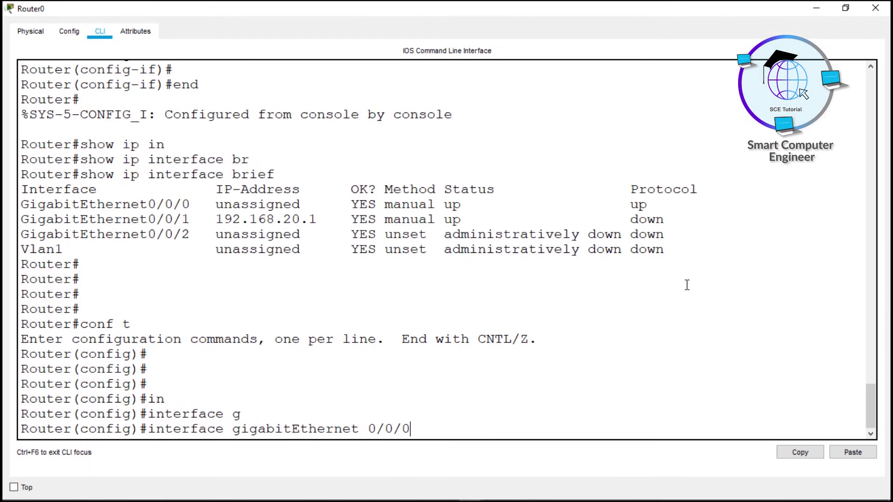
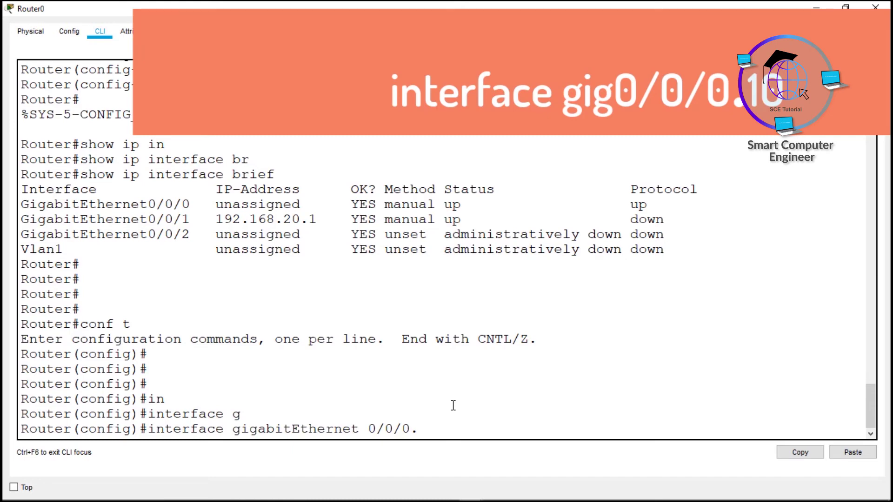
type("10")
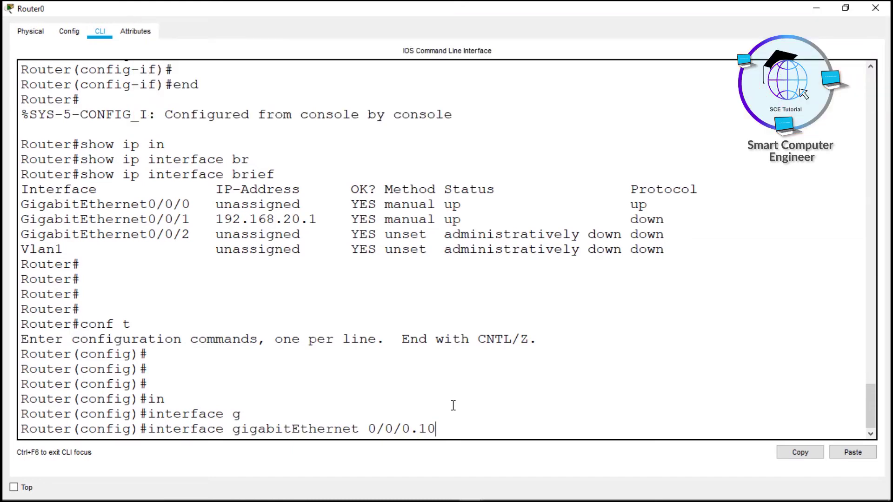
type("0")
key("BackSpace")
left_click_drag(413, 430, 435, 432)
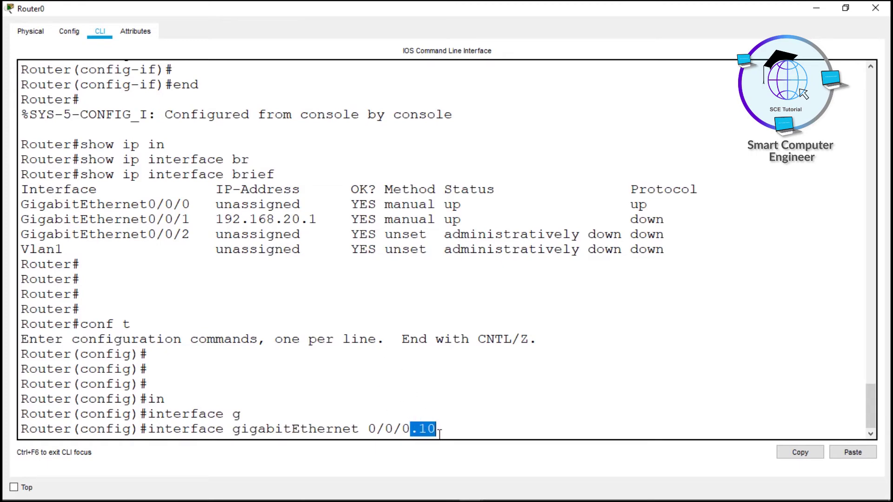
left_click(439, 432)
key("Return")
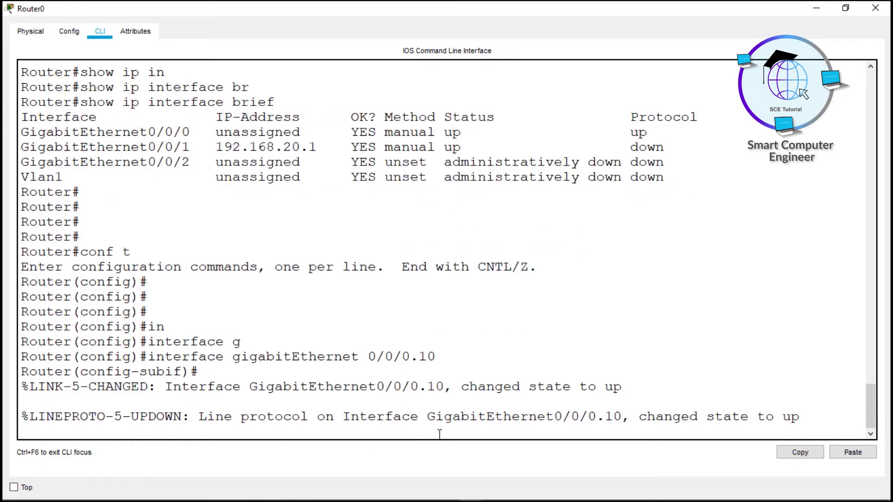
Set encapsulation dot1Q with VLAN ID 10 on subinterface gigabitEthernet 0/0/0.10, checking the accepted VLAN ID range with the inline help
key("Return")
key("Return")
type("enc")
key("Tab")
type("do")
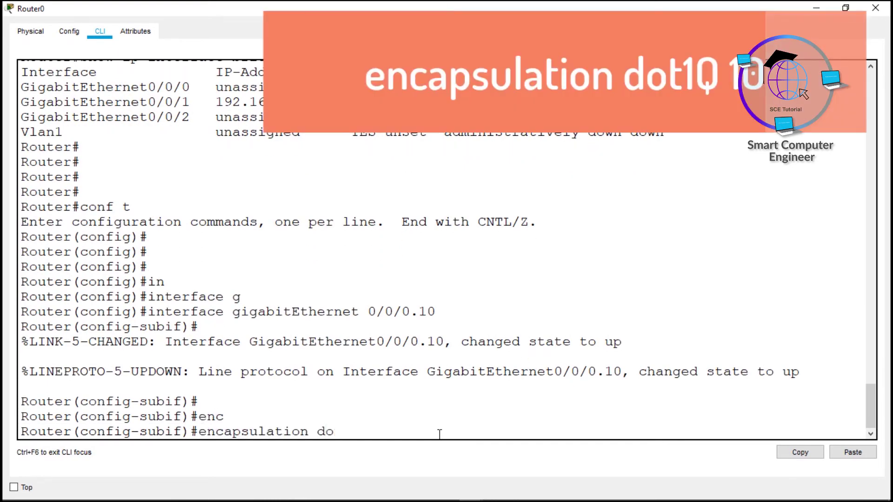
key("Tab")
type("?")
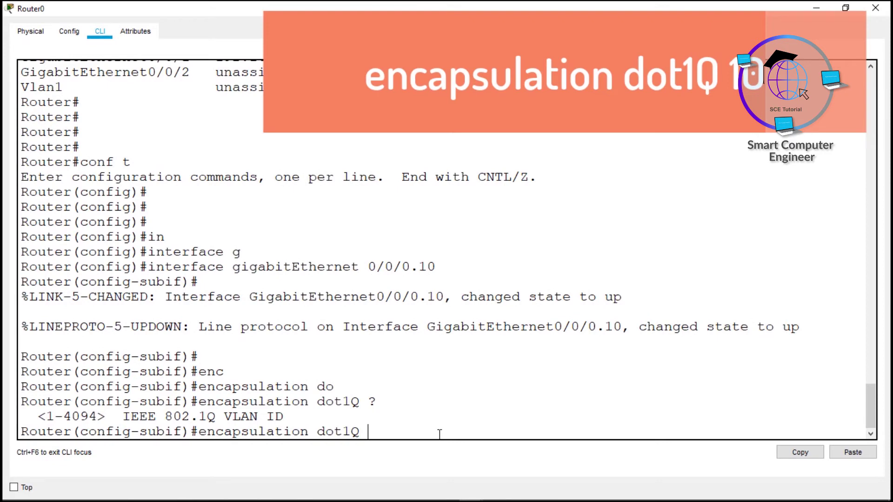
left_click_drag(375, 430, 366, 432)
left_click(379, 432)
type("10")
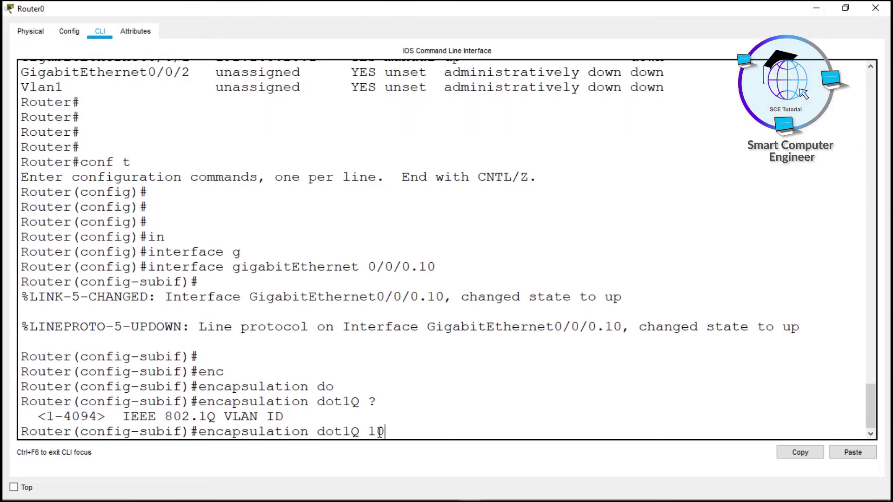
key("Return")
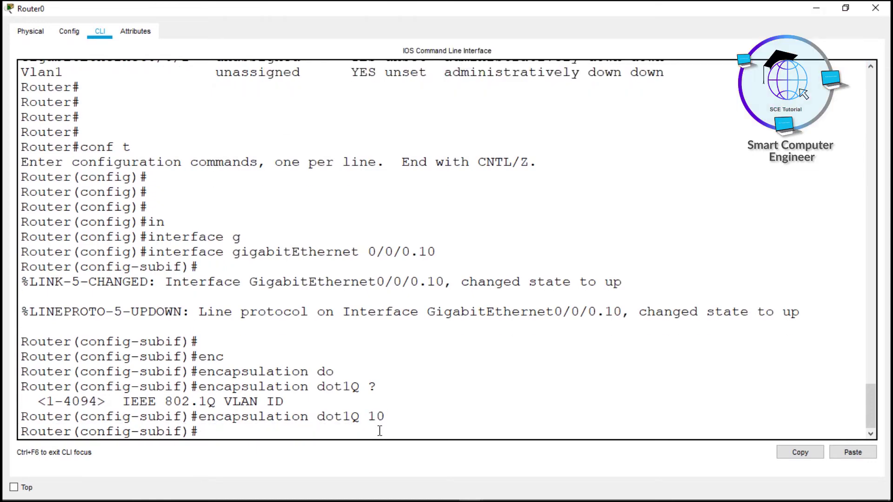
Compare the subinterface number in gigabitEthernet 0/0/0.10 with the VLAN ID in the encapsulation dot1Q 10 command
left_click_drag(419, 252, 436, 252)
left_click_drag(369, 417, 386, 415)
left_click_drag(367, 417, 409, 416)
left_click(372, 417)
left_click_drag(370, 416, 387, 416)
left_click_drag(419, 252, 436, 251)
left_click(436, 252)
Assign IP address 192.168.10.1 255.255.255.0 to gigabitEthernet 0/0/0.10 and exit to global configuration
key("Return")
key("Return")
type("ip add")
key("Tab")
type("192.168")
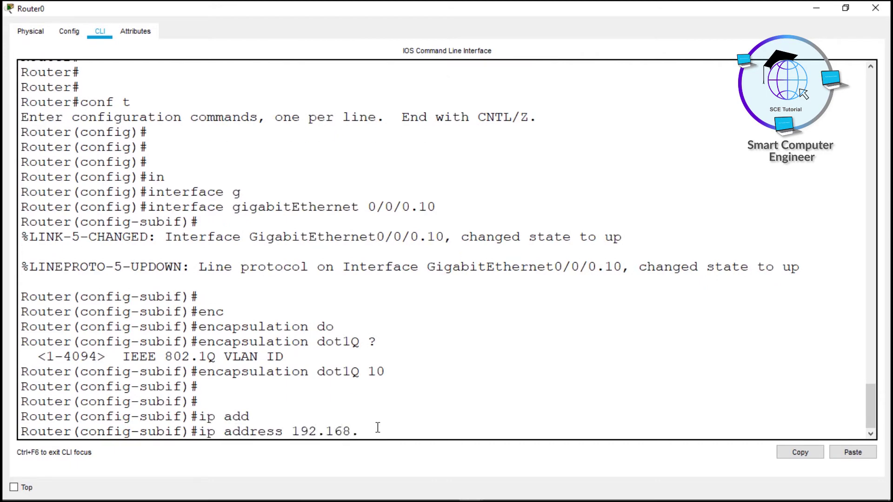
type(".10.1 255.255.255.0")
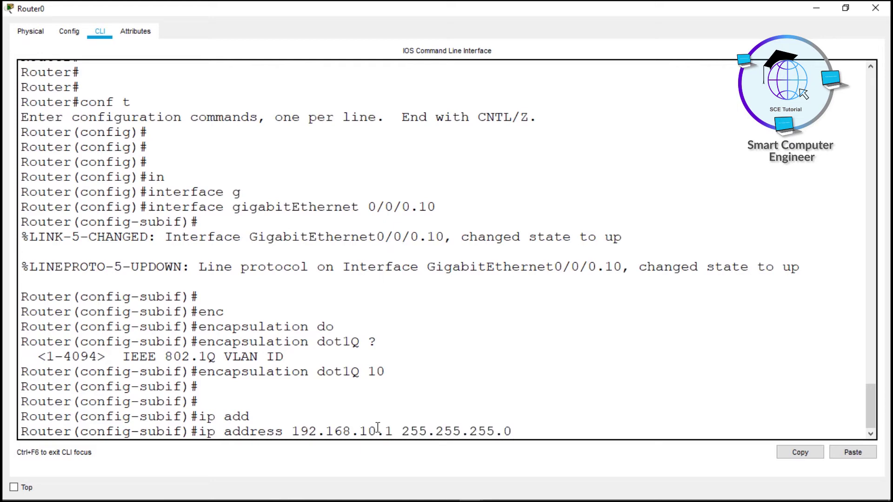
key("Return")
type("end")
key("BackSpace")
key("BackSpace")
type("xit")
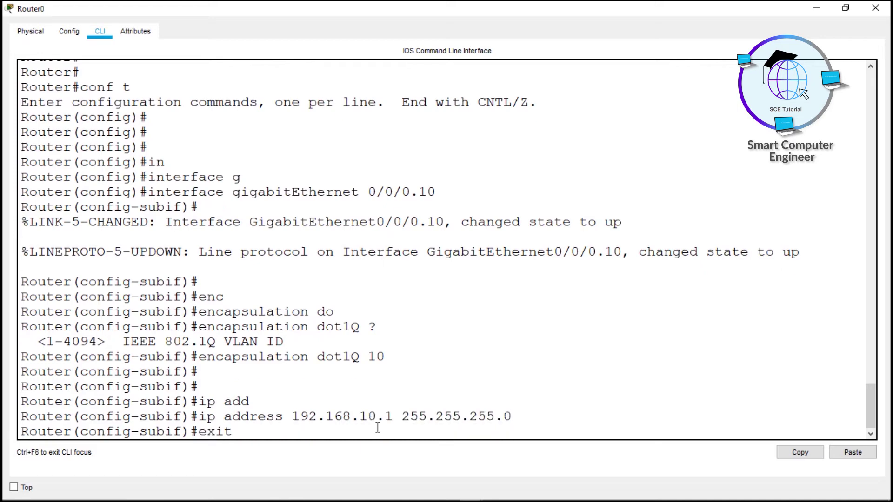
key("Return")
key("Return")
key("Return")
key("Return")
Create subinterface gigabitEthernet 0/0/0.20 by adapting the earlier interface command
key("Up")
key("Up")
key("Up")
key("Up")
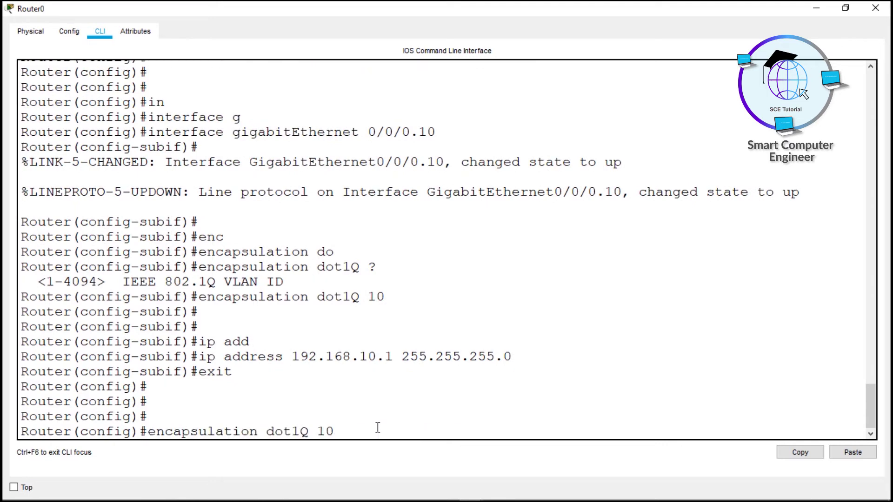
key("BackSpace")
key("BackSpace")
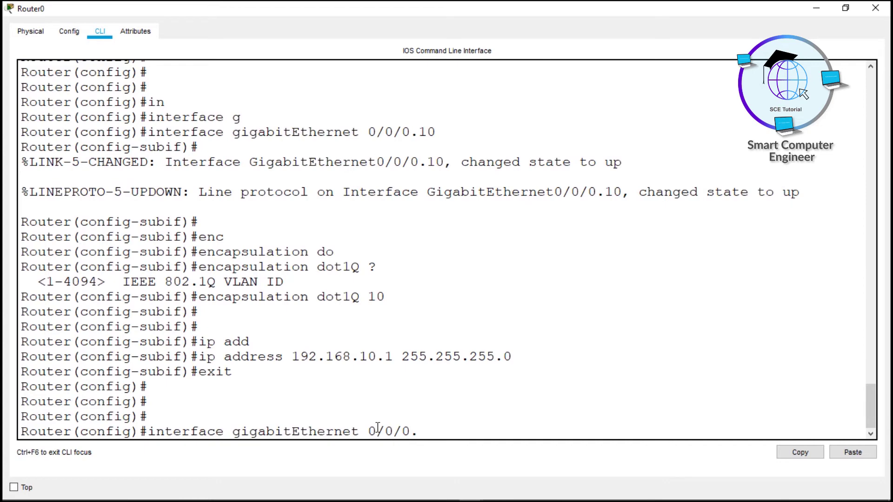
type("5")
type("0")
key("BackSpace")
key("BackSpace")
type("20")
key("Return")
key("Return")
key("Return")
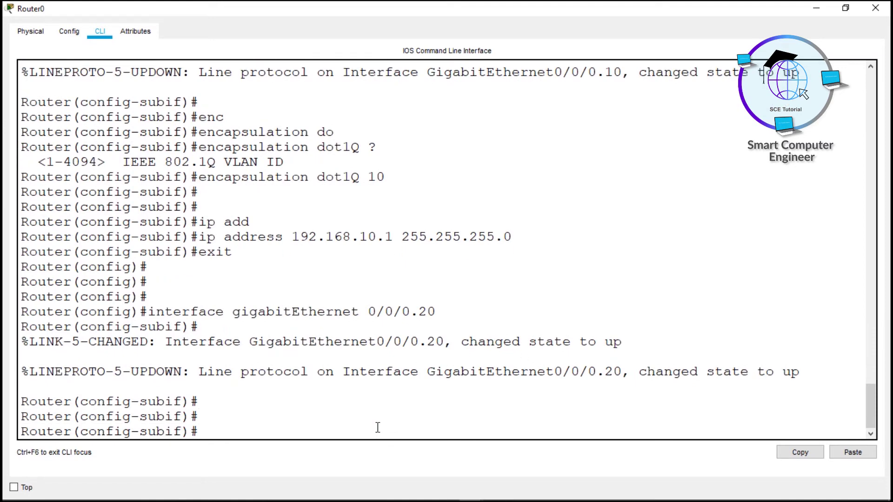
Set encapsulation dot1Q with VLAN ID 20 on the new subinterface
type("enc")
key("Tab")
type("do")
key("Tab")
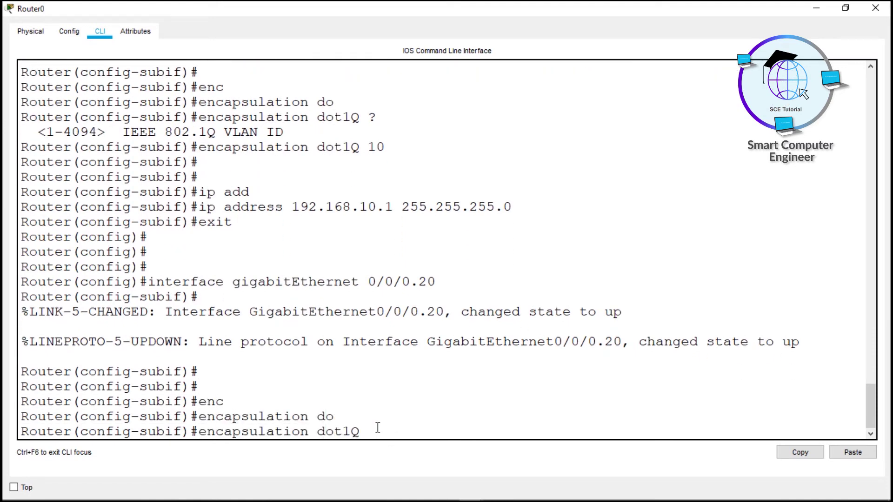
type("20")
key("Return")
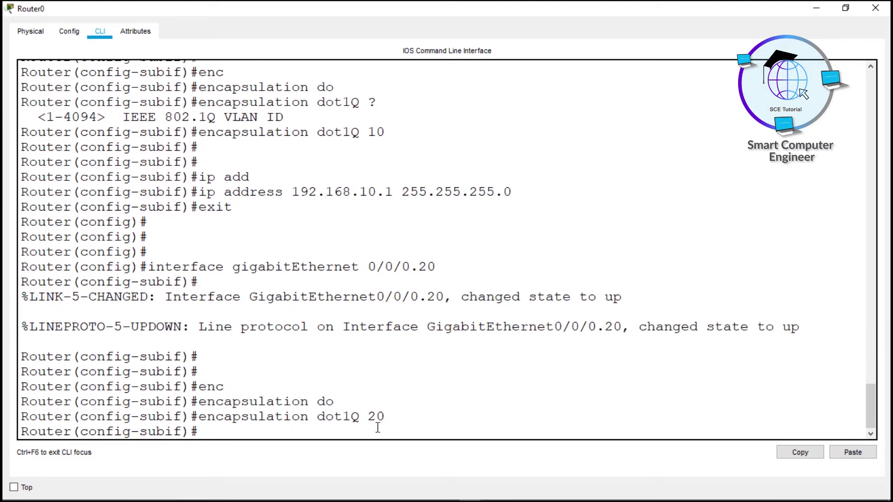
Try to assign IP address 192.168.20.1 255.255.255.0 to gigabitEthernet 0/0/0.20 and examine the router's response
type("ip add")
key("Tab")
type("192.1")
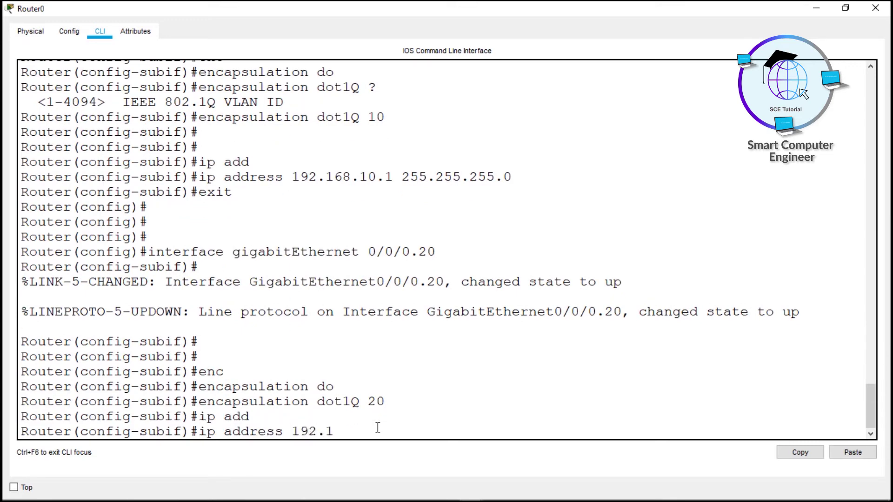
type("68.20.1 255.255.255.0")
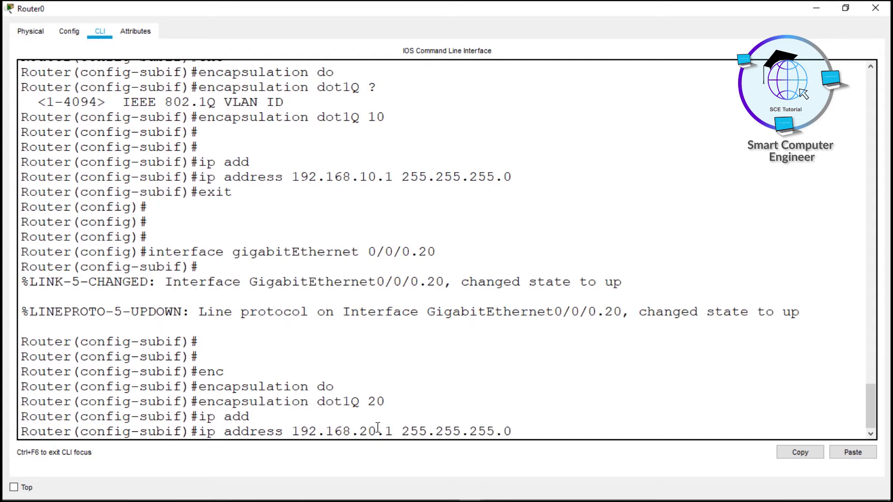
key("Return")
type("er(config-subif)#e")
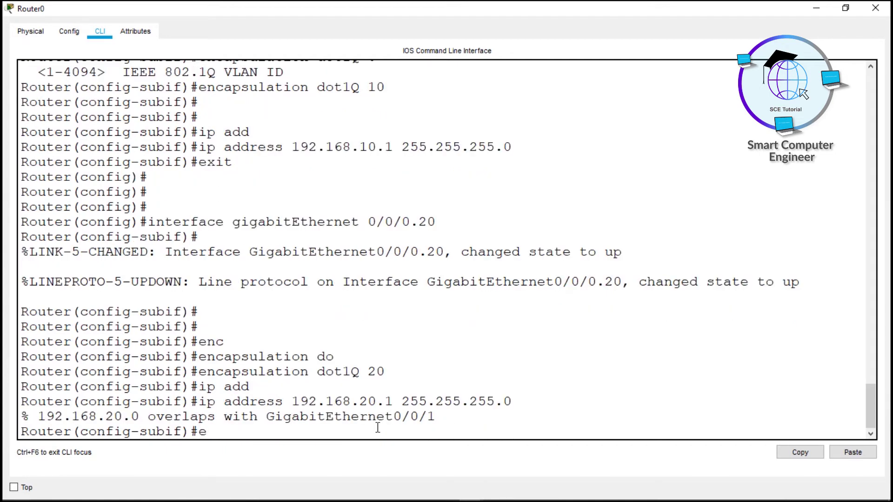
key("Return")
key("Return")
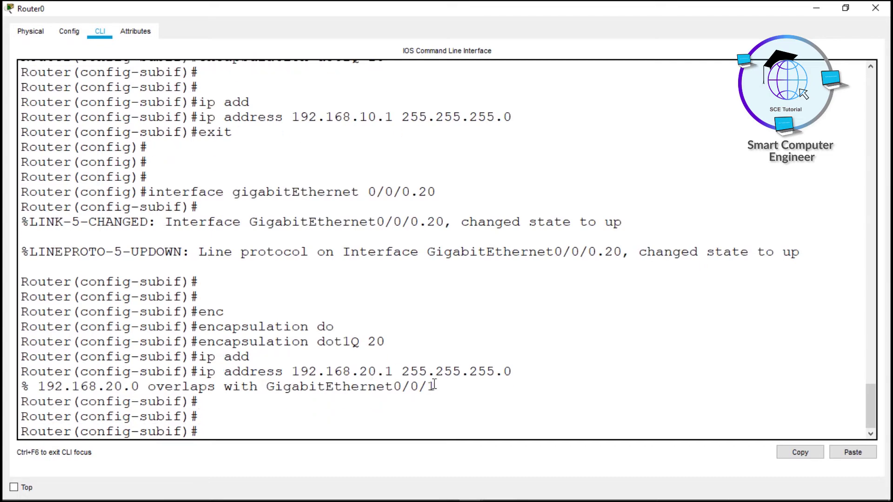
left_click_drag(432, 387, 396, 389)
left_click_drag(37, 388, 157, 388)
left_click(226, 406)
key("Return")
key("Return")
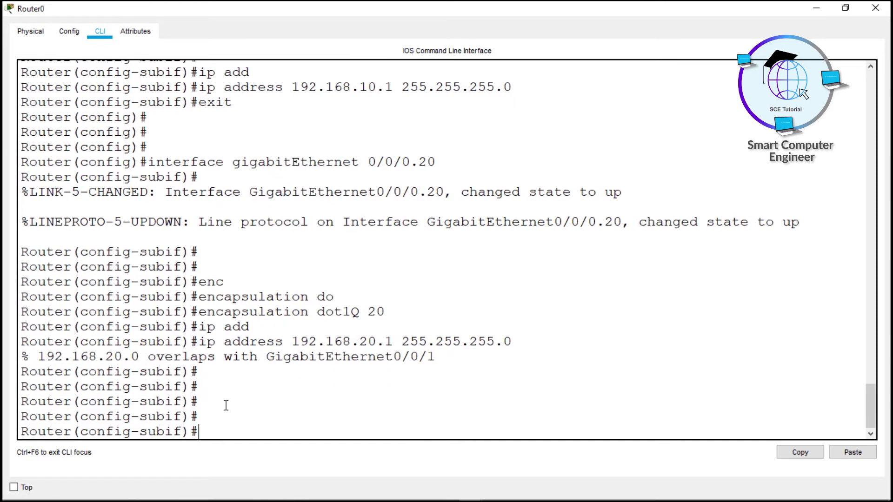
Exit the subinterface, open interface gigabitEthernet 0/0/1 and remove its address with no ip address
type("exit")
key("Return")
key("Return")
type("interface g")
key("Tab")
type("g")
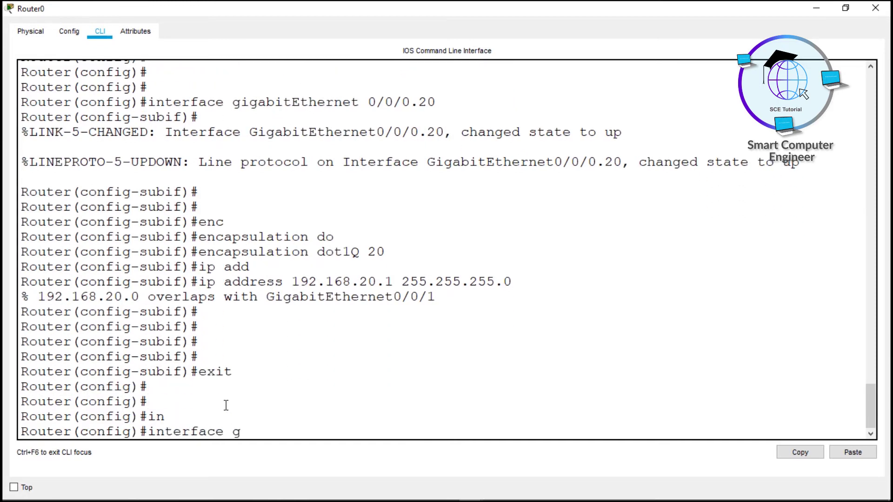
key("Tab")
type("0/0/1")
key("Return")
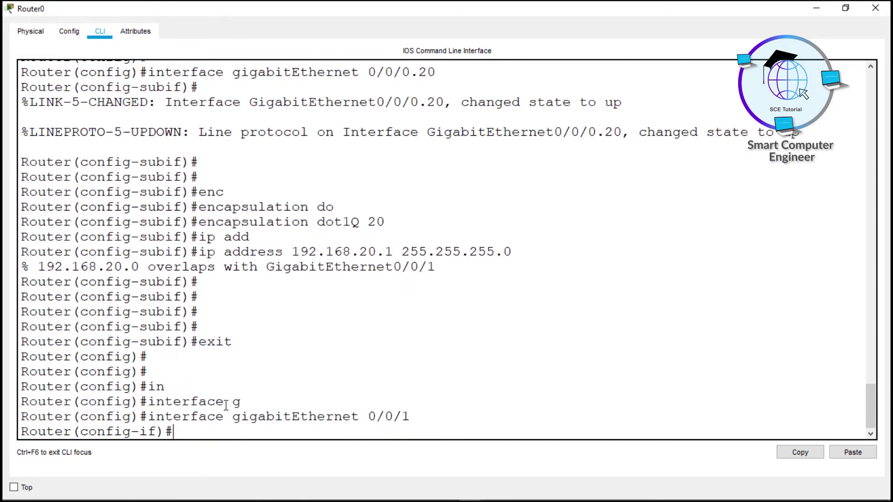
type("no ip add")
key("Tab")
key("Return")
key("Return")
key("Return")
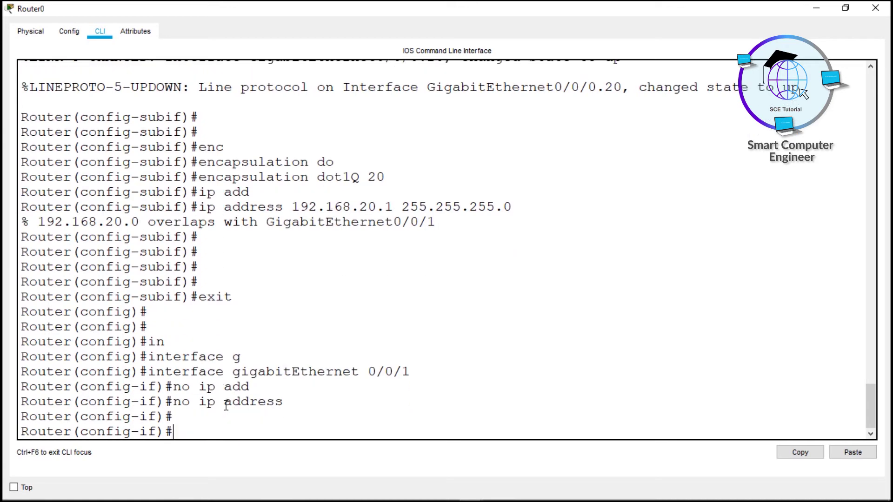
Shut down interface gigabitEthernet 0/0/1 and exit to global configuration
type("shut")
key("Tab")
key("Return")
key("Return")
key("Return")
key("Return")
key("Return")
type("exit")
key("Return")
key("Return")
key("Return")
Reopen subinterface gigabitEthernet 0/0/0.20 and enter encapsulation dot1Q 20 for it again
type("in")
key("Tab")
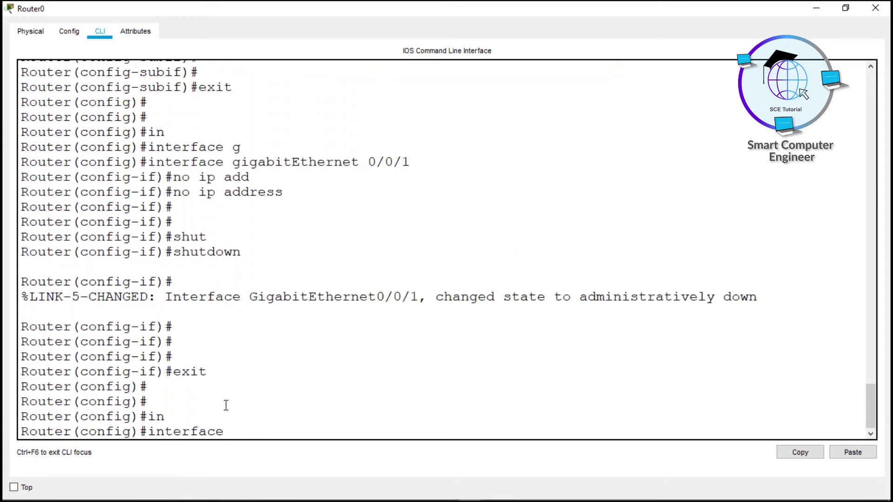
type("g")
key("Tab")
type("0/0/0")
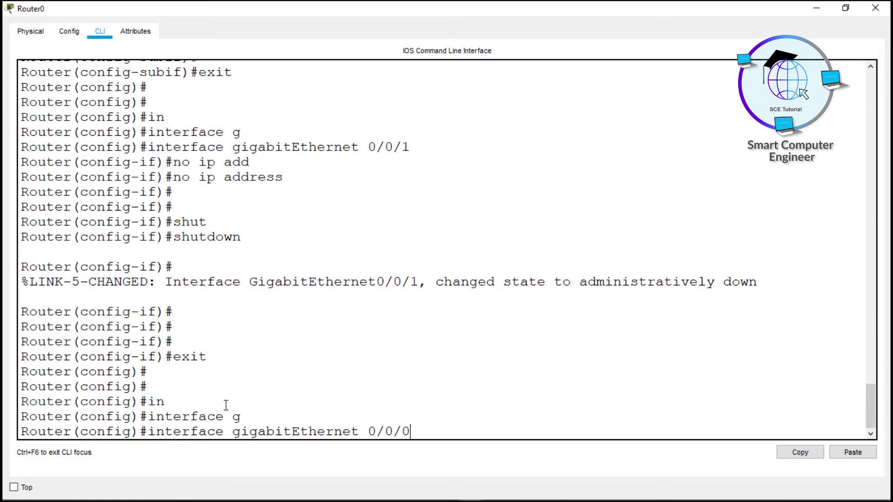
type(".20")
key("Return")
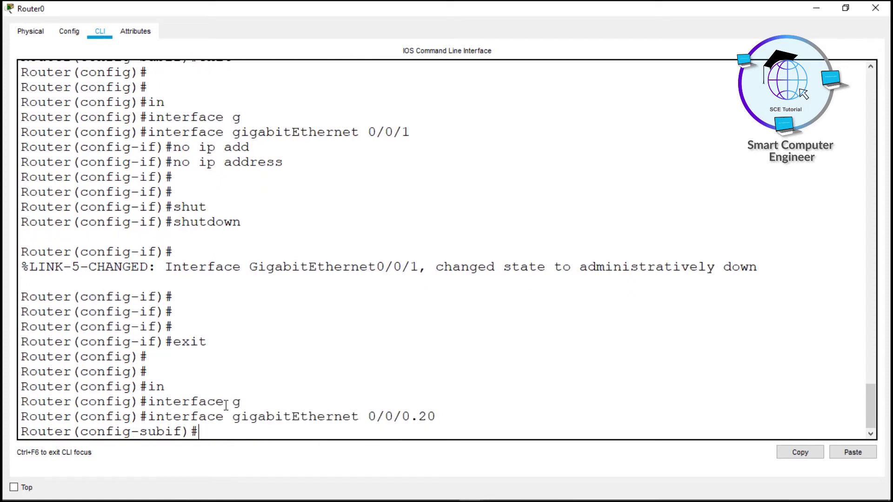
type("enc")
key("Tab")
type("do")
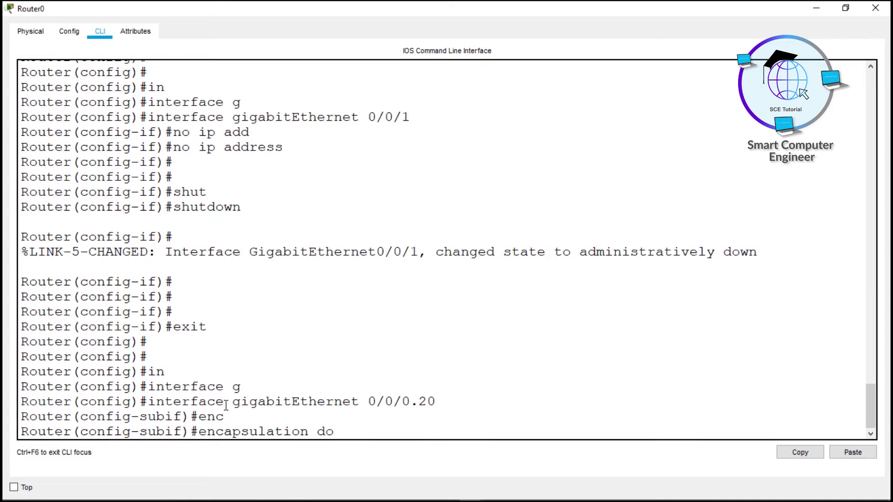
key("Tab")
type("20")
key("Return")
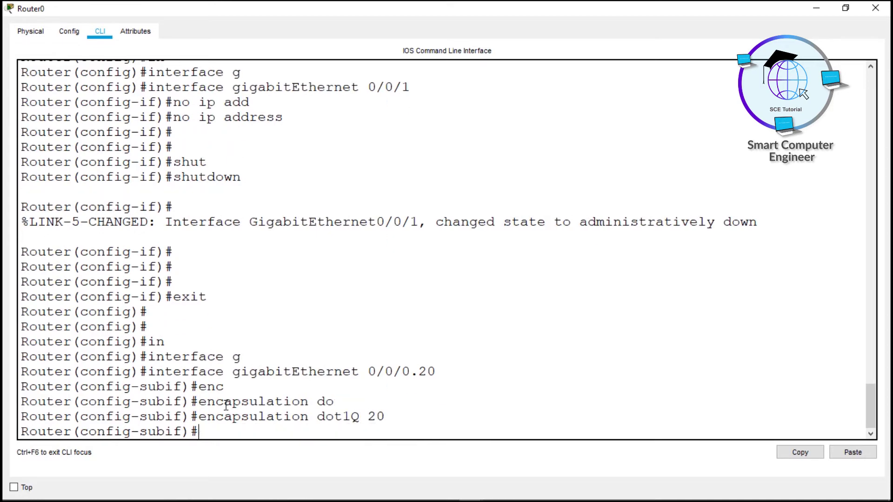
Assign IP address 192.168.20.1 255.255.255.0 to gigabitEthernet 0/0/0.20 and end the configuration session
type("ip add")
key("Tab")
type("192.168.1")
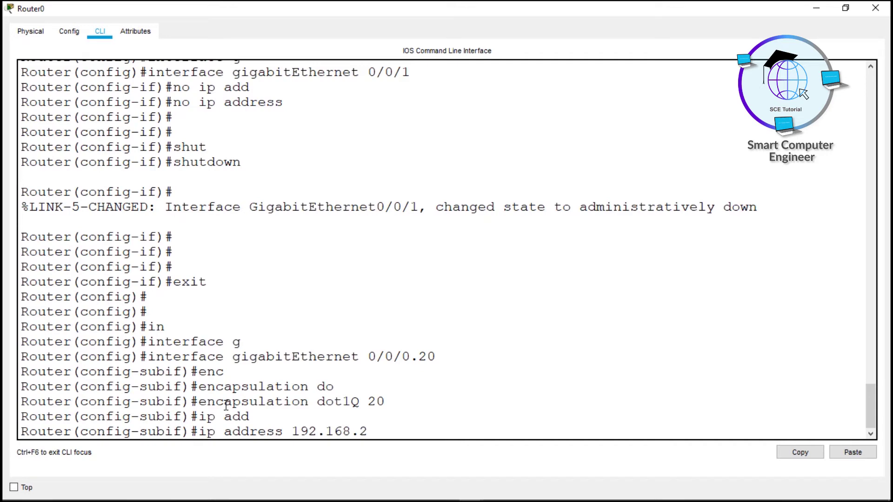
type("0.1 255.255.255.0")
key("Return")
key("Return")
key("Return")
type("en")
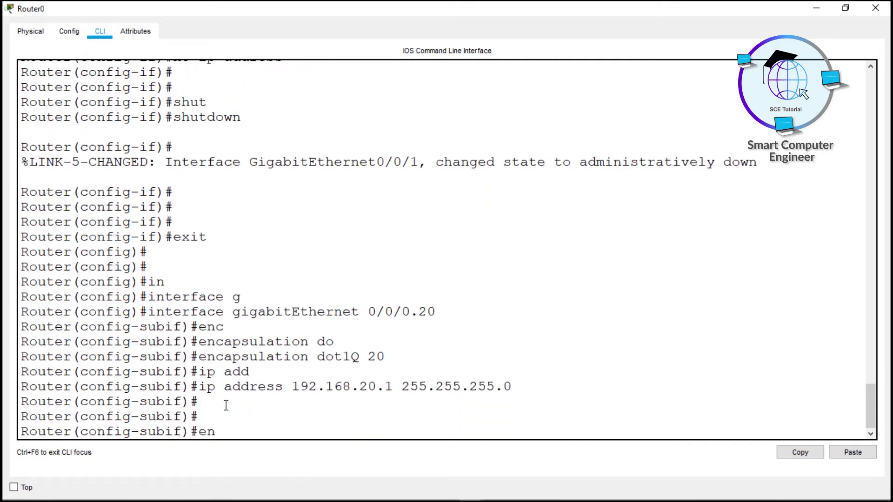
type("d")
key("Return")
key("Return")
key("Return")
key("Return")
key("Return")
Run show ip interface brief to check the addresses and status of the router's interfaces and subinterfaces
type("show ip int")
key("Tab")
type("b")
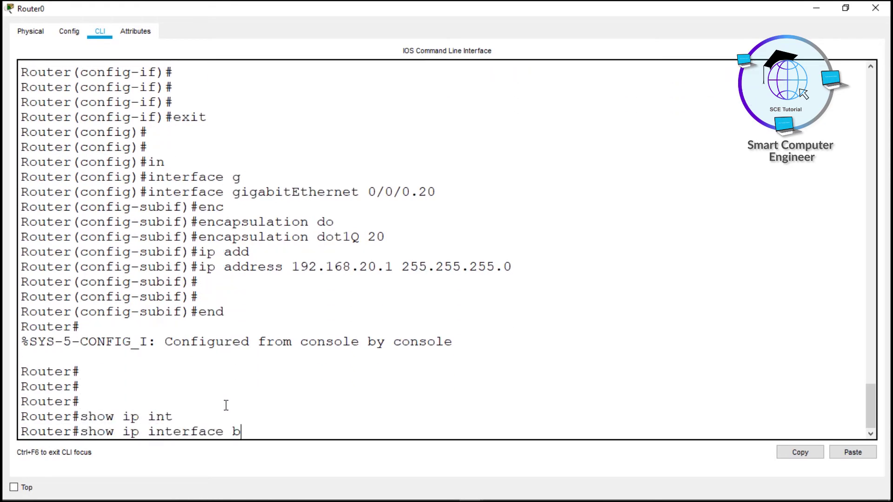
type("r")
key("Tab")
key("Return")
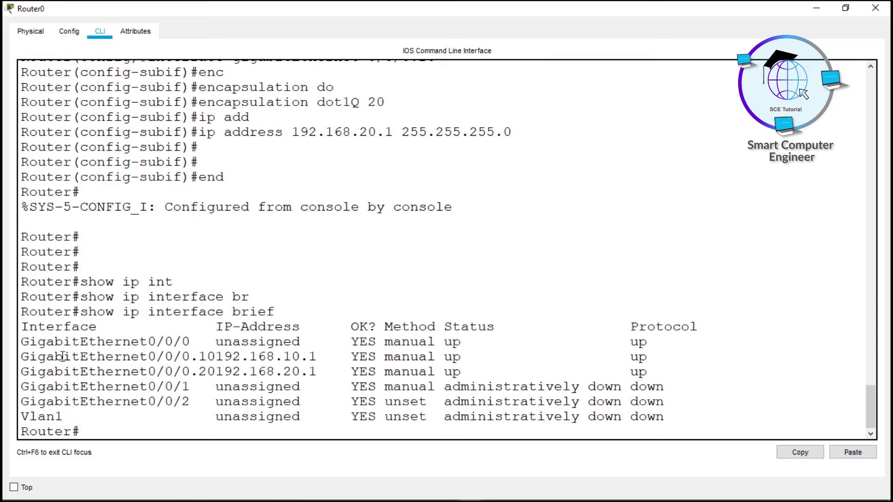
Enter global configuration mode on Router0 and create subinterface GigabitEthernet 0/0/0.500
left_click_drag(21, 357, 666, 371)
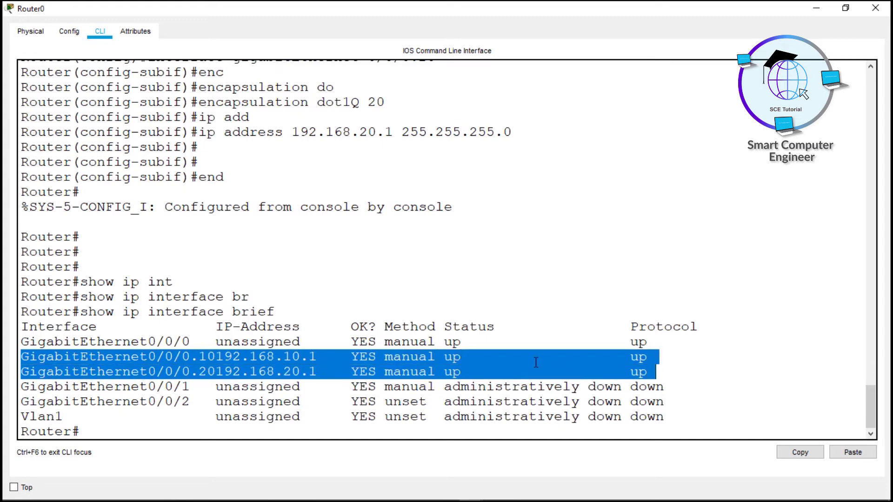
left_click_drag(589, 9, 689, 68)
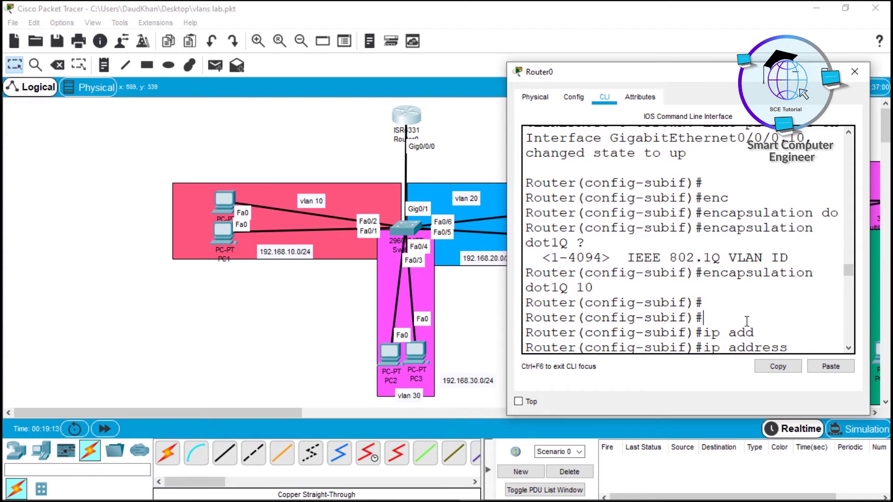
key("Return")
key("Return")
key("Return")
type("conf t")
key("Return")
key("Return")
type("in")
key("Tab")
type("g")
key("Tab")
type("0/0/0")
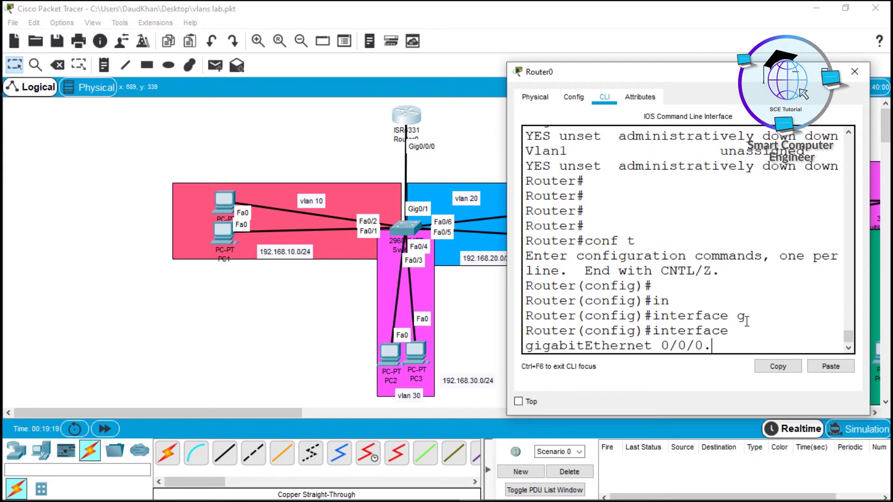
type(".500")
key("Return")
key("Return")
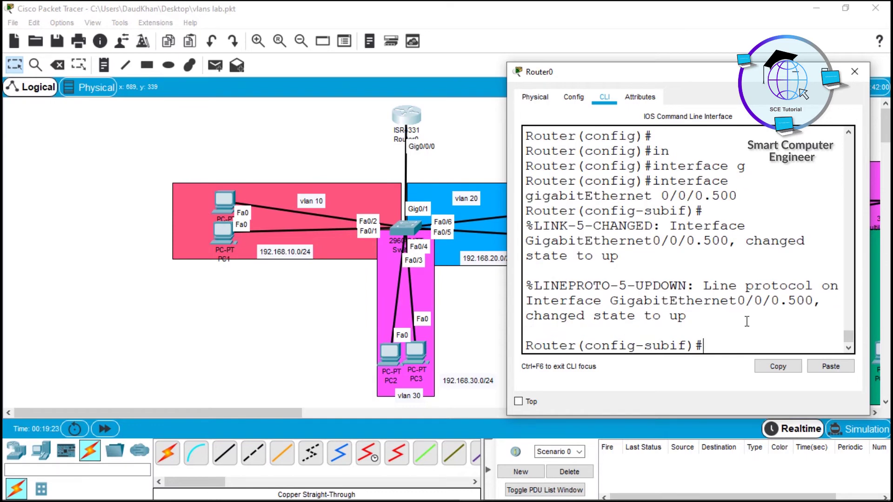
Set the subinterface's encapsulation to dot1Q with VLAN ID 30
type("denc")
key("BackSpace")
key("BackSpace")
key("BackSpace")
key("BackSpace")
type("ecnc")
key("Tab")
type("do")
key("Tab")
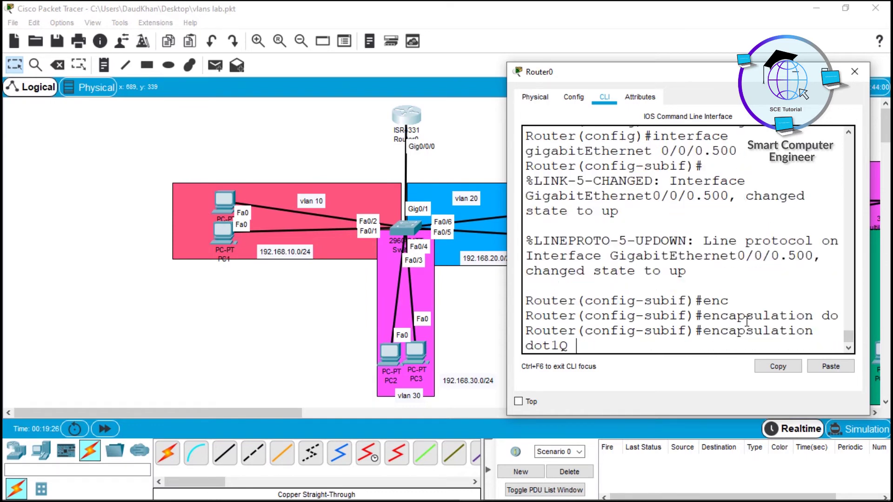
type("30")
key("Return")
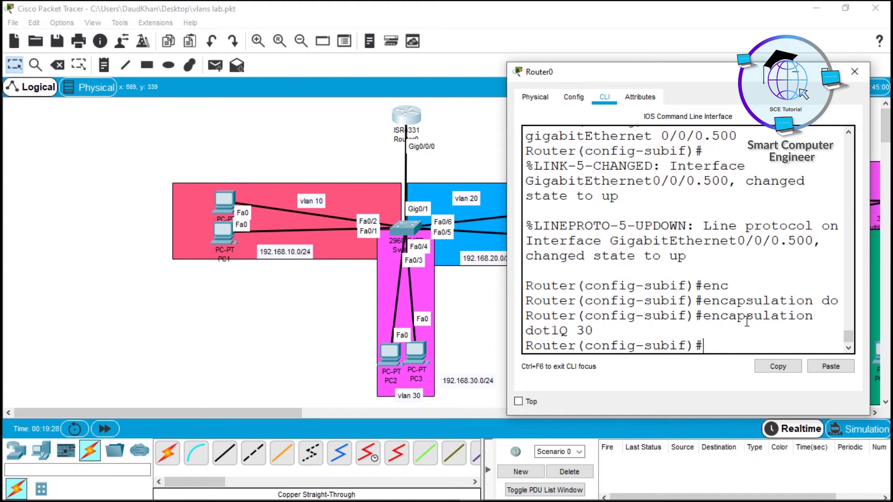
Assign IP address 192.168.30.1 with mask 255.255.255.0 to the subinterface and return to privileged mode
type("ip add")
key("Tab")
type("19")
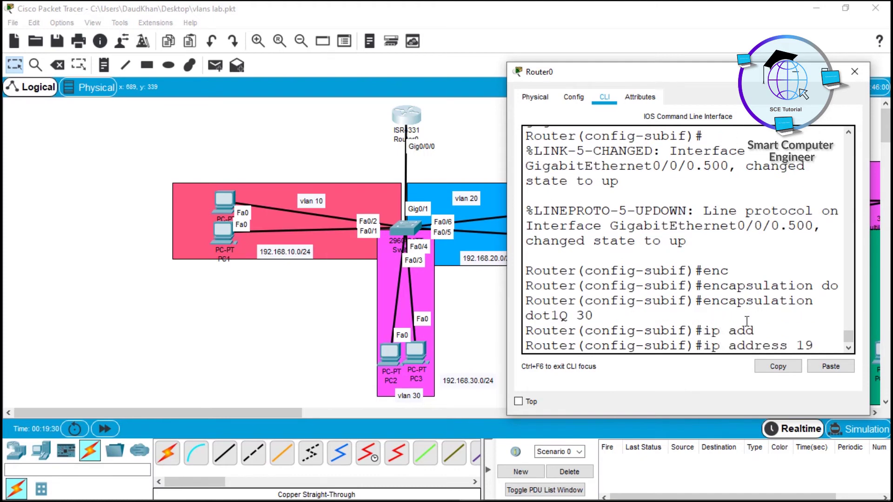
type("2.168.30.1 255.255.255.0")
key("Return")
type("end")
key("Return")
key("Return")
Show the router's brief IP interface summary, examine the subinterface entries and close the router window
type("show ip int")
key("Tab")
type("b")
key("Return")
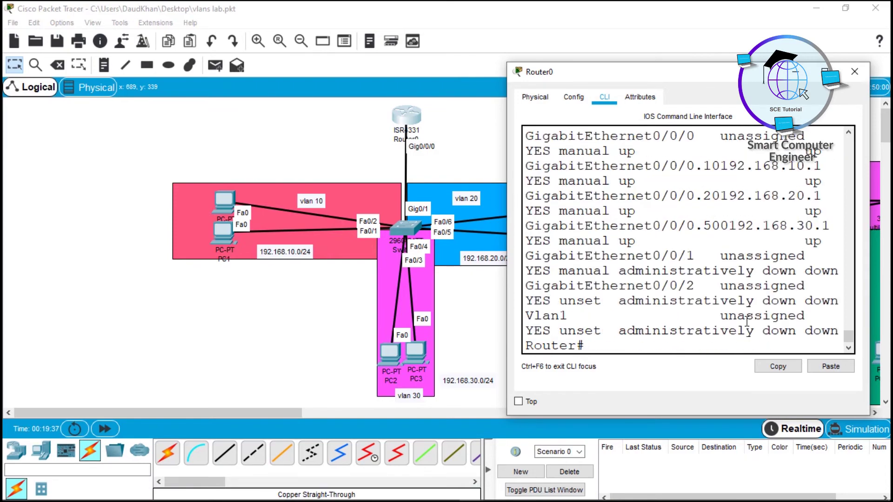
left_click(825, 71)
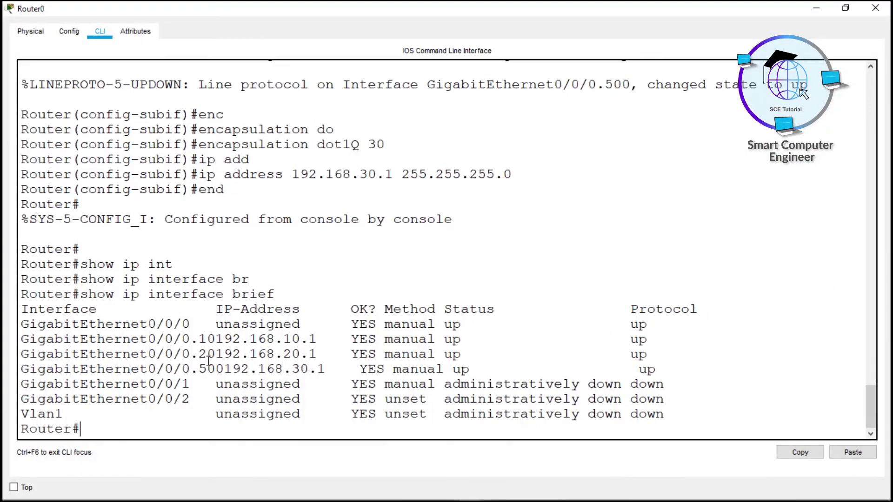
left_click_drag(21, 338, 664, 374)
left_click(845, 8)
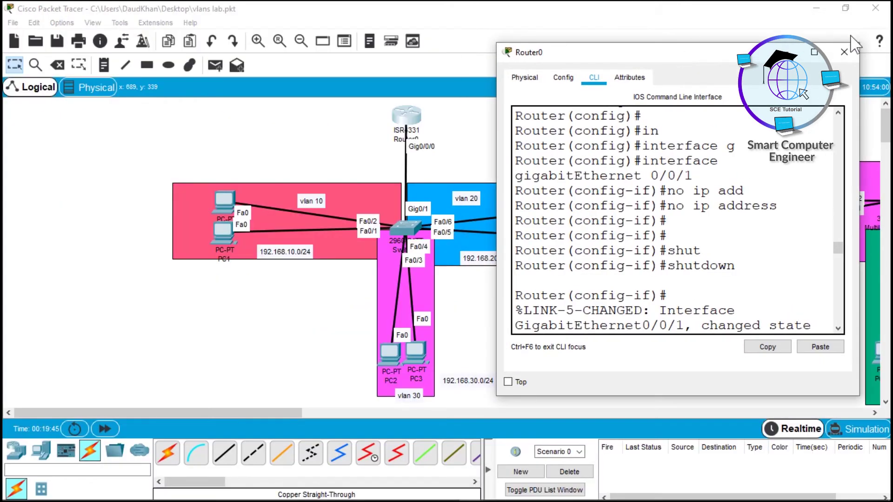
left_click(844, 52)
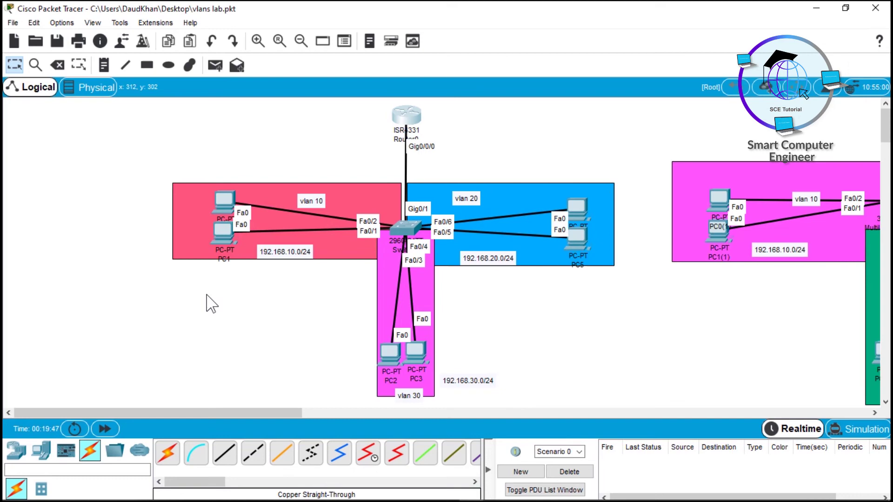
Ping the VLAN 10 gateway 192.168.10.1 from PC0's command prompt
left_click(218, 202)
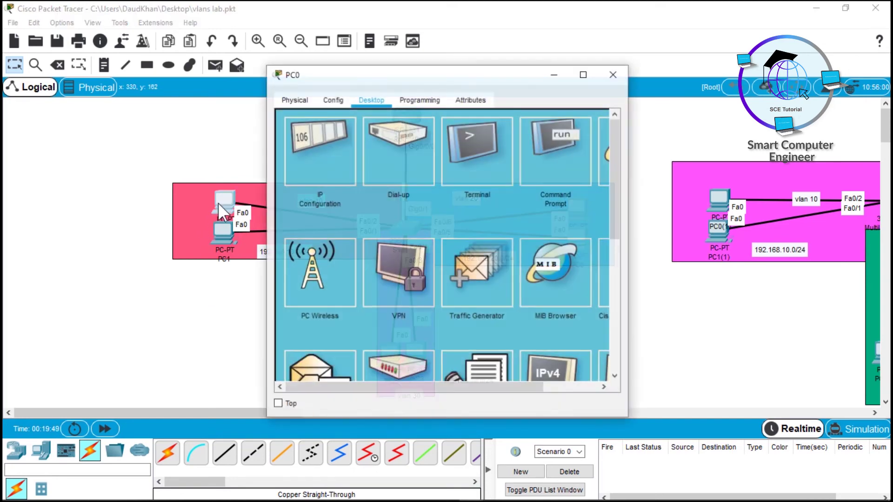
left_click(558, 140)
type("ping 19.2")
type("2")
type("68.10.1")
key("Return")
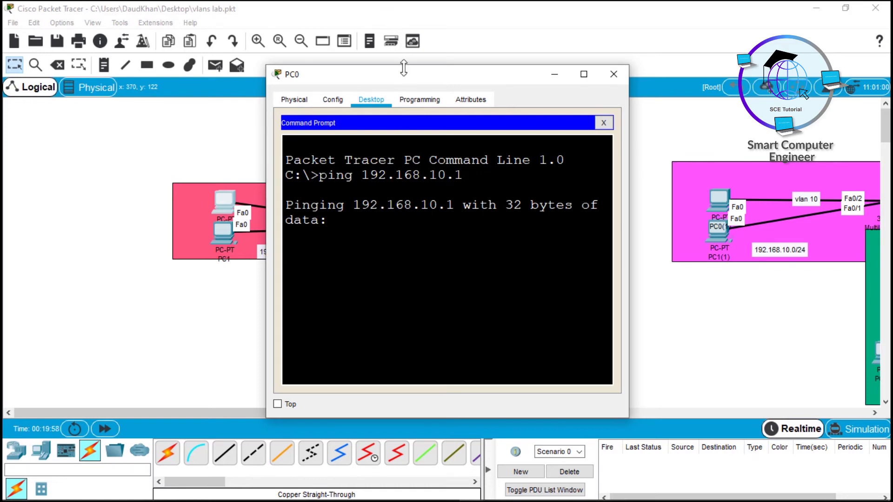
left_click_drag(406, 72, 593, 90)
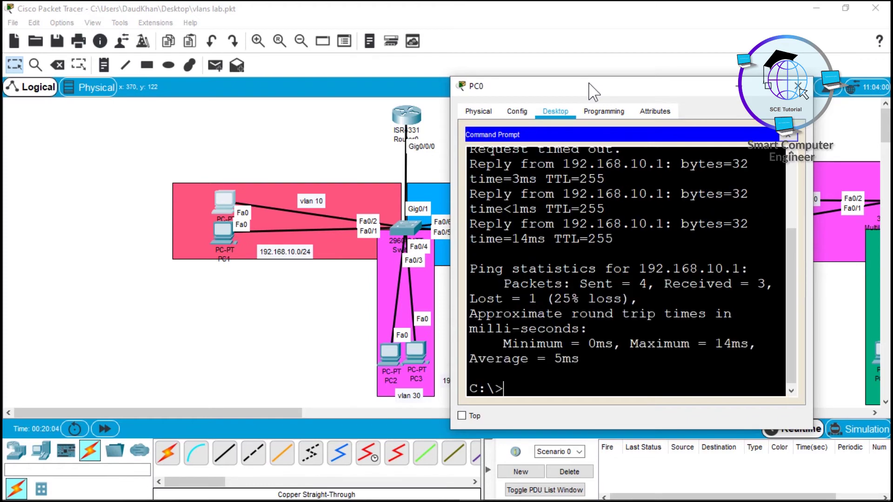
Ping the VLAN 20 host 192.168.20.2 from PC0 and examine the replies
key("Up")
key("BackSpace")
key("BackSpace")
key("BackSpace")
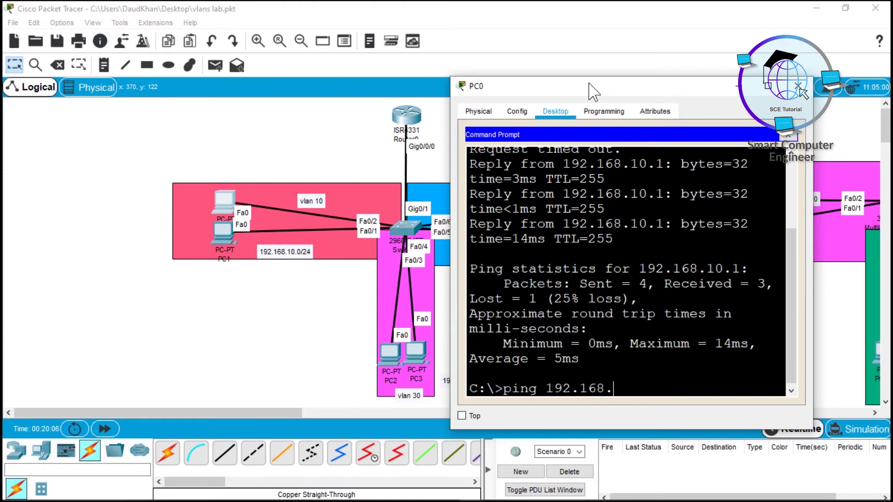
type("0.2")
key("Return")
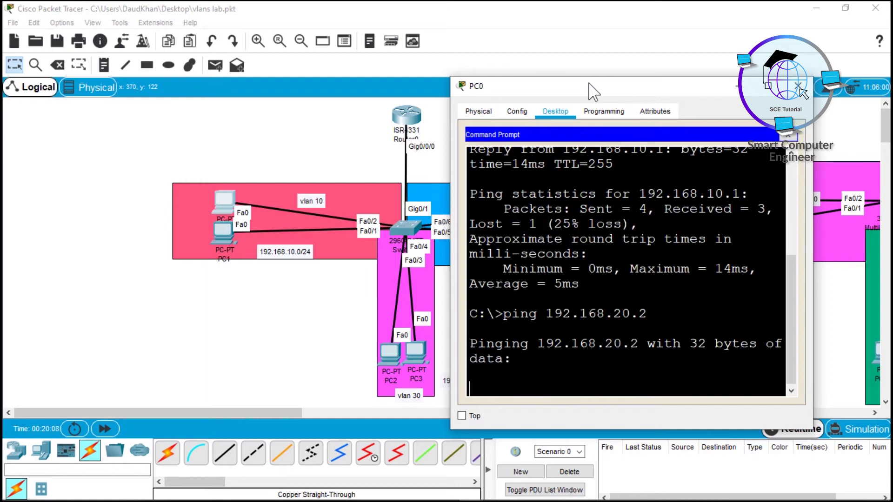
left_click_drag(609, 89, 288, 101)
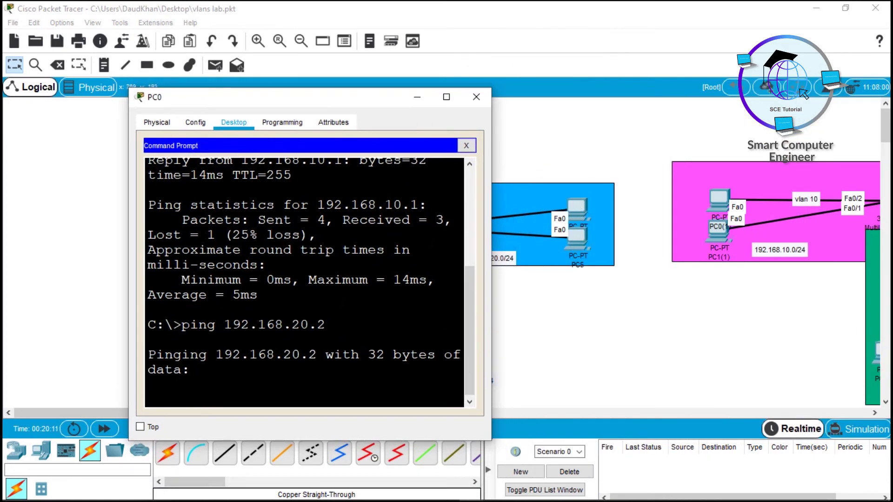
left_click(447, 97)
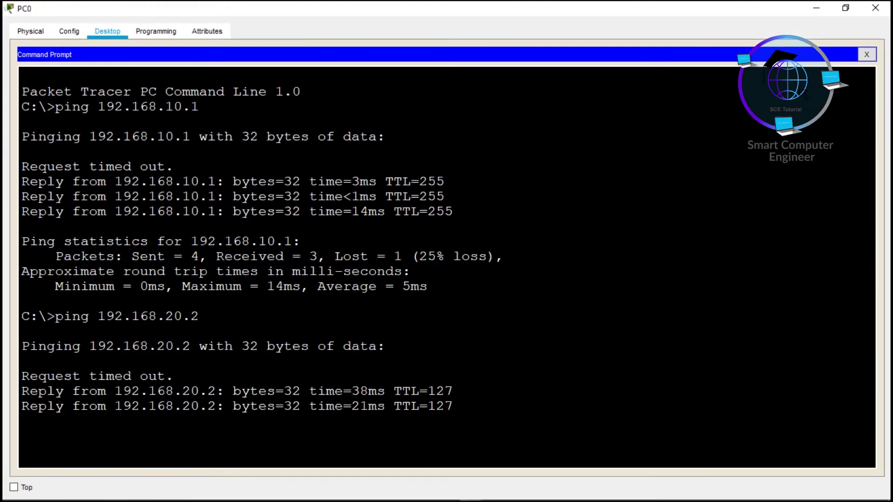
double_click(548, 7)
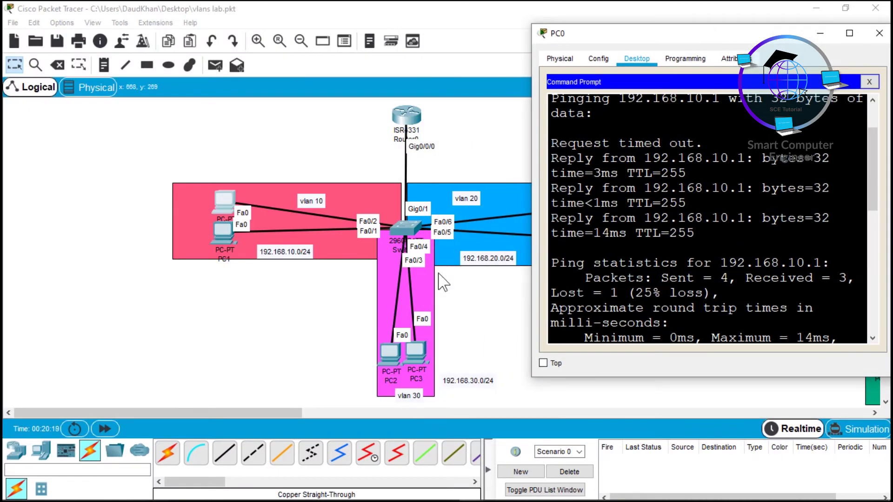
Configure PC2 with static IP address 192.168.30.2, subnet mask 255.255.255.0 and default gateway 192.168.30.1
left_click(390, 347)
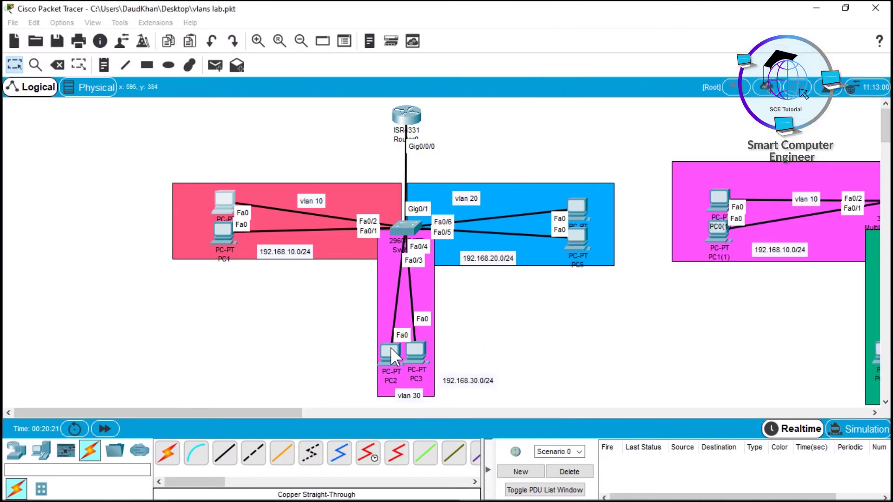
left_click(371, 99)
left_click(320, 151)
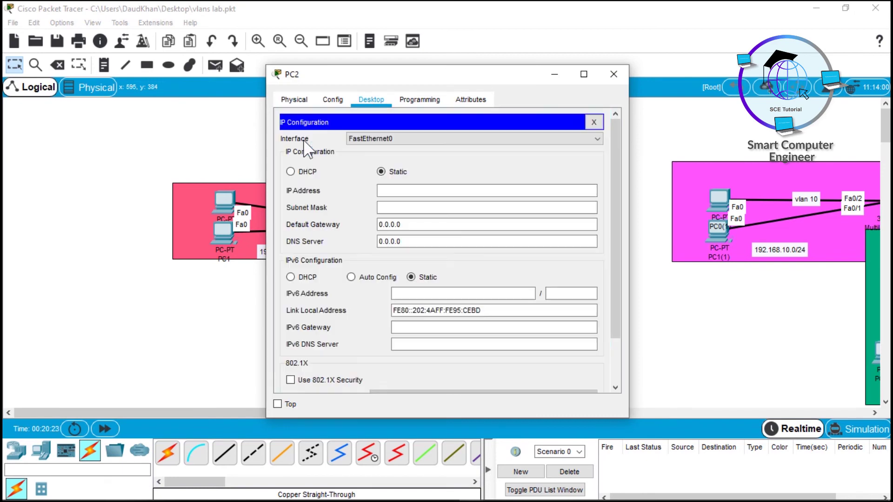
left_click(397, 191)
type("192.168.20.1")
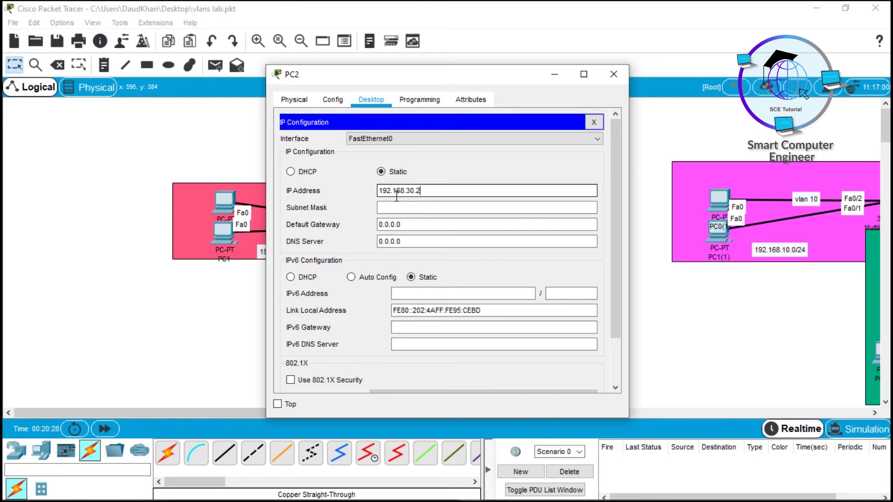
key("Tab")
key("Tab")
type("192.168.20.1")
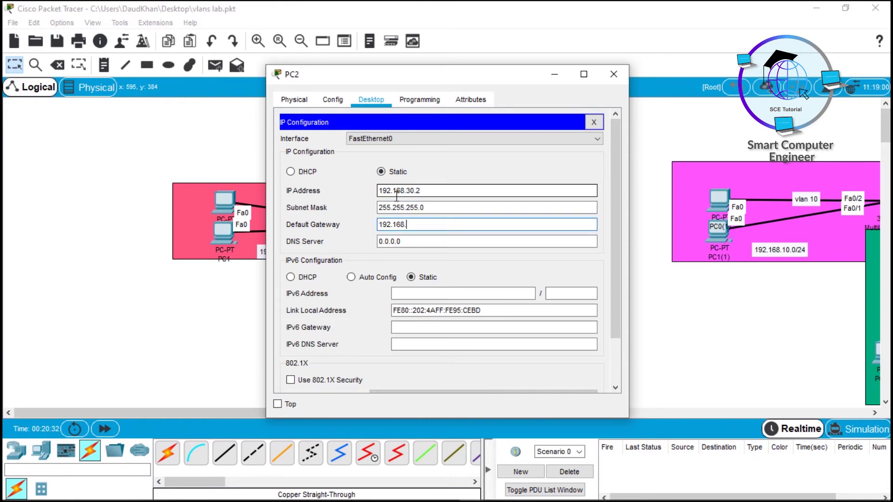
Copy PC2's gateway address, ping 192.168.30.1 from its command prompt and close the PC2 window
key("ctrl+a")
key("super+c")
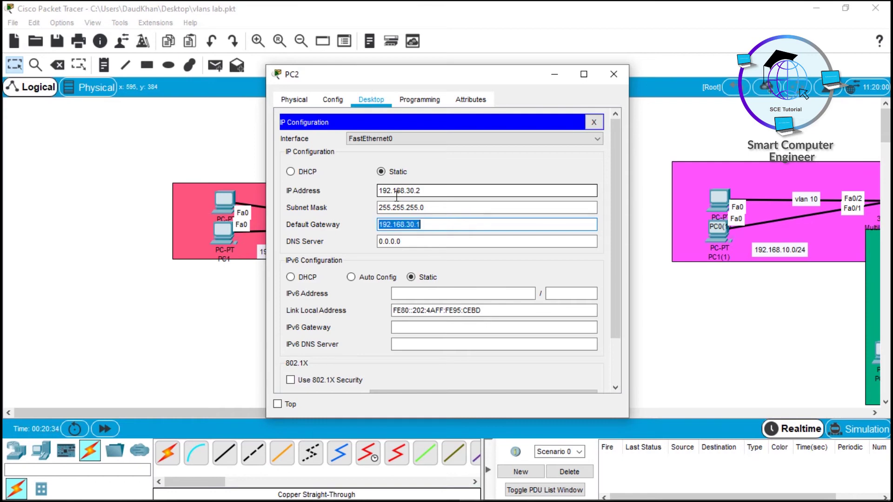
left_click(594, 122)
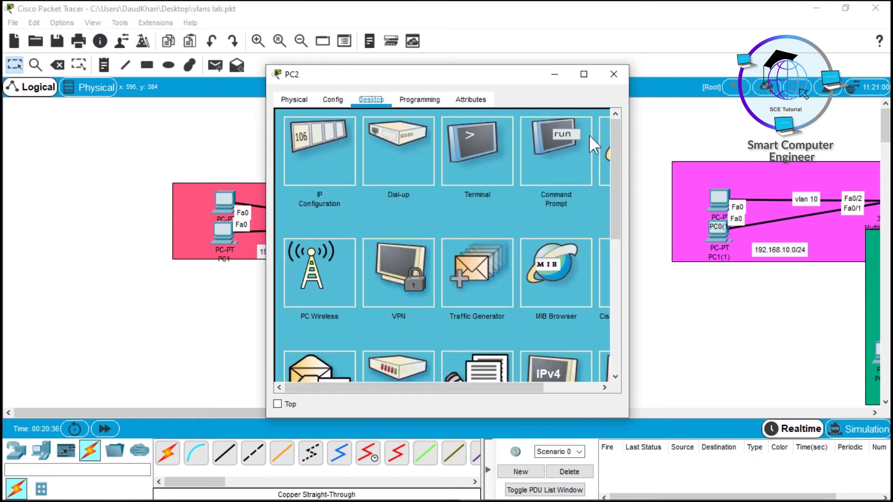
left_click(574, 157)
type("ping")
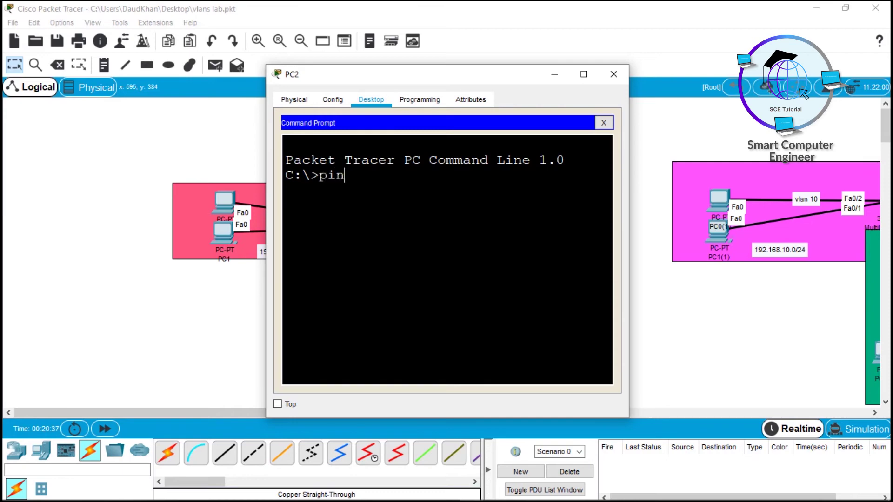
right_click(523, 177)
left_click(550, 197)
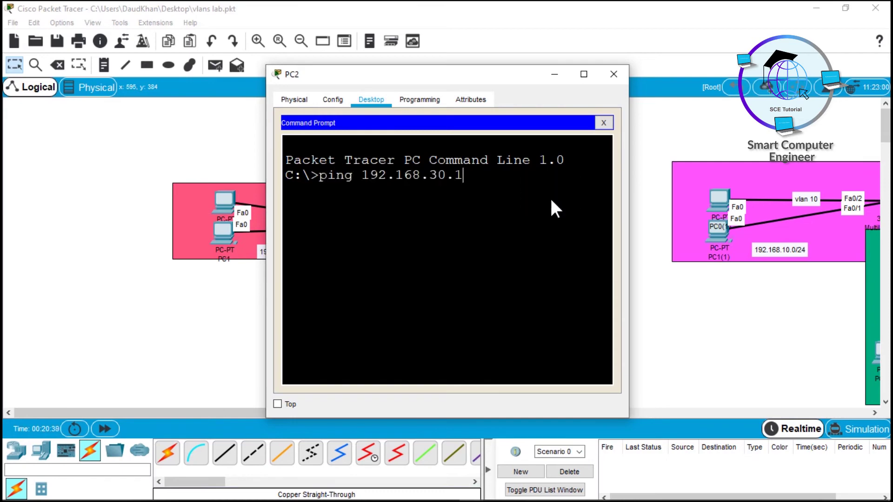
key("Return")
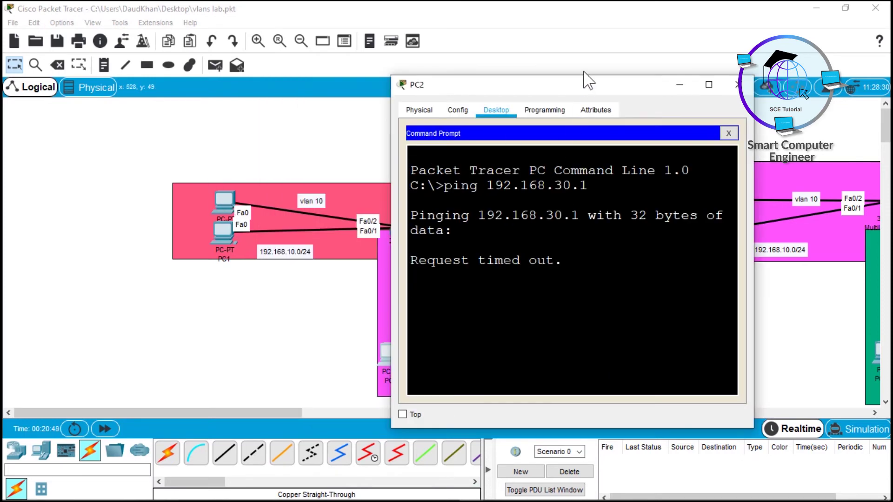
left_click_drag(576, 91, 657, 85)
left_click_drag(490, 247, 609, 287)
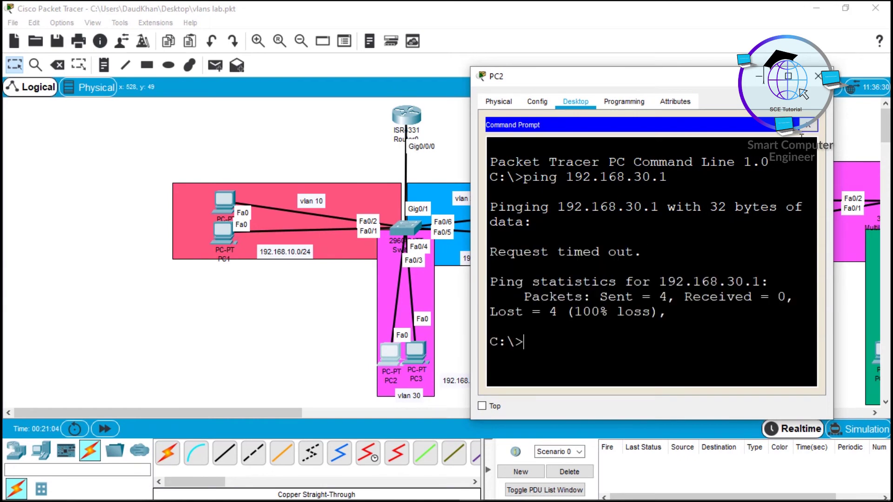
left_click(808, 124)
left_click(818, 76)
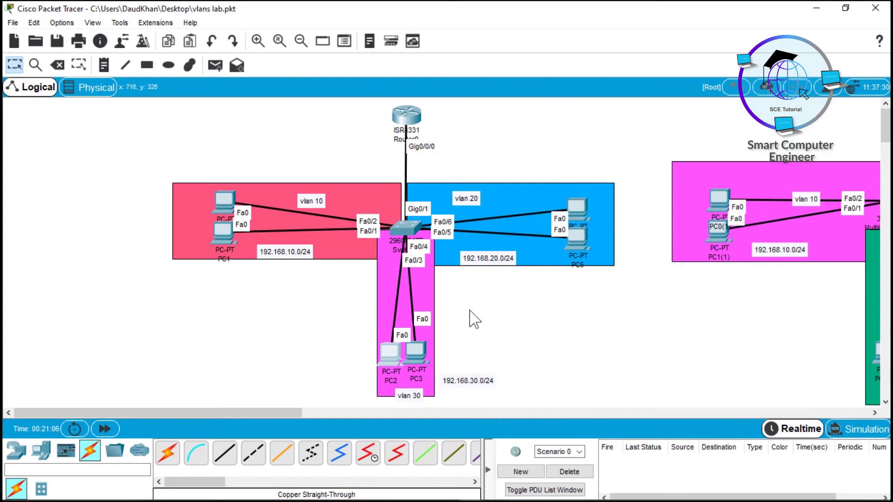
Show the brief VLAN list on Switch0 and examine the entries for VLANs 10 and 20
left_click(409, 225)
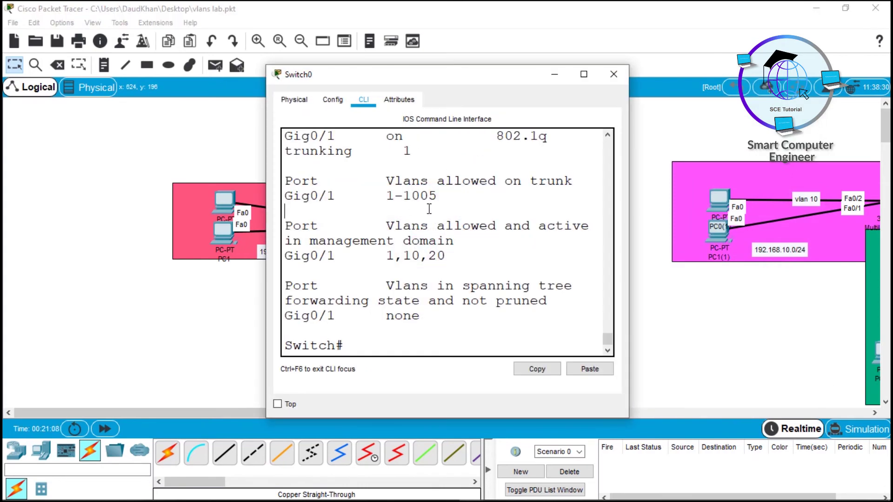
left_click_drag(433, 75, 649, 89)
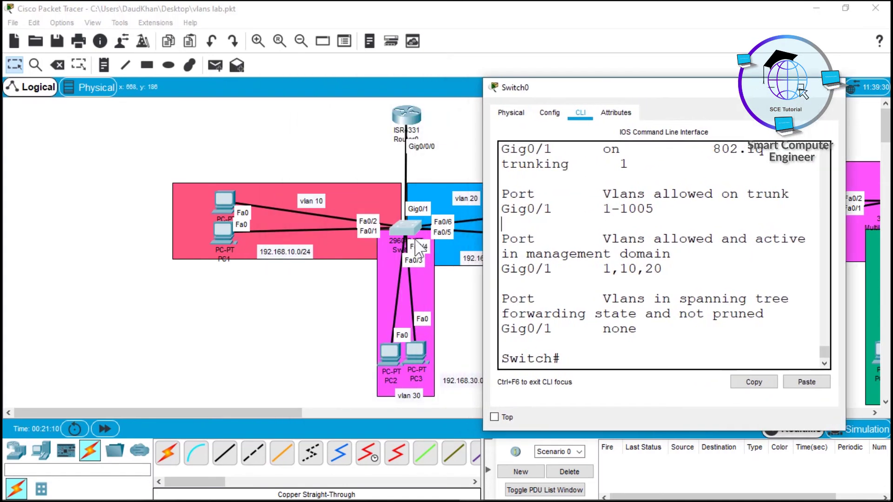
left_click(598, 269)
key("Return")
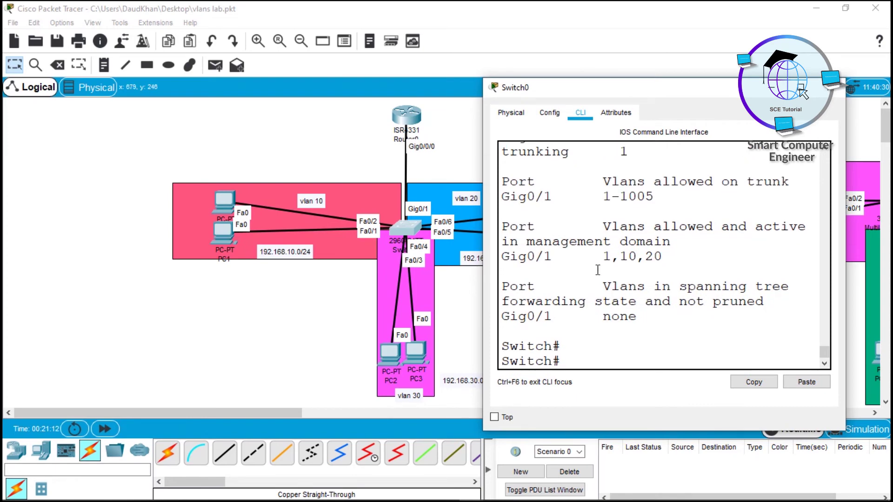
key("super+Up")
type("show vl")
key("Tab")
type("br")
key("Tab")
key("Return")
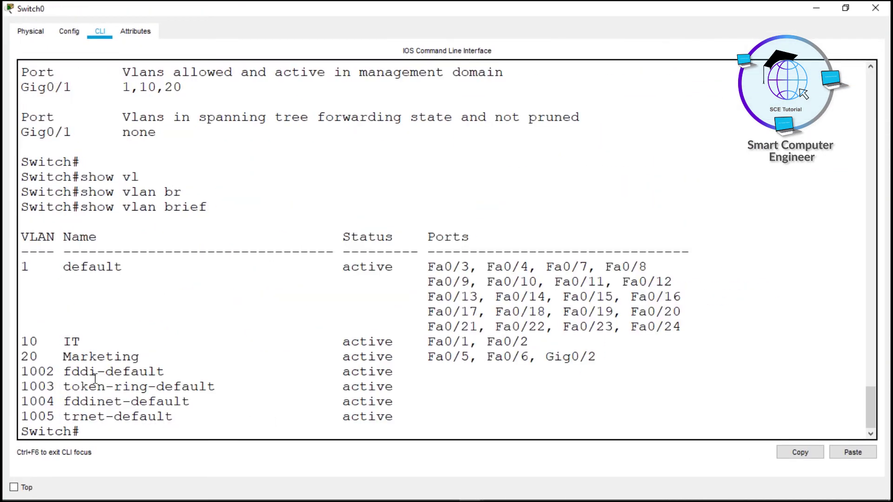
left_click_drag(22, 336, 47, 362)
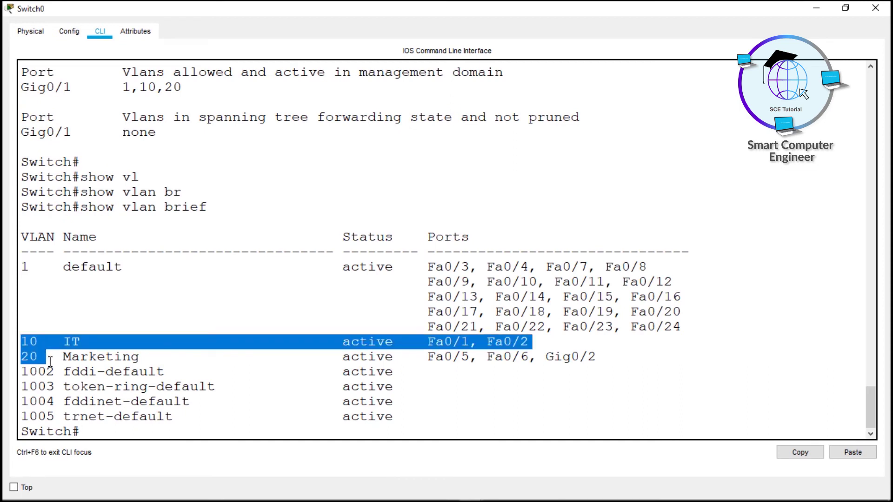
Check which ports belong to the default VLAN and enter global configuration mode on Switch0
left_click_drag(427, 267, 531, 266)
left_click(445, 386)
key("Return")
key("Return")
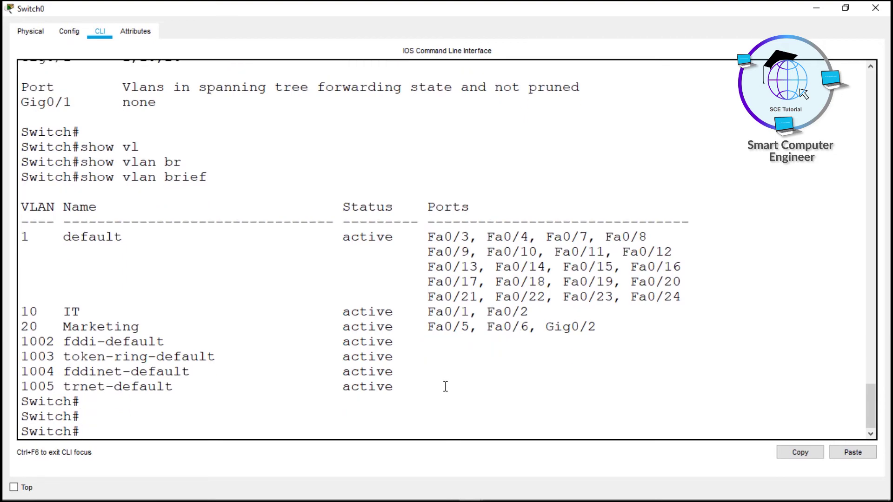
type("conf t")
key("Return")
key("Return")
key("Return")
key("Return")
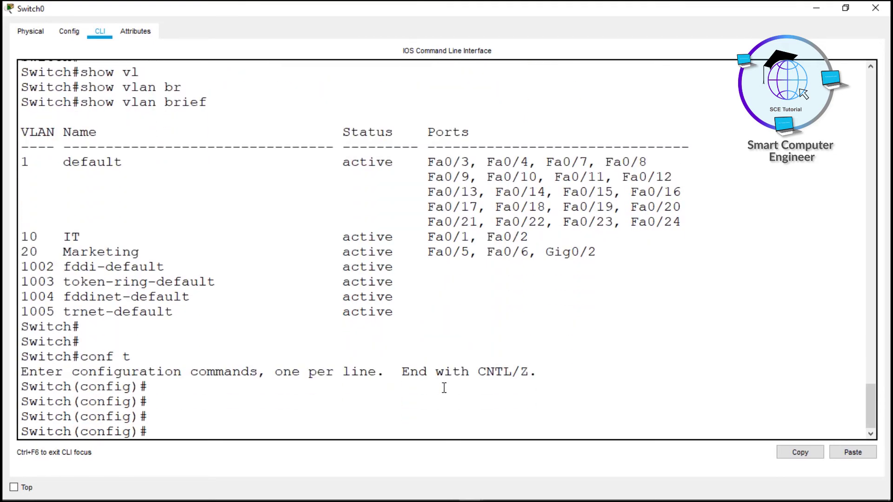
Select the interface range FastEthernet 0/3-4 for configuration
type("in")
key("Tab")
type("r")
key("Tab")
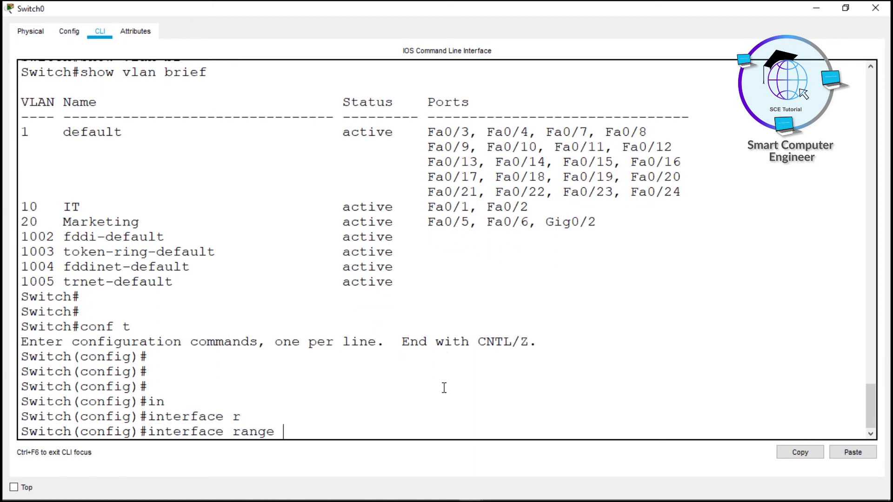
type("fa")
key("Tab")
type("0/")
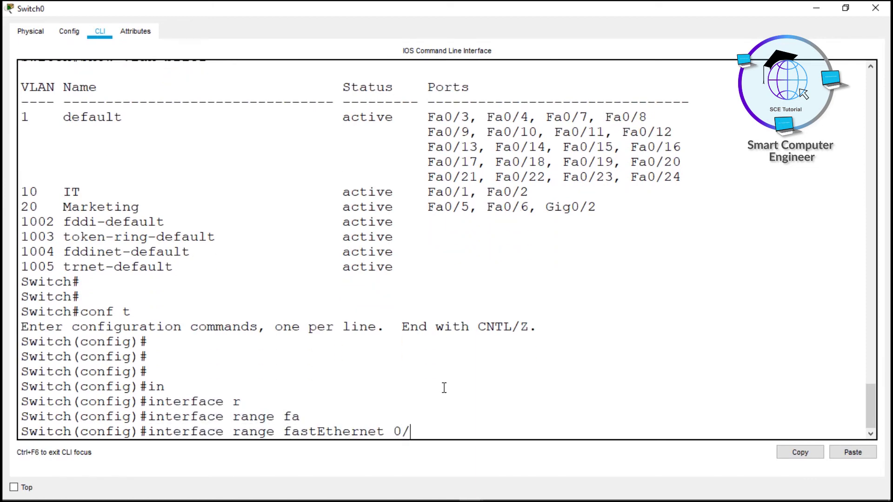
type("3-4")
key("Return")
Set the selected port range to switchport access mode
type("sw")
key("Tab")
type("mod")
key("Tab")
type("acc")
key("Tab")
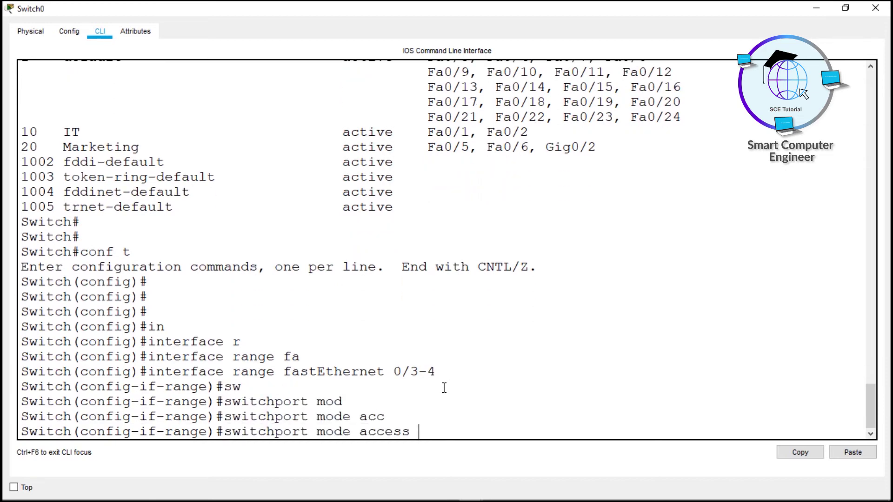
key("Return")
Assign FastEthernet 0/3-4 to access VLAN 30 and review the switch's response
type("sw")
key("Tab")
type("acc")
key("Tab")
type("vl")
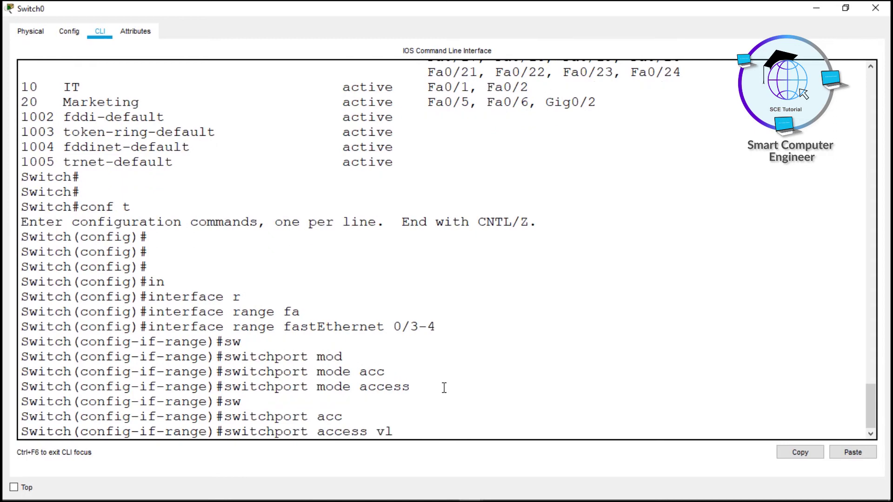
key("Tab")
type("30")
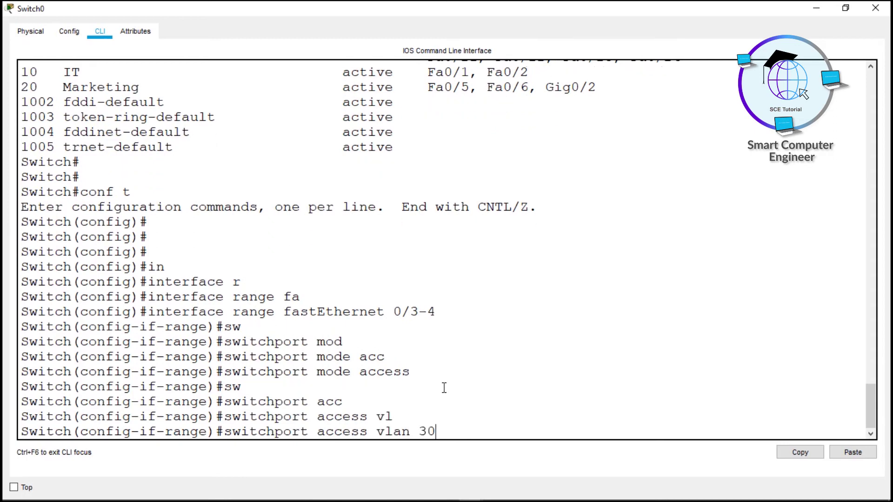
mouse_move(421, 422)
left_mouse_down()
mouse_move(437, 433)
mouse_move(422, 432)
left_mouse_up()
left_click(440, 432)
key("Return")
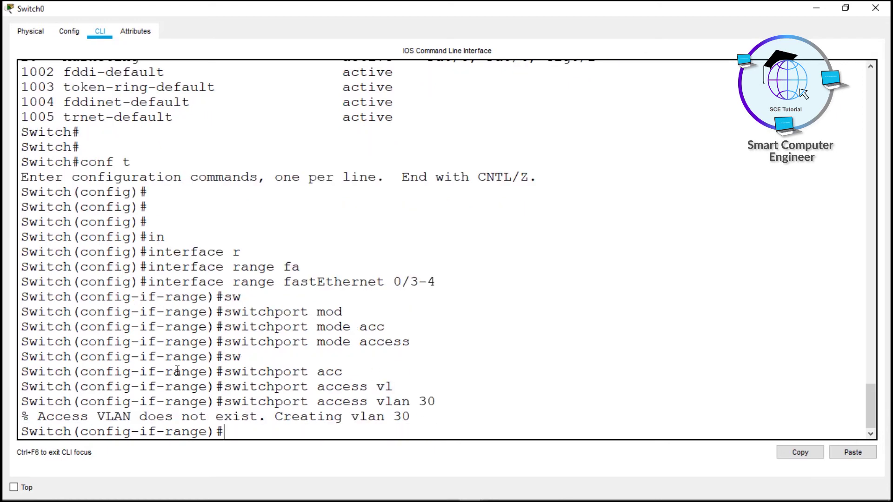
left_click_drag(37, 416, 420, 418)
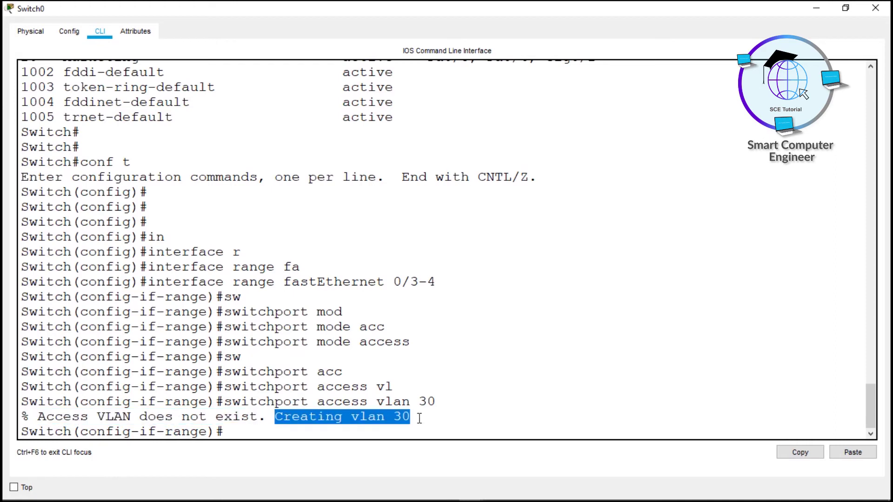
left_click(400, 426)
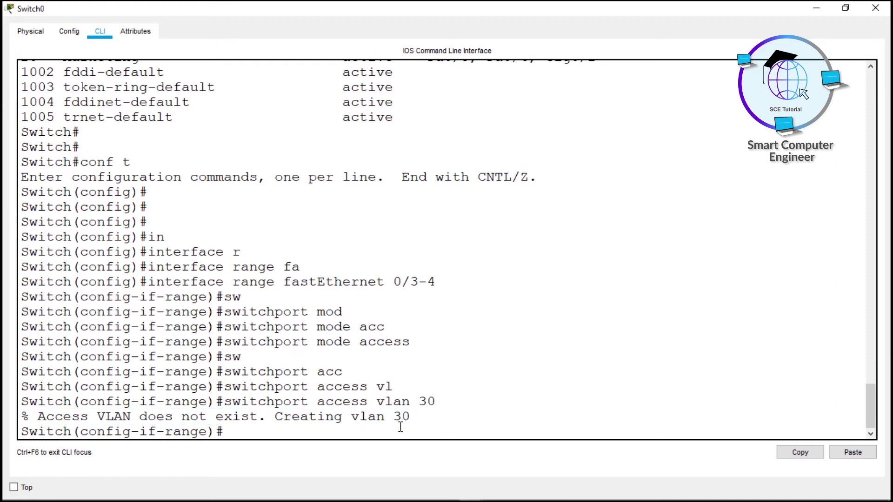
Show the brief VLAN list from interface configuration mode and examine the VLAN 30 name and ports
key("Return")
key("Return")
type("do show vlan br")
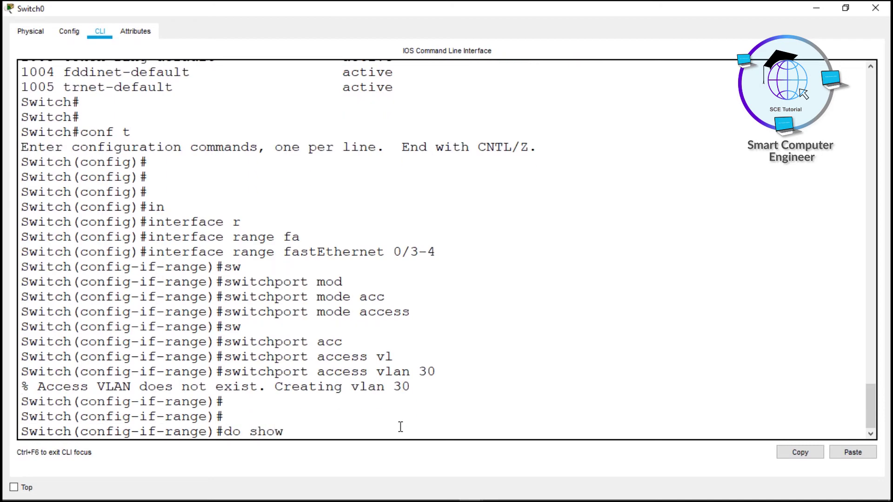
key("Tab")
type("br")
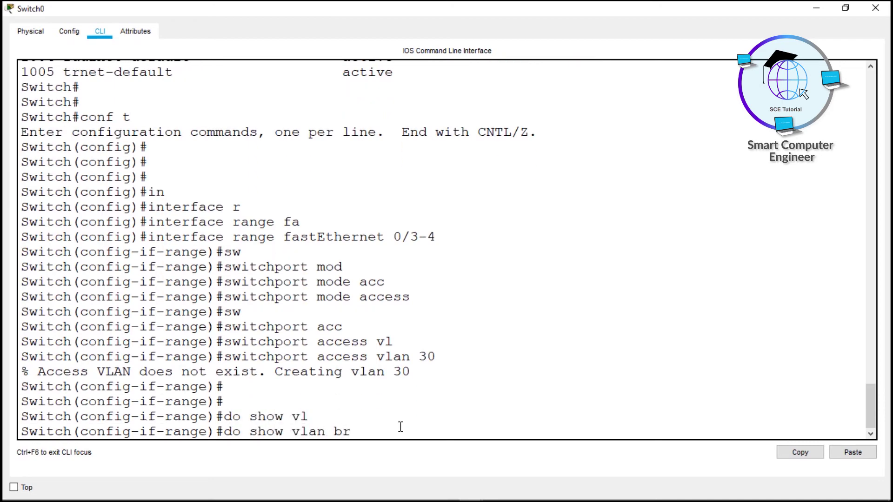
key("Return")
left_click_drag(22, 357, 530, 358)
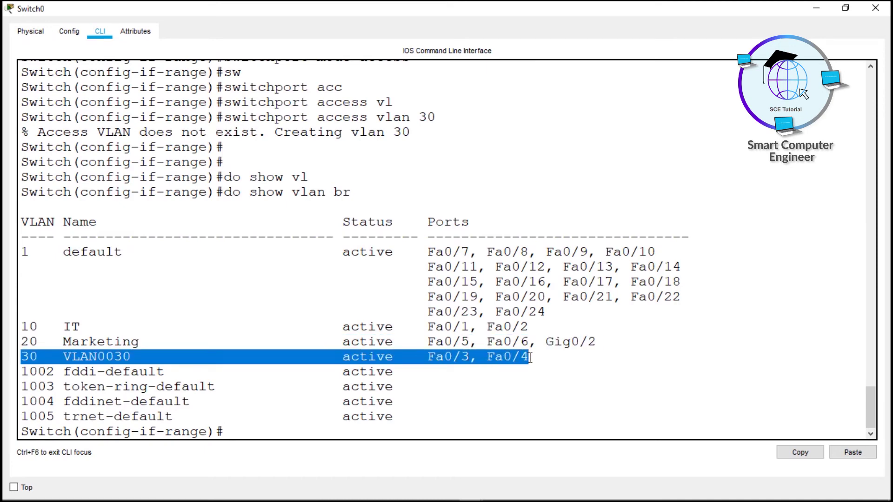
left_click_drag(66, 354, 117, 356)
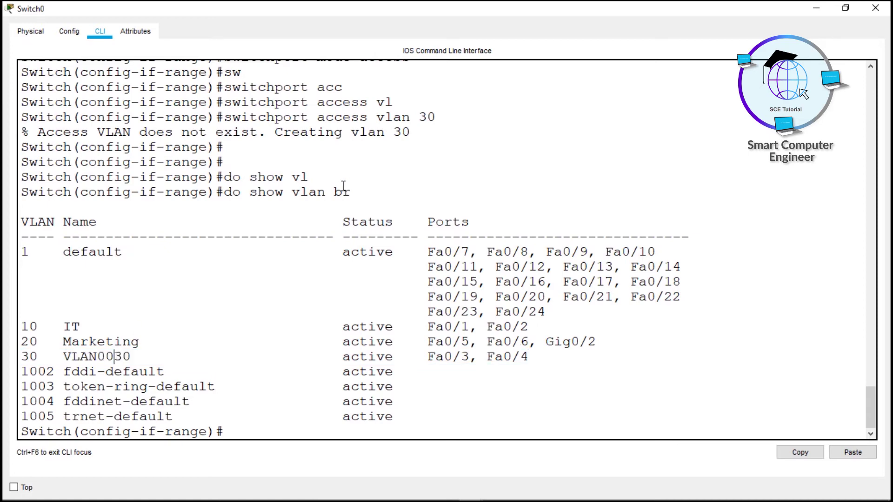
Try to set the name CS from interface-range configuration mode
key("Return")
key("Return")
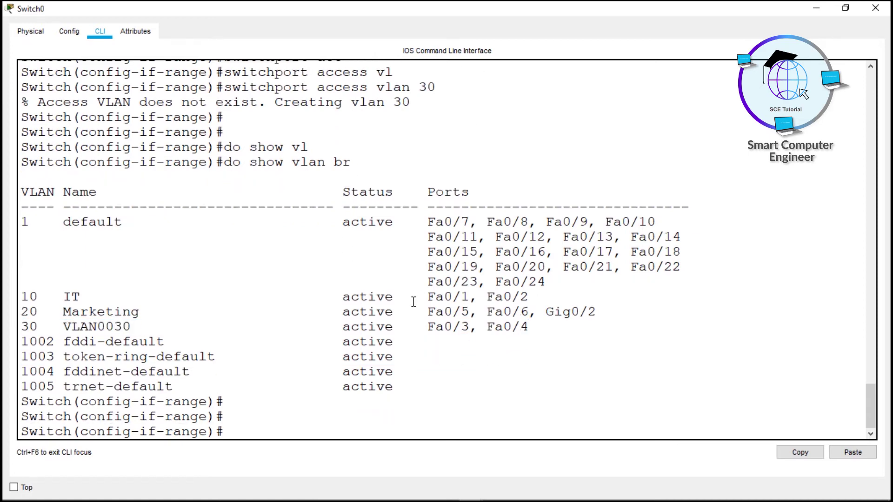
type("name CS")
key("Return")
Return to global configuration mode, enter VLAN 30 and name it CS
type("exit")
key("Return")
key("Return")
key("Return")
key("Return")
key("Return")
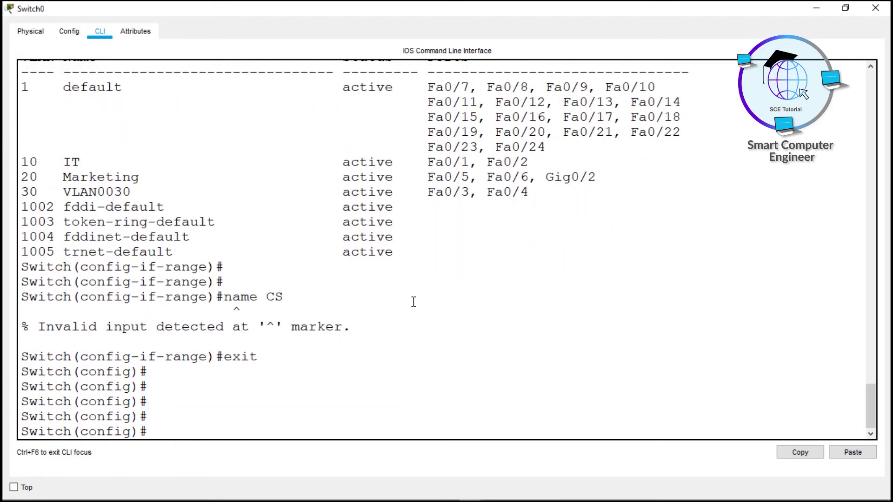
type("vl")
key("Tab")
type("30")
key("Return")
type("name CS")
key("Return")
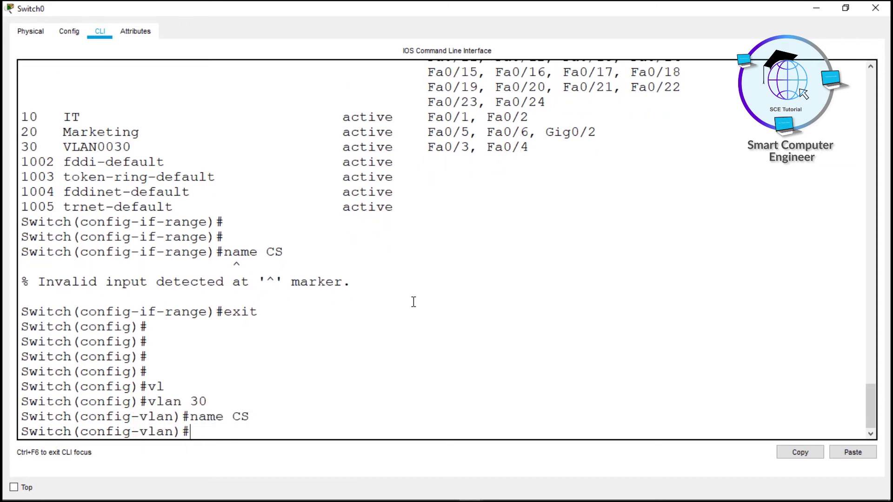
Leave configuration mode, show the brief VLAN list to check the VLAN 30 entry, and close the Switch0 window
type("end")
key("Return")
key("Return")
type("show vl")
key("Tab")
type("br")
key("Tab")
key("Return")
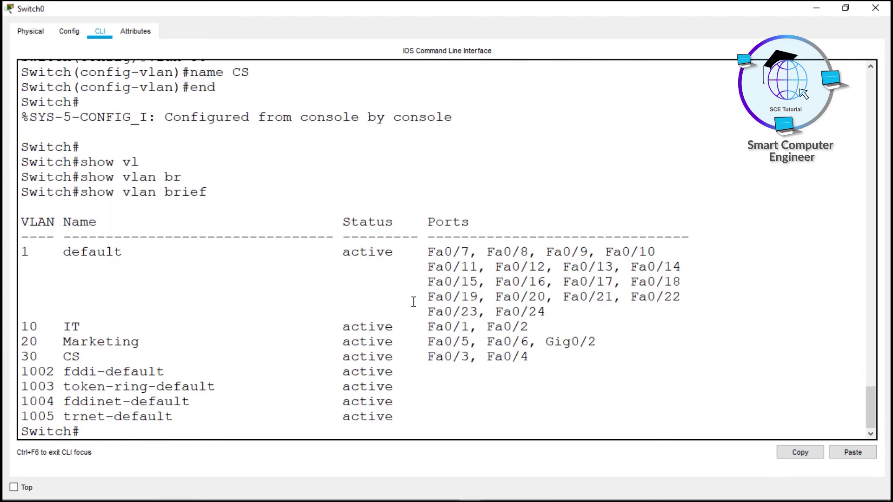
left_click_drag(20, 358, 548, 358)
left_click(875, 9)
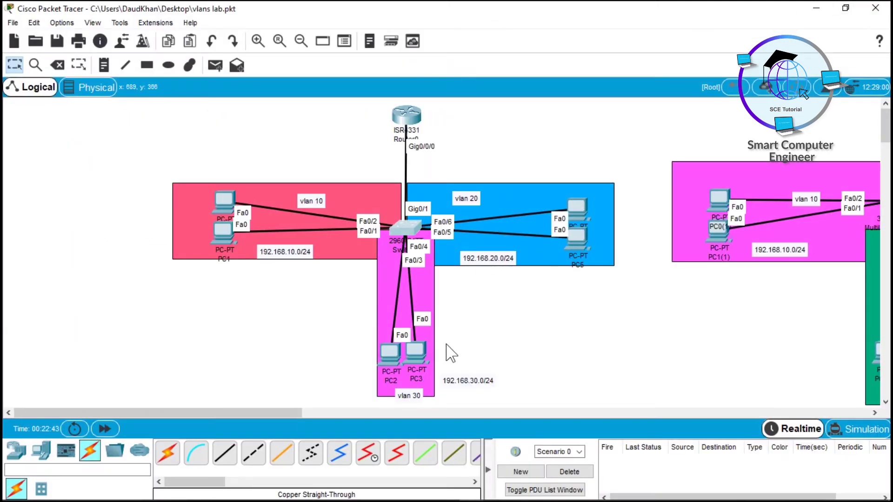
Ping the gateway 192.168.30.1 again from PC2's command prompt and stop the ping after checking the replies
left_click(393, 353)
left_click(288, 139)
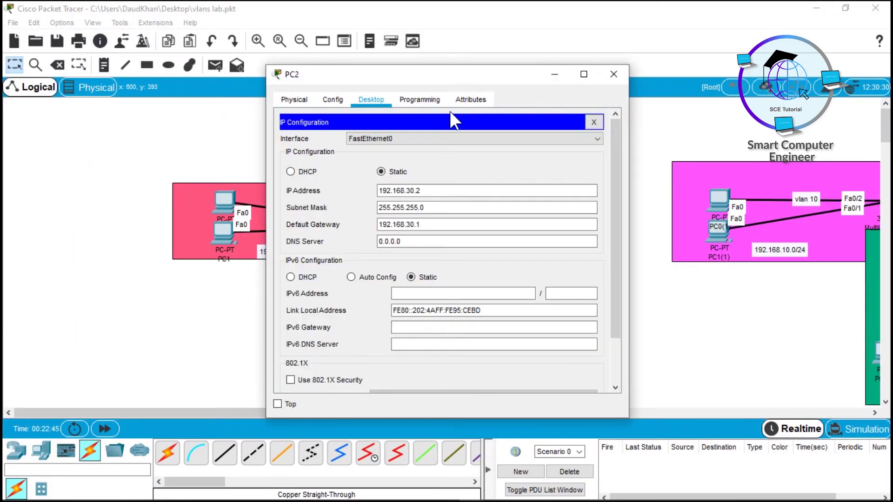
left_click(601, 122)
left_click(554, 151)
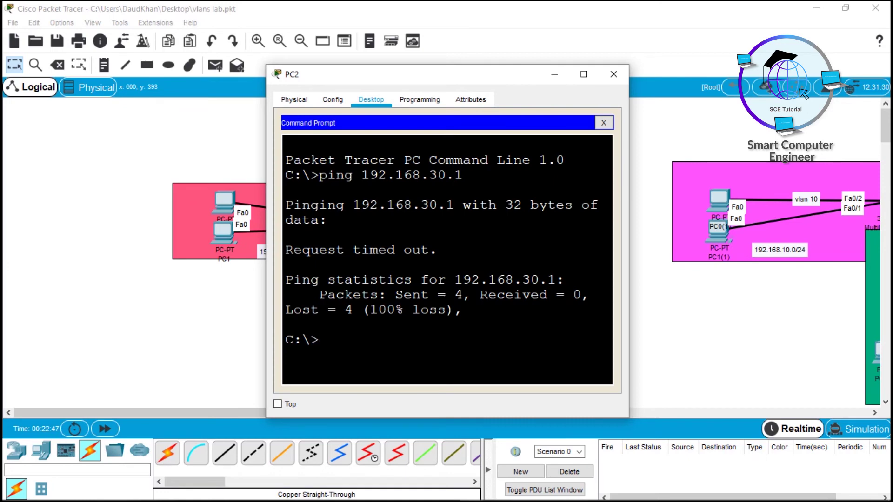
key("Up")
key("Return")
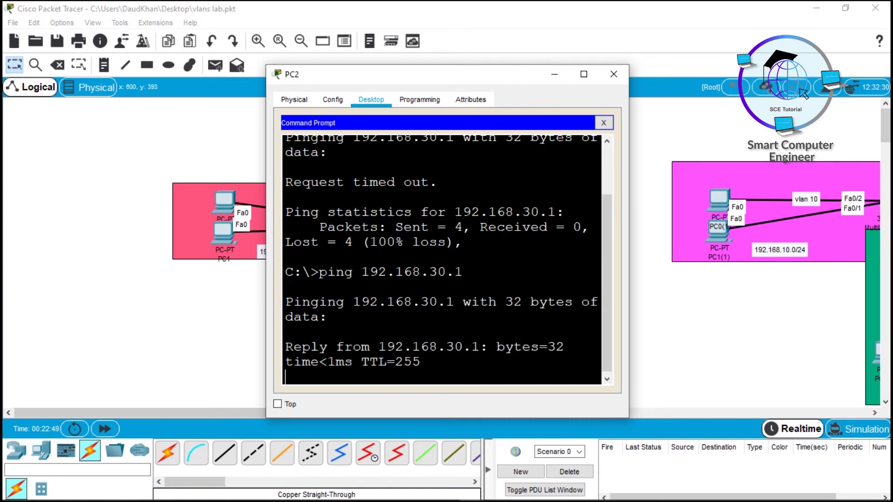
key("ctrl+c")
Ping the VLAN 10 host 192.168.10.2 from PC2, check the replies and close the PC2 window
key("Up")
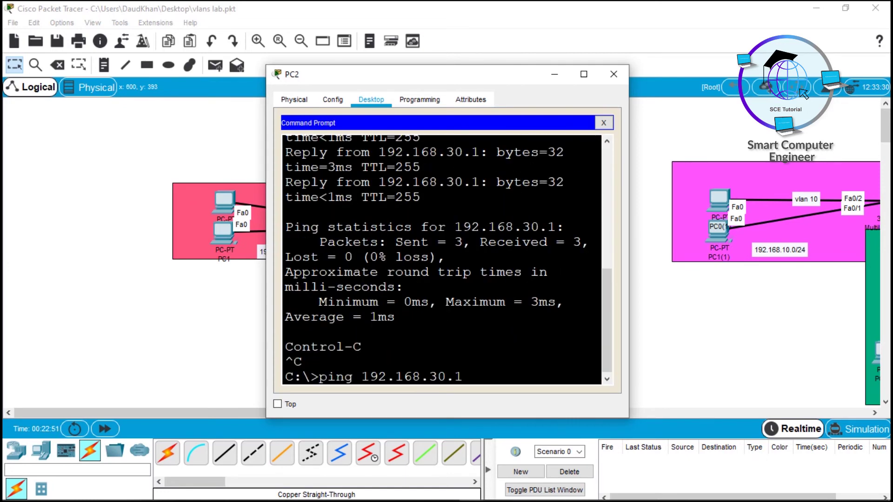
key("BackSpace")
key("BackSpace")
key("BackSpace")
type("20.")
key("BackSpace")
key("BackSpace")
key("BackSpace")
key("BackSpace")
type(".10.2")
key("Return")
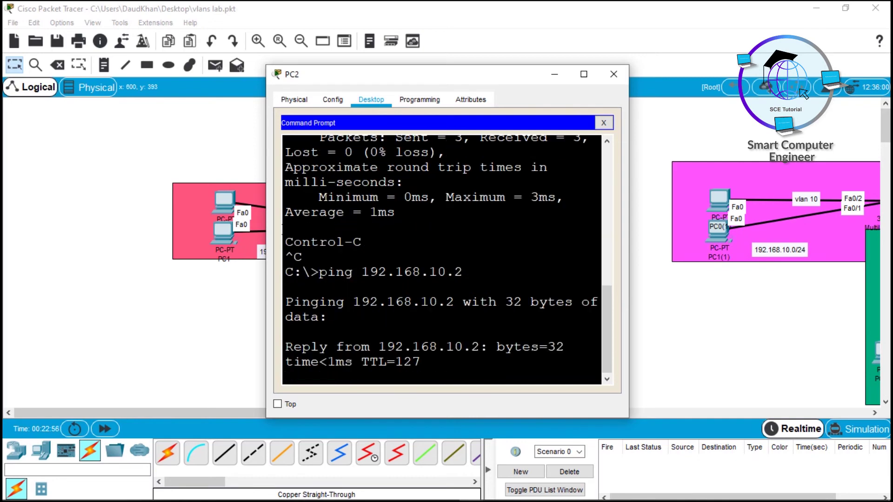
left_click_drag(370, 318, 412, 347)
left_click(614, 74)
left_click_drag(353, 163, 439, 173)
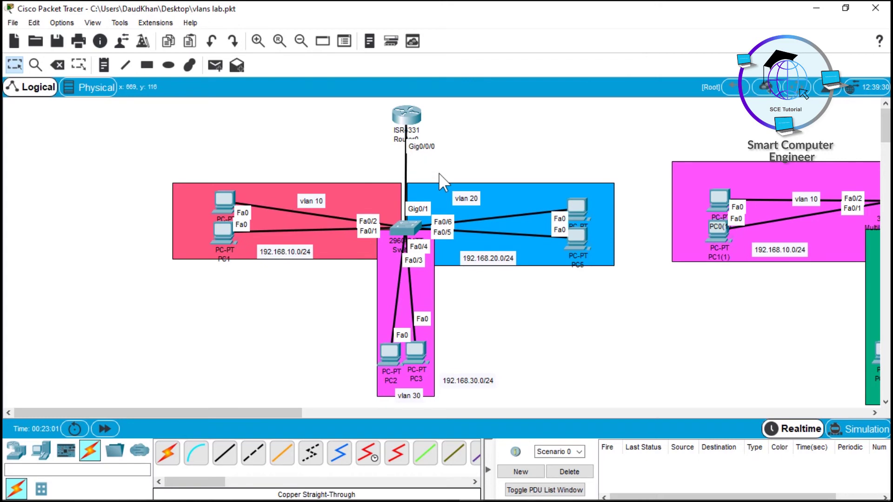
left_click_drag(275, 156, 566, 283)
left_click(521, 311)
left_click_drag(381, 161, 426, 171)
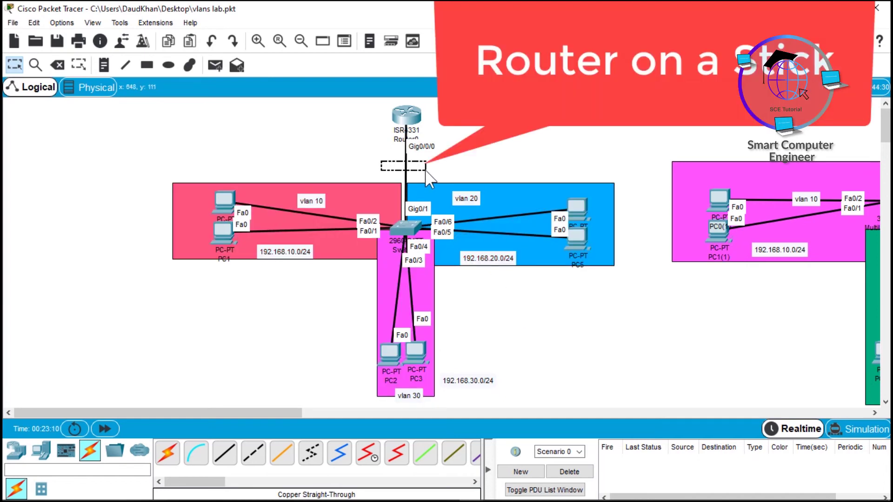
left_click_drag(426, 171, 426, 171)
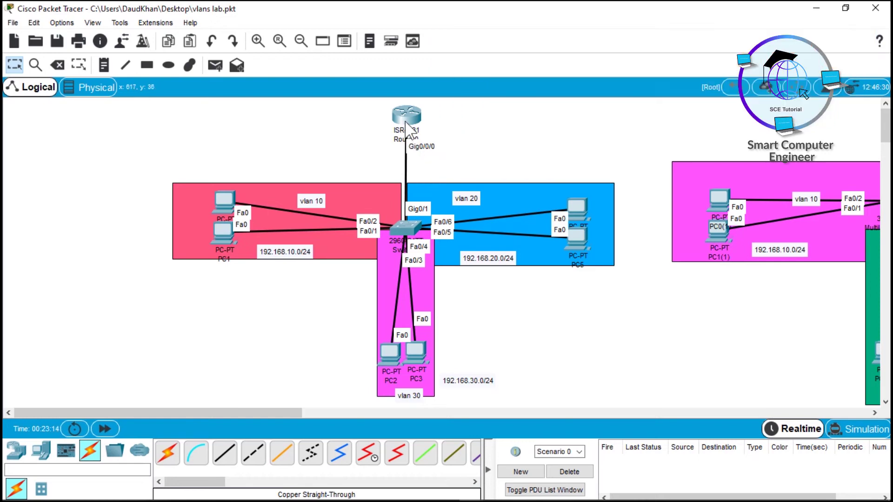
left_click_drag(405, 122, 406, 118)
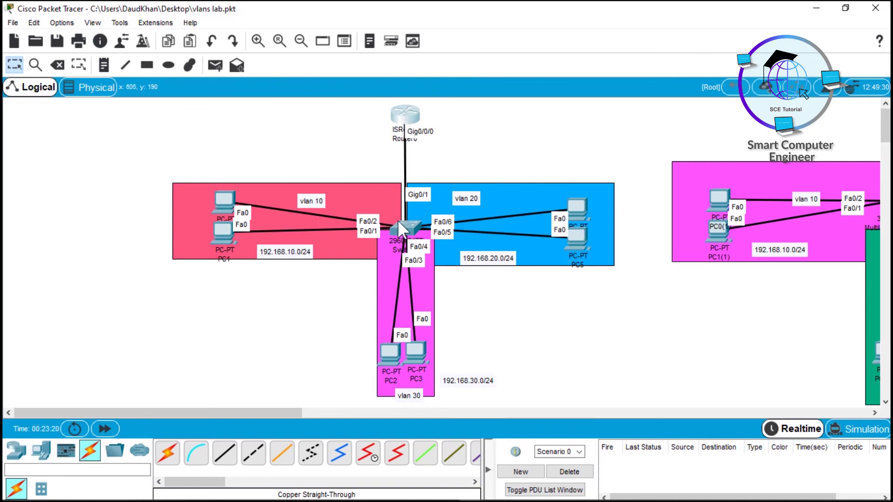
Delete Router0 from the workspace and leave delete mode
mouse_move(403, 219)
left_click_drag(371, 108, 439, 131)
mouse_move(403, 122)
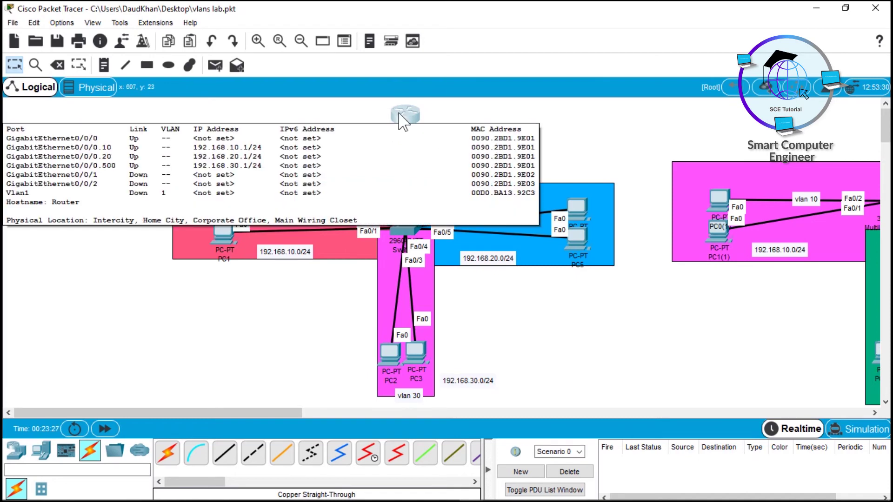
key("Delete")
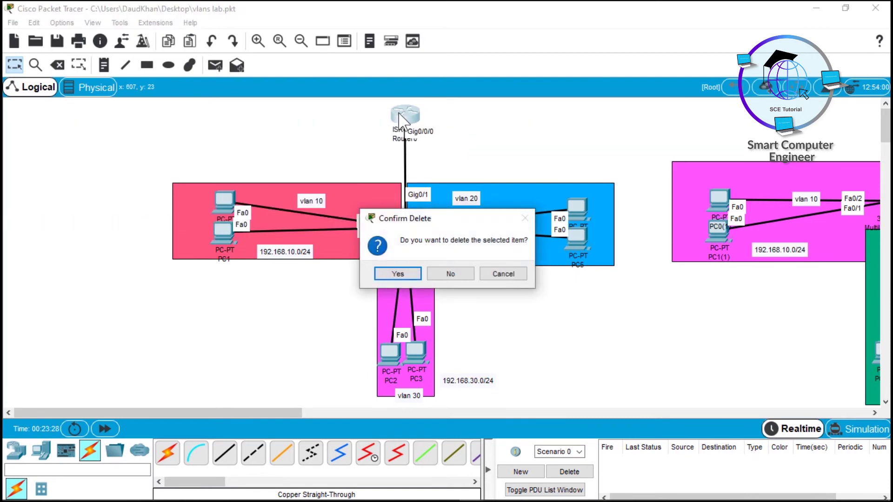
left_click(405, 274)
key("Escape")
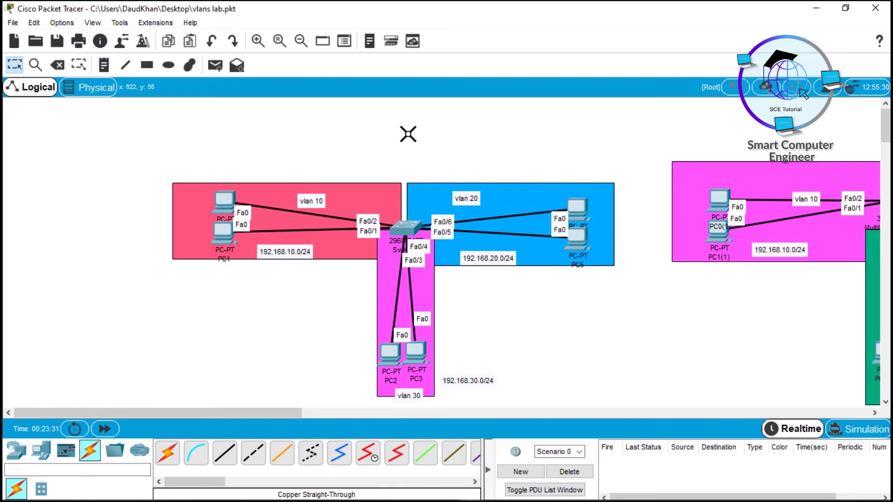
Show the switch models available among the network devices
left_click(18, 452)
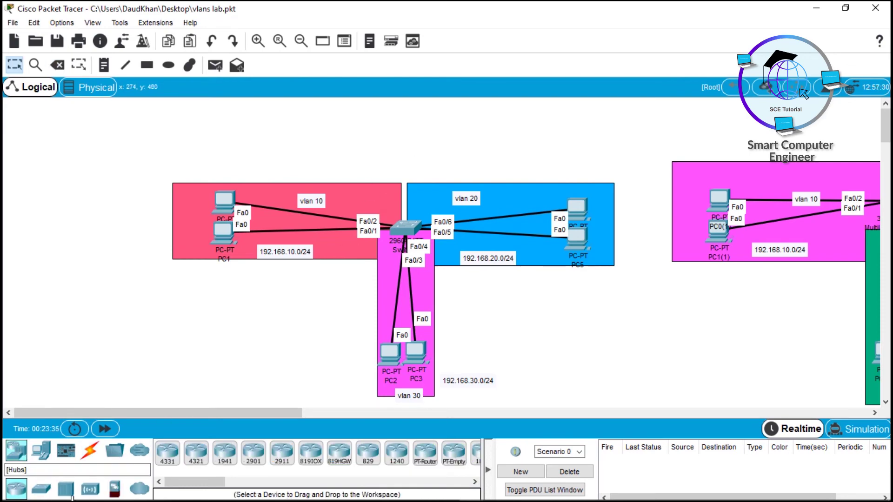
left_click(41, 488)
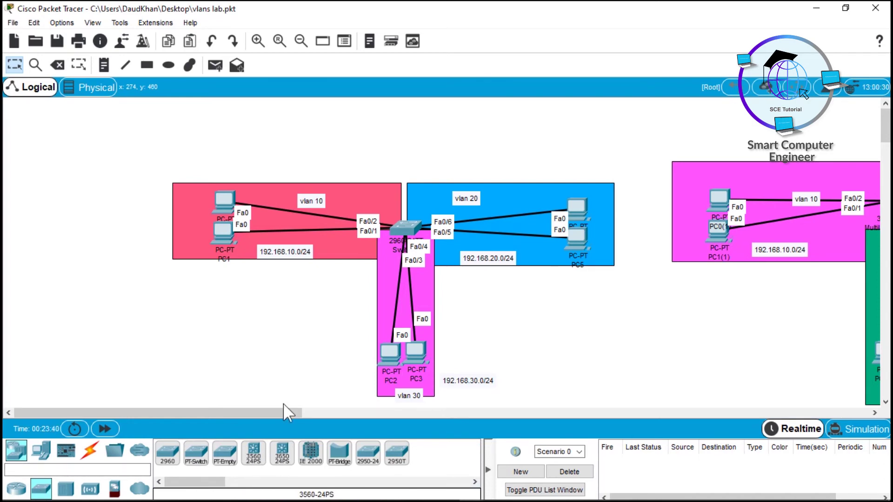
Open Switch0's command line and enter global configuration mode
left_click(406, 226)
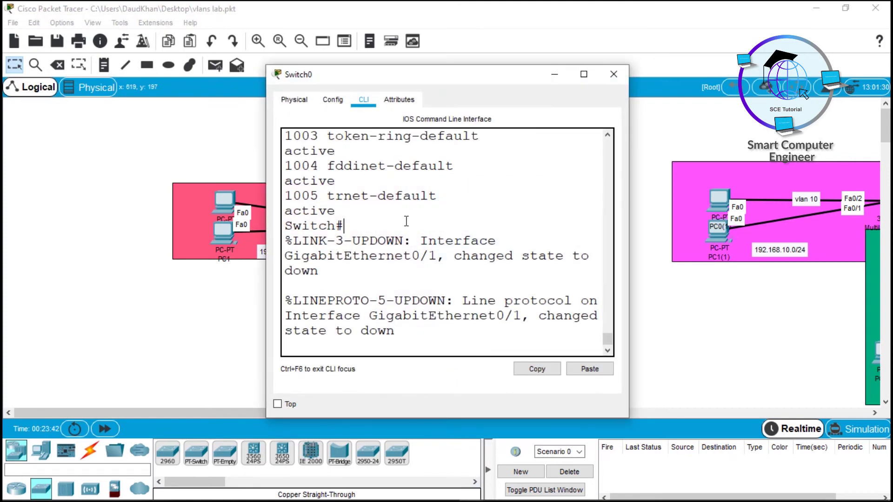
key("Return")
key("Return")
key("Return")
key("Return")
type("conf t")
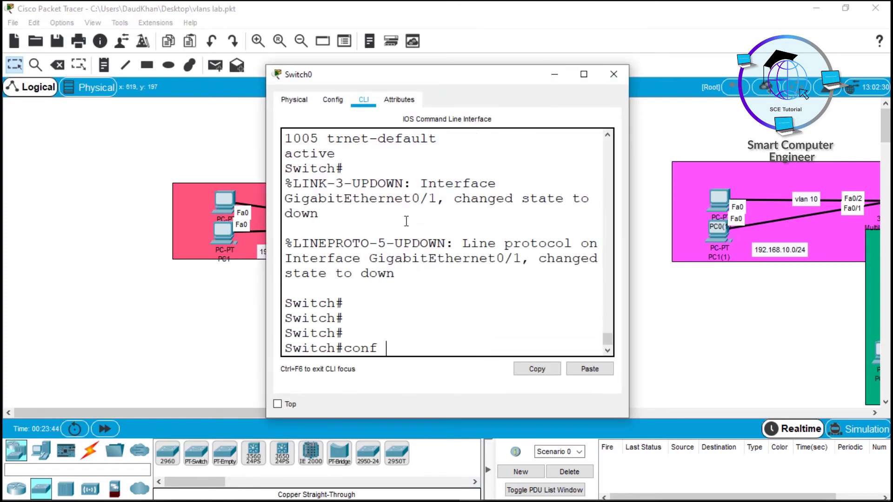
key("Return")
key("Return")
key("Return")
Try to enable IP routing on Switch0 with the ip routing command, examine the response and close the window
type("ip roi")
key("BackSpace")
type("uting")
key("Return")
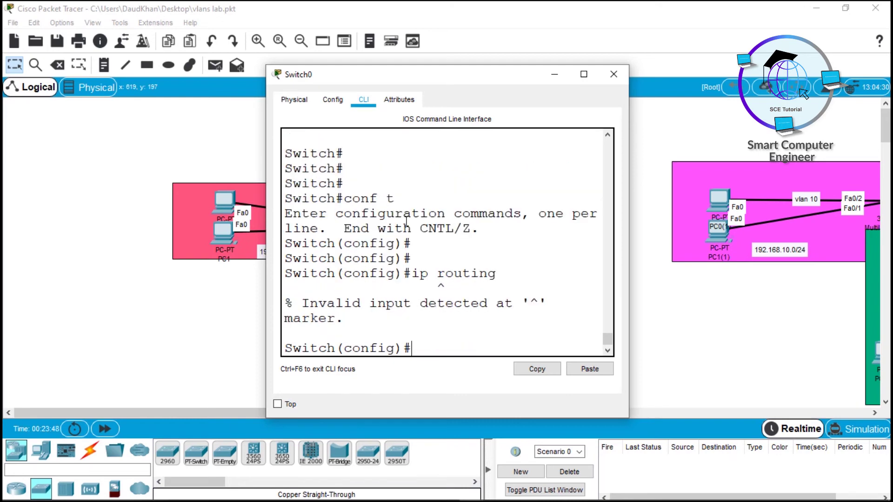
key("super+Up")
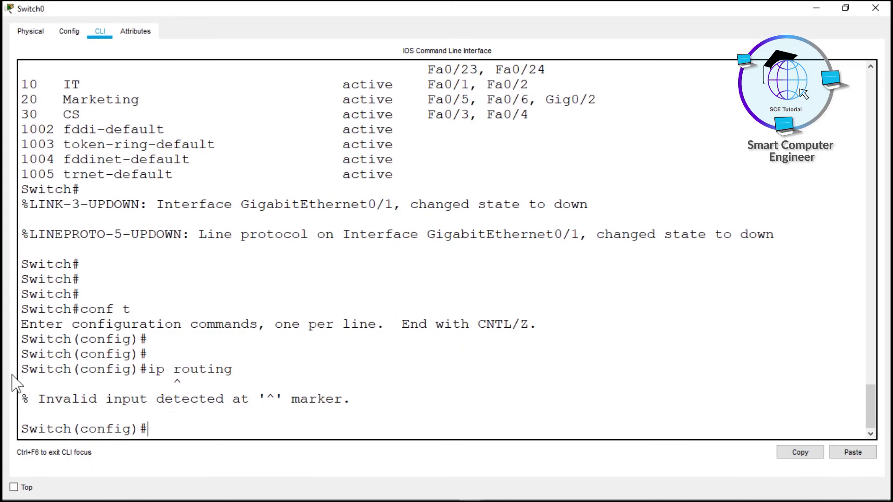
mouse_move(20, 369)
left_mouse_down()
mouse_move(234, 369)
mouse_move(365, 406)
left_mouse_up()
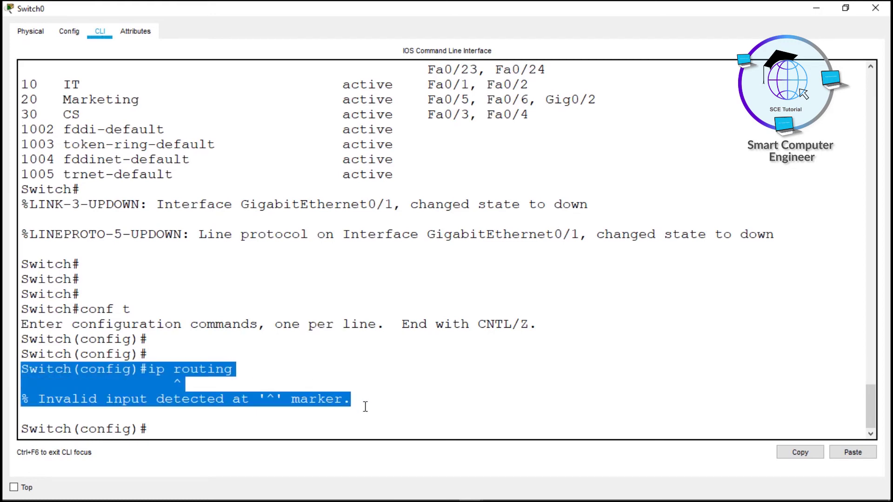
left_click(876, 8)
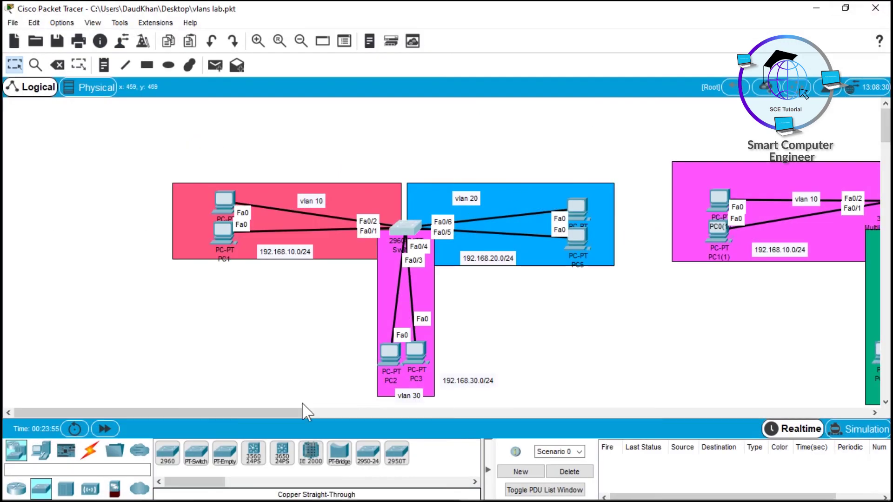
Place a 3560-24PS multilayer switch above Switch0 and connect their GigabitEthernet0/1 ports with a copper straight-through cable
left_click_drag(259, 450, 424, 150)
left_click(407, 118)
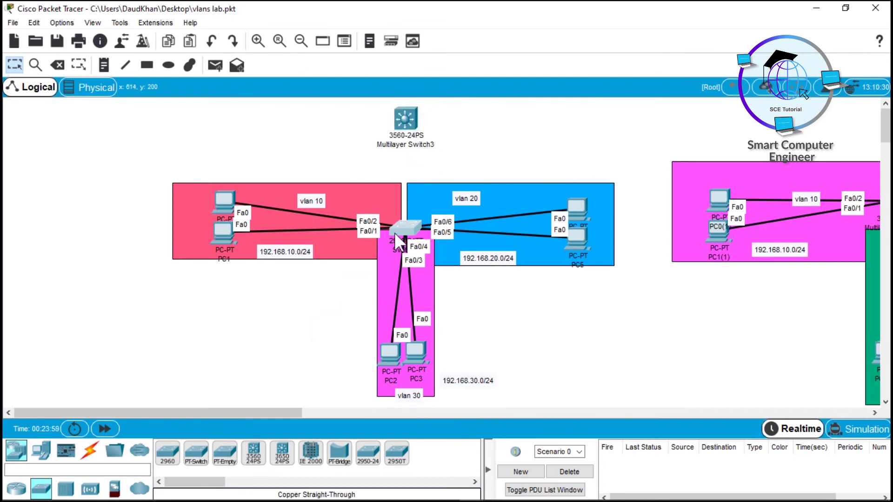
left_click(90, 450)
left_click(225, 452)
left_click(404, 121)
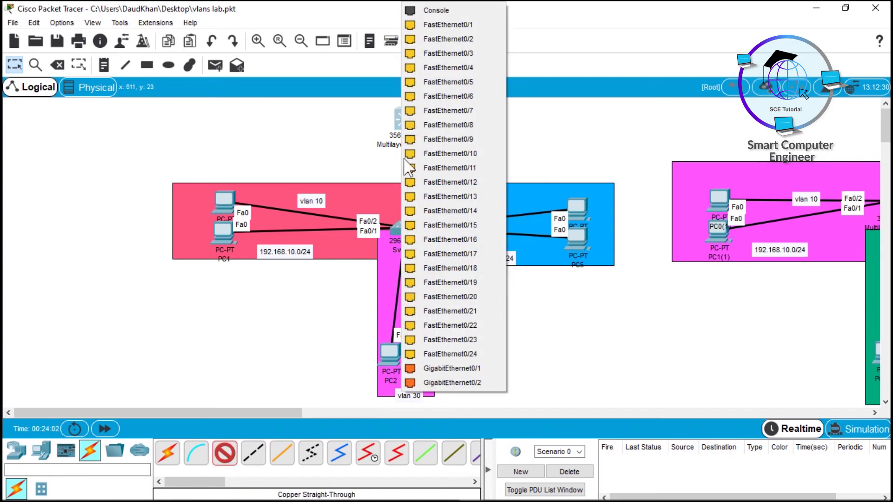
left_click(450, 367)
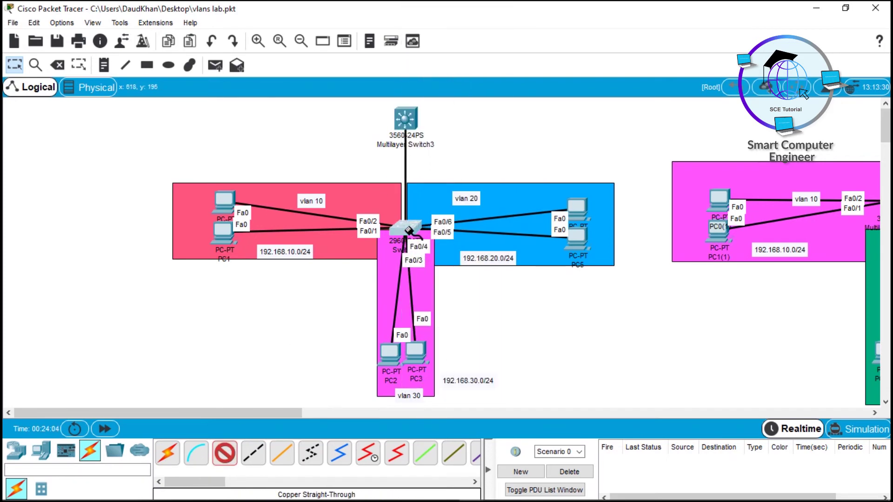
left_click(408, 229)
left_click(448, 283)
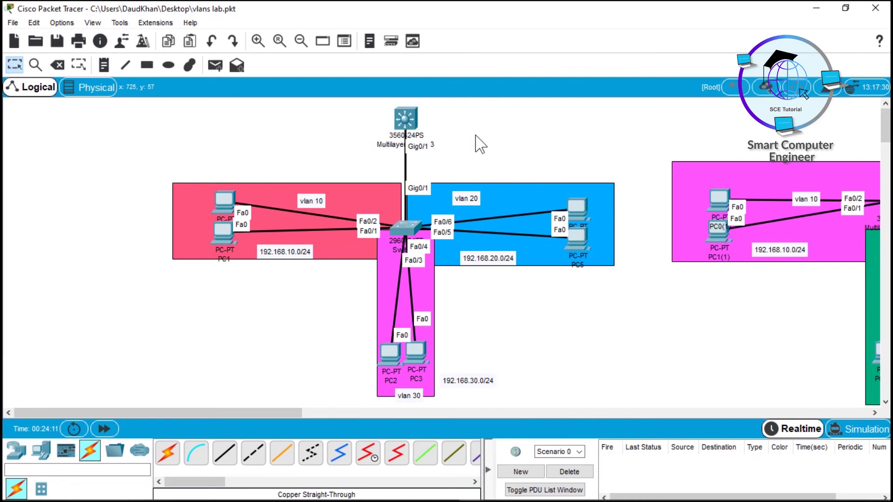
Open the new multilayer switch's command line and decline the initial configuration dialog
left_click(411, 123)
left_click_drag(454, 79, 647, 84)
left_click(562, 97)
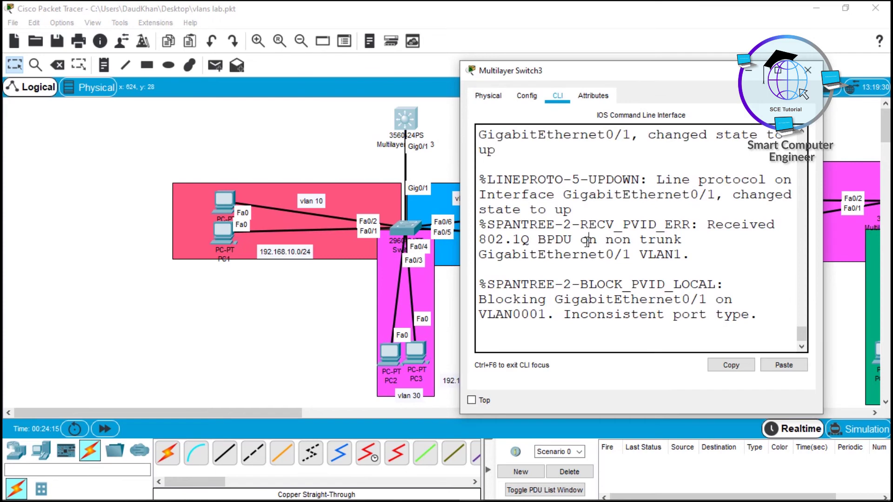
key("Return")
key("Return")
key("Return")
key("Return")
type("no")
key("Return")
key("Return")
Enter privileged and global configuration mode on the multilayer switch and select interface GigabitEthernet 0/1 for configuration
type("en")
key("Tab")
key("Return")
type("conf t")
key("Return")
type("in")
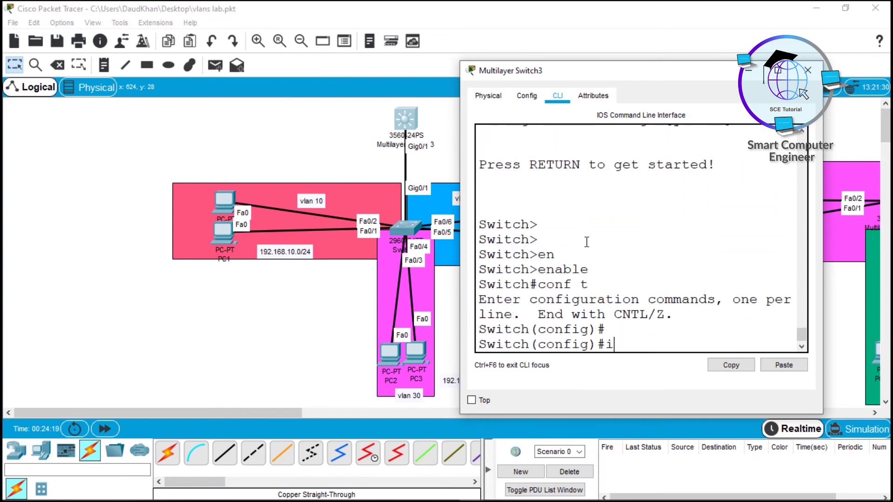
key("Tab")
type("g")
key("Tab")
type("0/1")
key("Return")
Try to set GigabitEthernet 0/1 to trunk mode with switchport mode trunk and examine the switch's response
type("sw")
key("Tab")
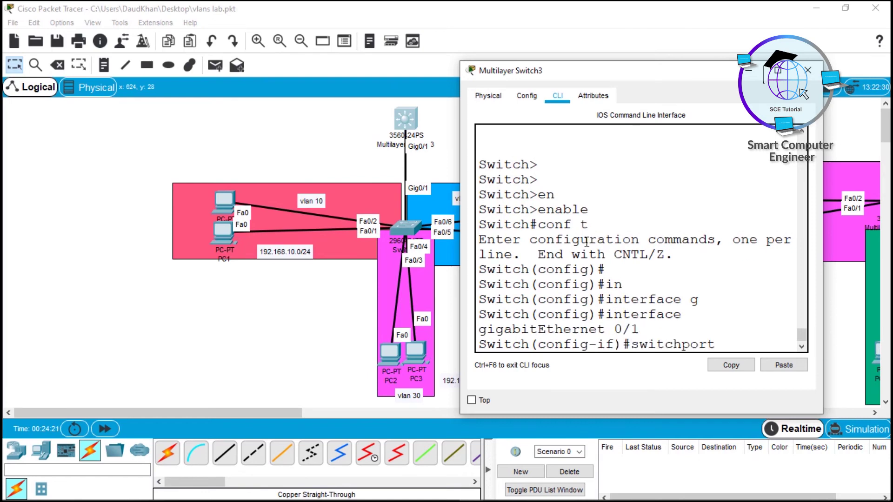
type("mod")
key("Tab")
type("tr")
key("Tab")
key("Return")
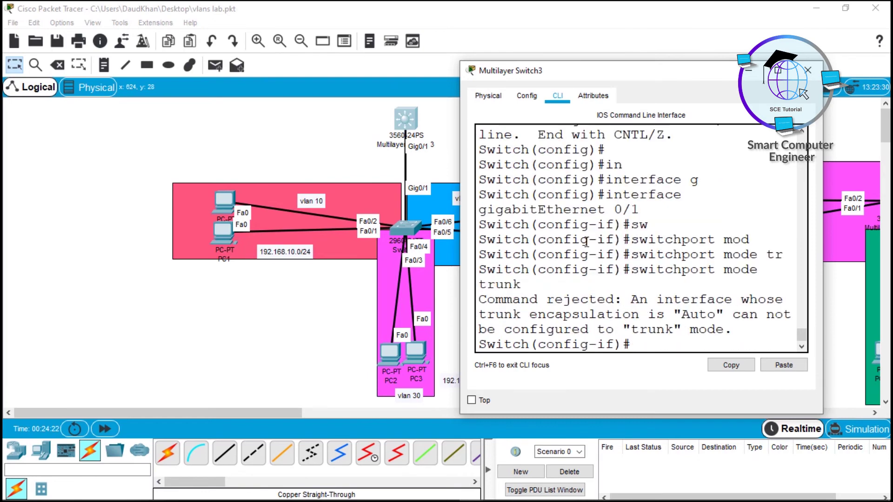
key("super+Up")
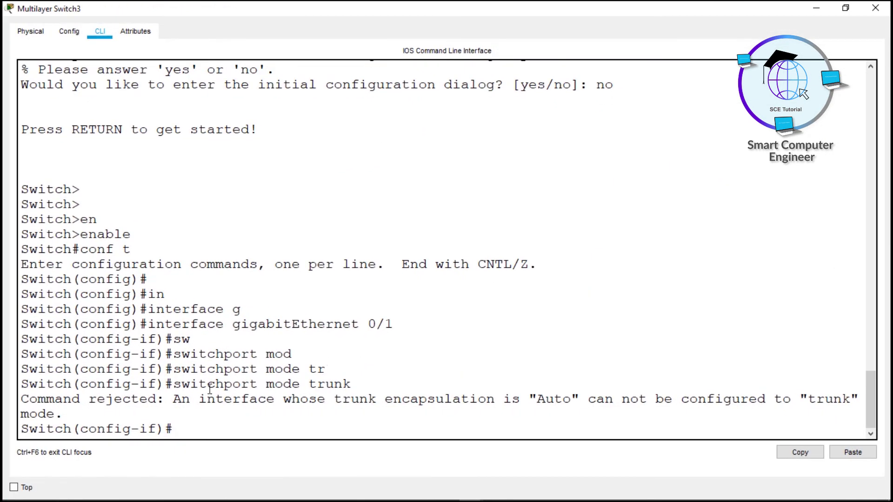
left_click_drag(393, 400, 582, 406)
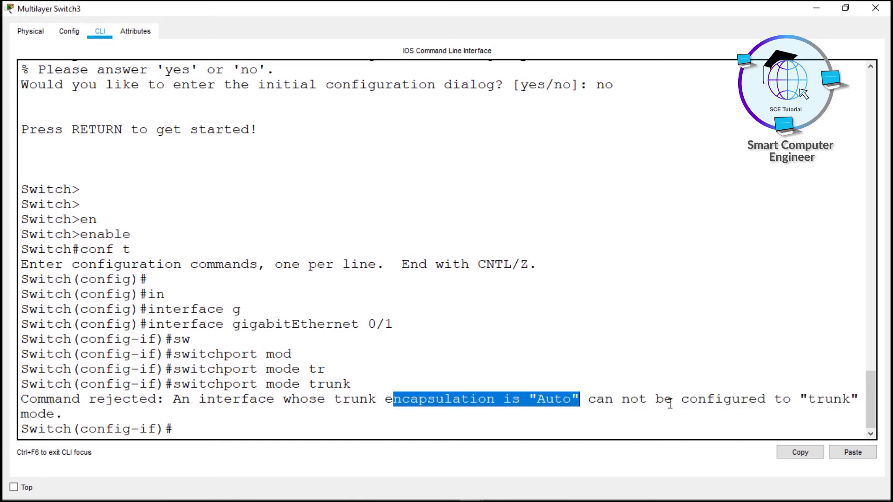
left_click_drag(175, 386, 362, 388)
left_click(264, 425)
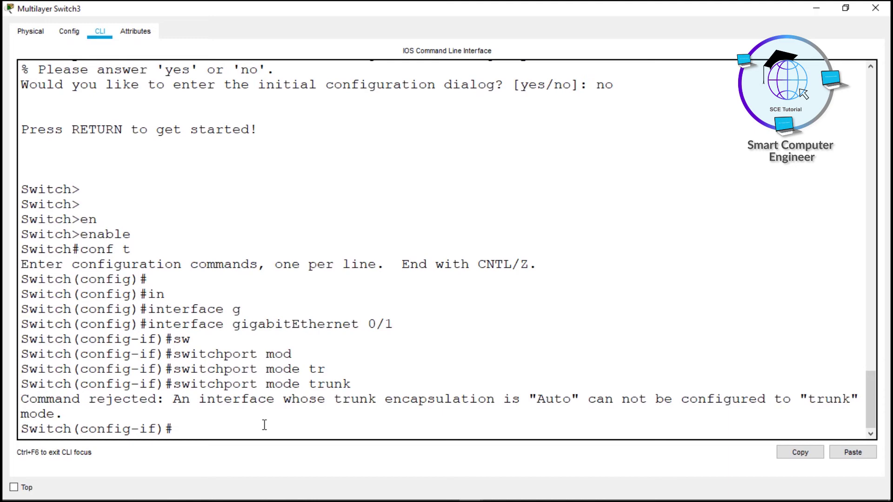
Prepare the switchport trunk encapsulation command for GigabitEthernet 0/1 and list the encapsulation options it accepts
type("e")
type("w")
key("Tab")
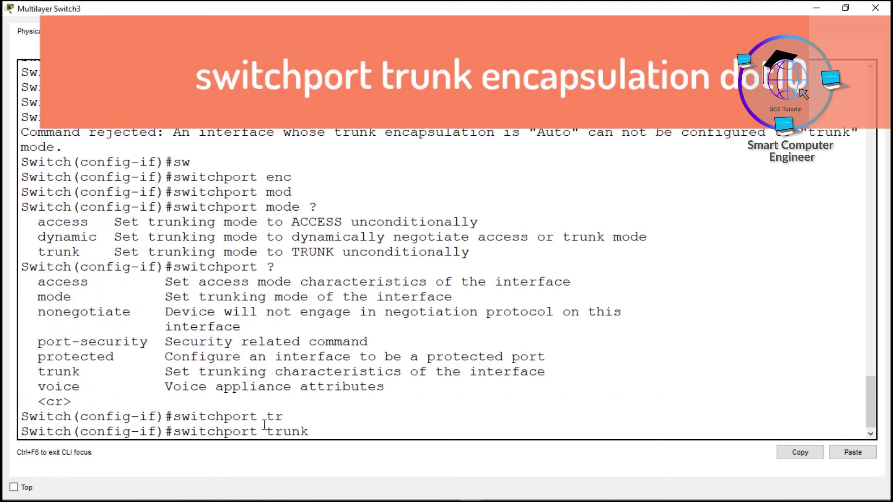
type("enc")
key("Tab")
type("do")
key("Tab")
key("BackSpace")
key("BackSpace")
key("BackSpace")
key("BackSpace")
key("BackSpace")
key("BackSpace")
type("?")
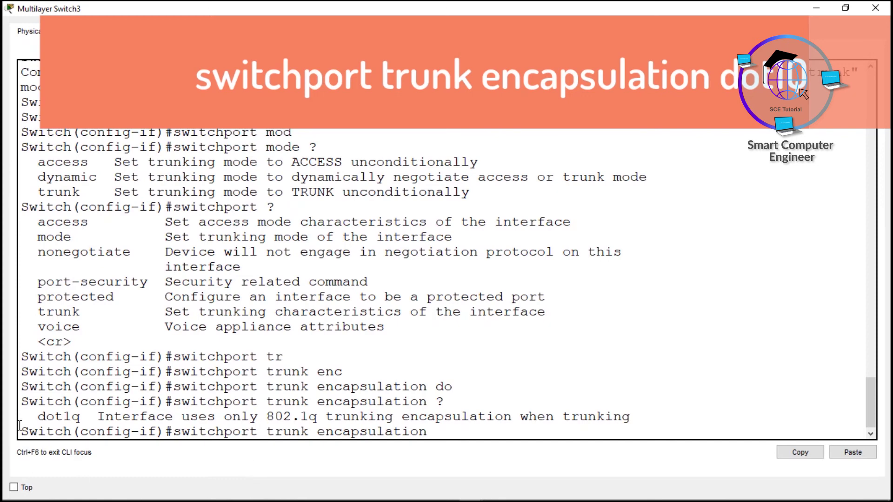
left_click_drag(38, 417, 71, 422)
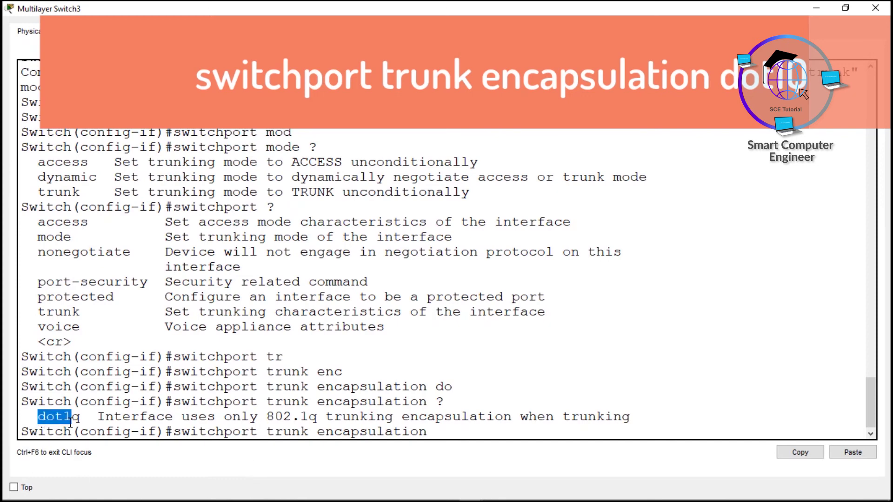
Set the trunk encapsulation of GigabitEthernet 0/1 to dot1q
left_click(447, 437)
type("dot")
key("Tab")
key("Return")
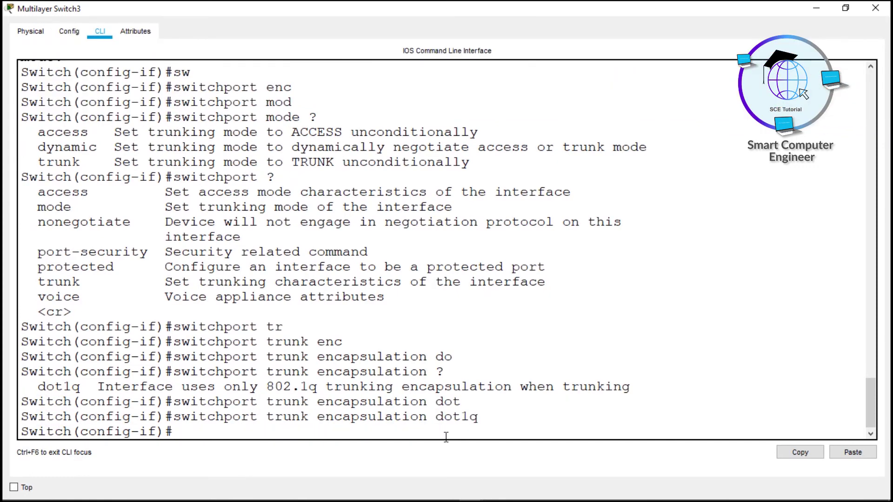
Set GigabitEthernet 0/1 to trunk mode with switchport mode trunk and review the entered encapsulation and mode commands
type("sw")
key("Tab")
type("mod")
key("Tab")
type("tr")
key("Tab")
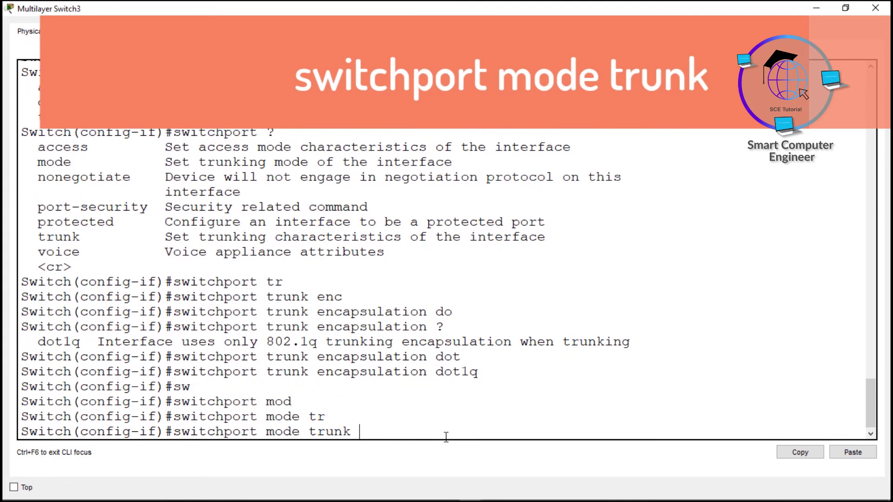
key("Return")
key("Return")
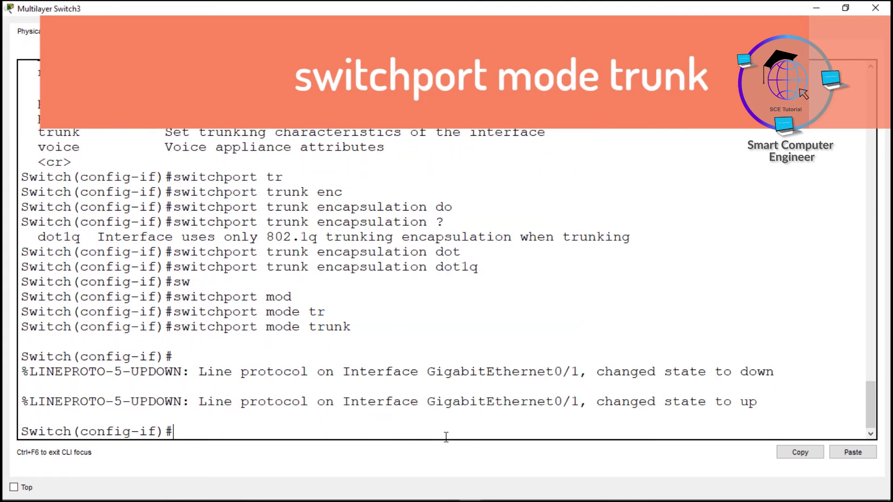
key("Return")
key("Return")
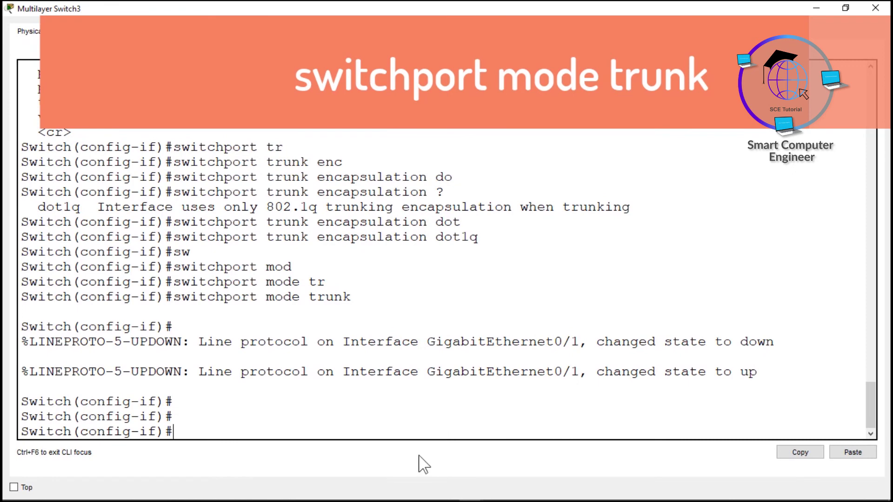
left_click_drag(175, 234, 484, 242)
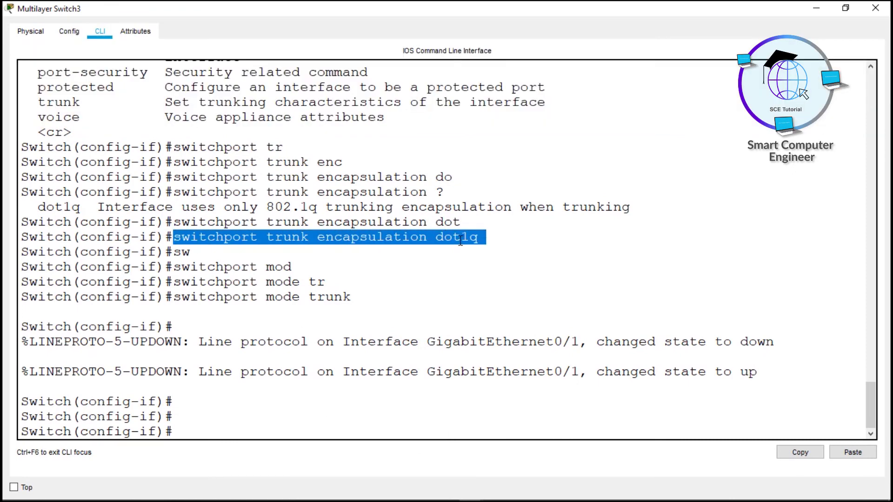
left_click_drag(316, 238, 493, 242)
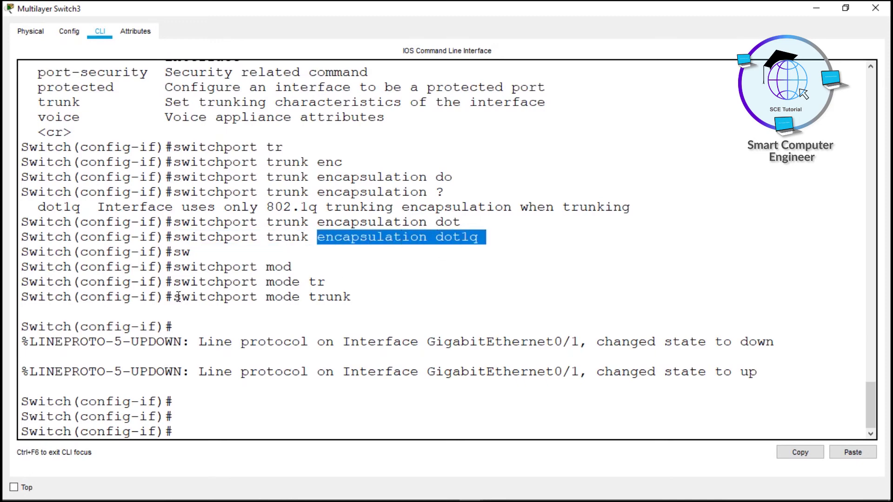
left_click_drag(165, 297, 376, 295)
left_click(246, 414)
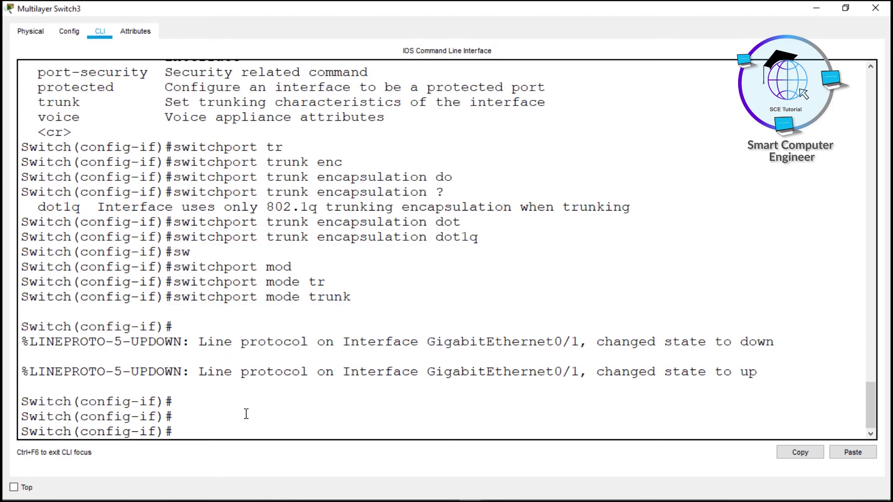
Leave configuration mode, run show interfaces trunk, check the Gig0/1 entry and close the switch window
key("Return")
type("end")
key("Return")
type("show")
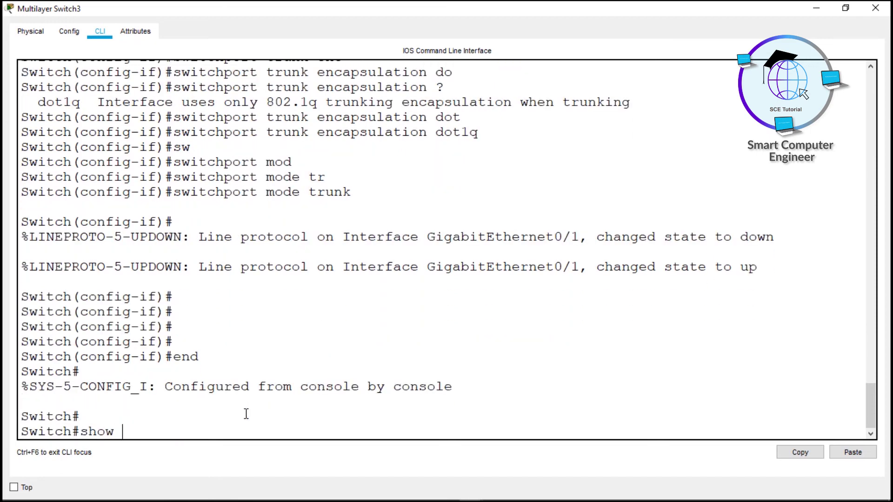
type(" interfaces t")
key("Tab")
type("tr")
key("Tab")
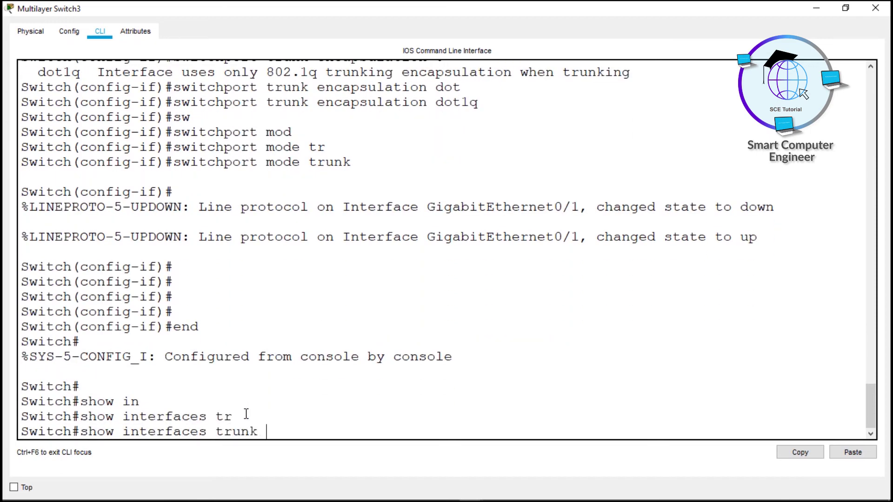
key("Return")
left_click_drag(21, 266, 512, 267)
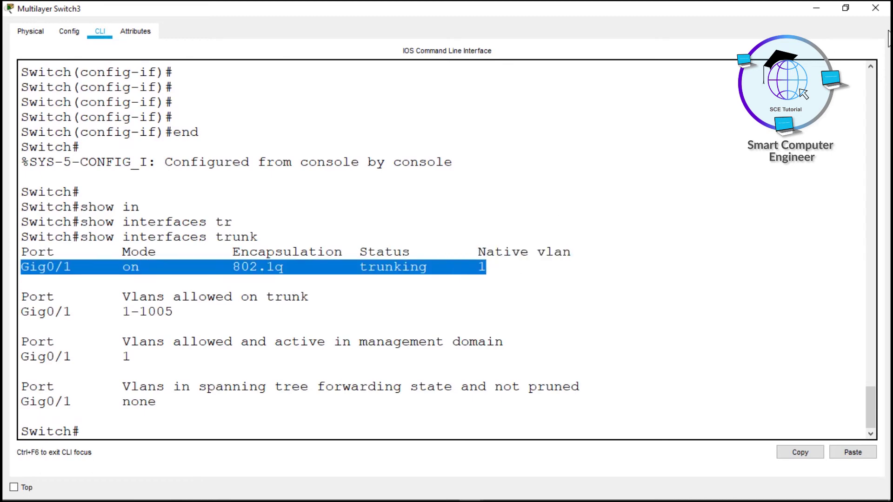
left_click(875, 7)
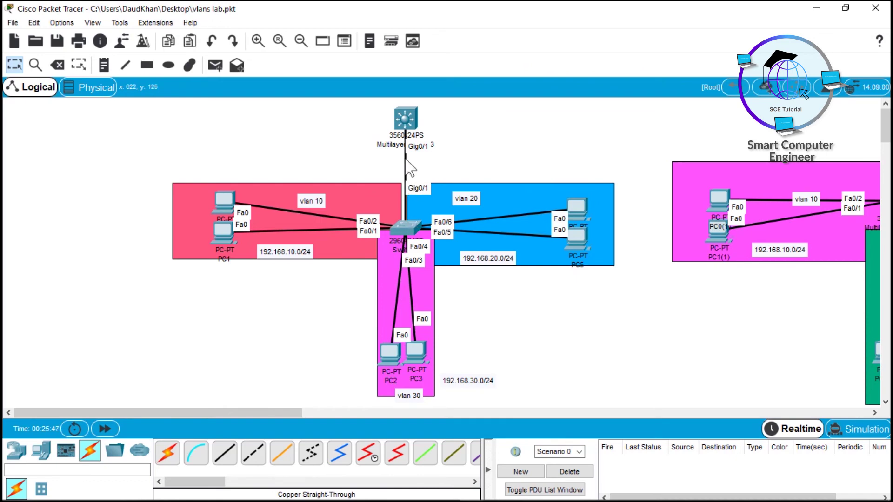
Reopen the multilayer switch's command line in a maximized window and return to global configuration mode
mouse_move(409, 139)
left_click(407, 117)
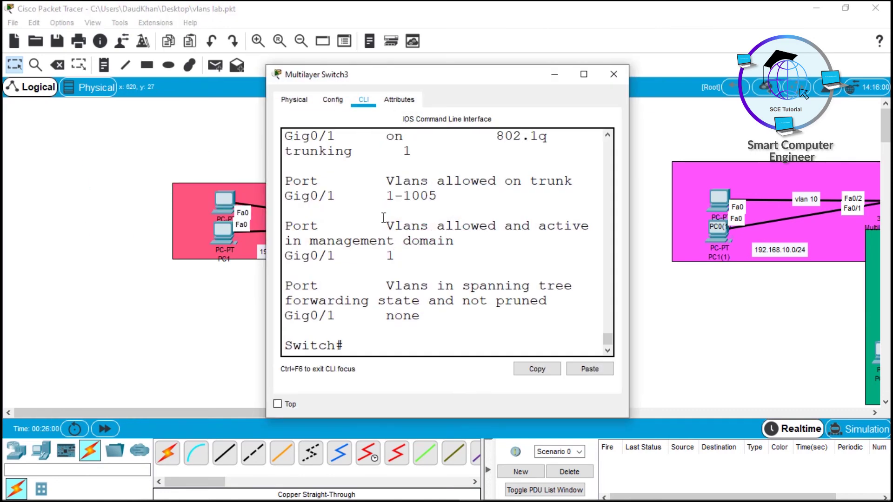
key("Return")
key("Return")
key("super+Up")
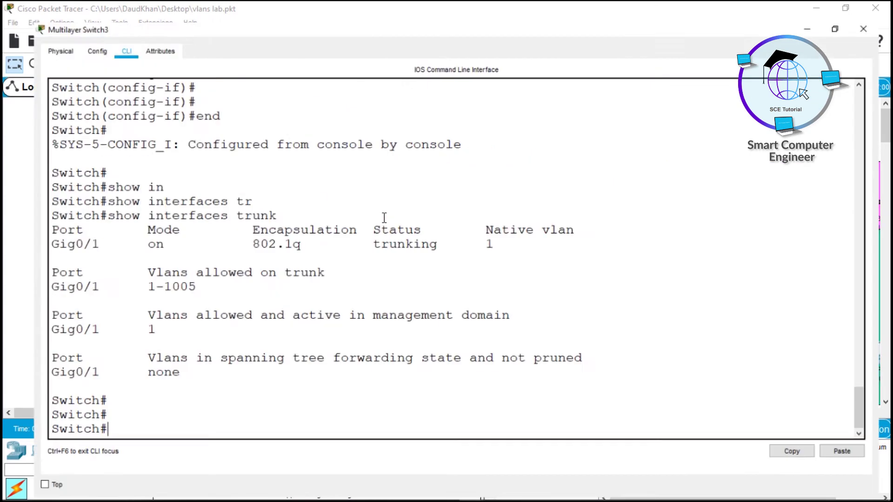
type("conf t")
key("Return")
key("Return")
key("Return")
key("Return")
key("Return")
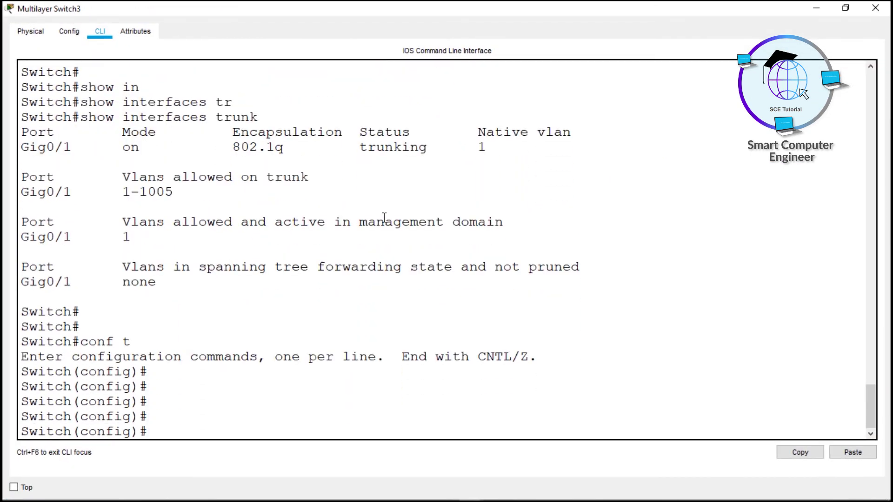
Try to create VLANs 10,20,30 in one command, and create VLAN 10 on its own on the multilayer switch
type("vlan 10,20,30")
key("Return")
type("vlan 10")
key("Return")
type("exit")
key("Return")
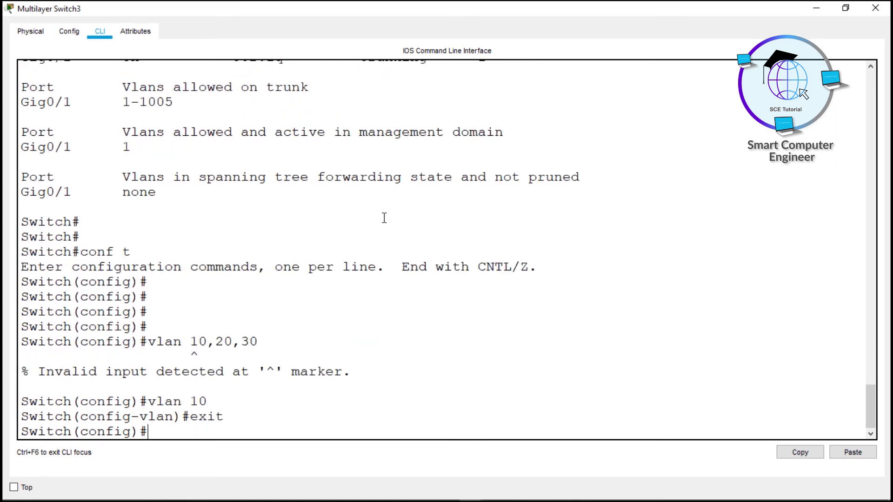
Create VLAN 20 on the multilayer switch and exit back to global configuration mode
type("vl")
key("Tab")
type("20")
key("Return")
type("exit")
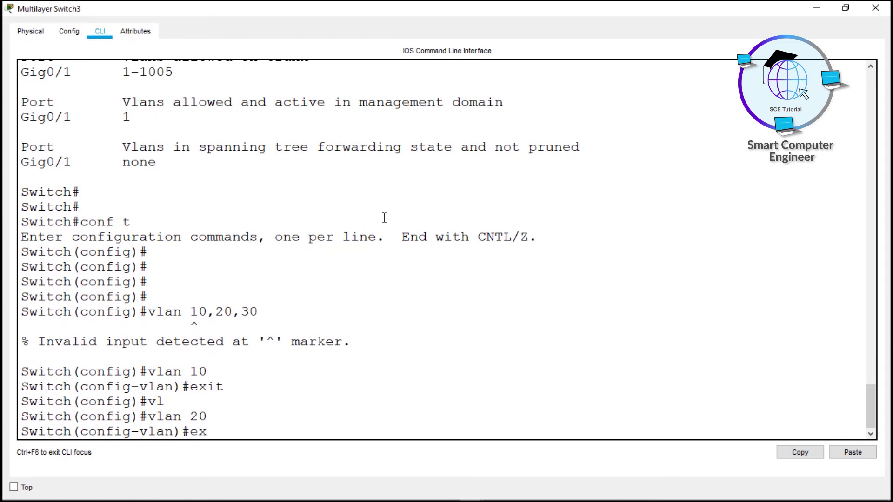
key("Return")
key("Return")
Create VLAN 30 on the multilayer switch and end configuration mode
type("vl")
key("Tab")
type("3")
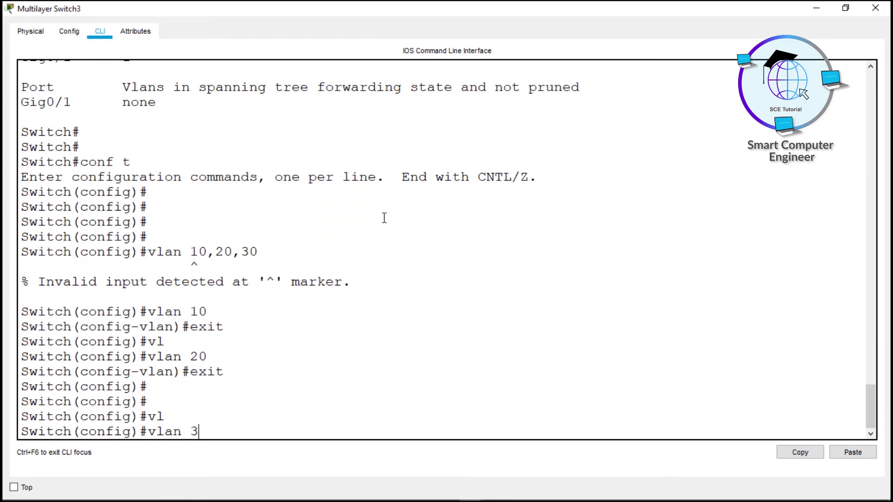
type("0")
key("Return")
type("end")
key("Return")
key("Return")
Run show vlan brief and check the entries for VLANs 10, 20 and 30
type("show vlan")
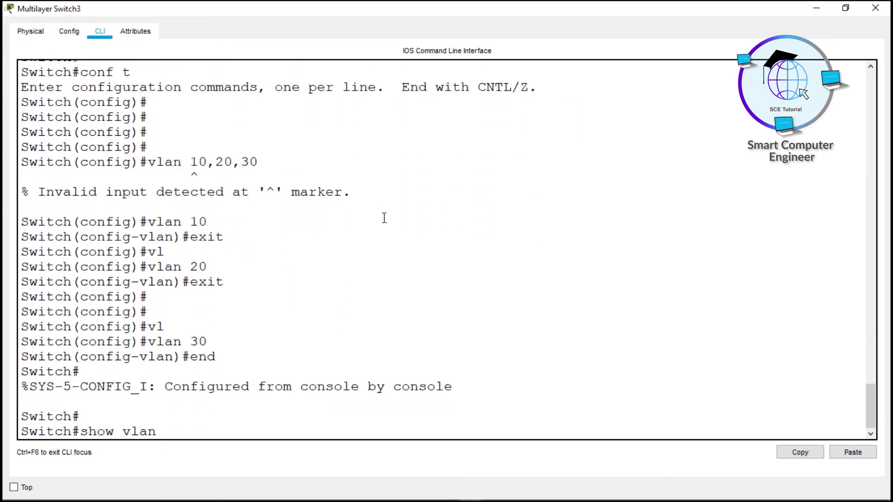
key("Tab")
type("br")
key("Tab")
key("Return")
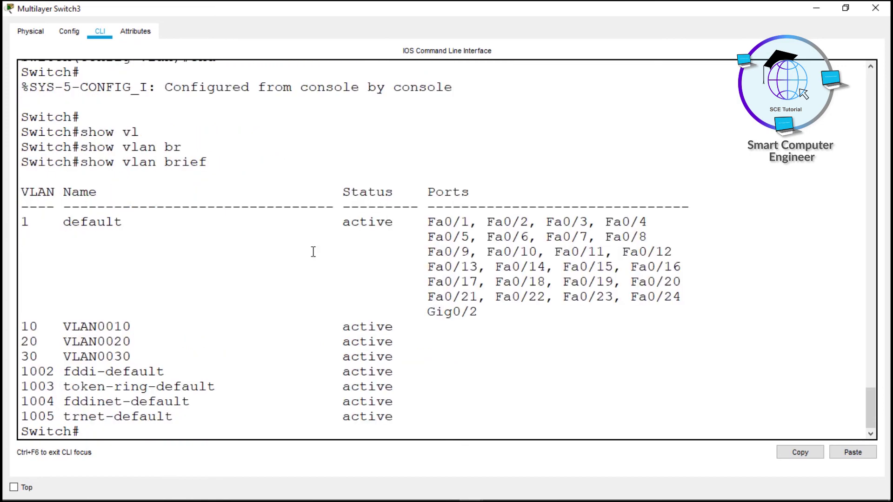
left_click_drag(23, 327, 391, 356)
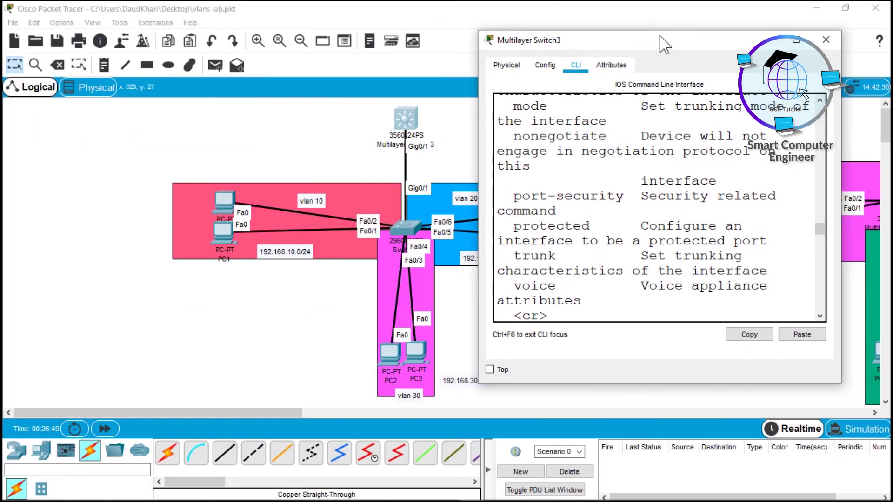
Return to global configuration mode and create the VLAN 10 virtual interface with interface vlan 10
key("Return")
key("Return")
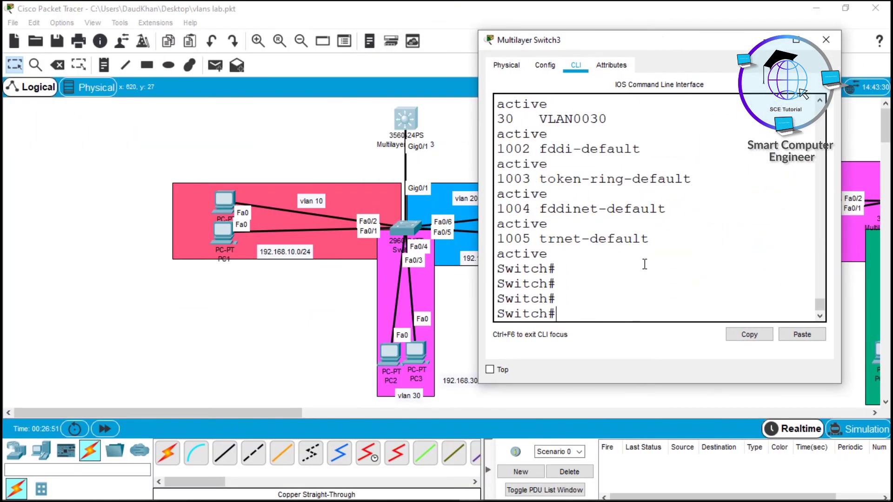
type("conf t")
key("Return")
key("Return")
key("Return")
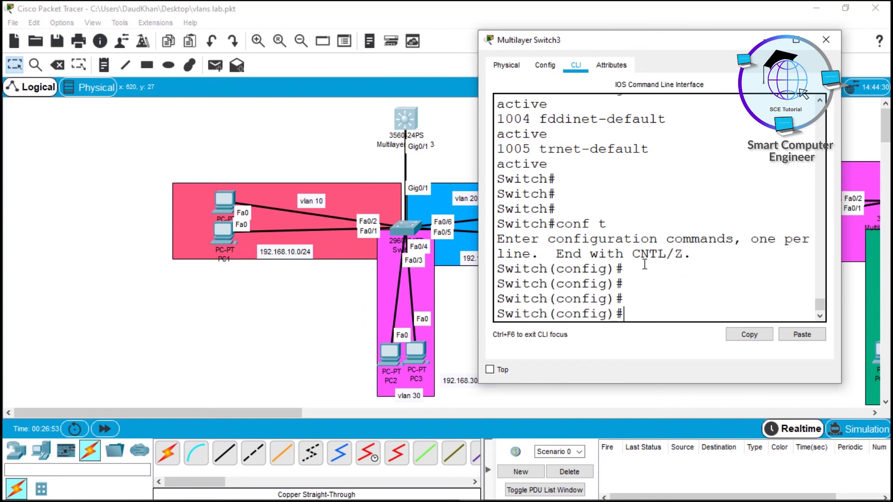
type("interface")
key("Tab")
type("vl")
key("Tab")
type("1")
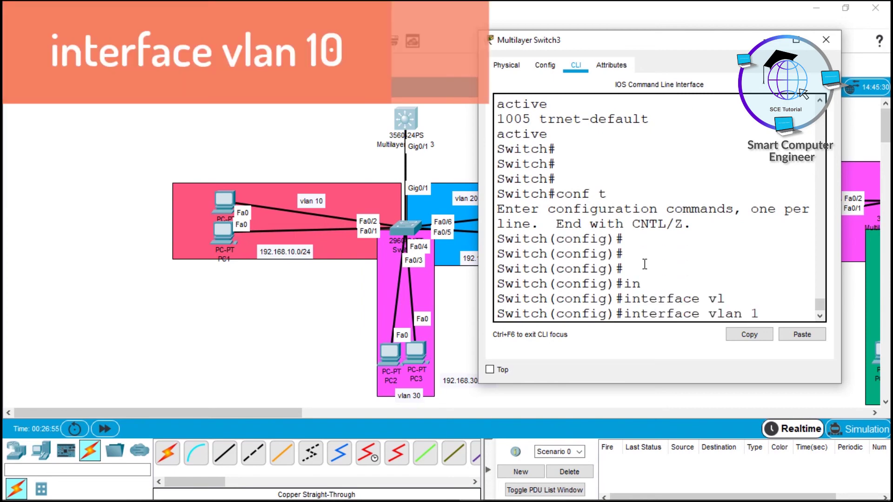
type("0")
key("Return")
key("Return")
key("Return")
key("Return")
Assign IP address 192.168.10.1 with mask 255.255.255.0 to the VLAN 10 interface and exit its configuration
type("ip add")
key("Tab")
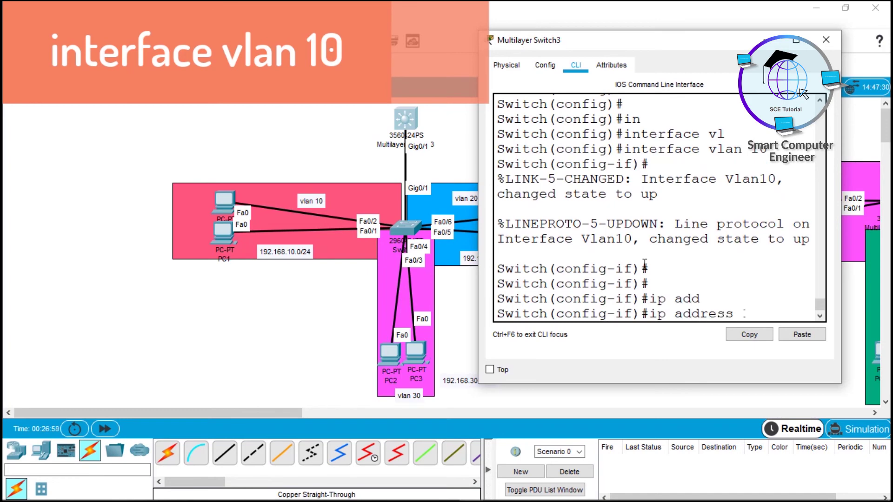
type("192.168.10.1")
key("super+Up")
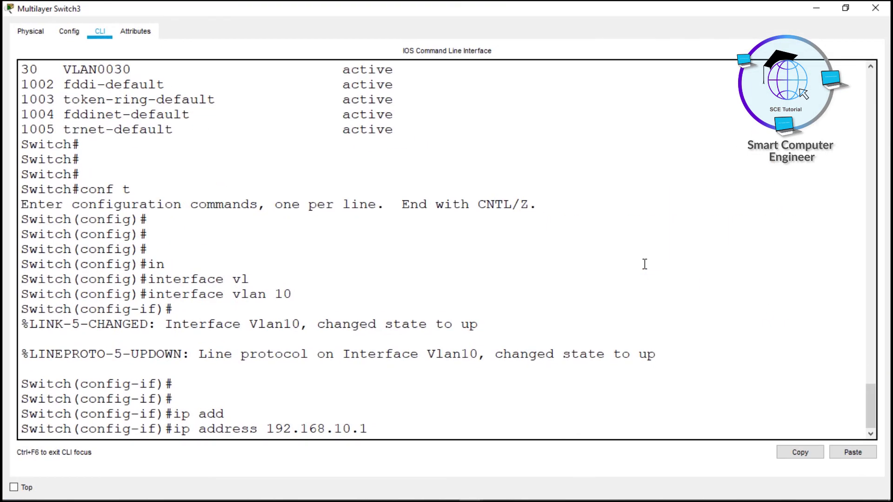
type("2")
key("BackSpace")
type("255.255.25")
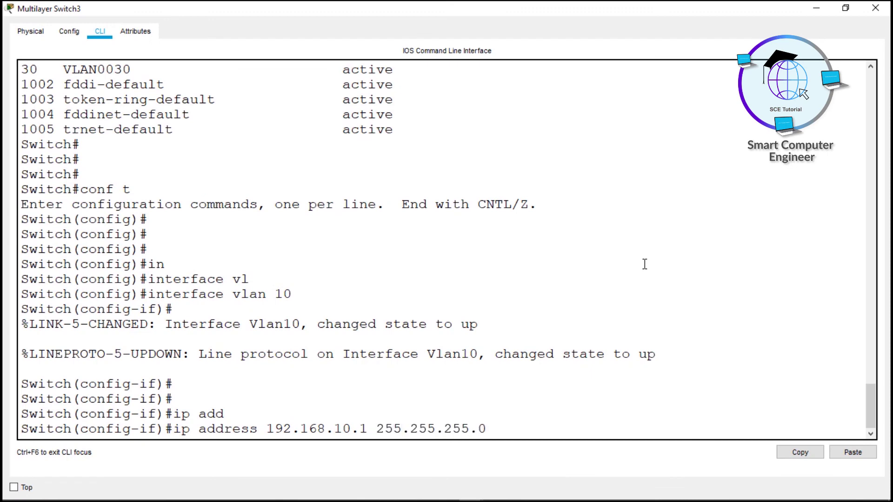
type("5.0")
key("Return")
type("exit")
key("Return")
Create the VLAN 20 virtual interface with interface vlan 20
type("in")
key("Tab")
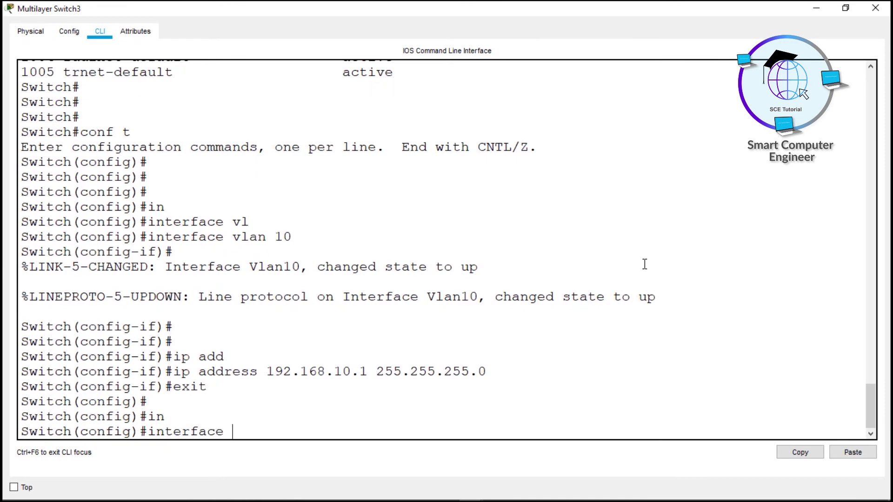
type("vl")
key("Tab")
type("20")
key("Return")
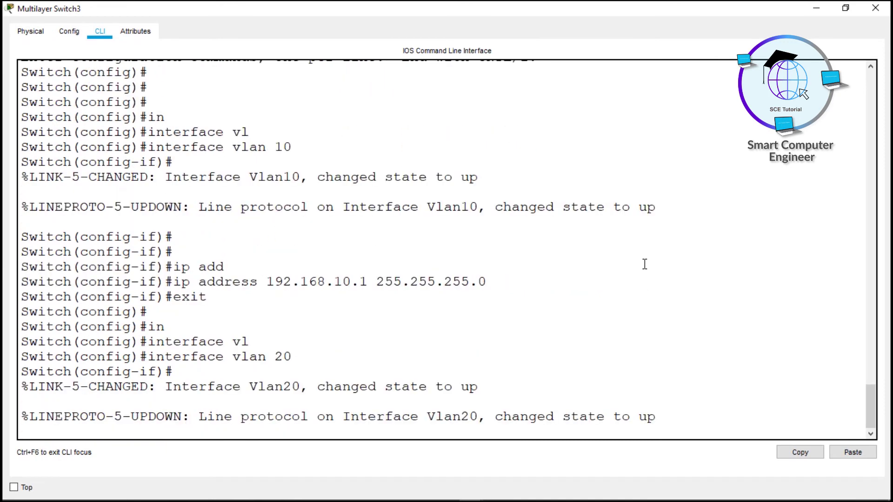
key("Return")
Assign IP address 192.168.20.1 with mask 255.255.255.0 to the VLAN 20 interface and exit its configuration
type("no")
key("BackSpace")
type("ip")
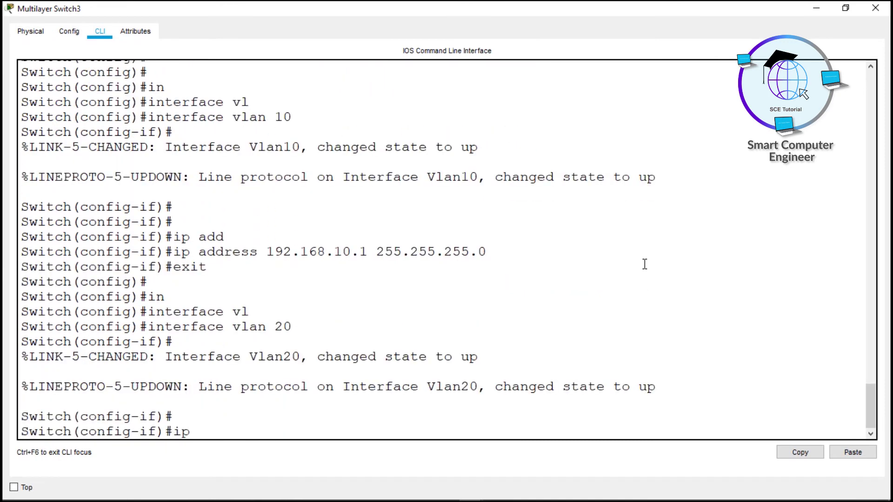
type(" ad")
key("Tab")
type("192.168.20.1 25")
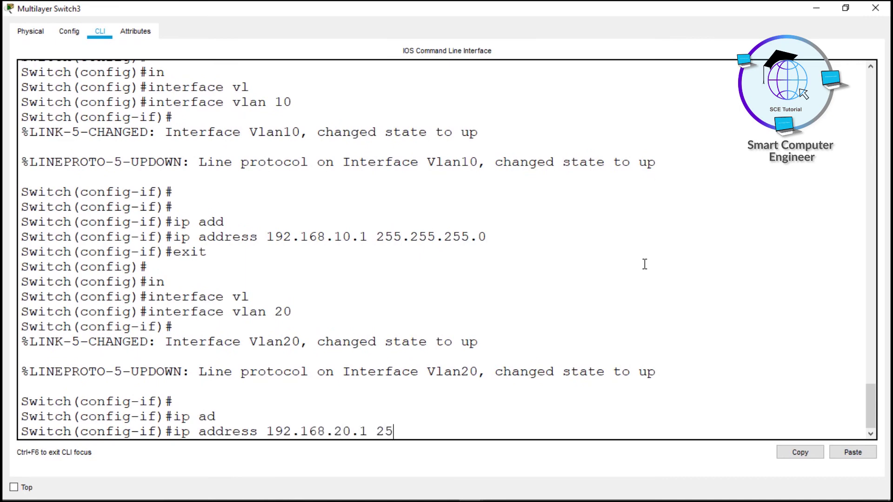
type("5.255.255.0")
key("Return")
type("exit")
key("Return")
key("Return")
Create the VLAN 30 virtual interface with interface vlan 30
type("in")
key("Tab")
type("vl")
key("Tab")
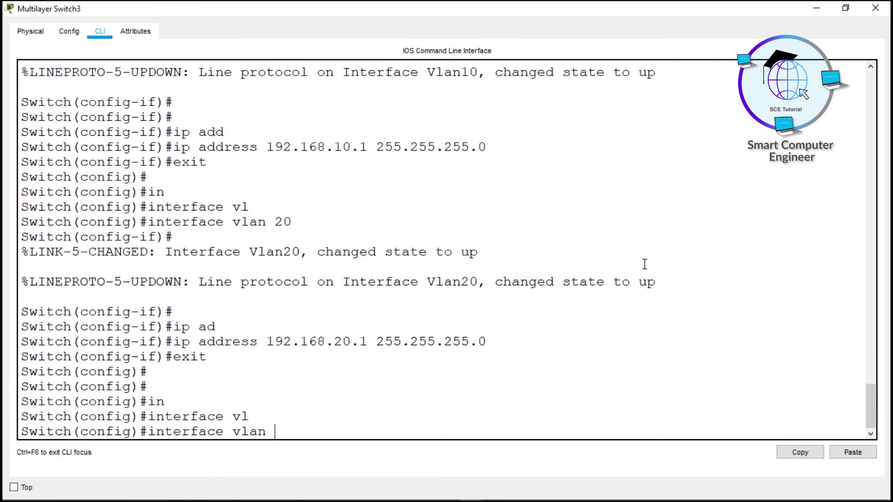
type("30")
key("Return")
Assign IP address 192.168.30.1 with mask 255.255.255.0 to the VLAN 30 interface and end configuration mode
type("ip add")
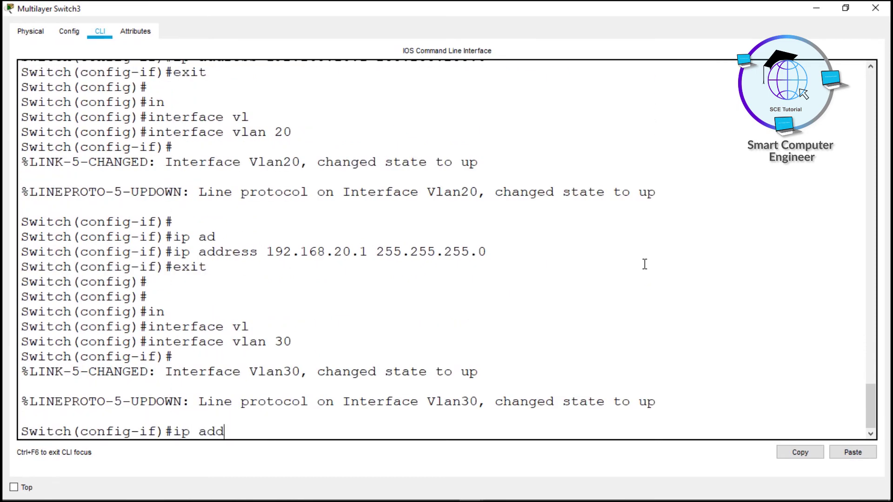
key("Tab")
type("192.16")
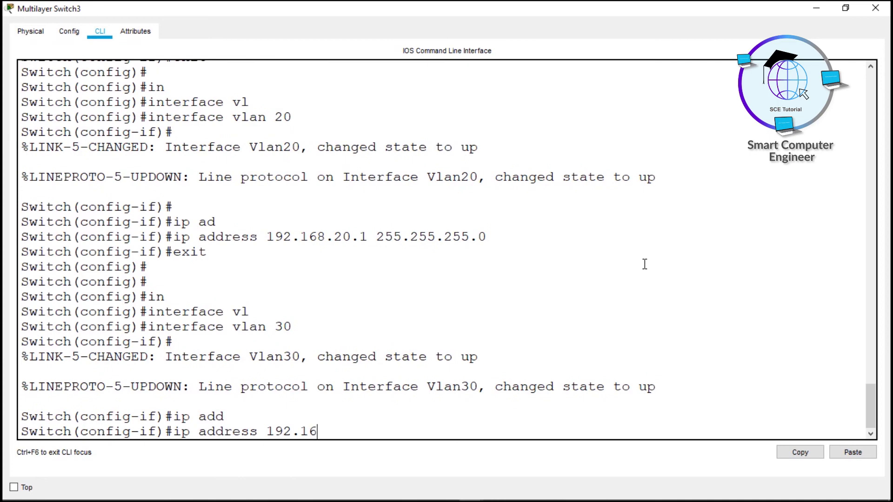
type("8.30.1 255.255.255.0")
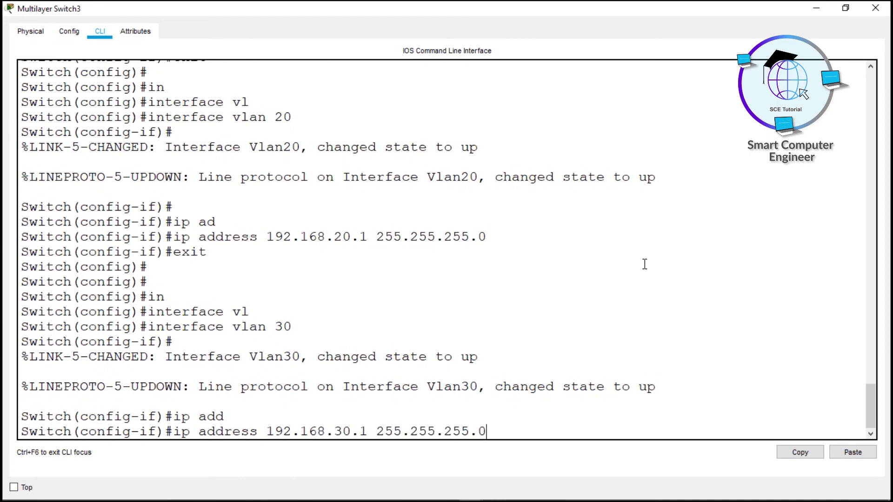
key("Return")
type("edn")
key("Return")
type("en")
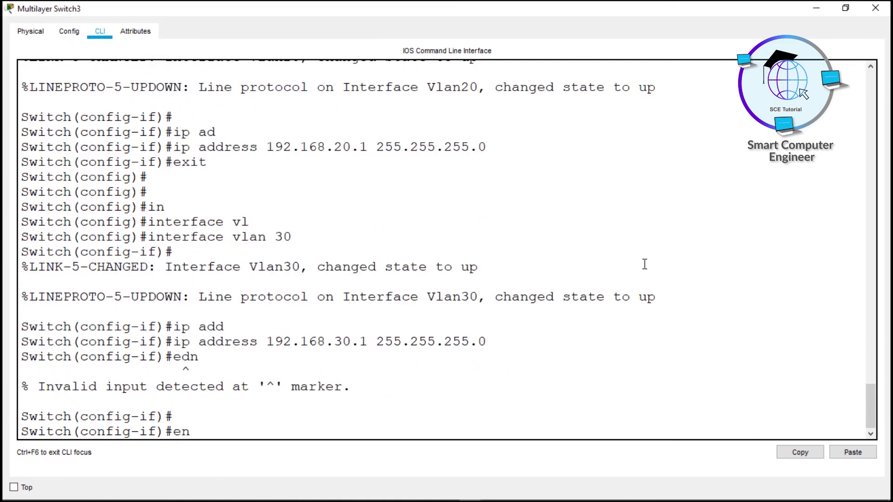
type("d")
key("Return")
Run show ip interface brief, page through the full list and check the Vlan10, Vlan20 and Vlan30 addresses and states
type("show ip in")
key("Tab")
type("b")
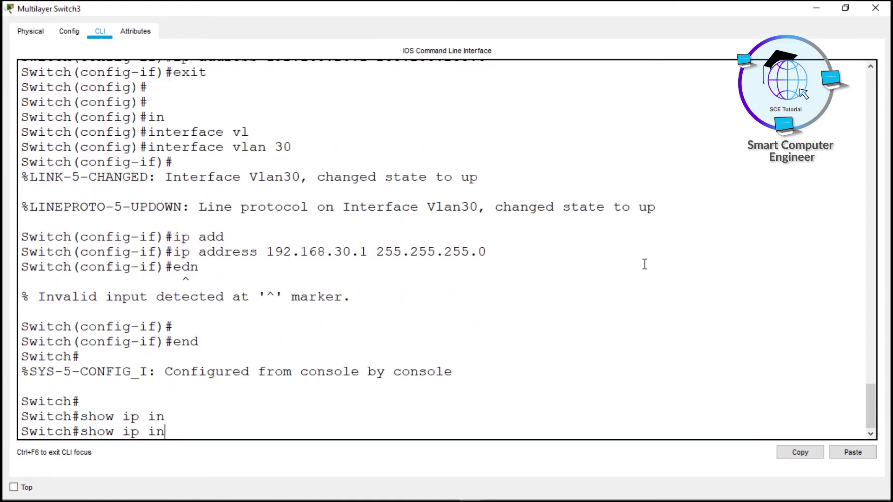
type("te")
key("Tab")
type("br")
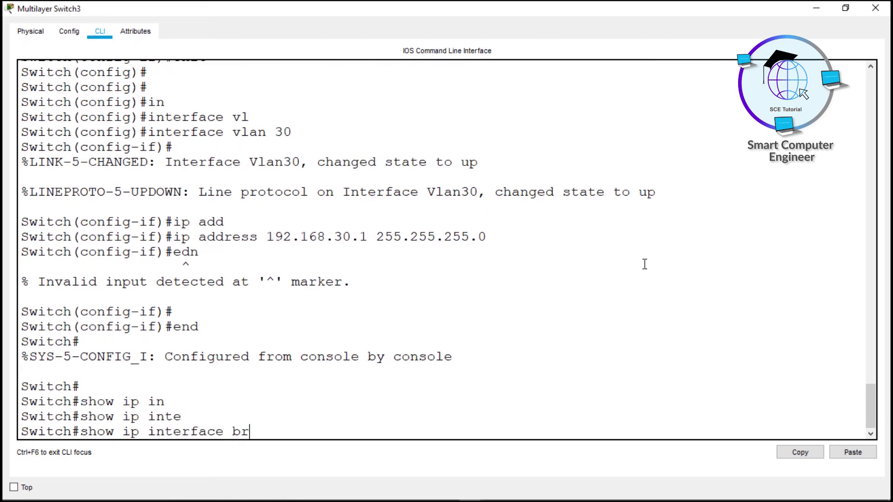
key("Tab")
key("Return")
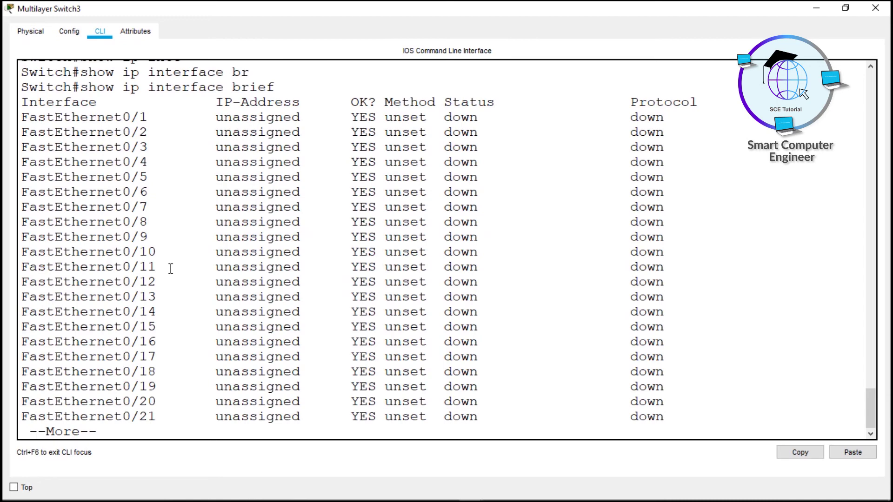
key("Return")
key("Return")
key("Return")
key("Return")
key("Return")
key("Return")
key("Return")
key("Return")
key("Return")
key("Return")
key("Return")
key("Return")
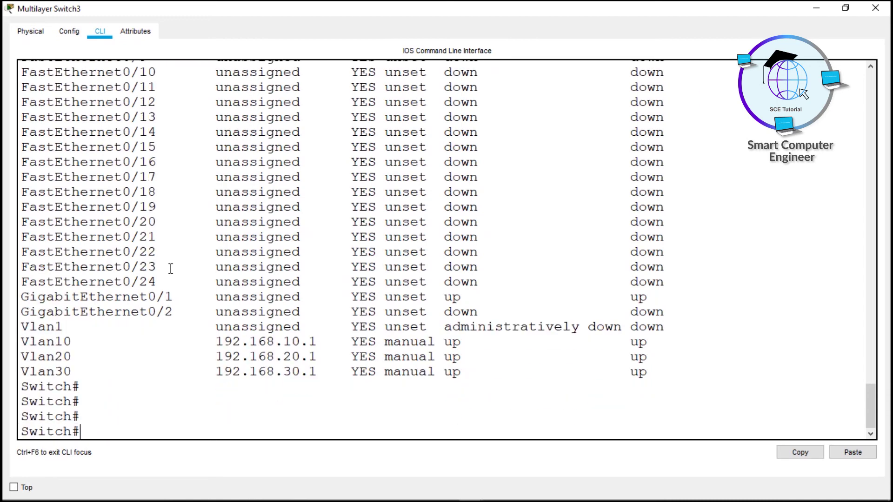
left_click_drag(25, 341, 658, 373)
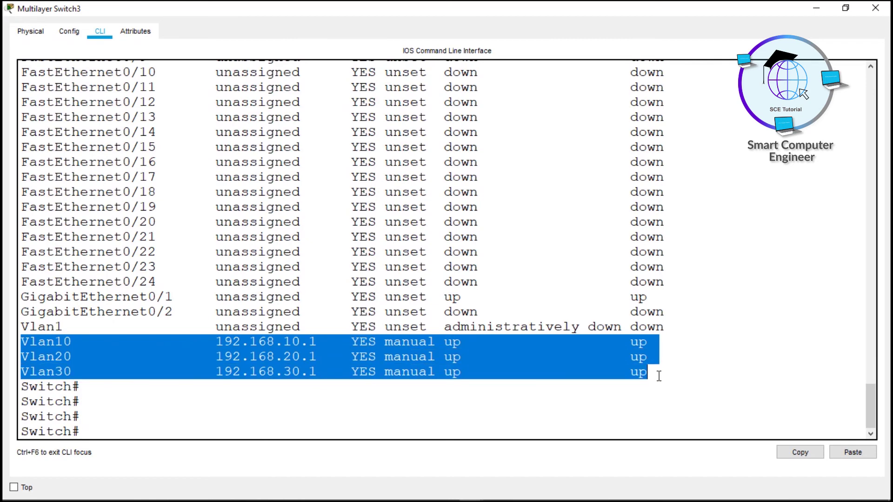
Run show ip route and examine the switch's gateway and routing output
left_click(110, 427)
type("show ip roiute")
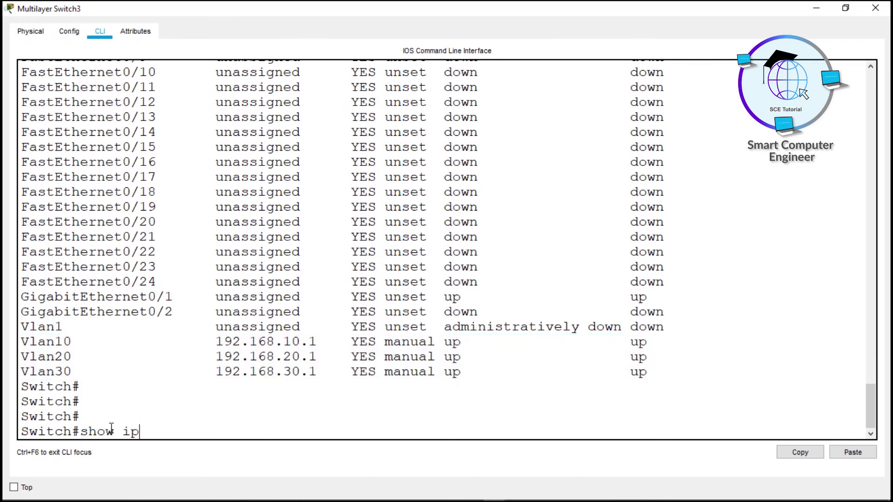
key("BackSpace")
key("BackSpace")
key("BackSpace")
key("BackSpace")
type("ute")
key("Return")
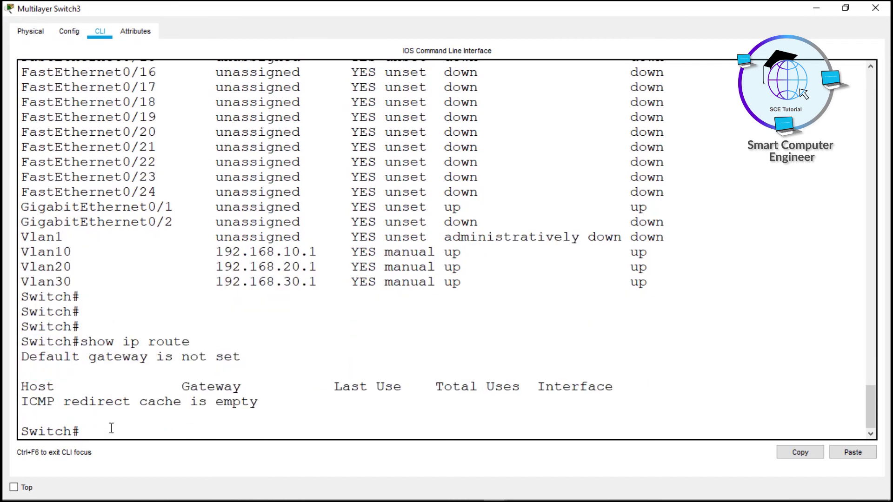
left_click_drag(21, 357, 139, 359)
left_click_drag(20, 389, 80, 405)
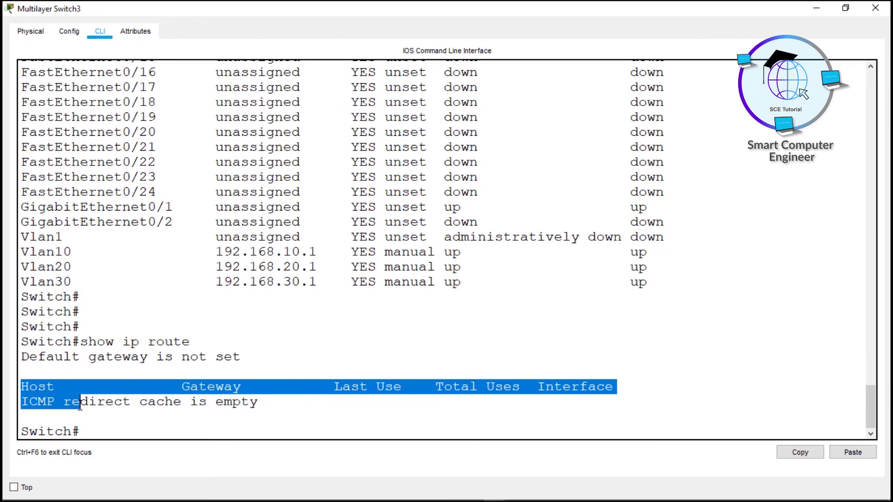
left_click(108, 418)
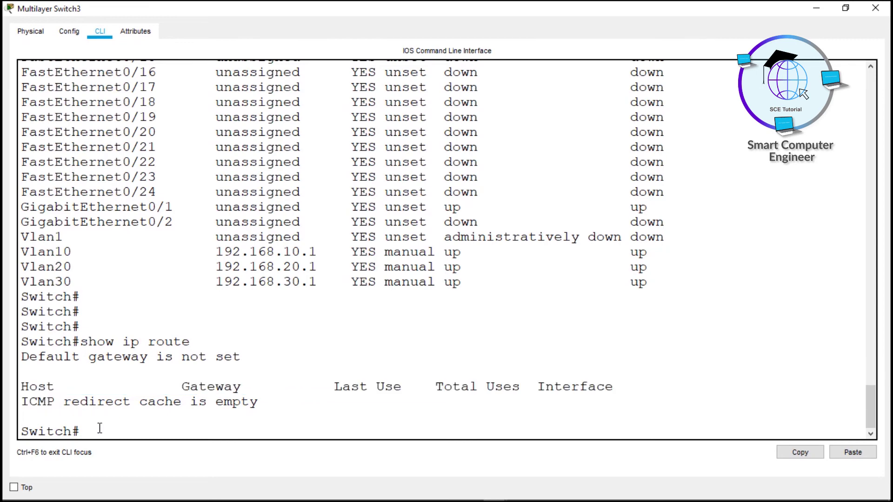
Enable routing in global configuration mode with ip routing and review the command against the earlier show ip route output
type("conf t")
key("Return")
key("Return")
key("Return")
key("Return")
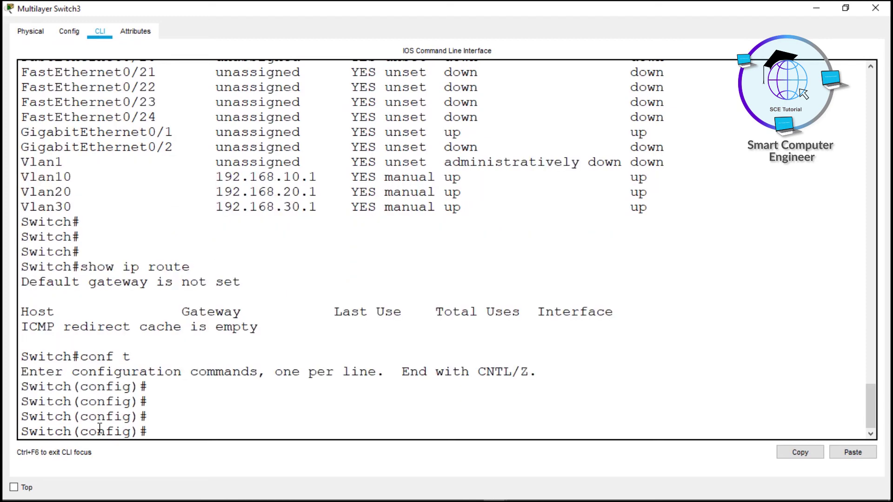
type("ip routing")
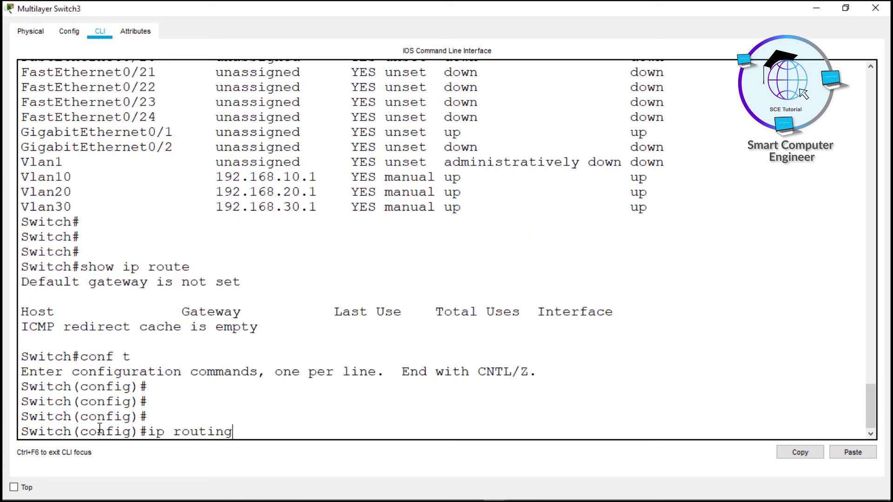
key("Return")
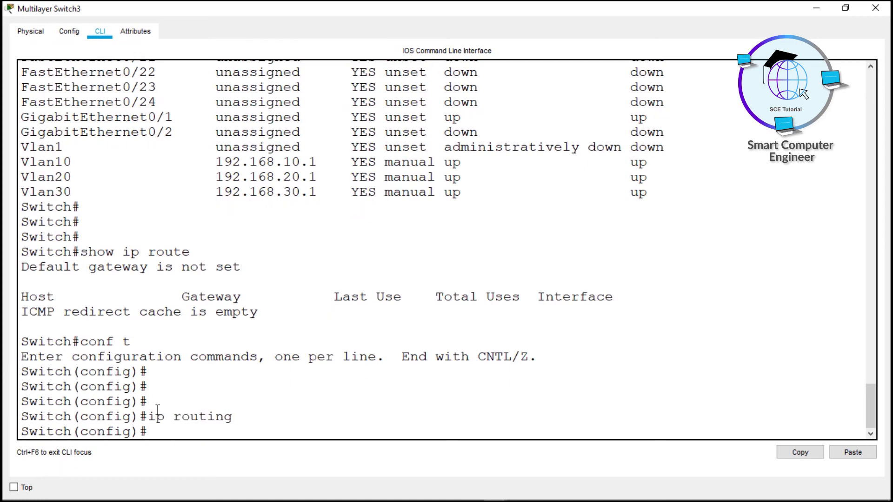
left_click_drag(148, 415, 235, 416)
left_click(149, 432)
left_click_drag(80, 252, 323, 315)
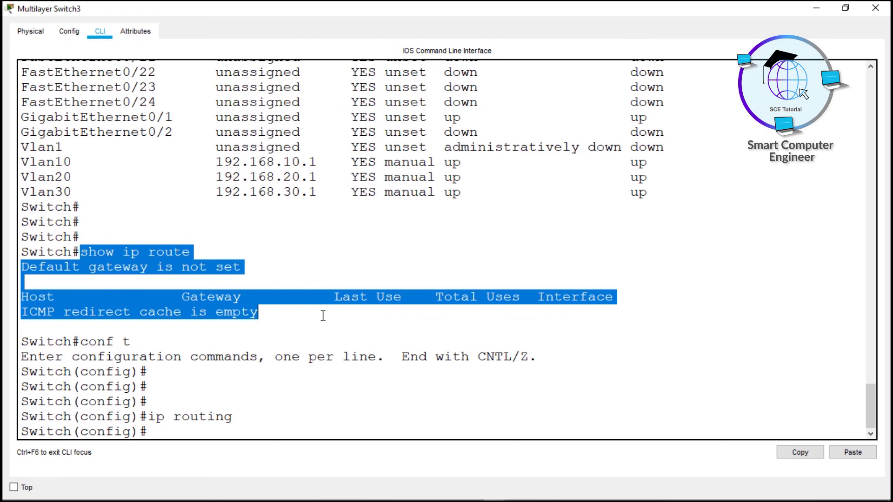
left_click_drag(147, 416, 238, 418)
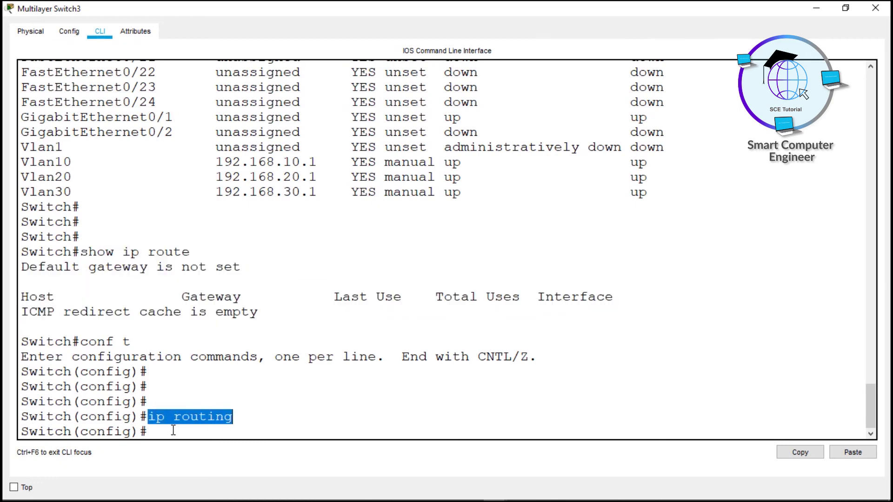
Leave configuration mode on the multilayer switch, run show ip route and examine the connected VLAN routes
left_click(153, 433)
type("exit")
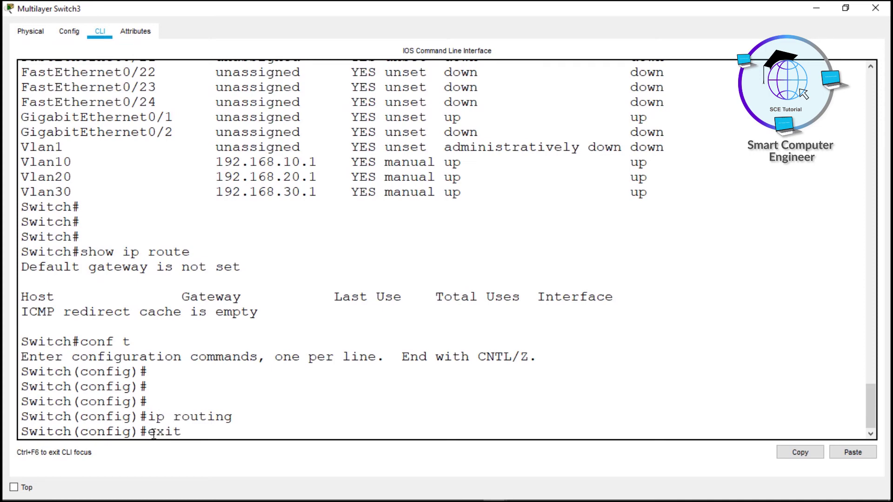
key("Return")
key("Return")
type("show ip route")
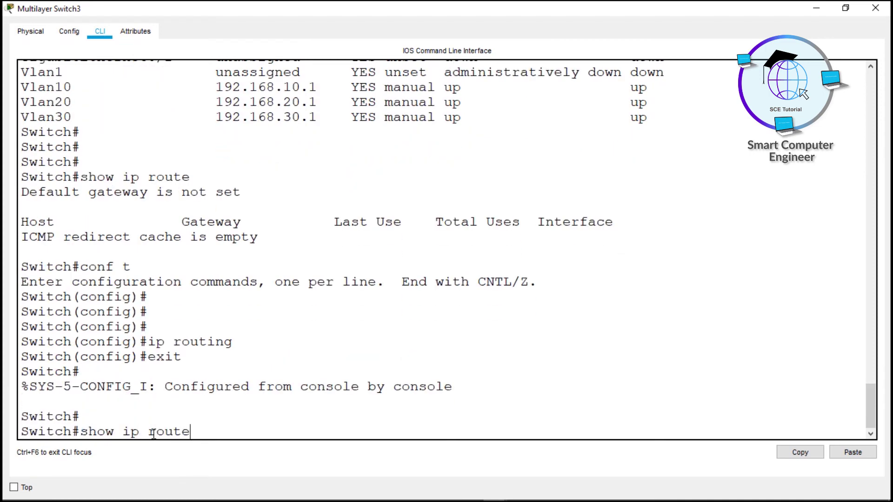
key("Return")
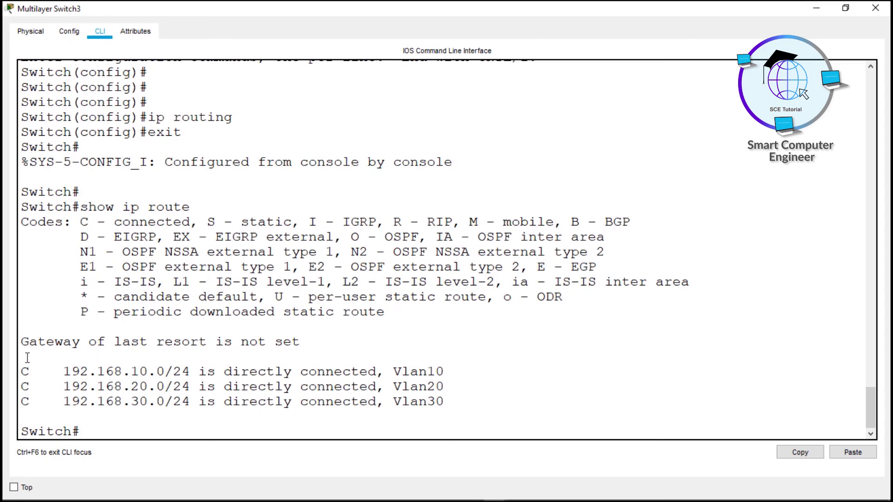
left_click_drag(27, 346, 441, 397)
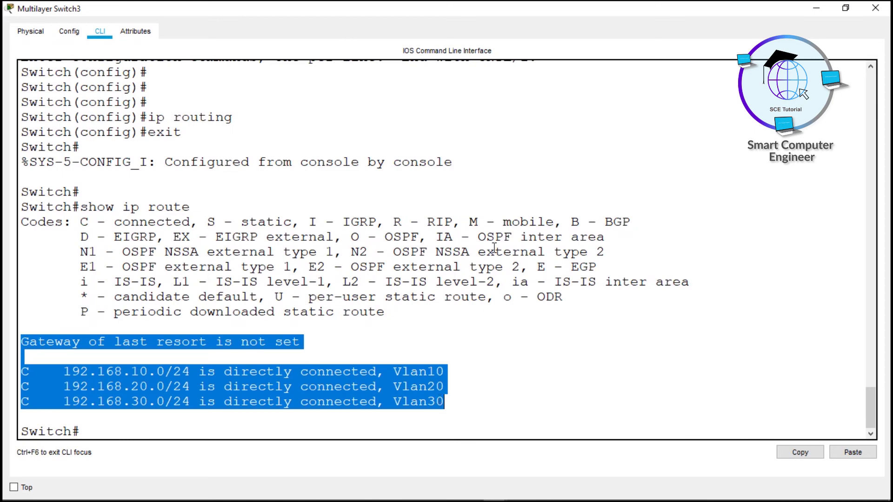
left_click(817, 8)
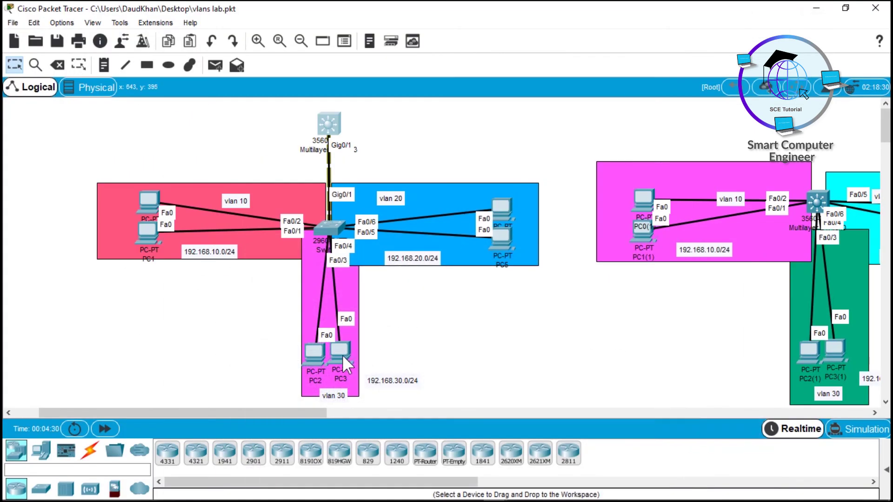
Open PC0's IP configuration and copy its IP address 192.168.10.2
left_click(148, 201)
left_click(371, 99)
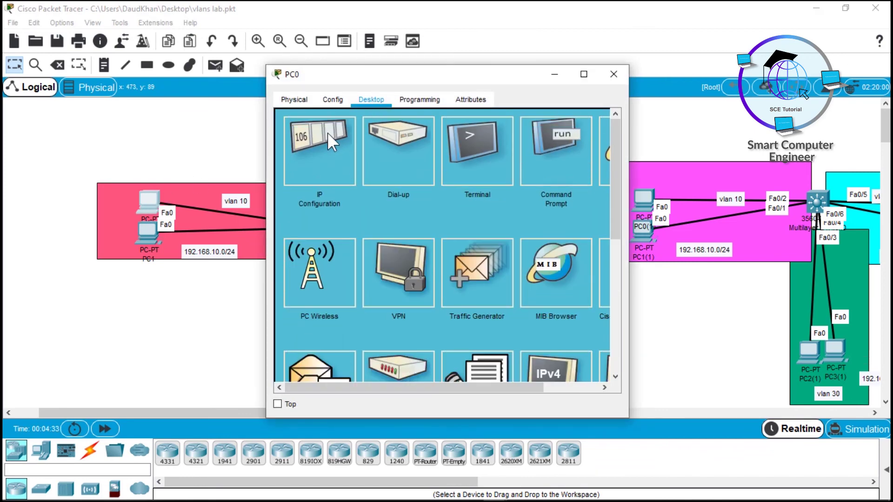
left_click(328, 132)
double_click(431, 190)
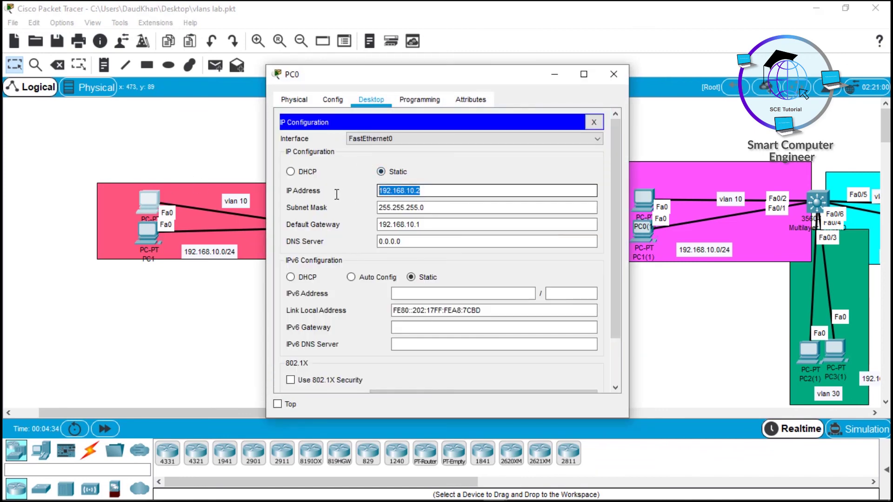
right_click(403, 193)
left_click(436, 251)
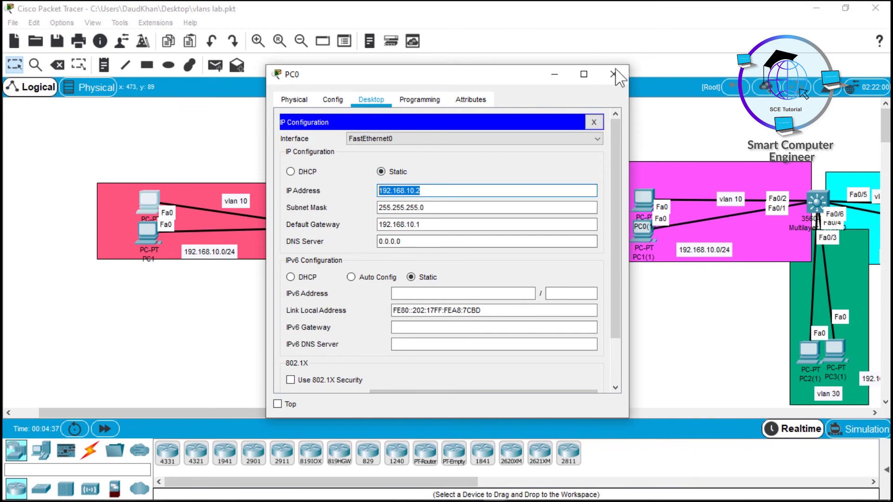
left_click(614, 74)
Ping 192.168.10.2 from PC2's command prompt to test routing between VLAN 30 and VLAN 10, and review the replies
left_click(319, 352)
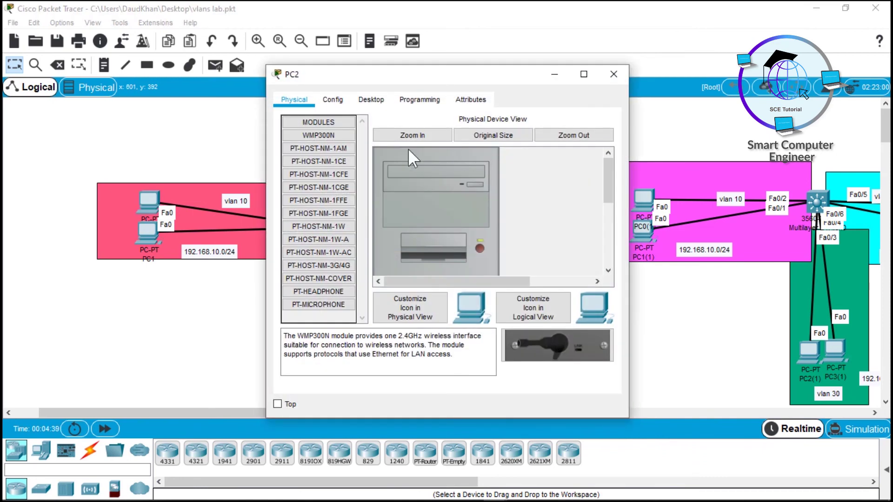
left_click(372, 99)
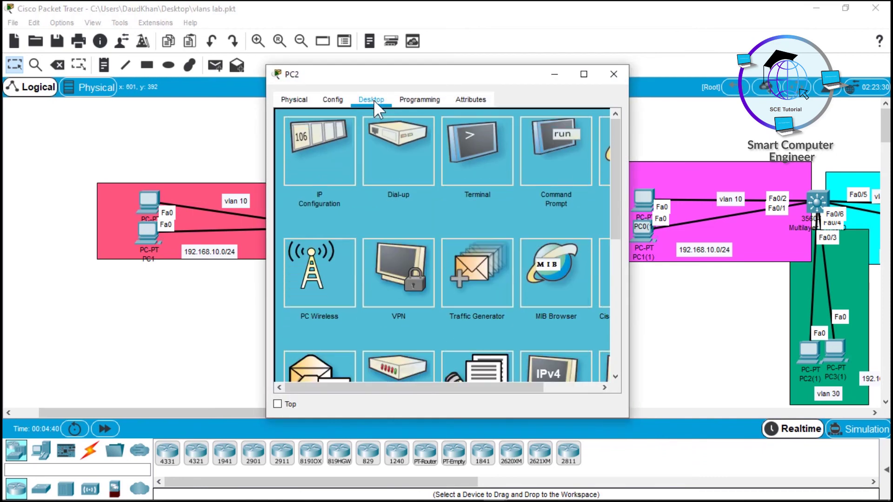
left_click(547, 145)
type("ping")
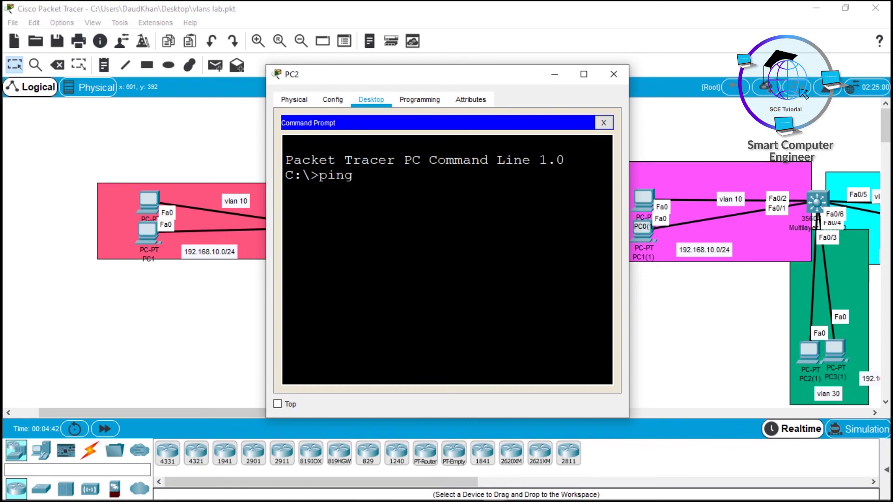
right_click(437, 214)
left_click(463, 236)
key("Return")
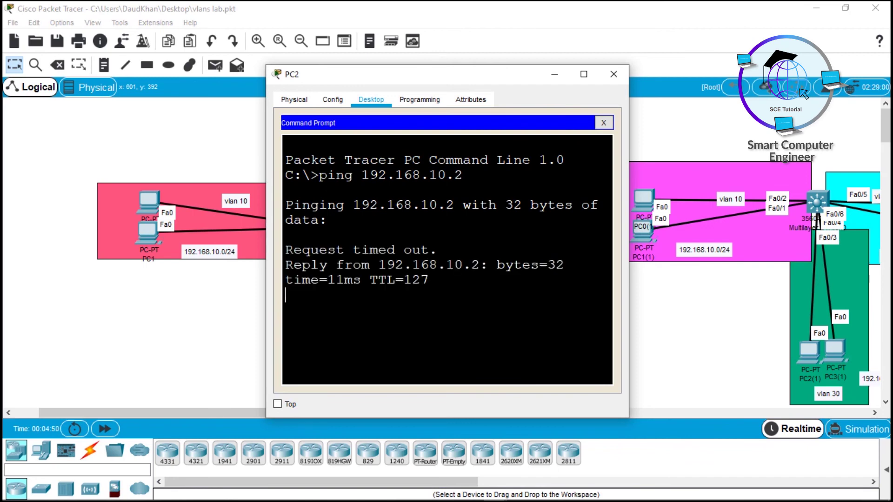
left_click_drag(286, 250, 436, 263)
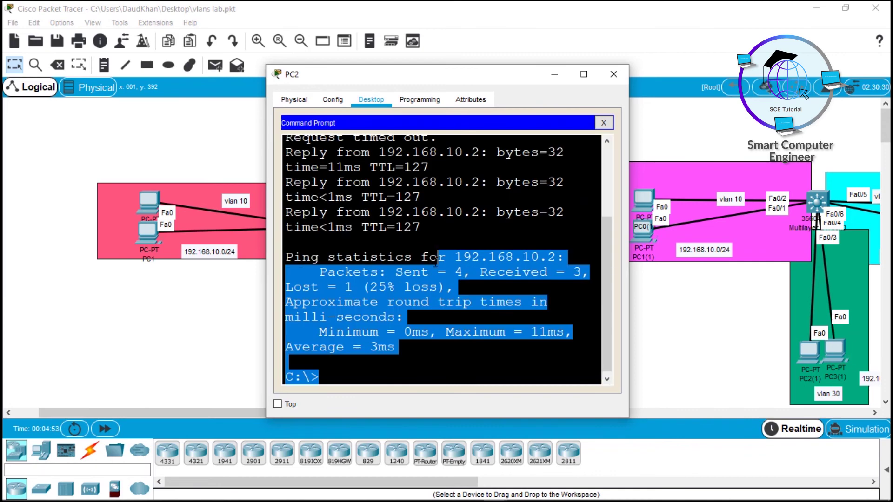
left_click(611, 77)
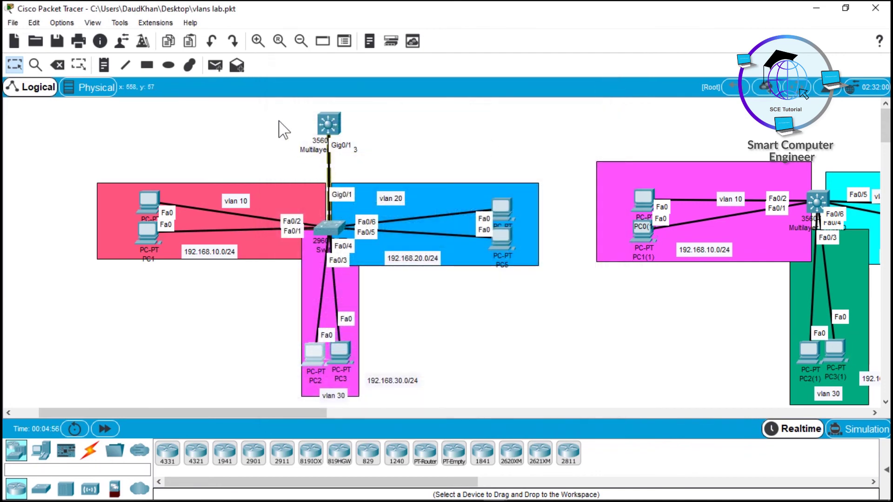
mouse_move(273, 110)
left_mouse_down()
mouse_move(361, 145)
mouse_move(256, 124)
mouse_move(368, 140)
left_mouse_up()
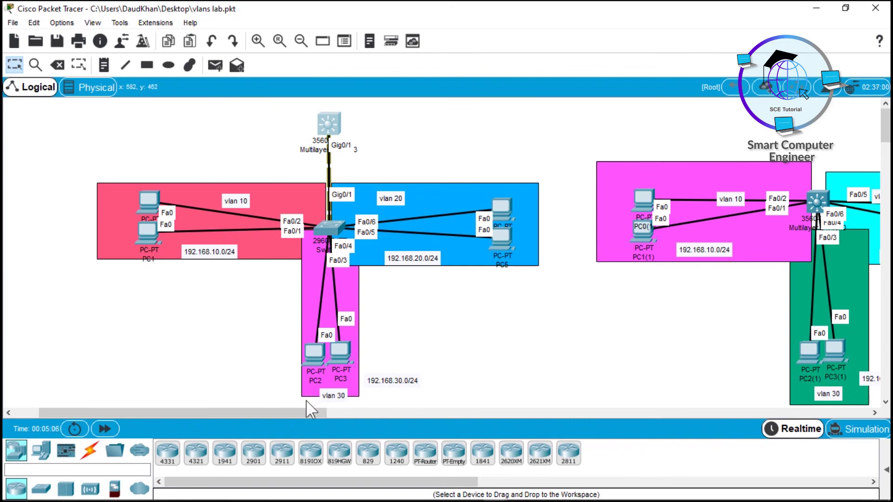
left_click_drag(300, 409, 421, 412)
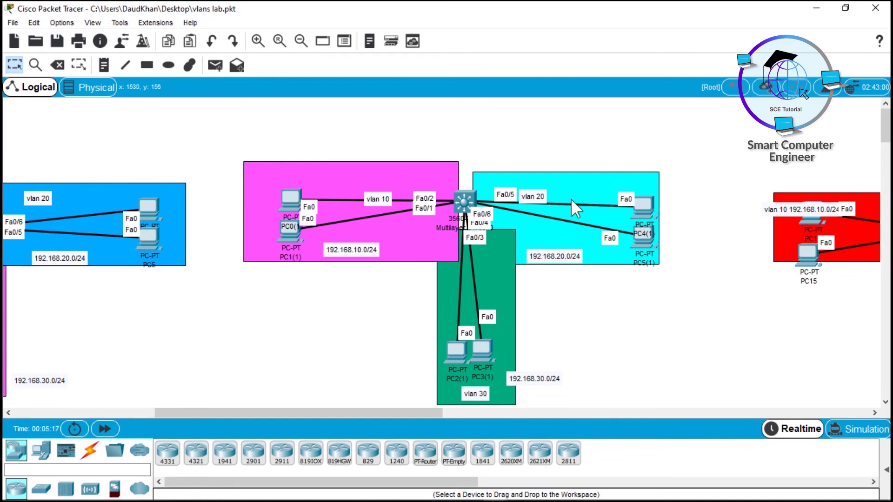
left_click_drag(307, 414, 203, 413)
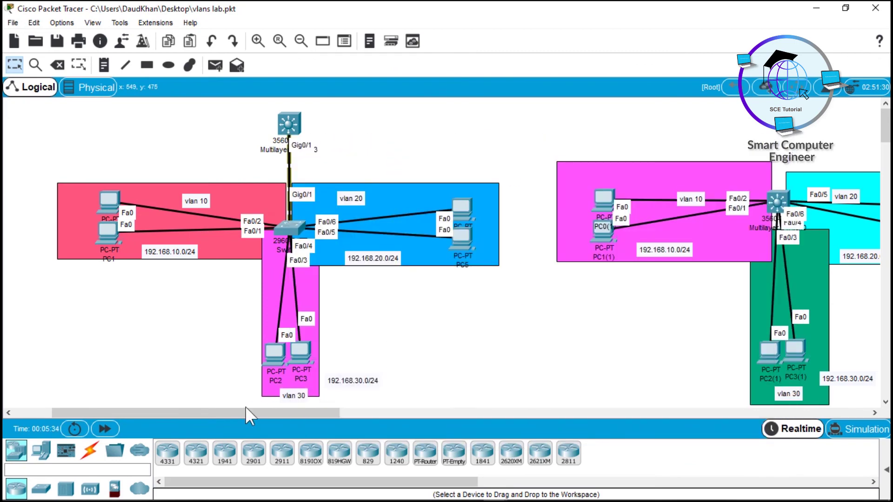
In the topology with the standalone 3560 switch, give PC0(1) static IP address 192.168.10.2, mask 255.255.255.0 and its default gateway
left_click_drag(246, 408, 347, 410)
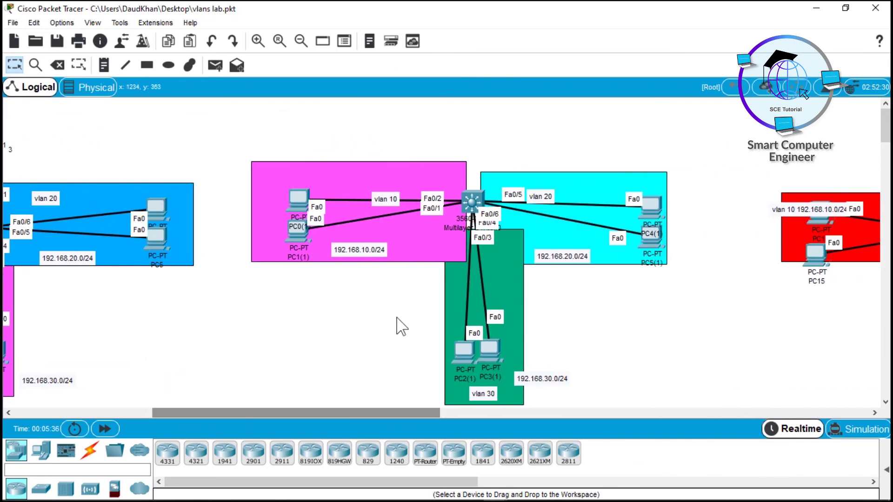
left_click(472, 201)
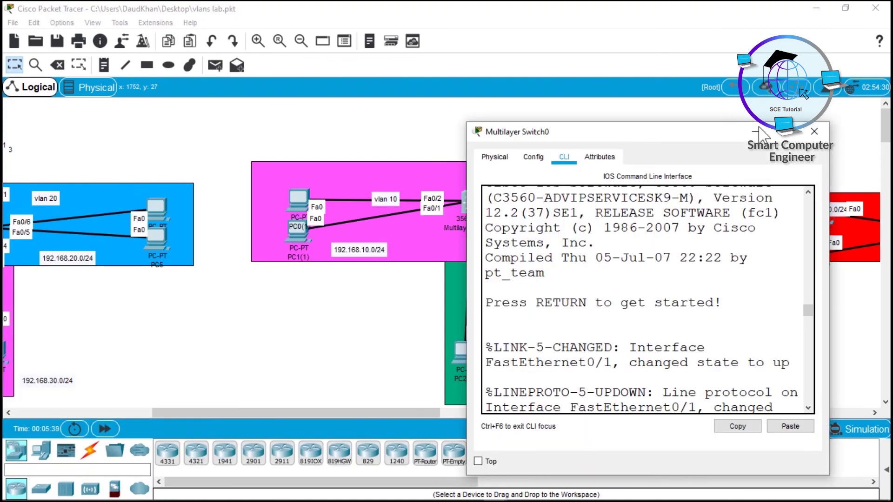
left_click(814, 132)
left_click(296, 200)
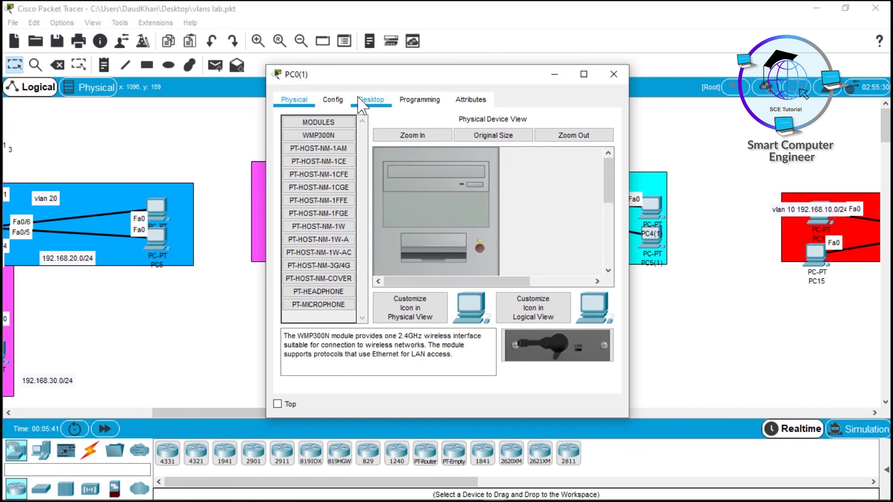
left_click(371, 100)
left_click(320, 148)
left_click(390, 192)
type("192.168.10.2")
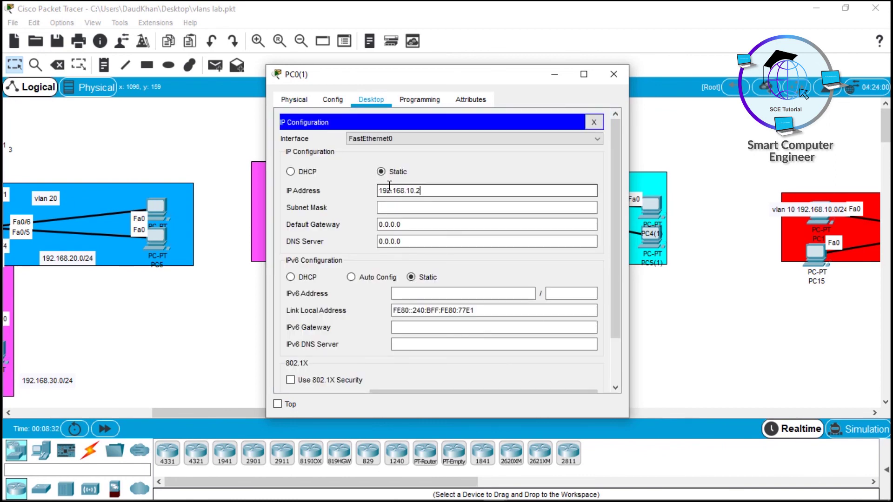
key("Tab")
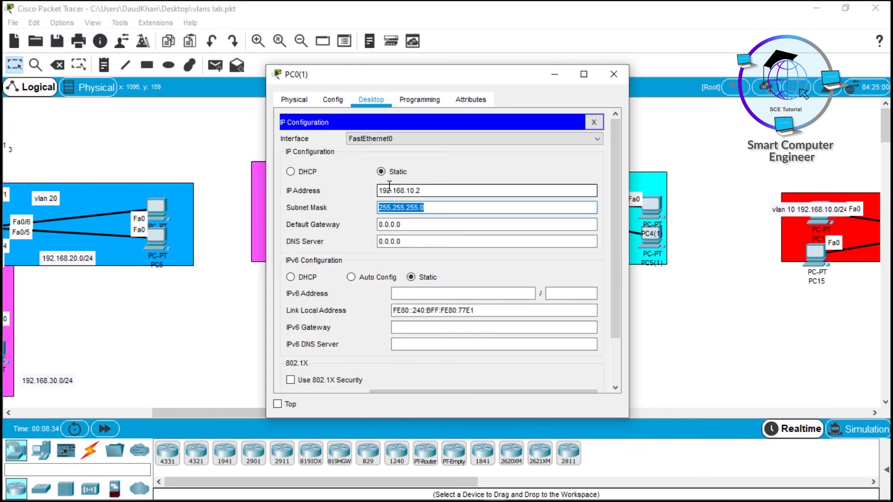
key("Tab")
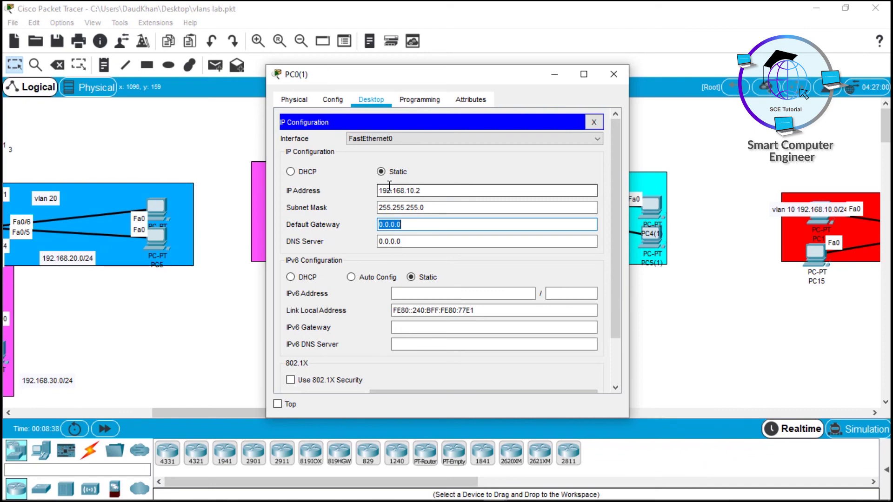
key("ctrl+v")
left_click(613, 74)
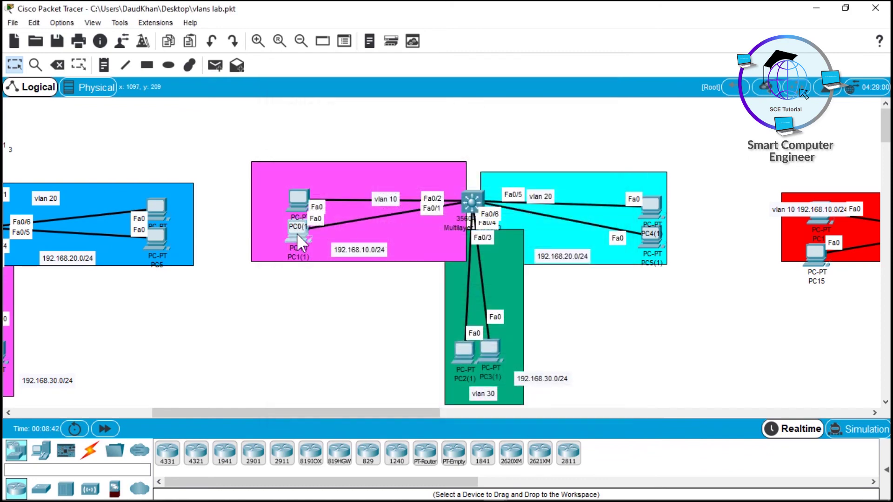
Give PC1(1) in VLAN 10 a static IP address in the 192.168.10.0/24 network and fill in its default gateway
left_click(296, 233)
left_click(370, 99)
left_click(330, 133)
left_click(401, 194)
type("192.168.10.2")
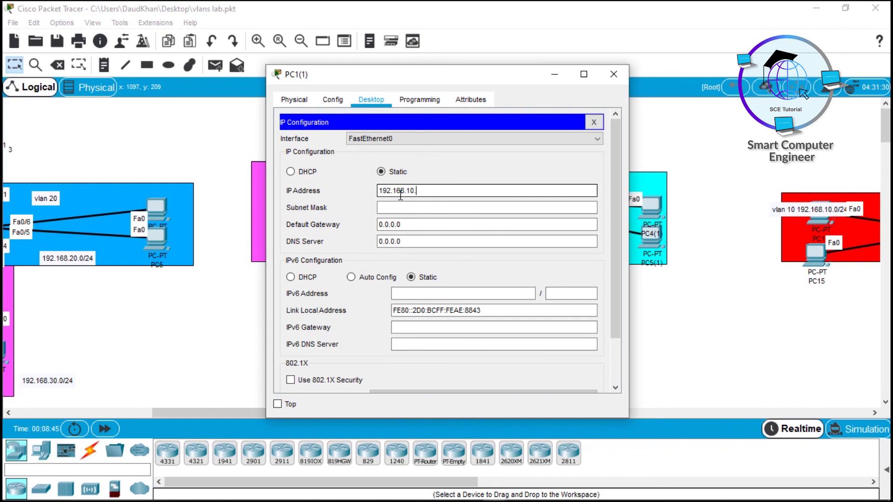
key("Tab")
key("Tab")
type("192.168.10.2")
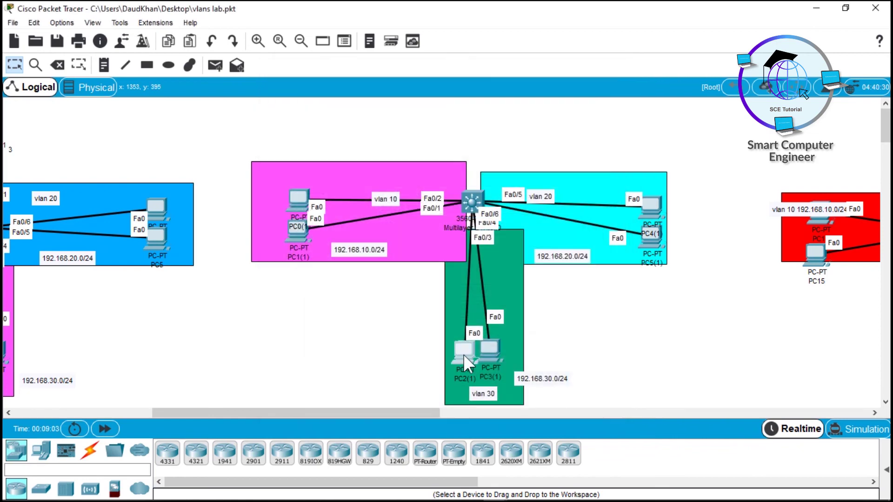
Set PC2(1) in VLAN 30 to static IP address 192.168.30.2 with mask 255.255.255.0 and fill in its default gateway
left_click(463, 355)
left_click(324, 147)
left_click(398, 192)
type("192.168.10.2")
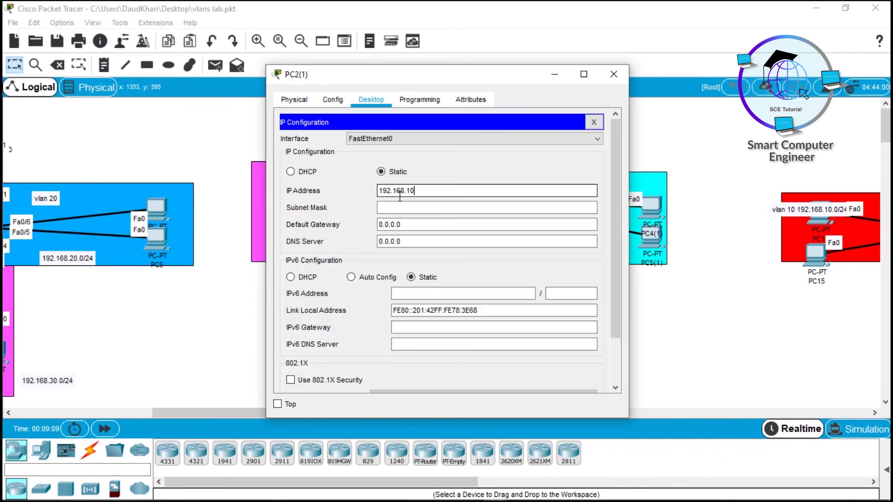
key("BackSpace")
type("30.2")
key("Tab")
key("Tab")
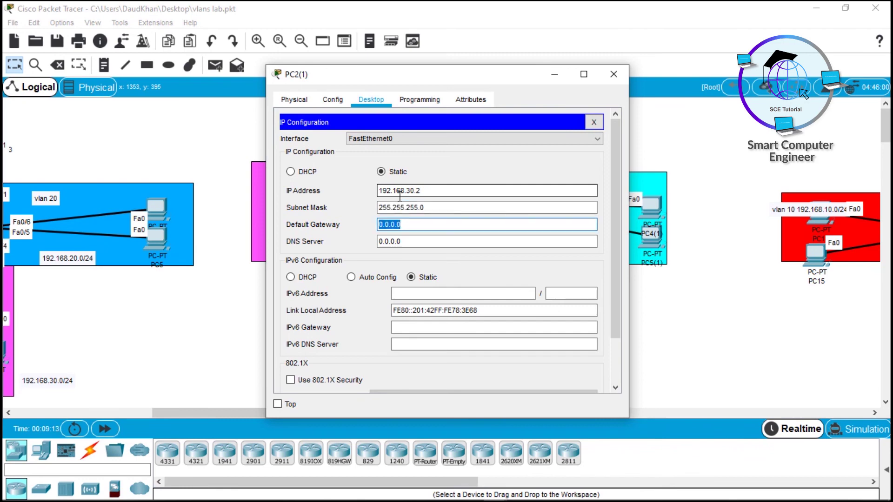
type("192.168.10.2")
left_click(621, 71)
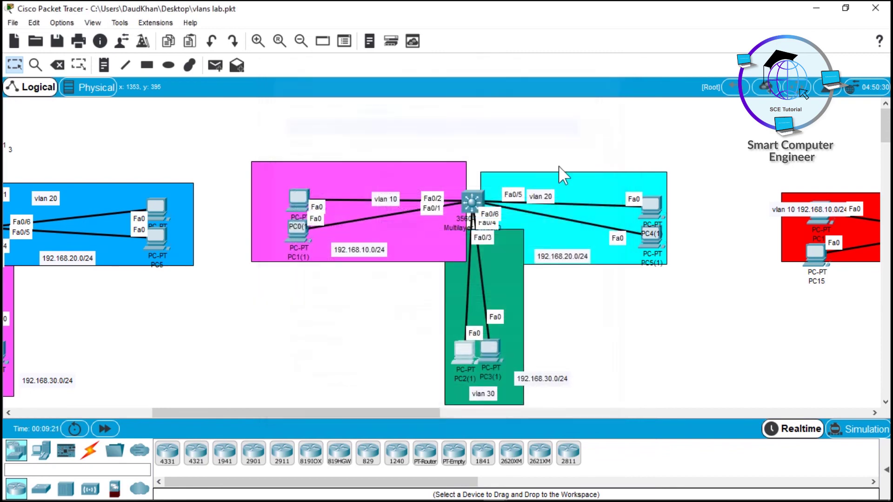
Set PC3(1) in VLAN 30 to static IP address 192.168.30.3, mask 255.255.255.0 and default gateway 192.168.30.1
left_click(489, 360)
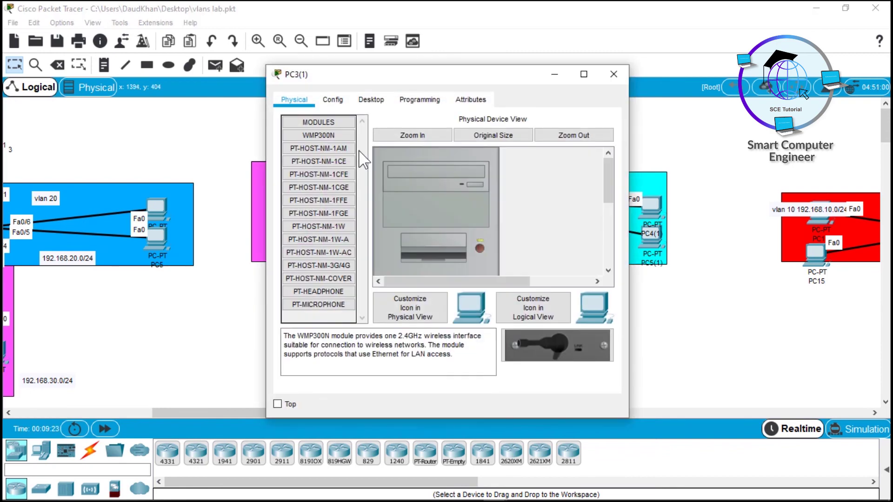
left_click(371, 99)
left_click(316, 138)
left_click(391, 188)
type("192.168.30.1")
key("Tab")
key("Tab")
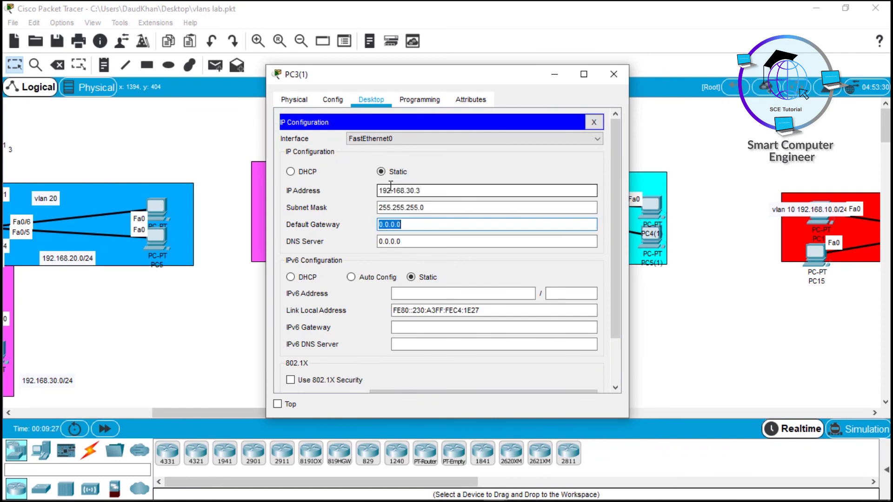
type("192.168.30.1")
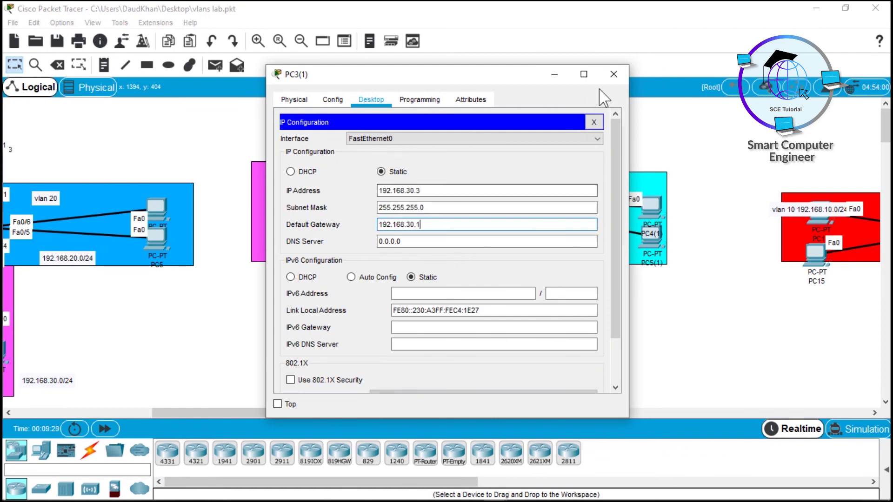
left_click(614, 74)
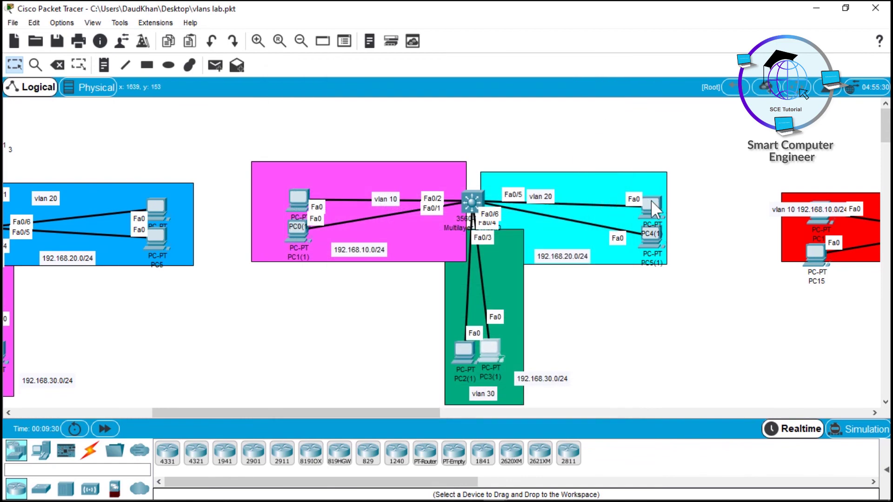
Set PC4(1) in VLAN 20 to static IP address 192.168.20.2, mask 255.255.255.0 and default gateway 192.168.20.1, and copy the gateway address
left_click(651, 204)
left_click(371, 100)
left_click(325, 135)
left_click(403, 191)
type("192.168.30.1")
key("BackSpace")
key("BackSpace")
key("BackSpace")
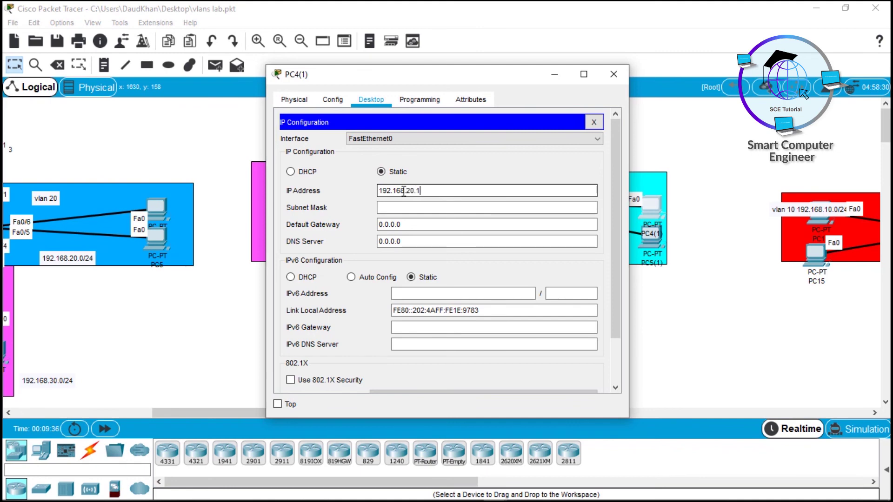
type(".20.2")
key("Tab")
key("Tab")
type("192.168.30.1")
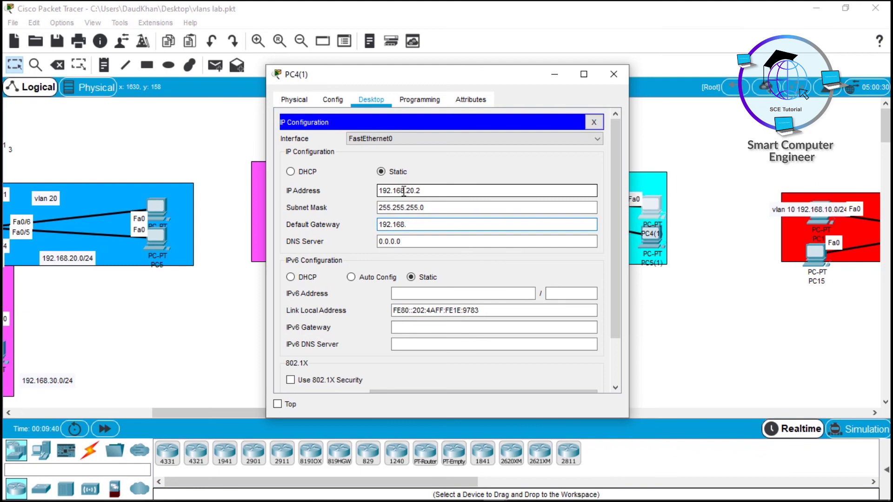
key("shift+Home")
key("ctrl+c")
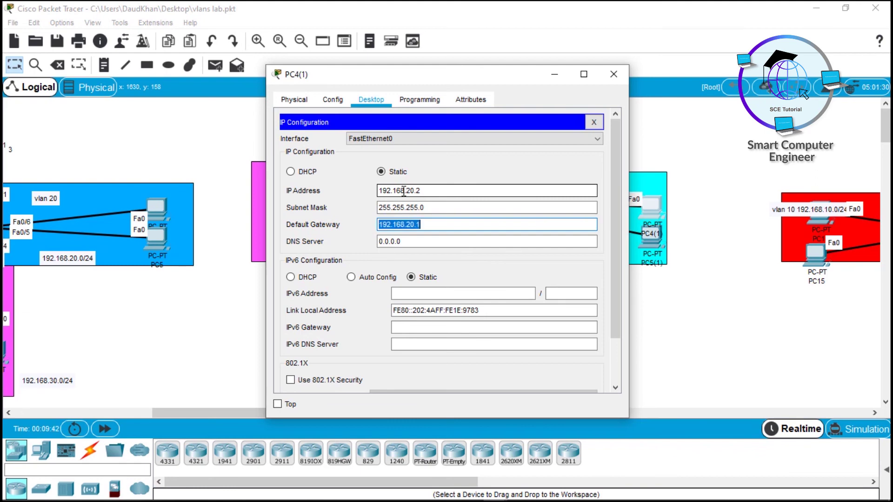
left_click(614, 74)
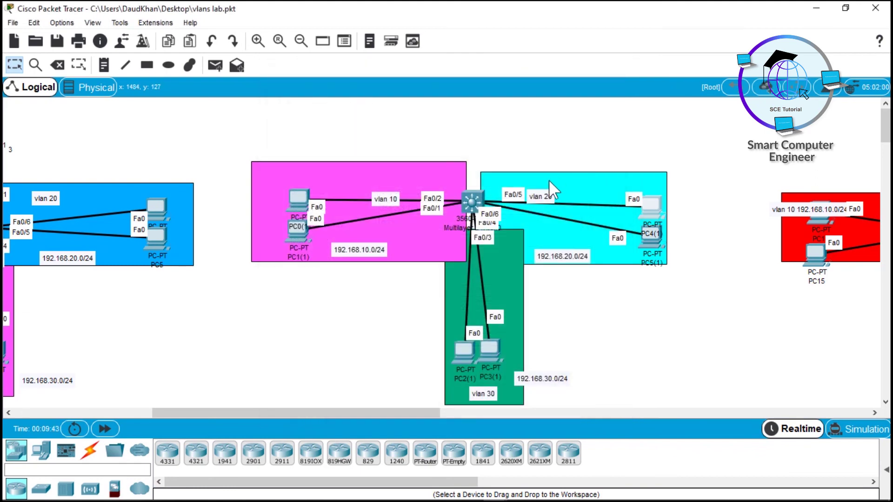
Set PC5(1) in VLAN 20 to static IP address 192.168.20.3, mask 255.255.255.0 and default gateway 192.168.20.1
left_click(652, 239)
left_click(371, 99)
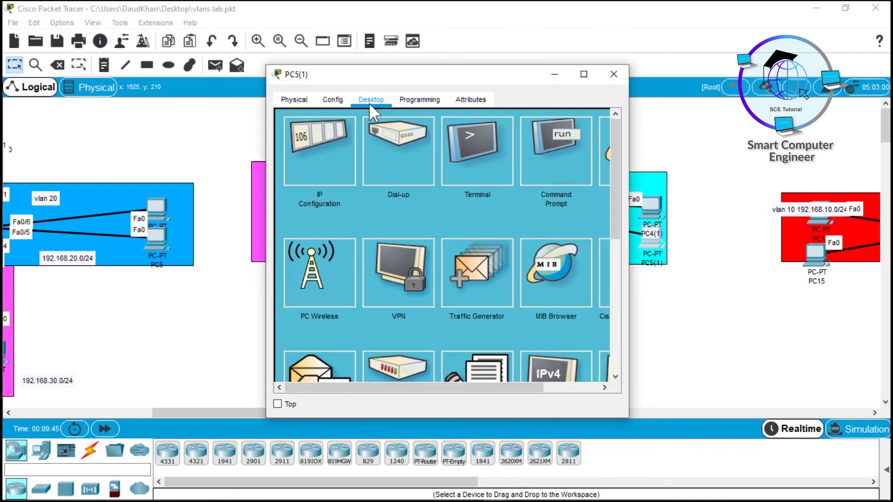
left_click(321, 134)
left_click(412, 191)
key("ctrl+v")
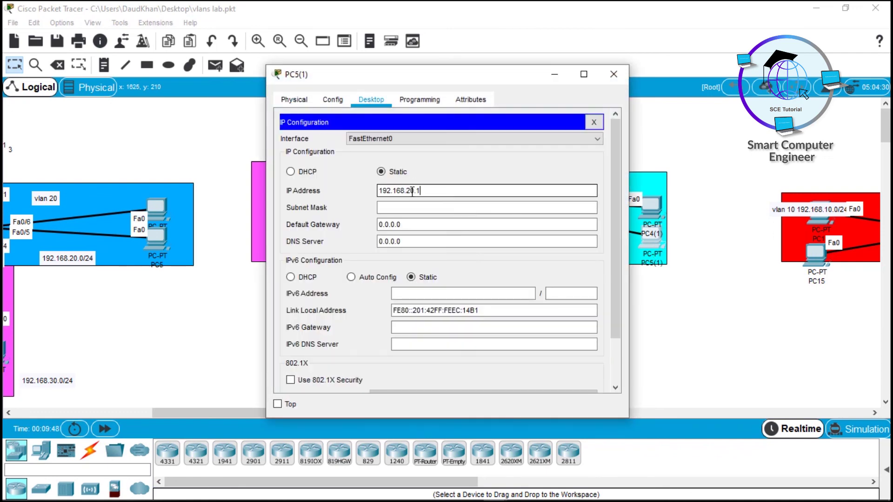
key("Tab")
key("Tab")
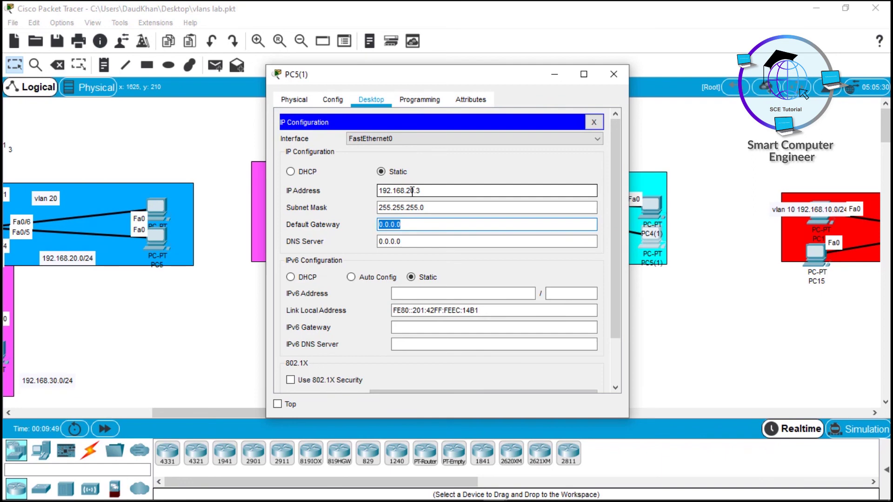
key("ctrl+v")
left_click(620, 77)
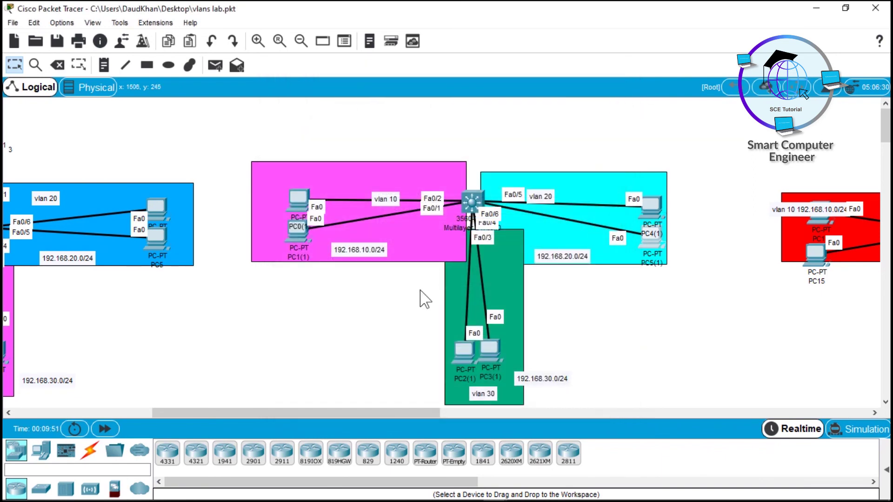
Open the command line of the standalone 3560 switch beside the topology and enter global configuration mode
left_click(468, 195)
left_click_drag(449, 79, 654, 55)
key("Return")
key("Return")
key("Return")
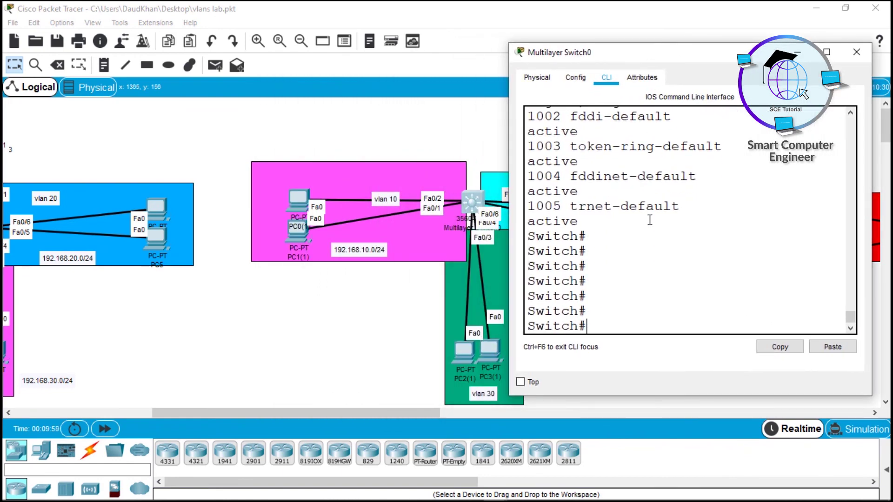
type("conf t")
key("Return")
key("Return")
key("Return")
Create VLAN 10 and VLAN 20 on the 3560 switch, returning to global configuration mode
type("vl")
key("Tab")
type("10")
key("Return")
type("exit")
key("Return")
key("Return")
type("vlan ")
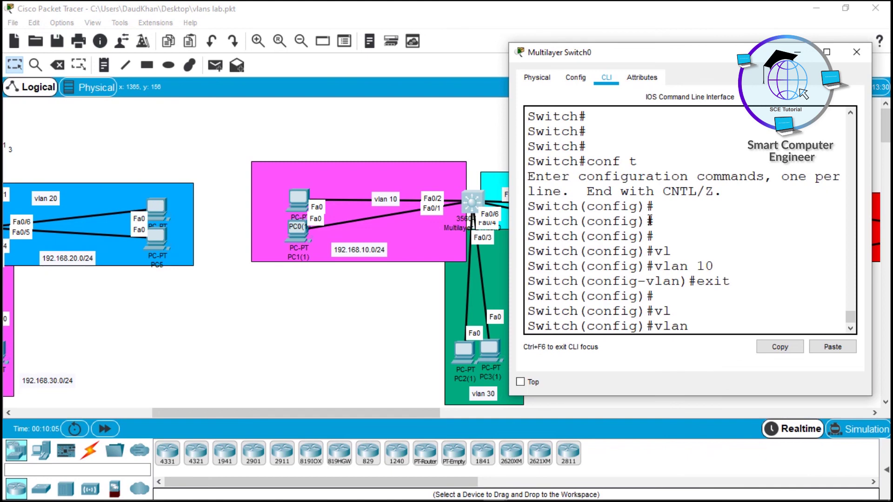
type("20")
key("Return")
type("exit")
key("Return")
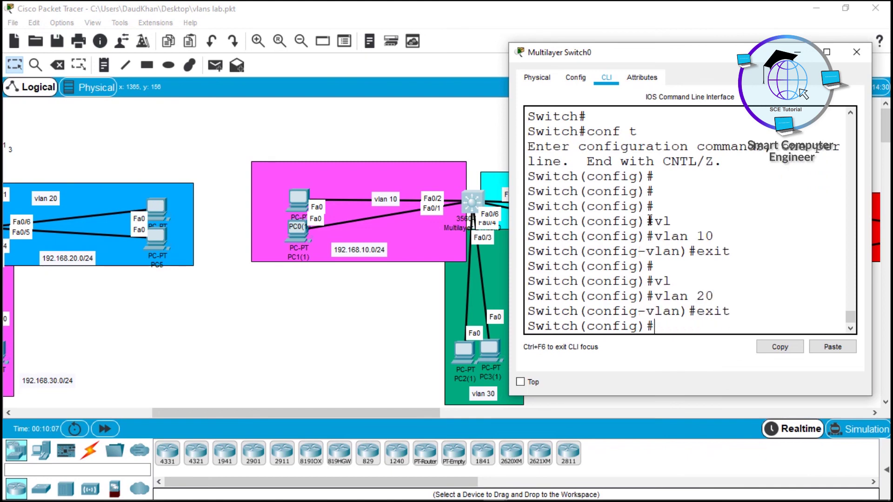
Create VLAN 30 on the 3560 switch and leave VLAN configuration mode
type("vlan 3")
key("Tab")
type("30")
key("Return")
type("exit")
key("Return")
key("Return")
List the switch's VLANs in brief from configuration mode and check the entries for VLANs 10, 20 and 30
type("do show vlan br")
key("Return")
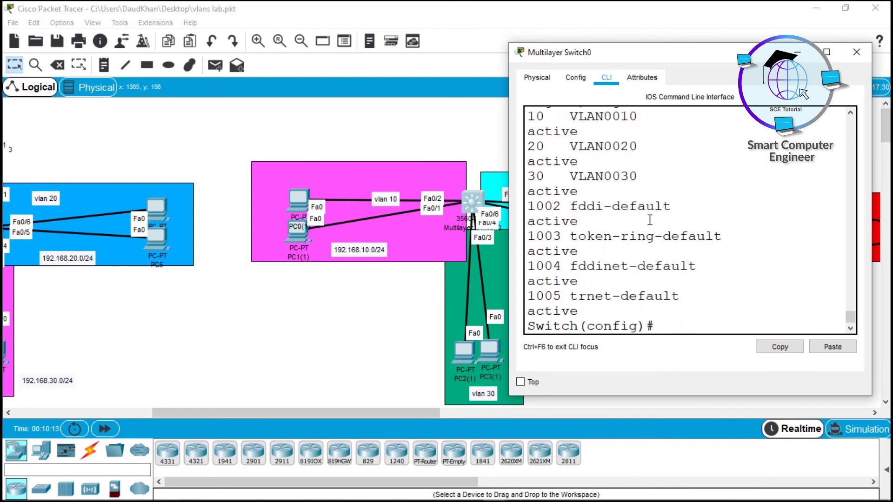
key("super+Up")
left_click_drag(28, 325, 427, 355)
left_click_drag(400, 7, 702, 80)
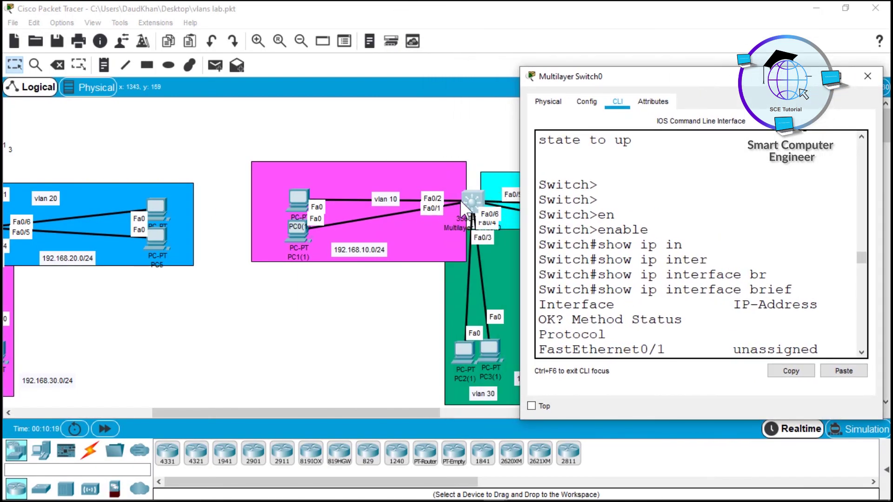
Select the interface range FastEthernet 0/1-2 on the 3560 and set its ports to access mode
scroll(643, 307, "down", 10)
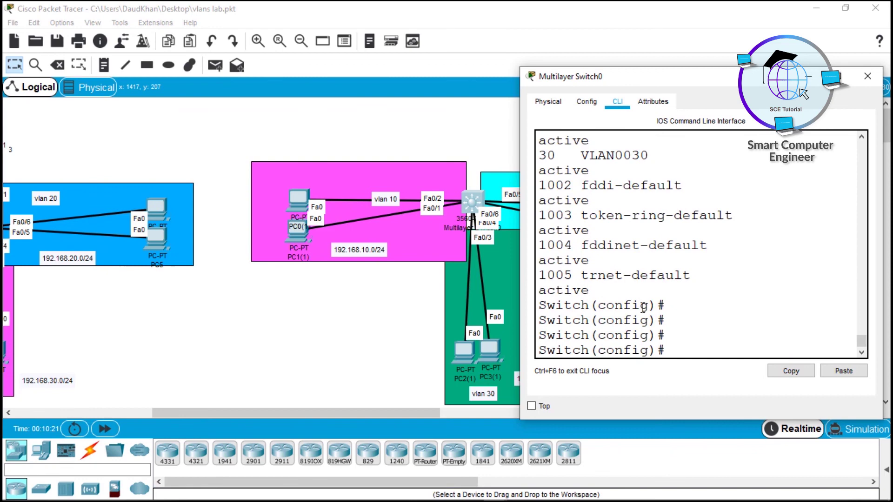
type("in")
key("Tab")
type("ra")
key("Tab")
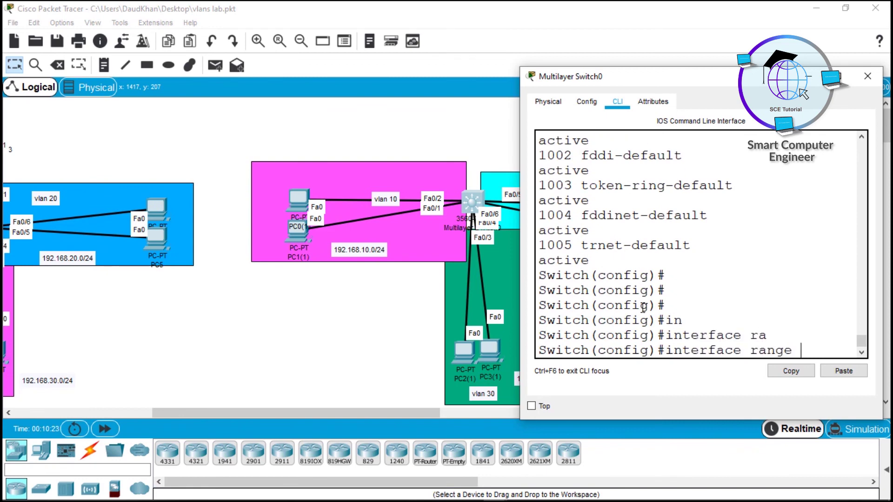
type("fa")
key("Tab")
type("0/1-2")
key("Return")
type("sw")
key("Tab")
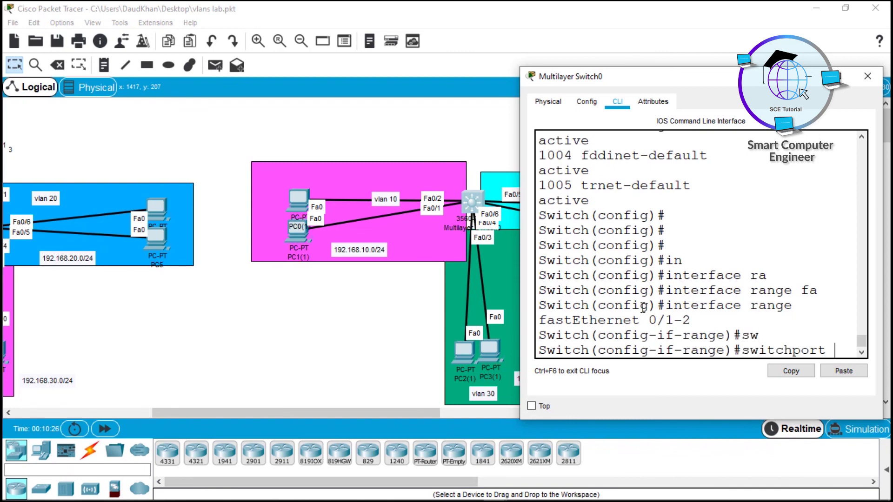
type("mode ac")
key("Tab")
type("acc")
key("Tab")
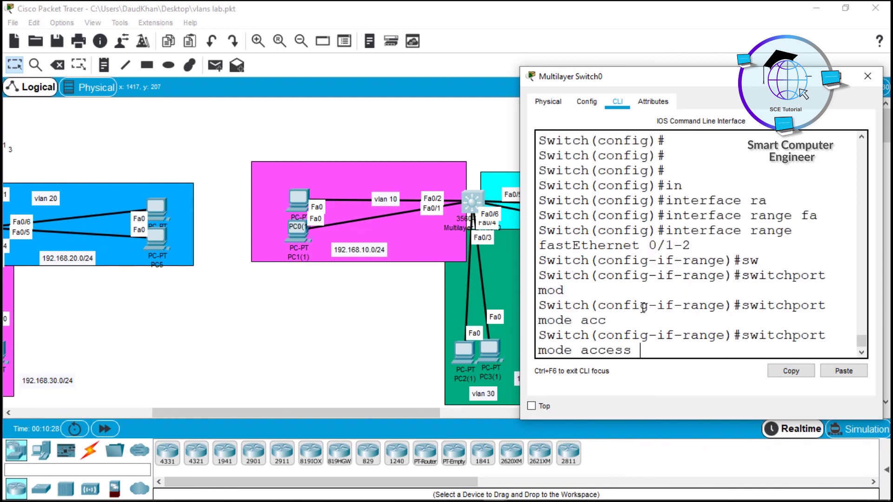
key("Return")
Assign ports FastEthernet 0/1-2 to access VLAN 10 and leave the interface range
type("switchport a")
key("Tab")
type("acc")
key("Tab")
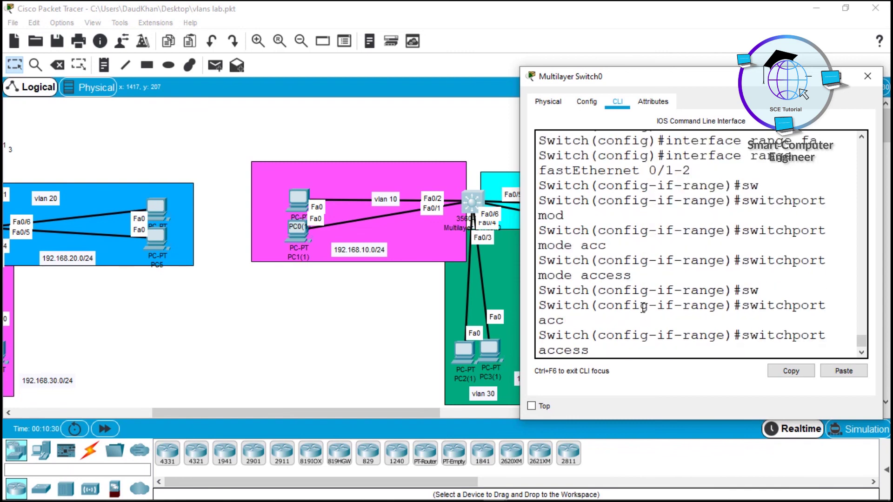
type("vl")
key("Tab")
type("10")
key("Return")
type("exit")
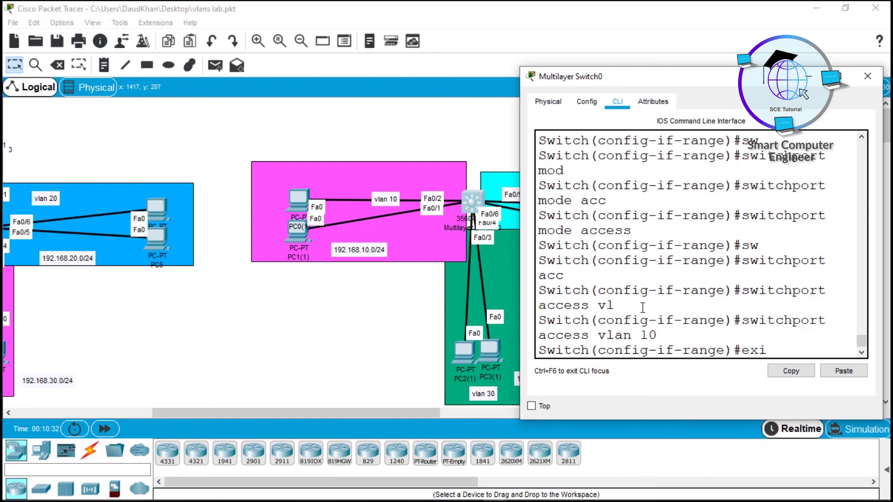
key("Return")
key("Return")
key("Return")
key("Return")
Select the interface range FastEthernet 0/3-4 and set its ports to access mode
type("in")
key("Tab")
key("Up")
key("Up")
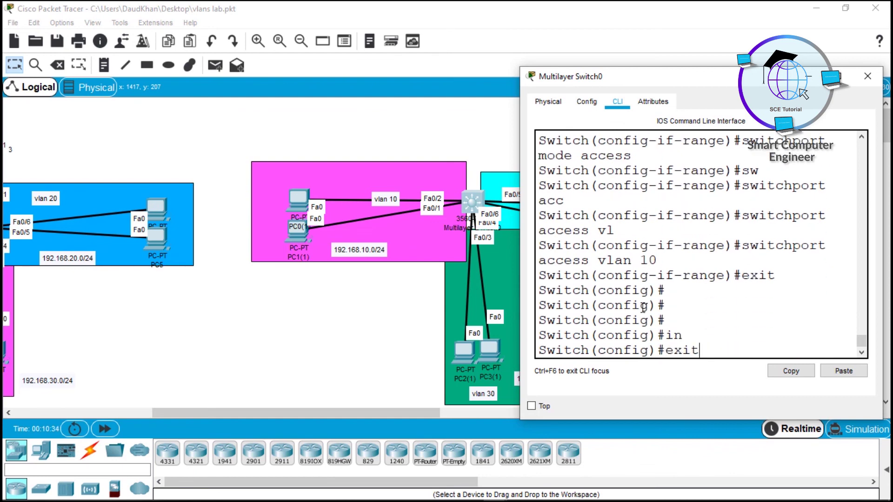
key("Up")
key("Up")
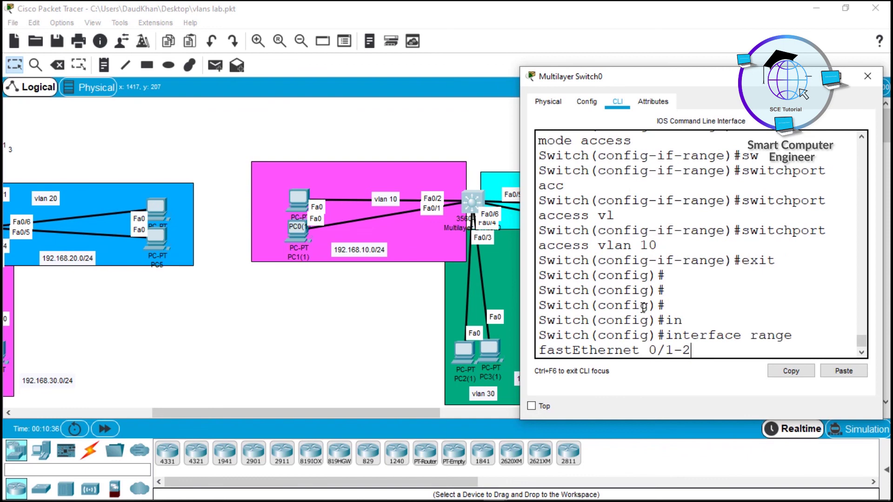
key("BackSpace")
key("BackSpace")
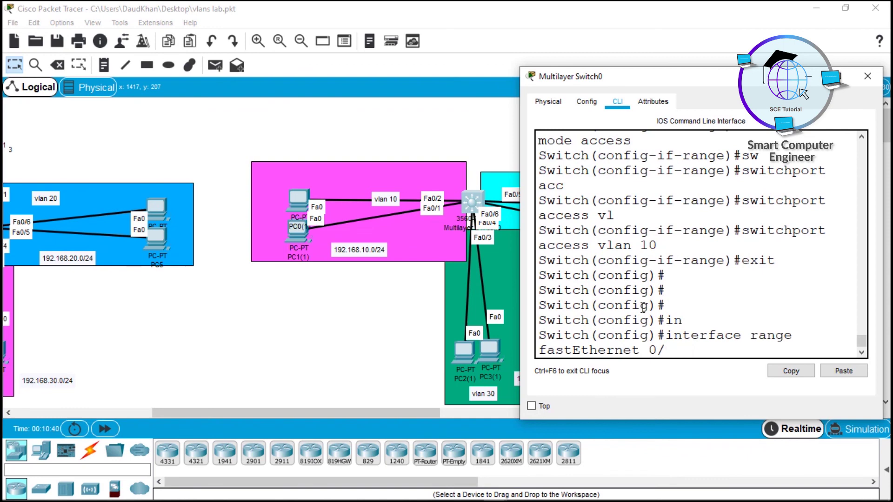
type("3-4")
key("Return")
type("sw")
key("Tab")
type("mod")
key("Tab")
type("acc")
key("Tab")
key("Return")
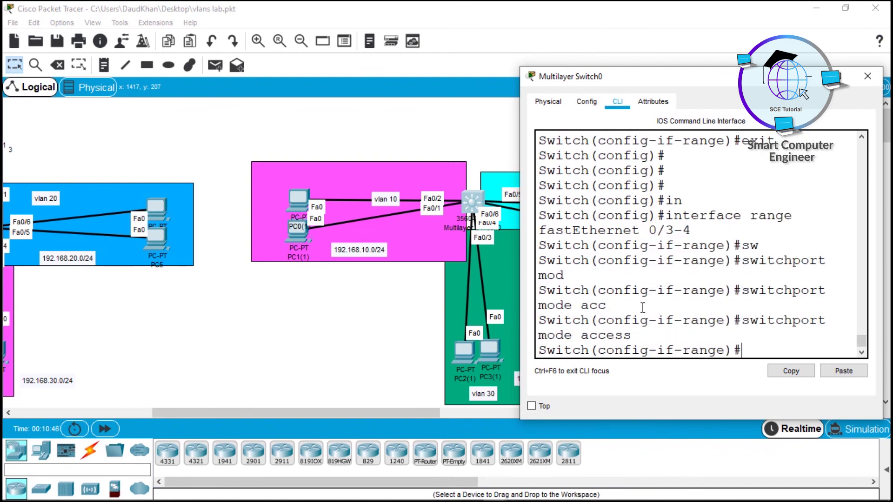
Assign ports FastEthernet 0/3-4 to access VLAN 30 and leave the interface range
type("sw")
key("Tab")
type("acc")
key("Tab")
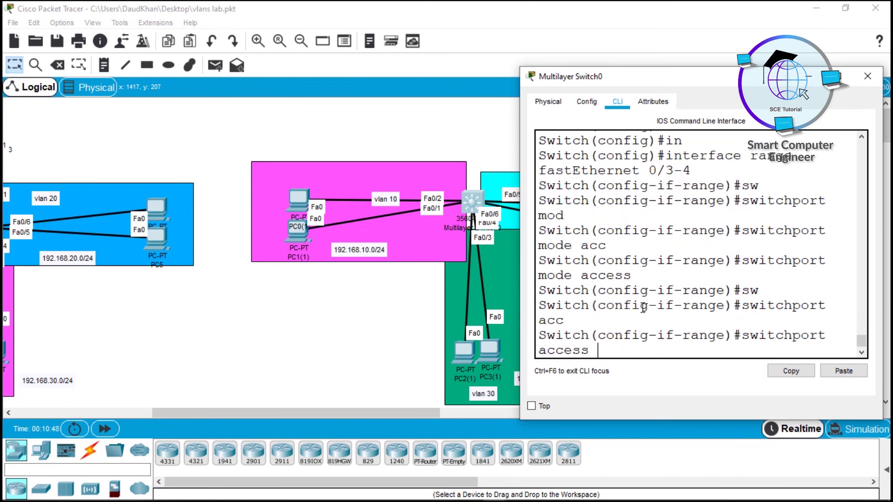
type("vl")
key("Tab")
type("30")
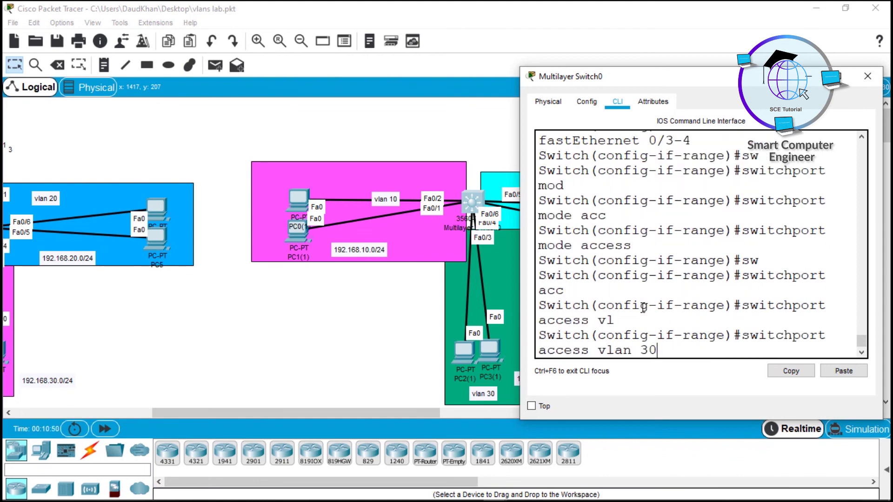
key("Return")
type("exit")
key("Return")
key("Return")
key("Return")
key("Return")
key("Return")
Select the interface range FastEthernet 0/5-6 and set its ports to access mode
type("in")
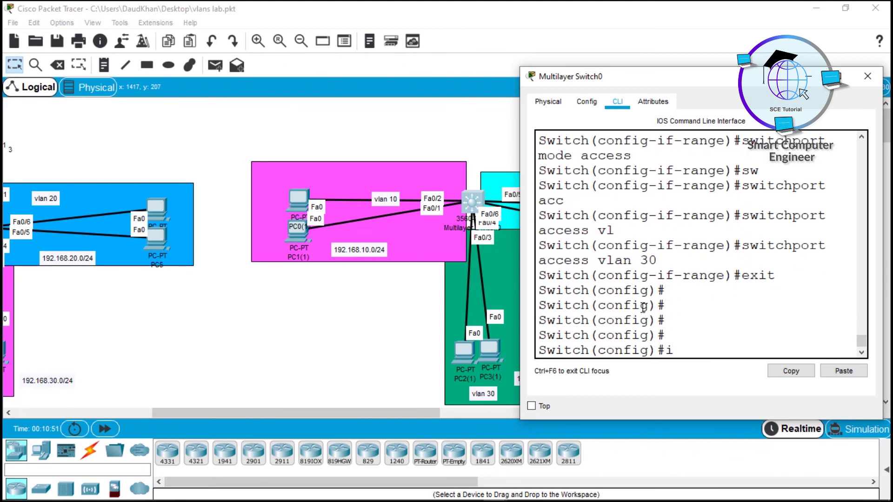
key("Tab")
type("ra")
key("Tab")
type("fa")
key("Tab")
type("0/5-6")
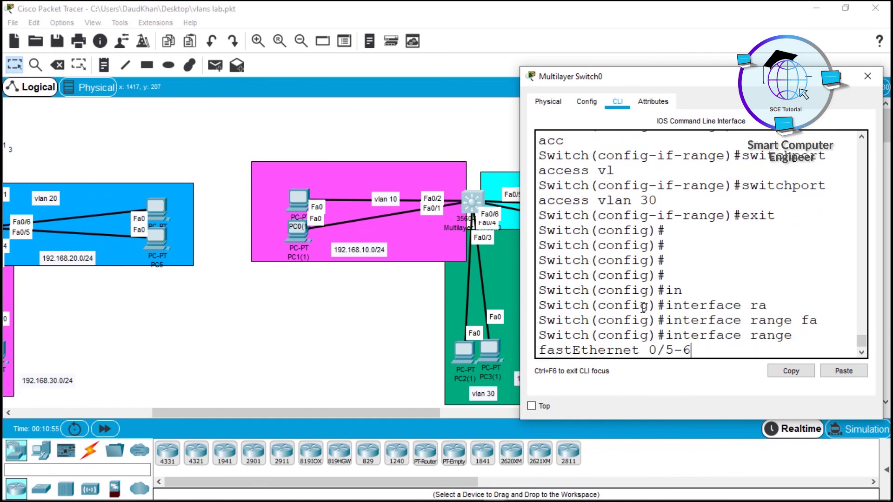
key("Return")
type("sw")
key("Tab")
type("mod")
key("Tab")
type("acc")
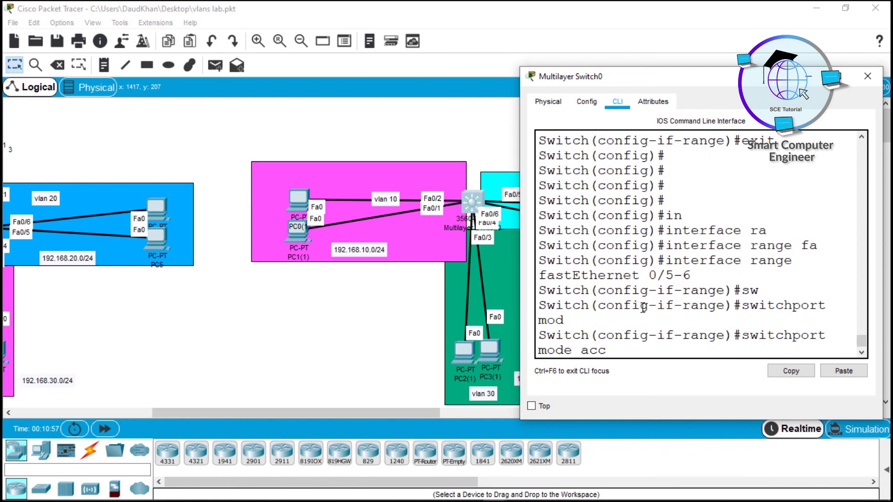
key("Tab")
key("Return")
Assign ports FastEthernet 0/5-6 to access VLAN 20 and end configuration mode
type("sw")
key("Tab")
type("acc")
key("Tab")
type("vl")
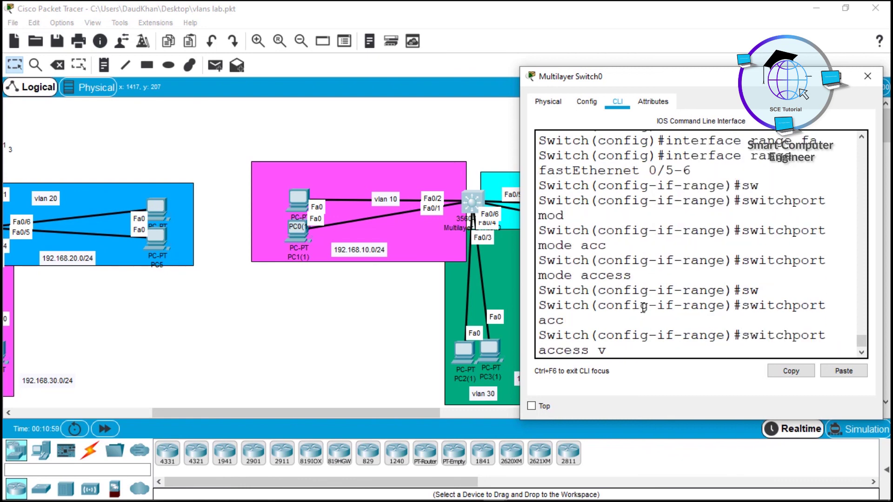
key("Tab")
type("20")
key("Return")
type("end")
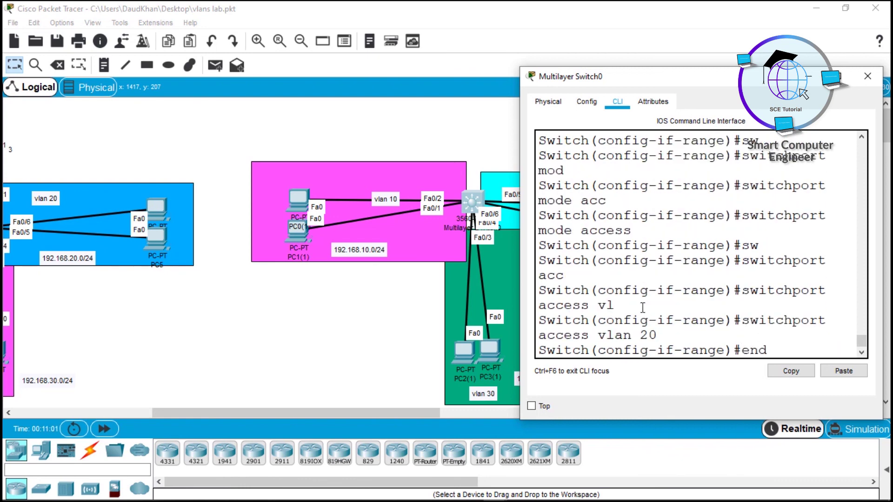
key("Return")
Show the brief VLAN table at full width and check which ports belong to VLANs 10, 20 and 30
type("show vl")
key("Tab")
type("br")
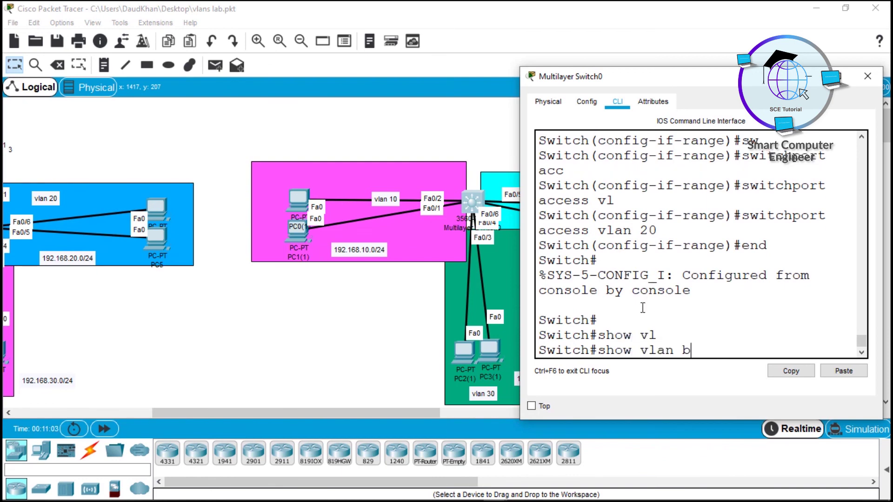
key("Tab")
key("Return")
key("super+Up")
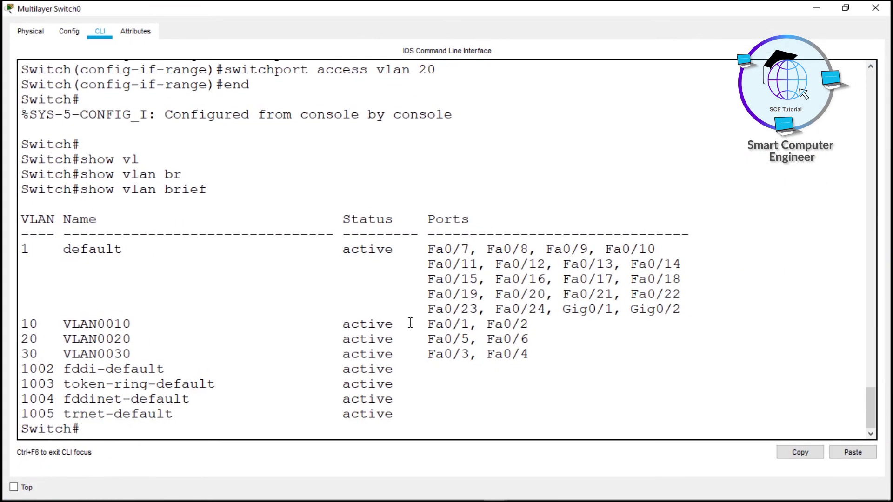
left_click_drag(20, 321, 529, 355)
left_click_drag(405, 7, 719, 65)
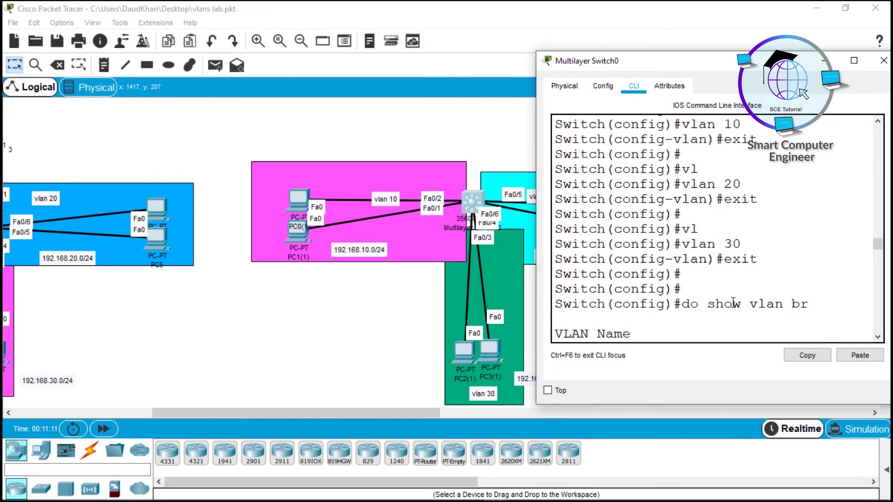
Re-enter global configuration mode on the 3560 and create the VLAN 10 interface
scroll(733, 303, "down", 8)
type("conf t")
key("Return")
key("Return")
type("in")
key("Tab")
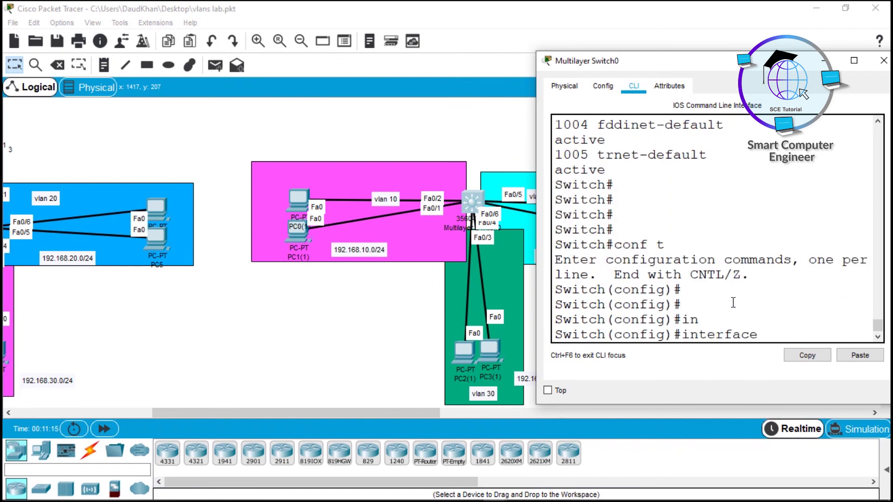
type("vl")
key("Tab")
type("10")
key("Return")
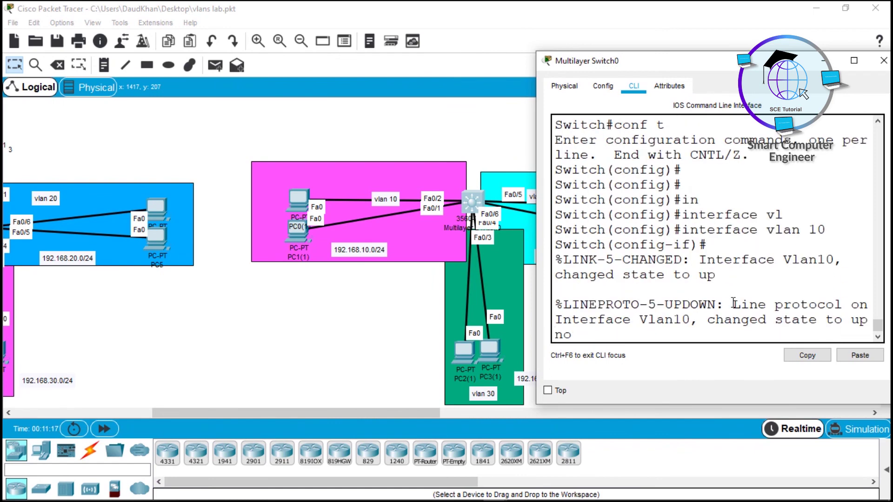
Try to enable the VLAN 10 interface
key("Return")
type("shut")
key("Tab")
key("Return")
key("Return")
key("Return")
Assign IP address 192.168.10.1 with mask 255.255.255.0 to the VLAN 10 interface and exit interface configuration
type("ip add")
key("Tab")
type("192.168")
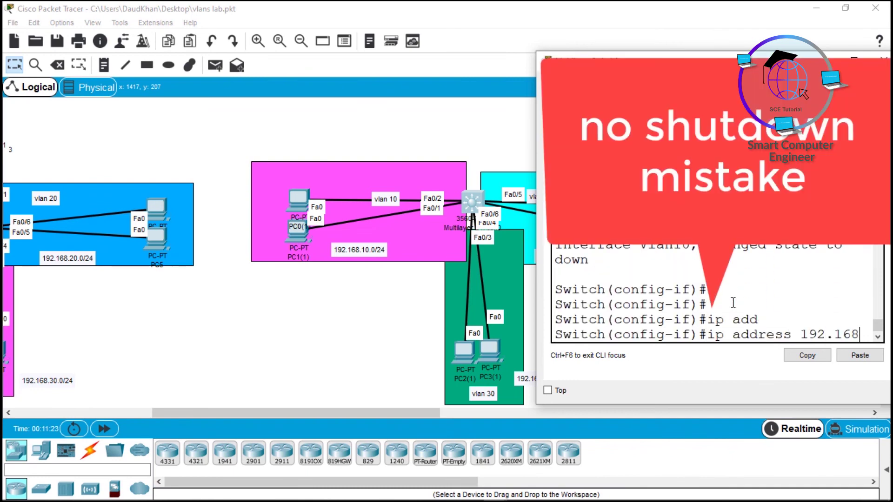
type(".10.1 255.255.255.0")
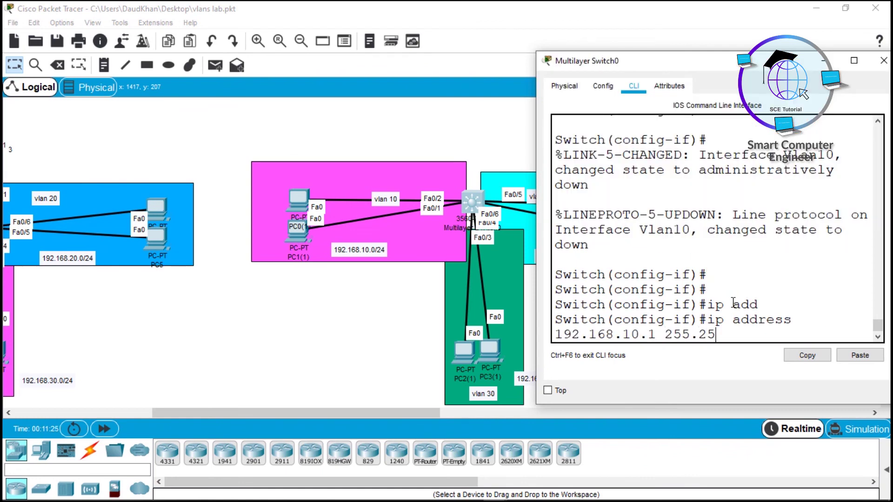
key("Return")
type("exit")
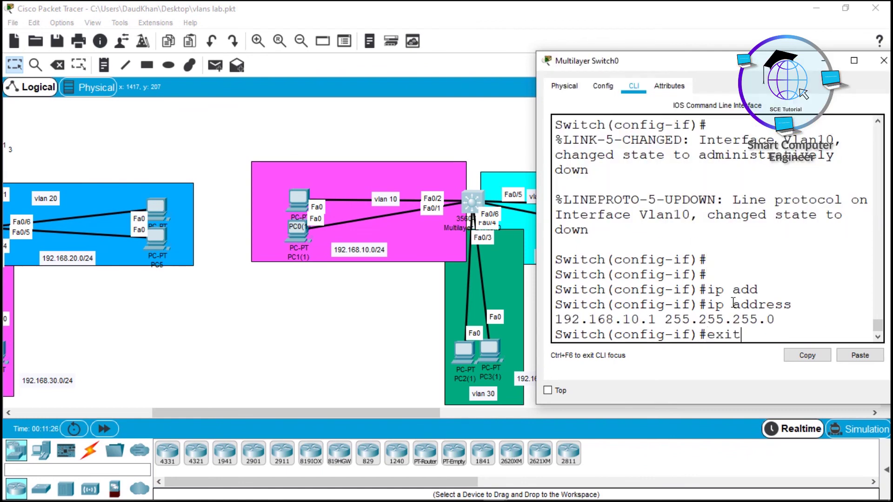
key("Return")
key("Return")
Create the VLAN 20 interface from global configuration mode
type("in")
key("Tab")
type("vl")
key("Tab")
type("20")
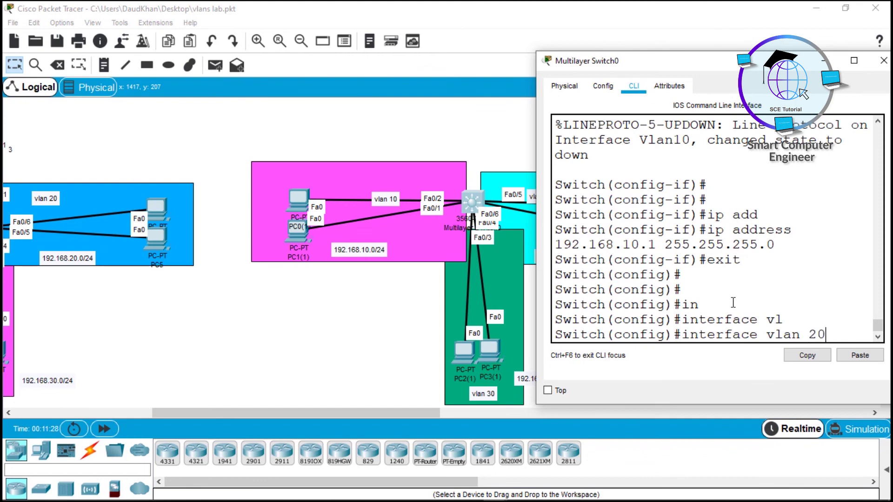
key("Return")
Enable the VLAN 20 interface with no shutdown
type("n")
right_click(734, 303)
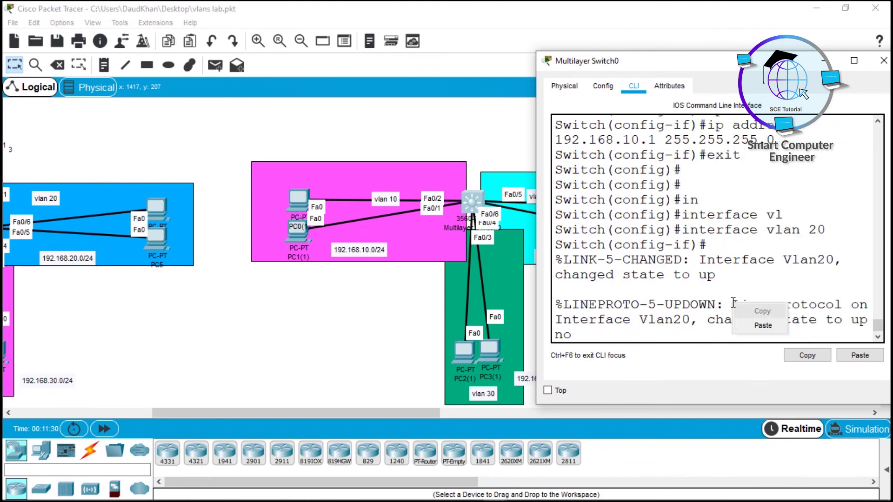
left_click(733, 302)
key("Return")
key("Return")
type("no shht")
type("ut")
key("Tab")
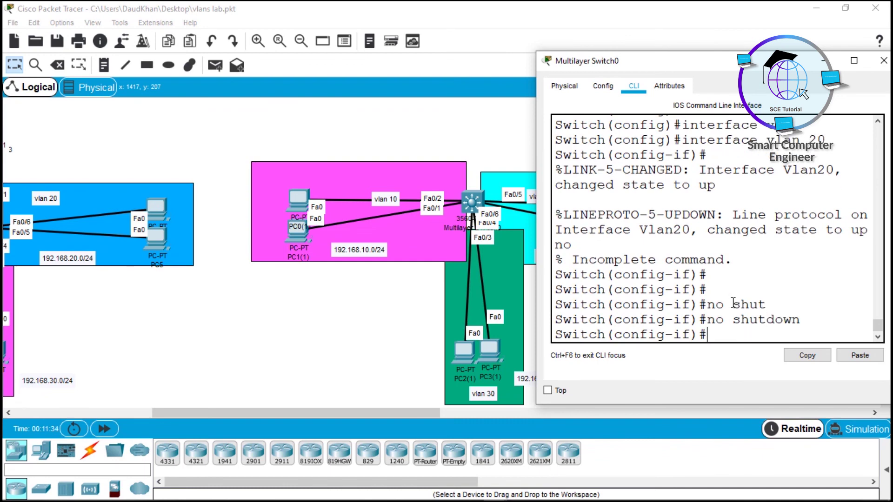
key("Return")
key("Return")
key("Return")
Assign IP address 192.168.20.1 with mask 255.255.255.0 to the VLAN 20 interface and exit interface configuration
type("ip add")
key("Tab")
type("192.168.20.1 255.255.255.0")
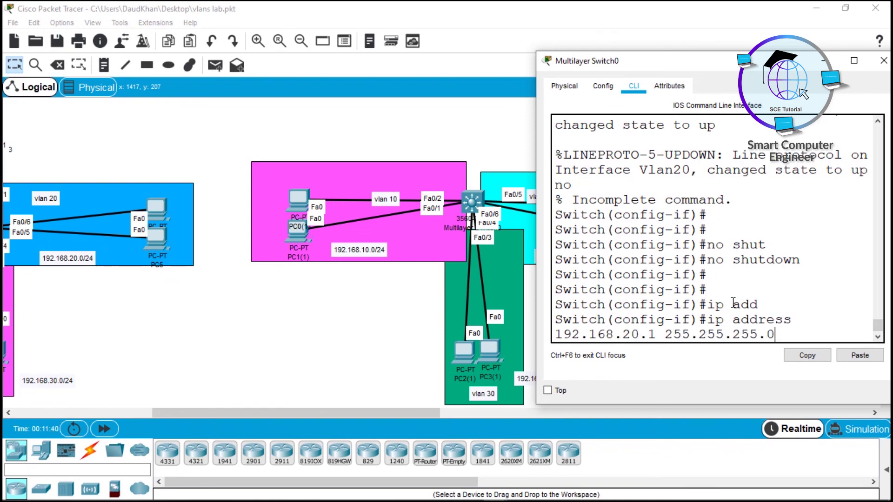
key("Return")
type("exit")
key("Return")
key("Return")
Create the VLAN 30 interface from global configuration mode
type("interface v")
key("Tab")
type("v")
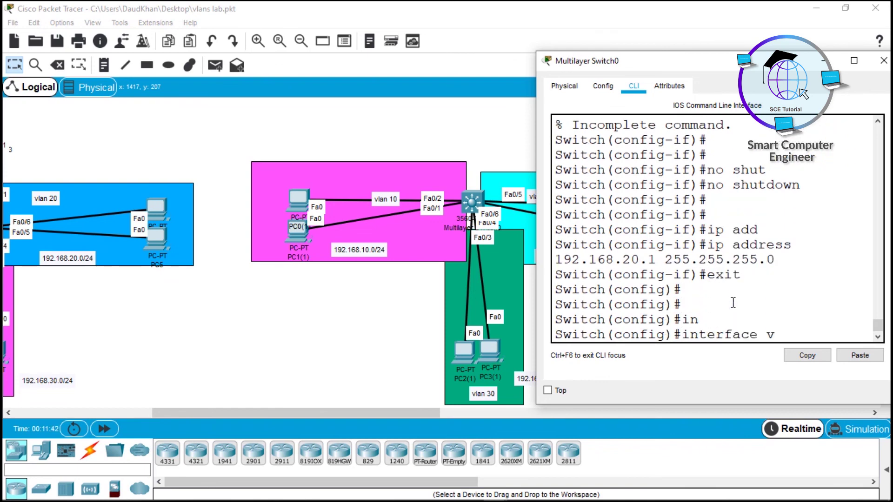
type("l")
key("Tab")
type("30")
key("Return")
Try to enable the VLAN 30 interface and begin its IP address command
type("n")
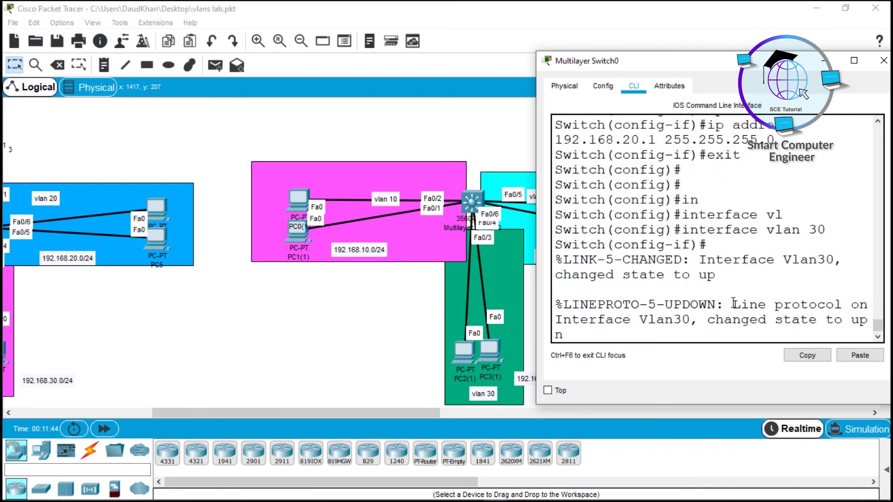
key("Return")
key("Return")
type("no shut")
key("Return")
key("Return")
type("ip add")
key("Tab")
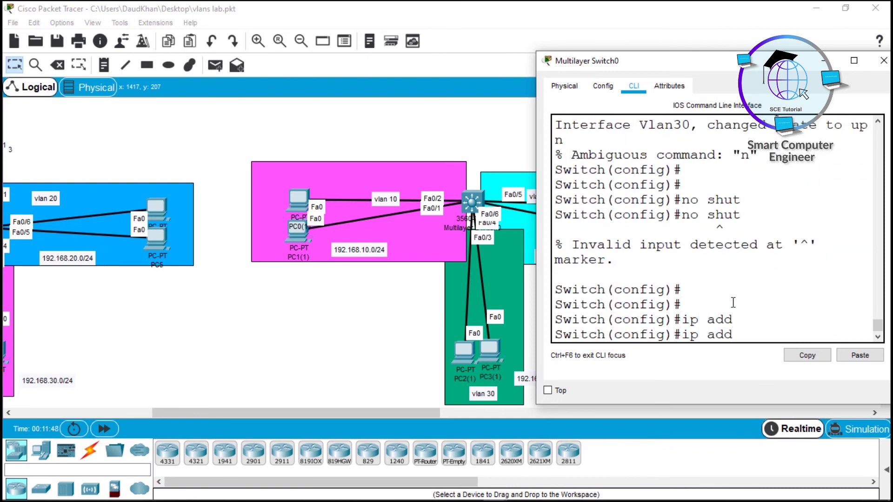
key("BackSpace")
key("BackSpace")
key("BackSpace")
key("BackSpace")
key("BackSpace")
Reopen configuration of the VLAN 30 interface and enable it with no shutdown
type("n")
key("Tab")
type("v")
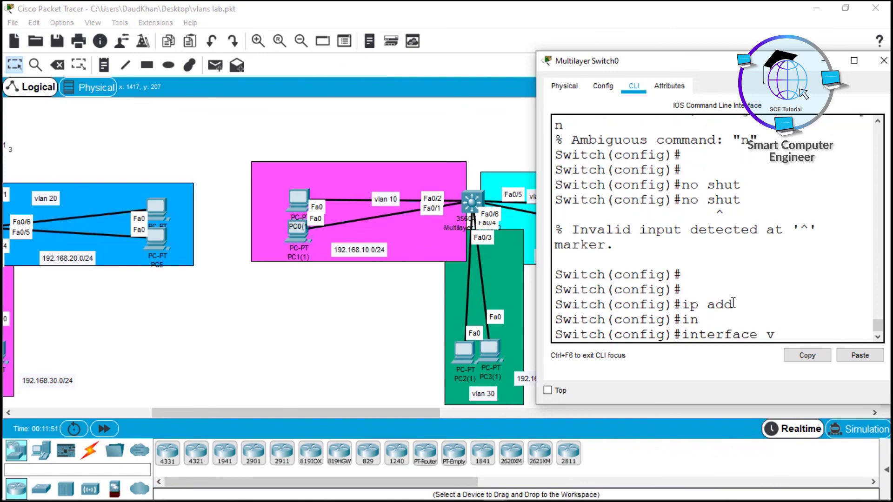
type("l")
key("Tab")
type("30")
key("Return")
type("no shut")
key("Tab")
key("Return")
key("Return")
Assign IP address 192.168.30.1 with mask 255.255.255.0 to the VLAN 30 interface and exit interface configuration
type("ip ad")
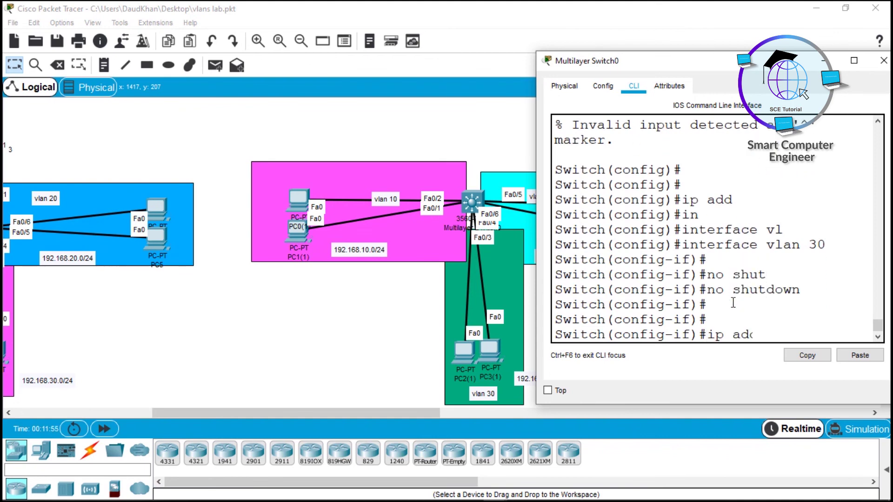
type("d")
key("Tab")
type("192.168.39")
type(".1 255.255.255.0")
key("Return")
type("exit")
key("Return")
key("Return")
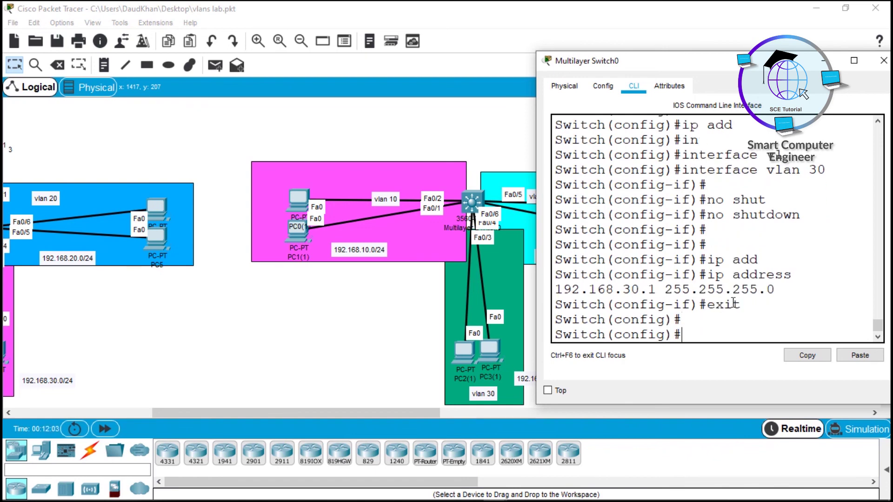
End configuration mode and maximize the switch window
key("Return")
key("Return")
key("Return")
type("end")
key("Return")
key("Return")
key("super+Up")
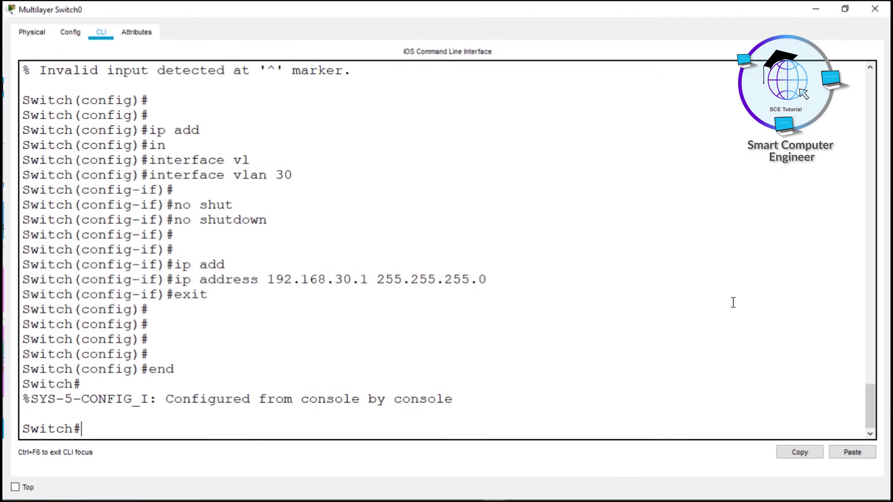
Show the switch's IP routing table with show ip route and examine the output
type("show ip route")
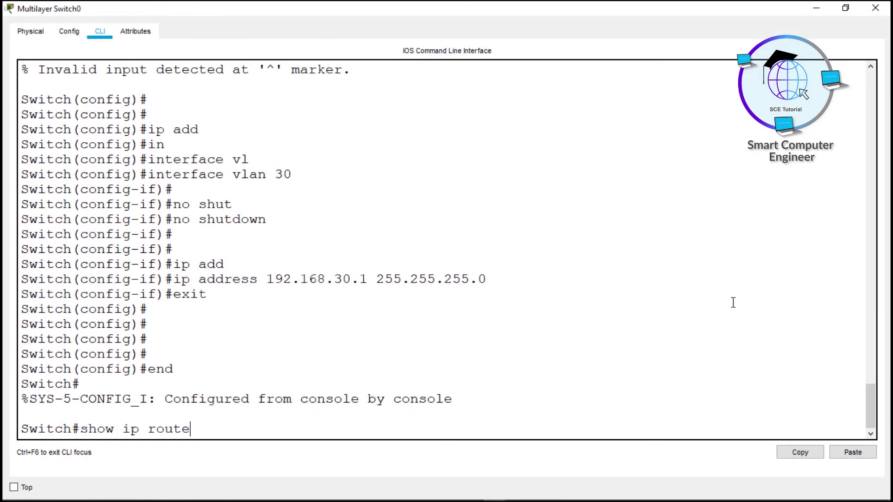
key("Return")
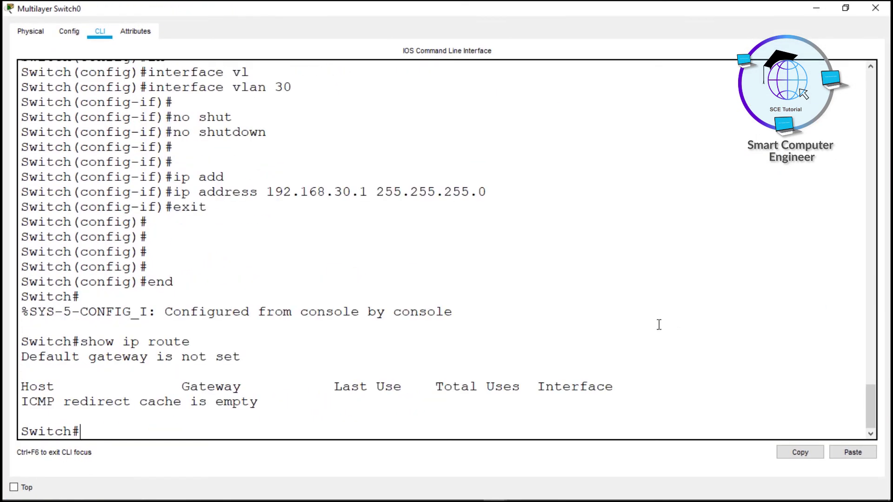
left_click_drag(21, 357, 282, 433)
Show the brief IP interface table and check the addresses and status of the VLAN 10, 20 and 30 interfaces
type("show ip in")
key("Tab")
type("b")
type("te")
key("Tab")
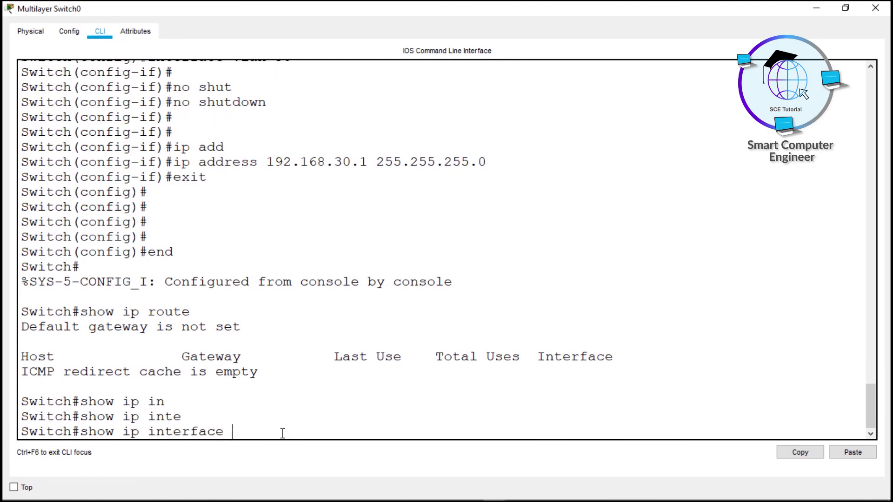
type("br")
key("Tab")
key("Return")
key("space")
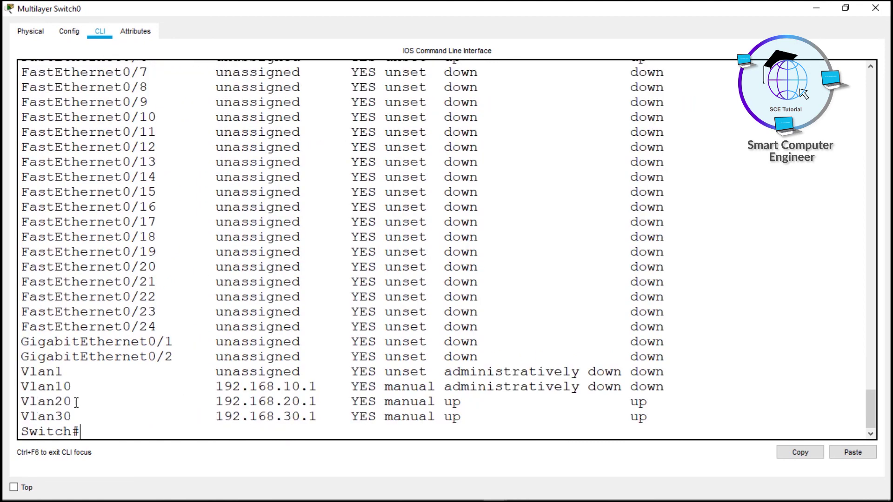
left_click_drag(23, 387, 221, 423)
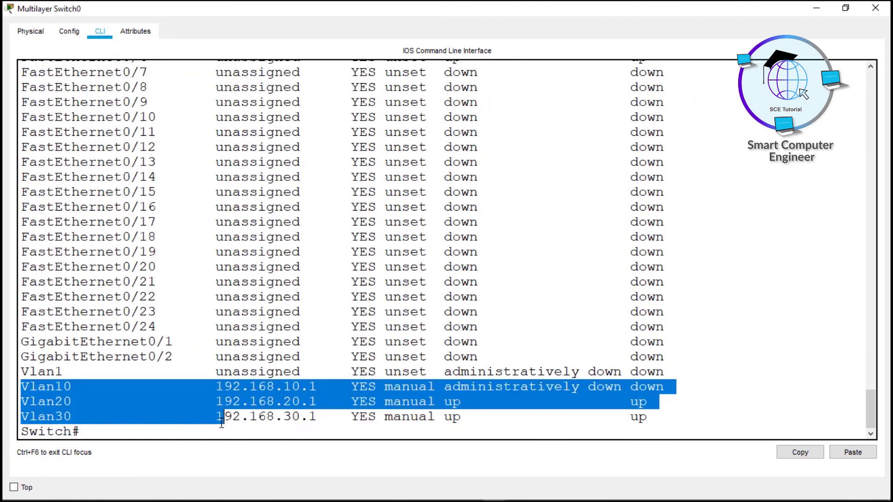
left_click(184, 392)
left_click_drag(191, 390, 275, 389)
left_click(274, 390)
Re-enter global configuration mode and open configuration of the VLAN 10 interface
key("Return")
key("Return")
key("Return")
type("conf t")
key("Return")
type("in")
key("Tab")
type("vl")
key("Tab")
type("10")
key("Return")
Enable the VLAN 10 interface with no shutdown and end configuration mode
type("no shut")
key("Tab")
key("Return")
key("Return")
key("Return")
key("Return")
key("Return")
type("end")
key("Return")
key("Return")
key("Return")
type("show vl")
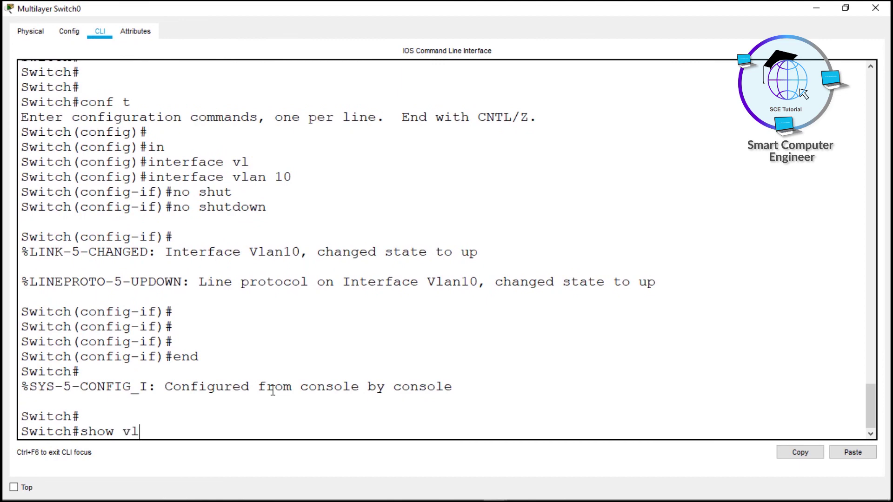
key("Tab")
key("BackSpace")
key("BackSpace")
key("BackSpace")
key("BackSpace")
type("in")
key("Tab")
key("BackSpace")
key("BackSpace")
key("BackSpace")
key("BackSpace")
key("BackSpace")
key("BackSpace")
key("BackSpace")
Show the brief IP interface table again and check the status of the VLAN 10 interface
type("p inbt")
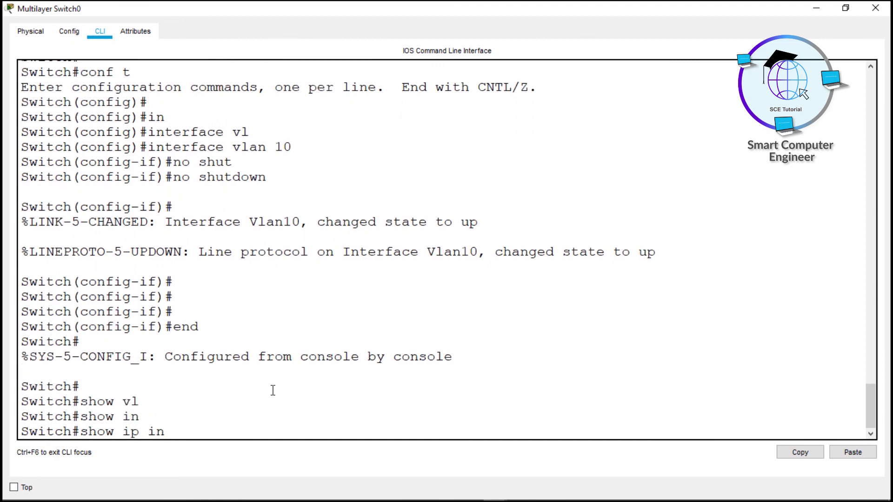
key("Tab")
type("b")
key("BackSpace")
key("BackSpace")
type("terface b")
key("Tab")
type("b")
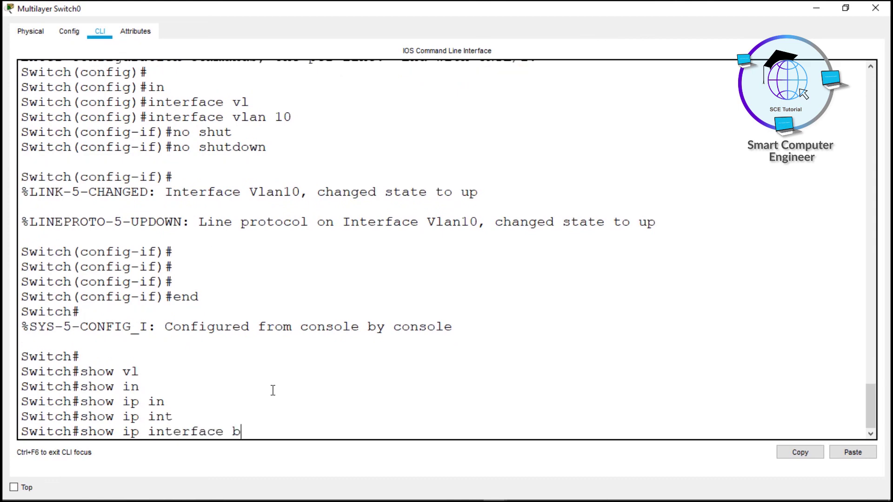
type("r")
key("Tab")
key("Return")
key("space")
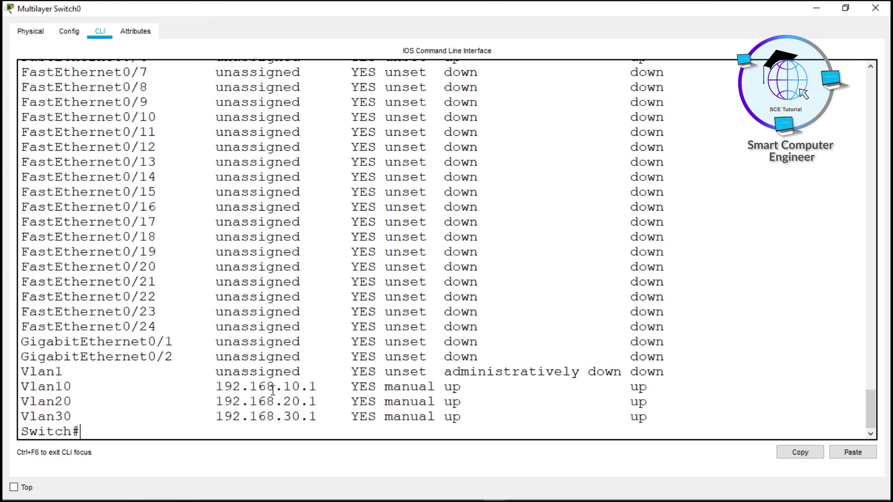
Try to enter global configuration mode on the switch
key("Return")
key("Return")
key("Return")
key("Return")
type("conft")
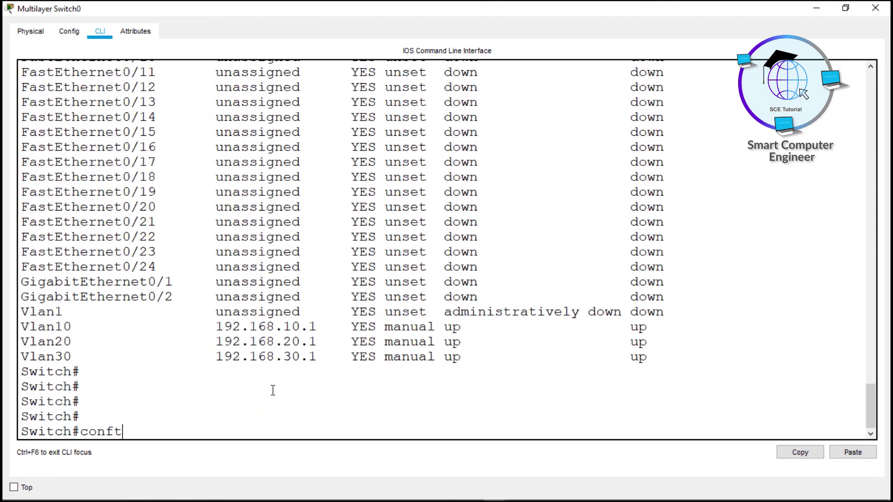
key("Return")
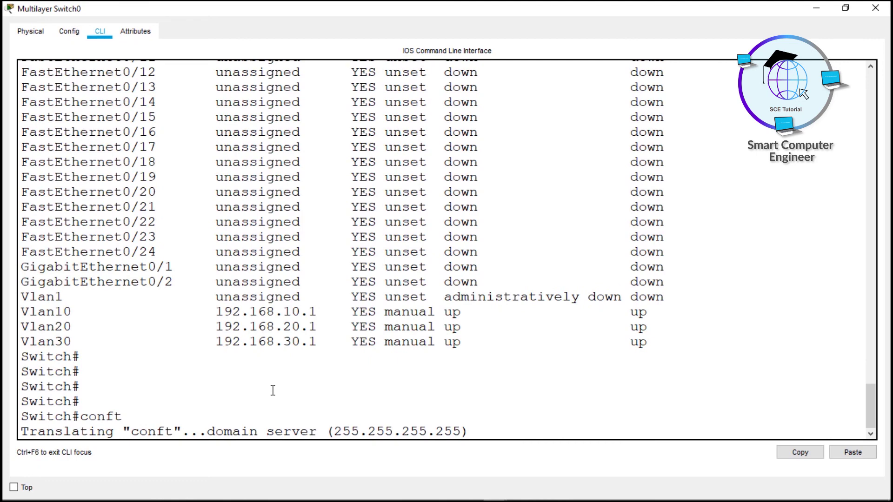
Abort the pending domain name lookup to get back to the switch's privileged prompt
key("ctrl+shift+6")
key("Return")
key("Return")
key("Return")
key("Return")
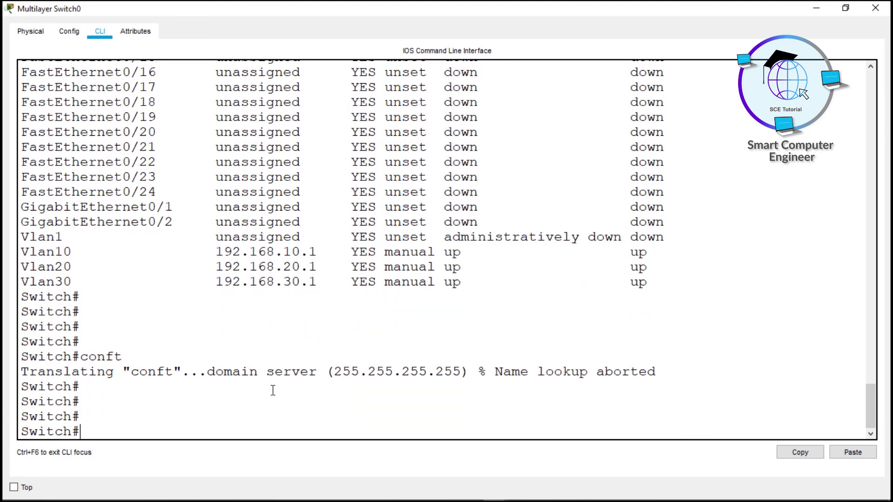
Enable IP routing on the multilayer switch in global configuration mode, and end configuration mode
type("conf t")
key("Return")
key("Return")
key("Return")
key("Return")
type("ip routeing")
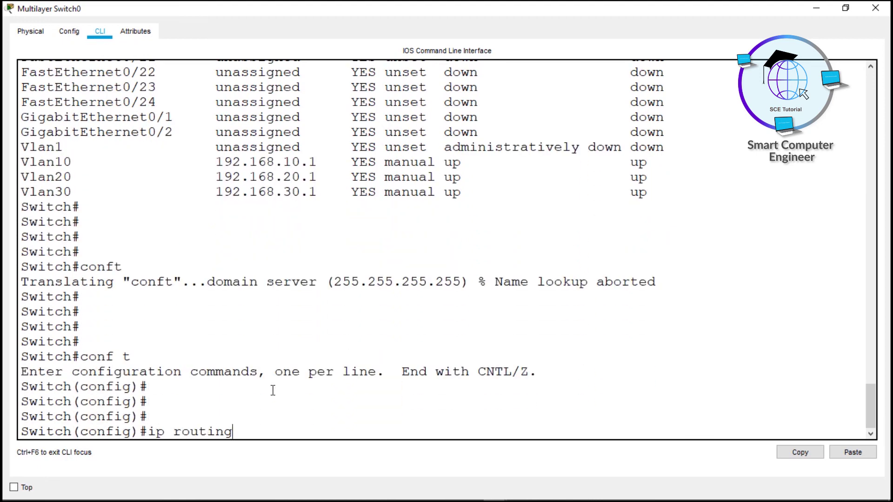
key("Return")
key("Return")
key("Return")
key("Return")
type("end")
key("Return")
key("Return")
key("Return")
key("Return")
Show the switch's IP routing table, examine the connected VLAN routes, and put the switch window away
type("show i")
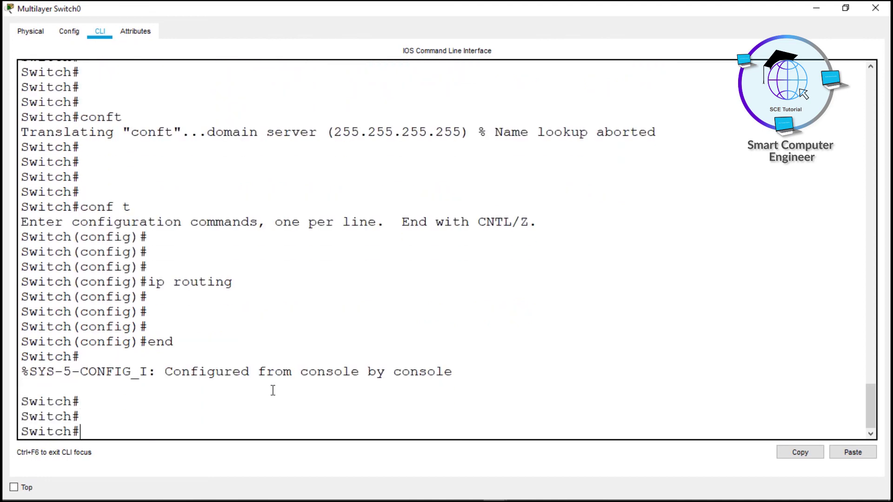
type("p route")
key("Return")
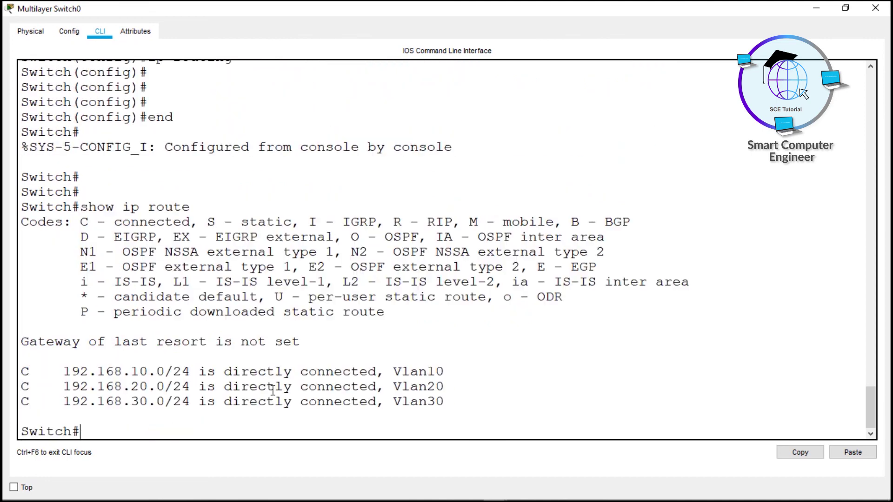
left_click_drag(72, 371, 130, 402)
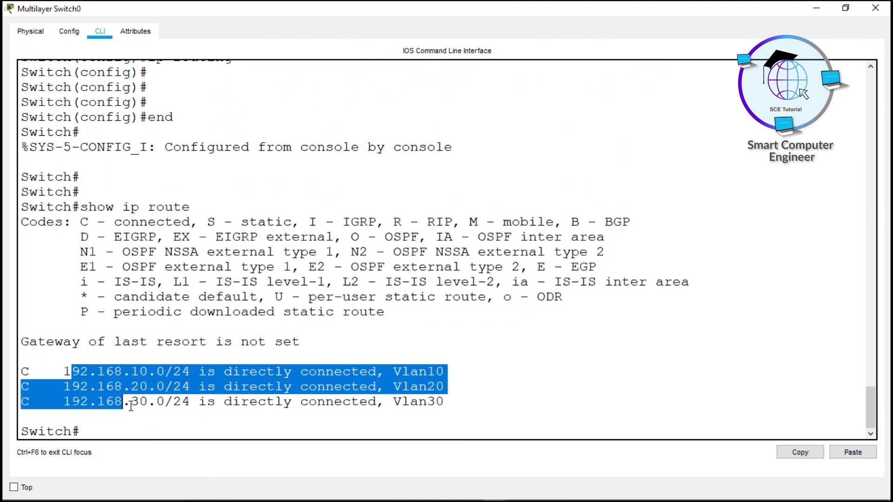
left_click(819, 10)
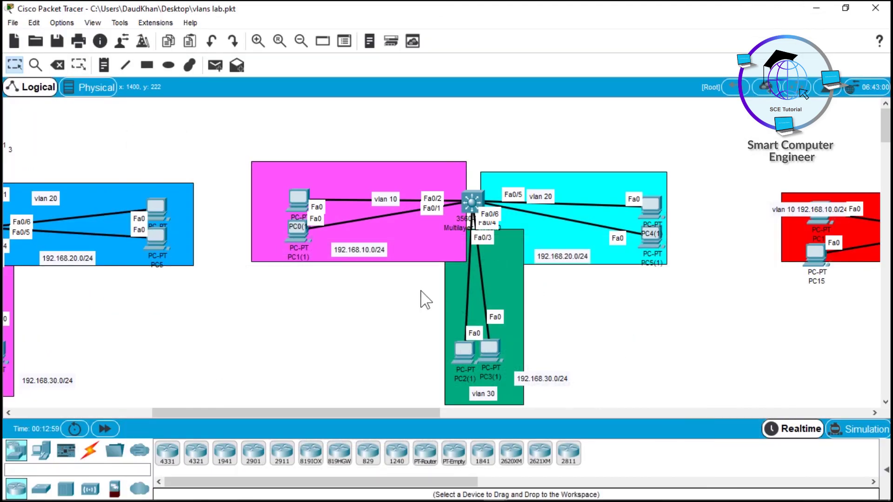
Copy the IP address from PC0(1)'s IP configuration and close the PC's window
left_click(295, 199)
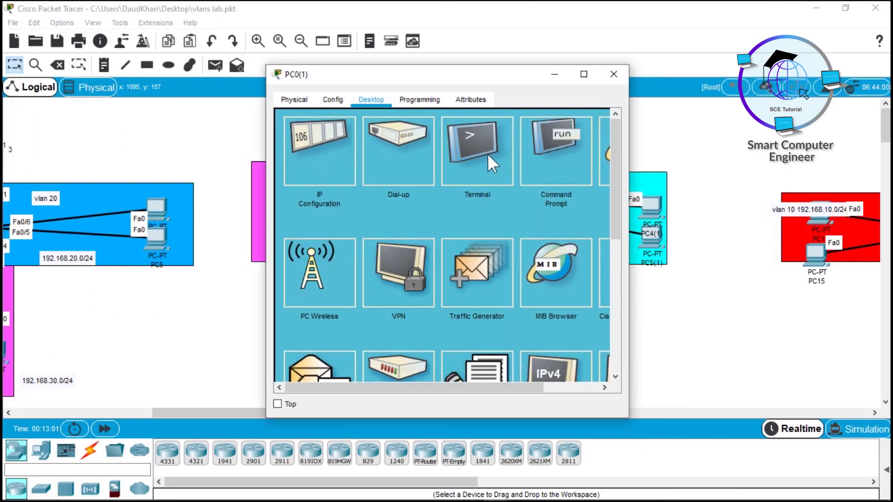
left_click(312, 153)
left_click_drag(426, 191, 324, 192)
key("super+c")
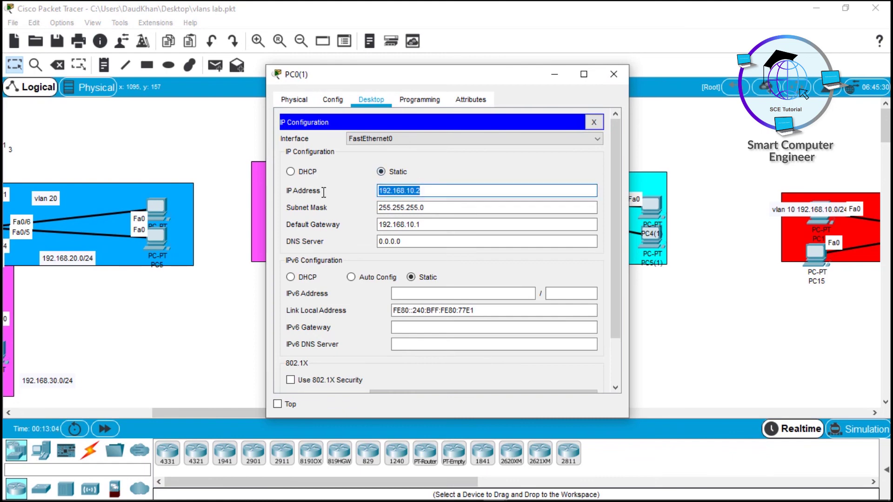
left_click(613, 74)
Ping 192.168.10.2 from PC3(1)'s command prompt to test routing between VLAN 30 and VLAN 10, then close the PC's window
left_click(490, 348)
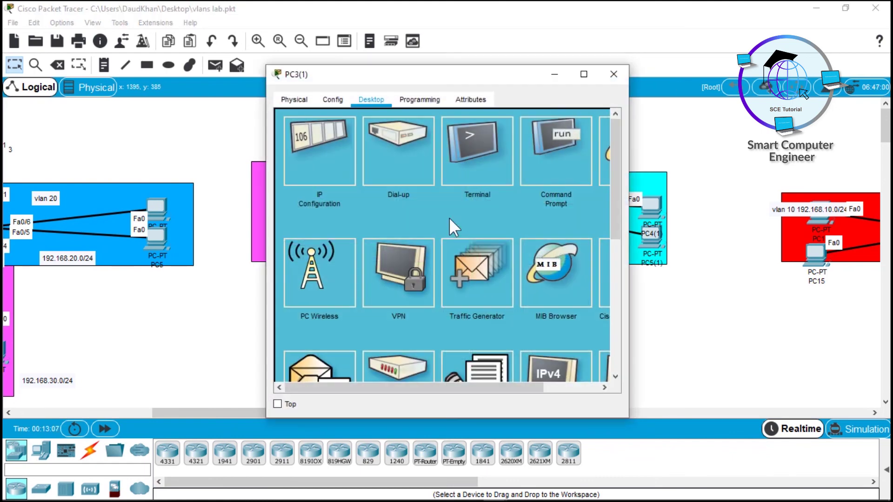
left_click(589, 140)
type("ping")
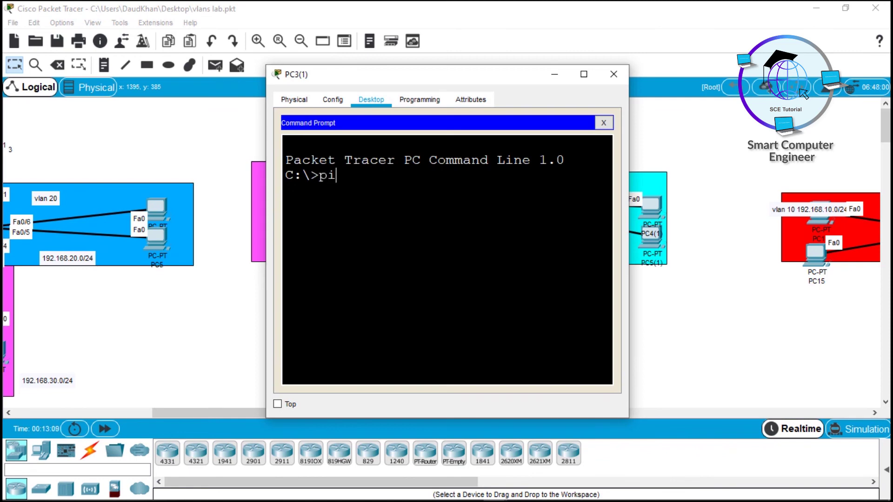
right_click(416, 230)
left_click(442, 254)
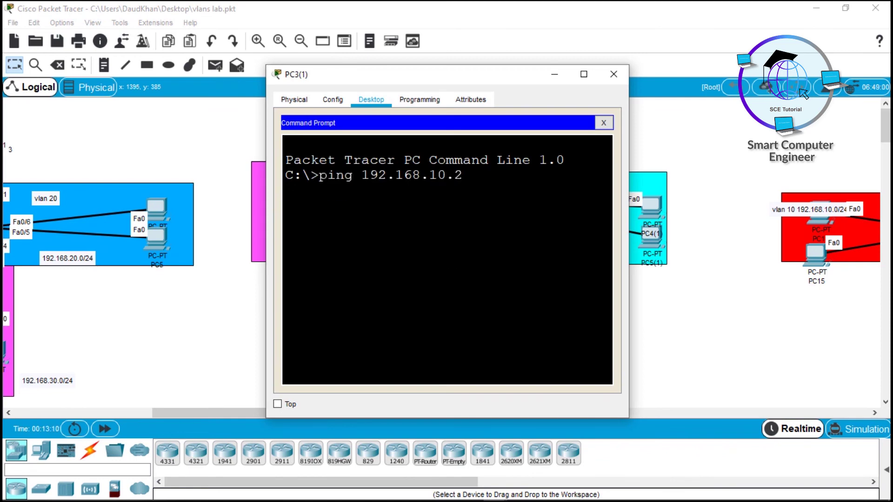
key("Return")
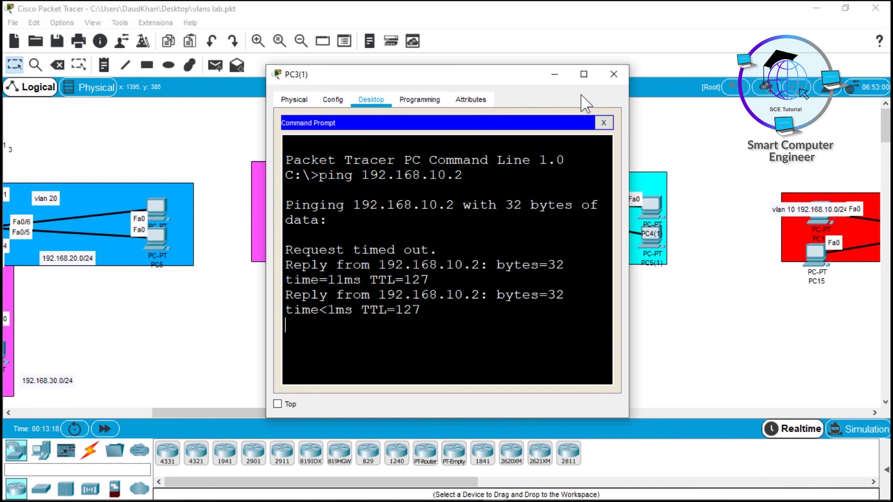
left_click(614, 75)
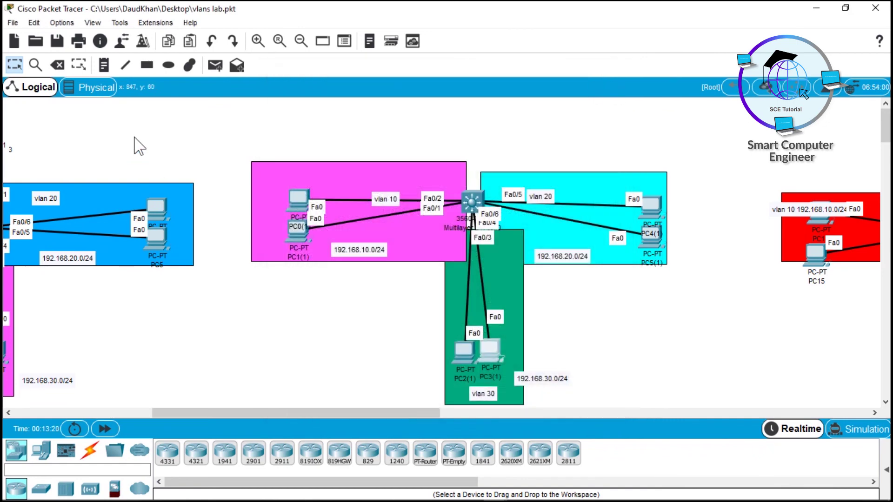
left_click_drag(247, 409, 171, 369)
left_click_drag(150, 111, 208, 142)
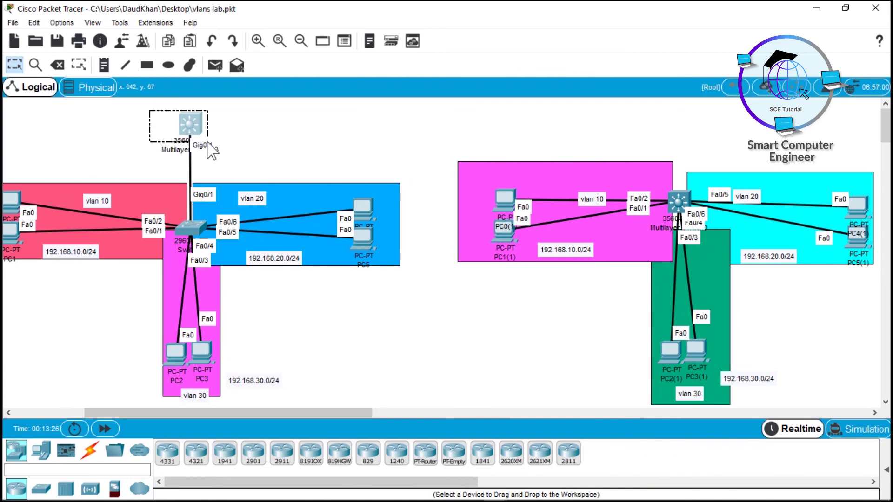
left_click_drag(207, 143, 207, 143)
left_click_drag(129, 100, 211, 148)
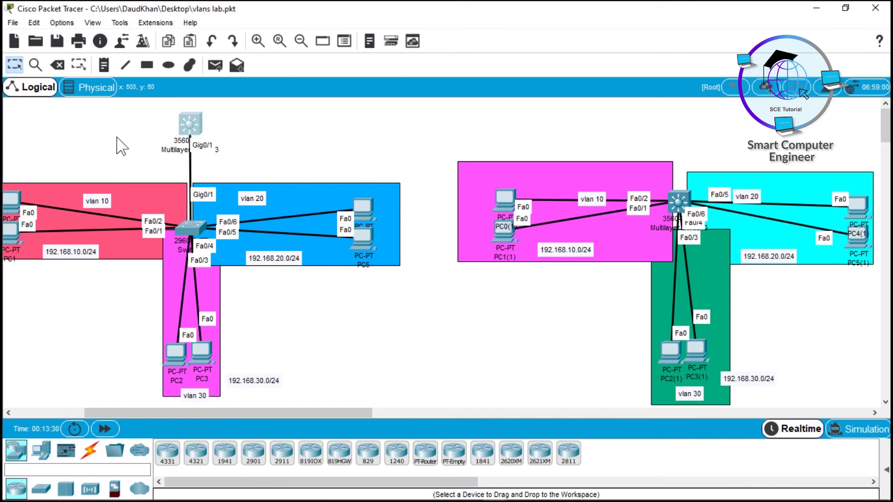
left_click_drag(112, 155, 235, 218)
left_click(327, 135)
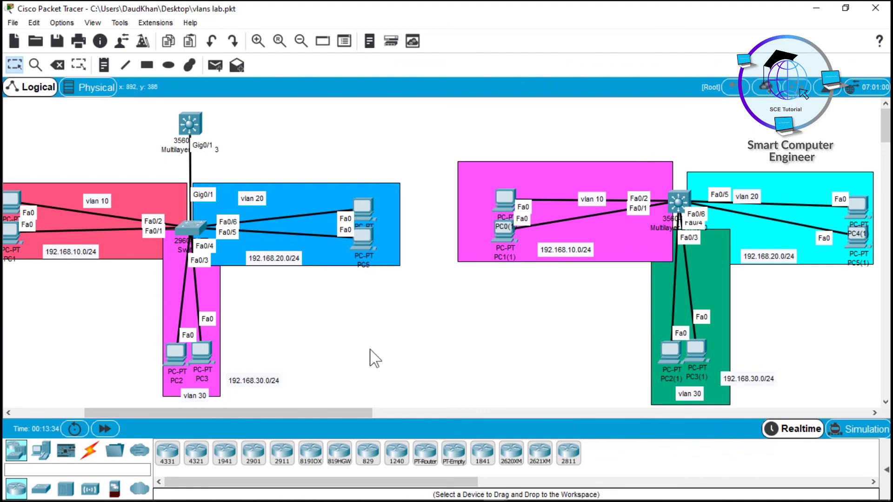
left_click_drag(307, 413, 319, 414)
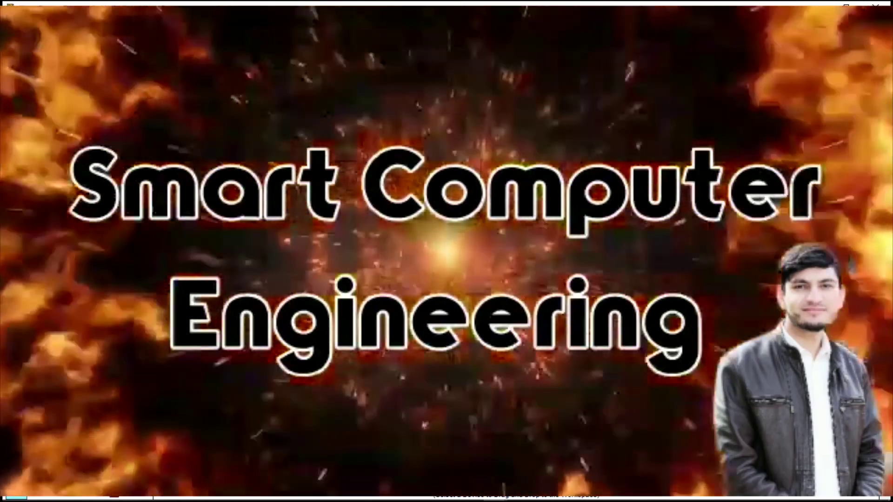